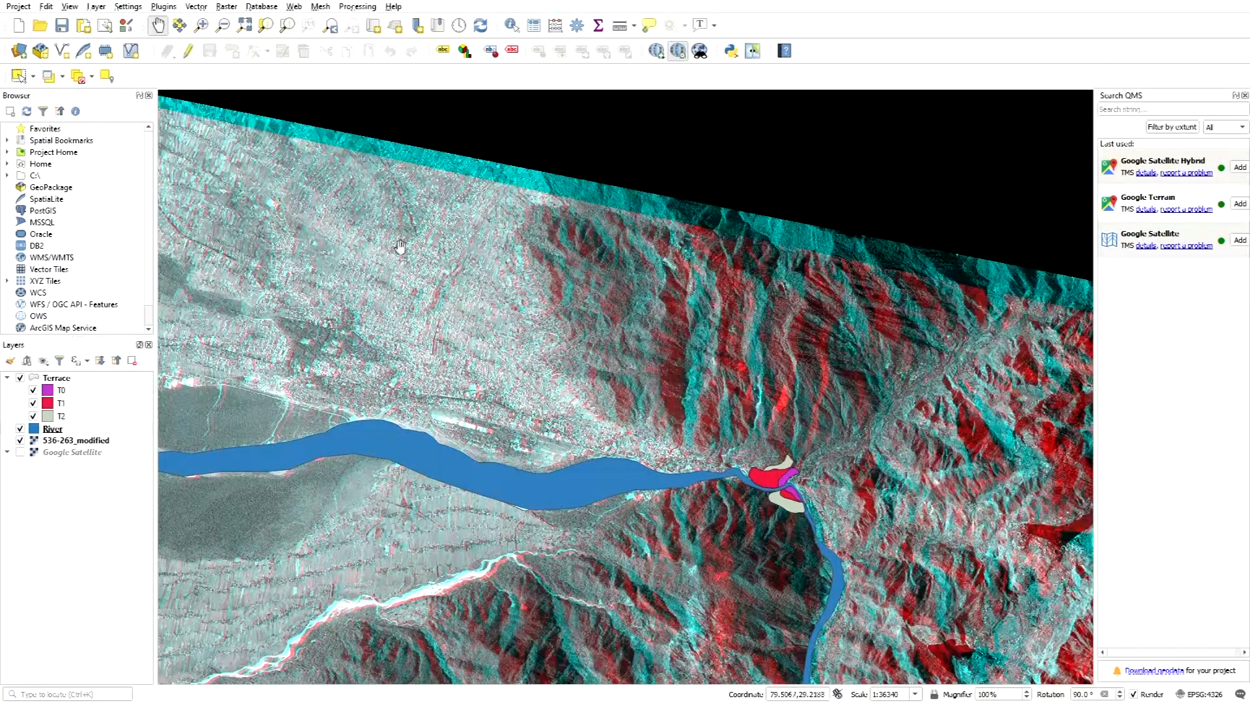
Step: Set up a new shapefile layer named AFS.shp in the Lab folder with Polygon geometry
left_click_drag(576, 350, 677, 305)
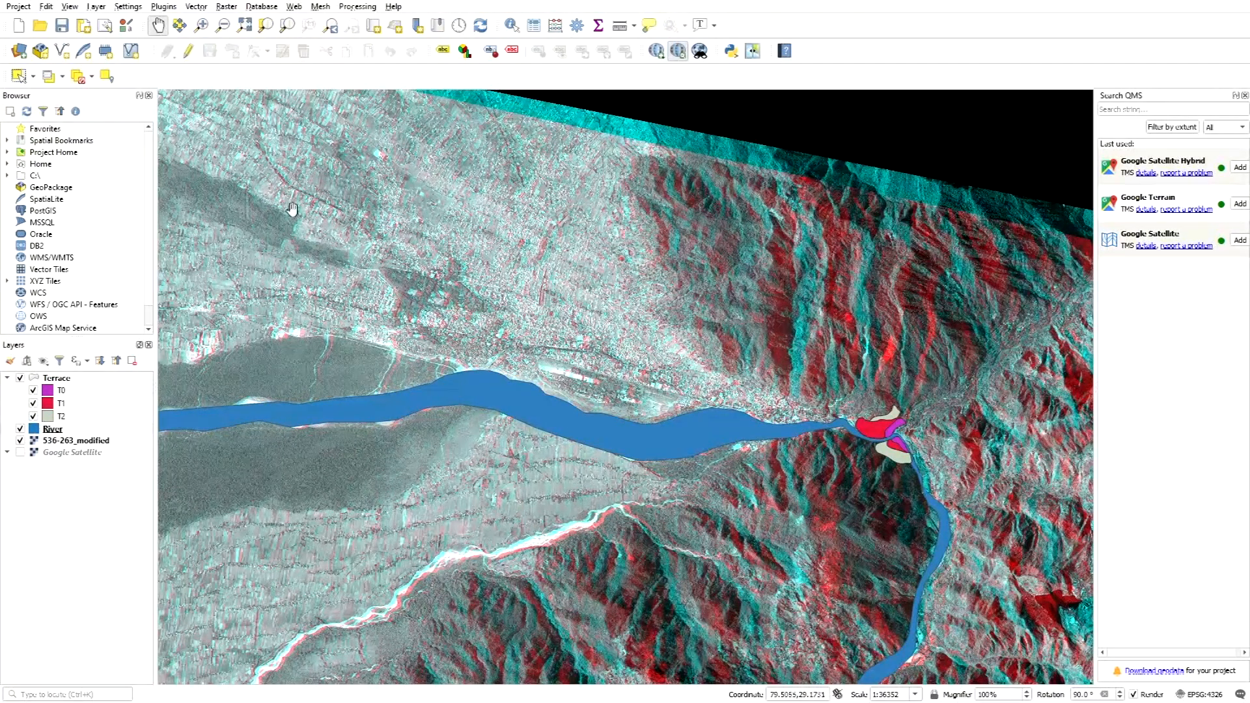
left_click_drag(436, 278, 516, 275)
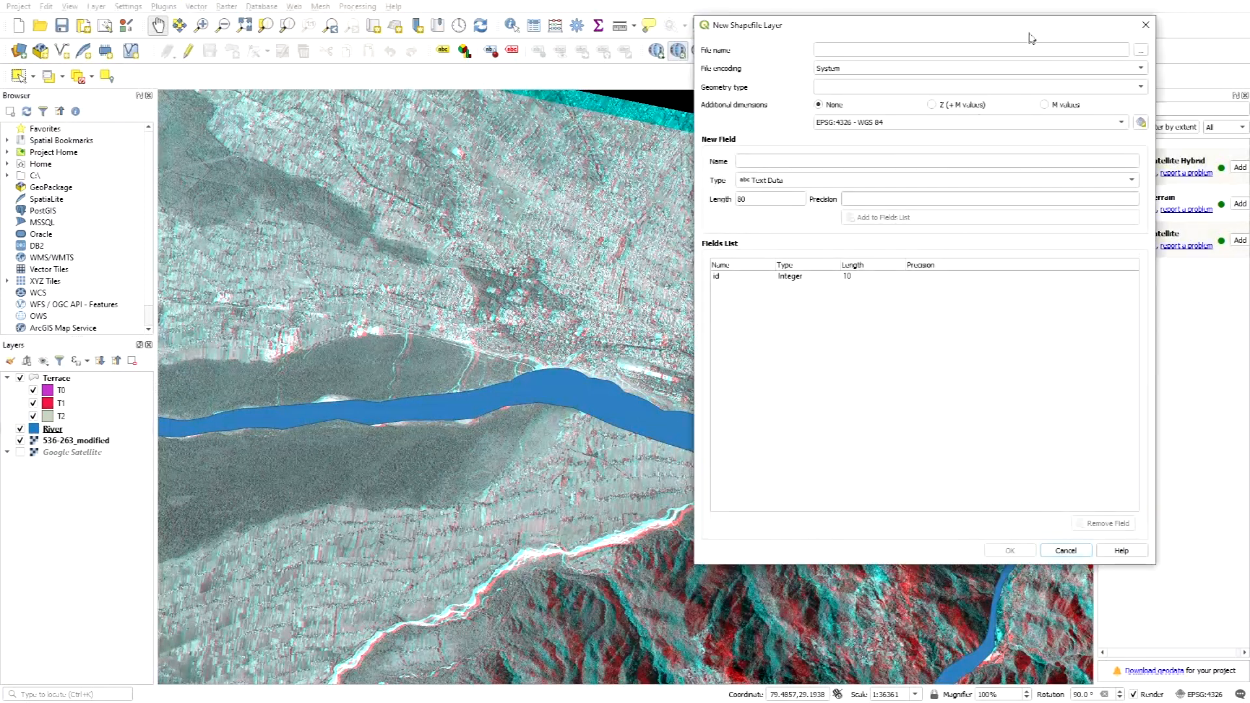
left_click_drag(1029, 33, 818, 45)
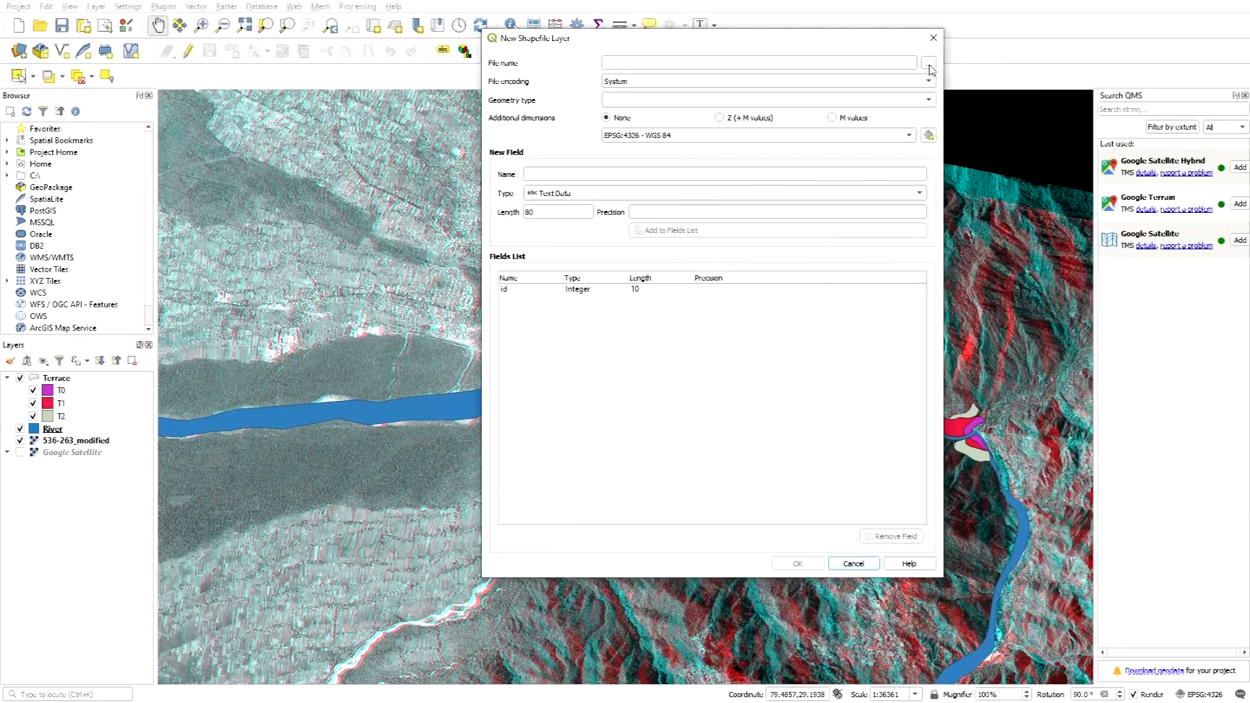
left_click(928, 65)
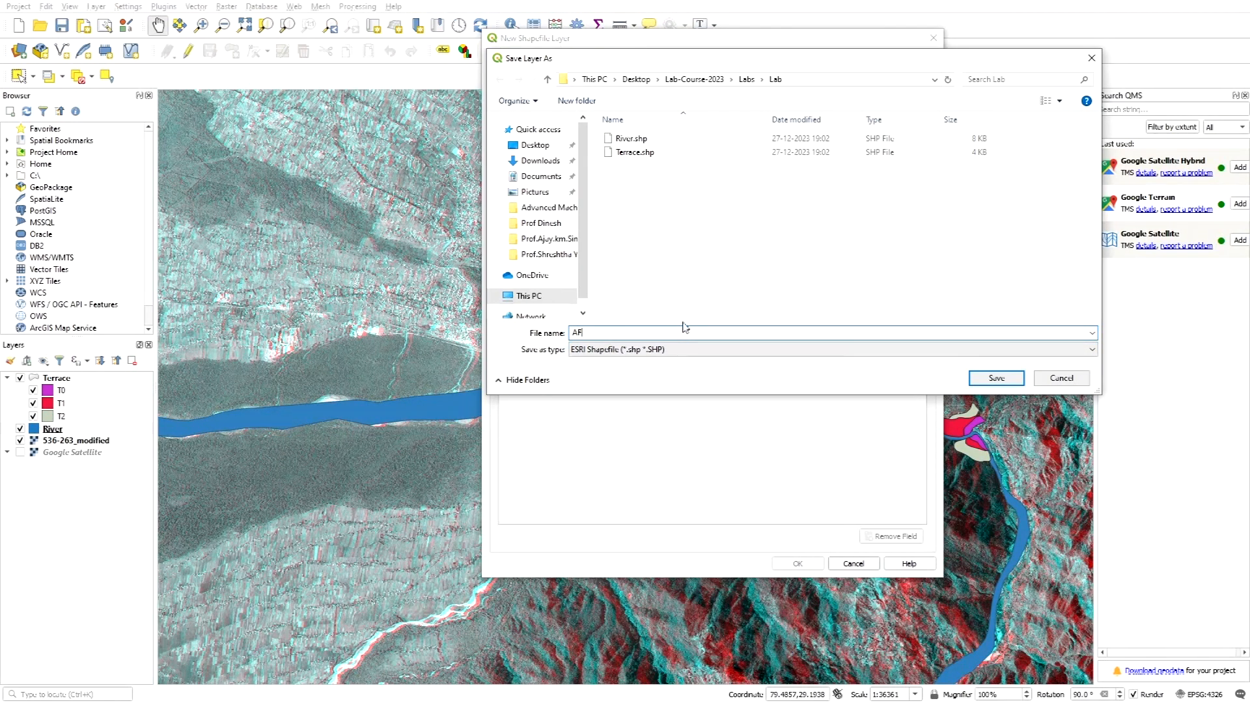
left_click(1000, 383)
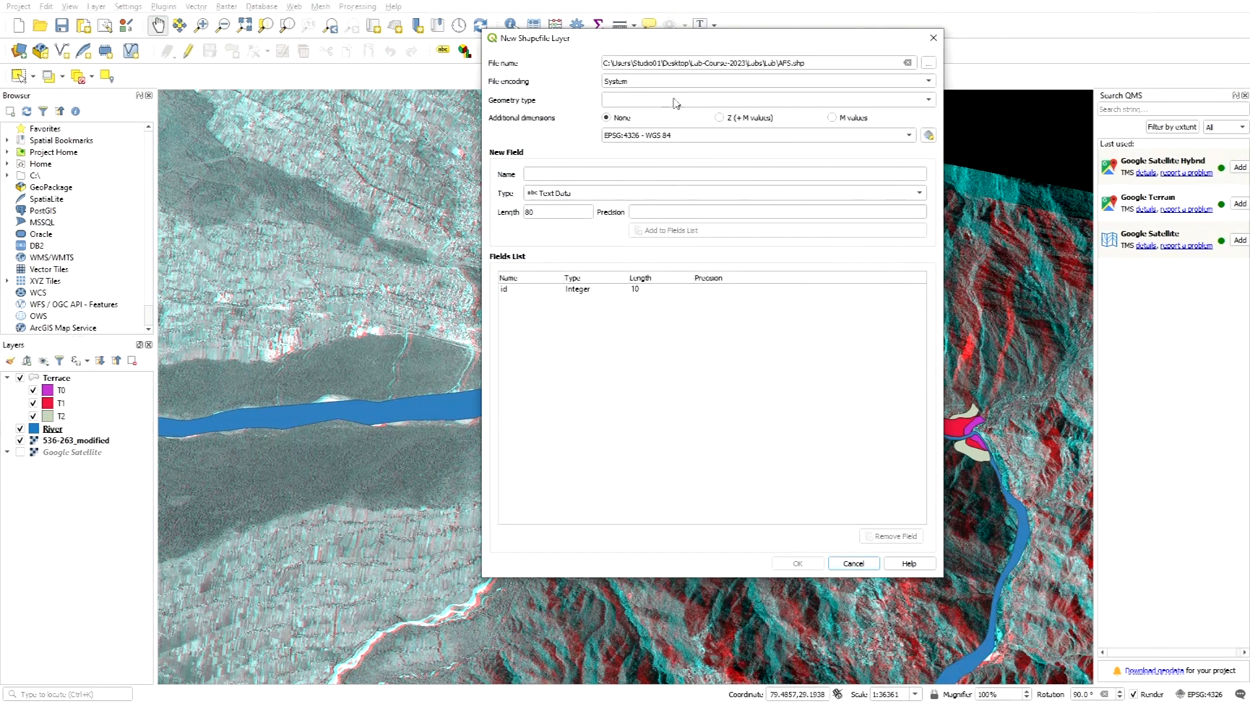
left_click(663, 106)
left_click(667, 159)
left_click_drag(746, 47, 761, 25)
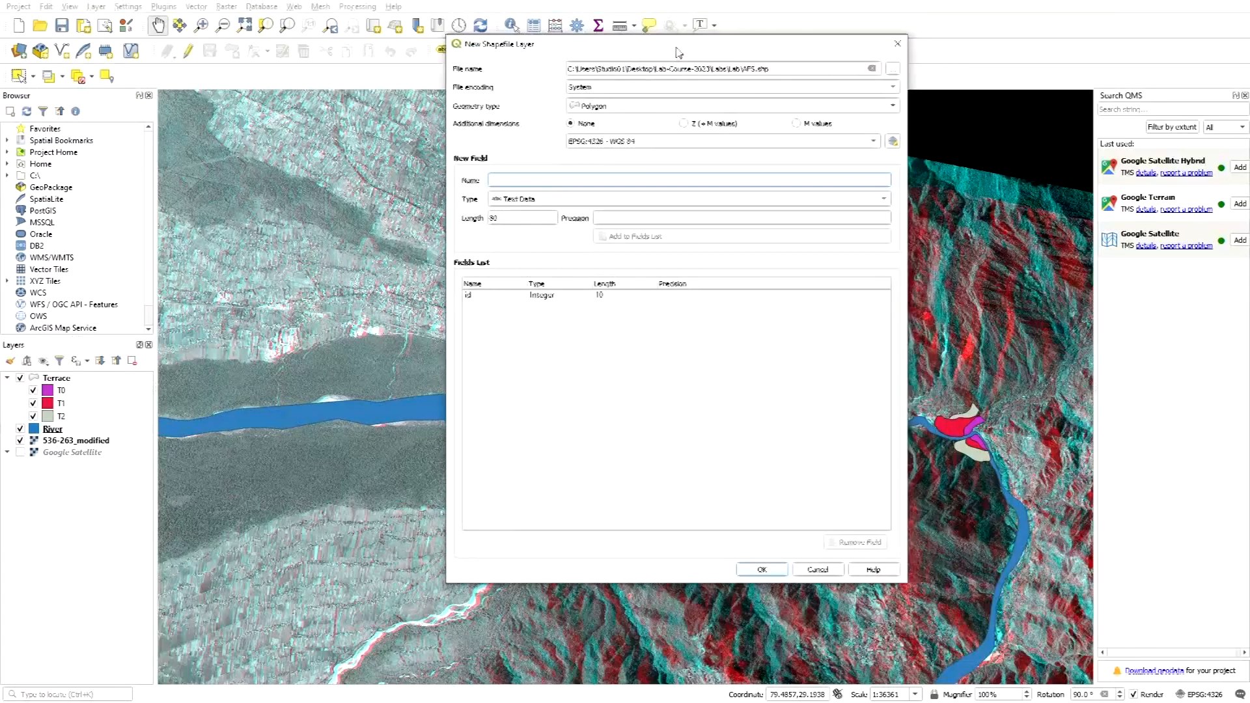
left_click_drag(677, 50, 745, 58)
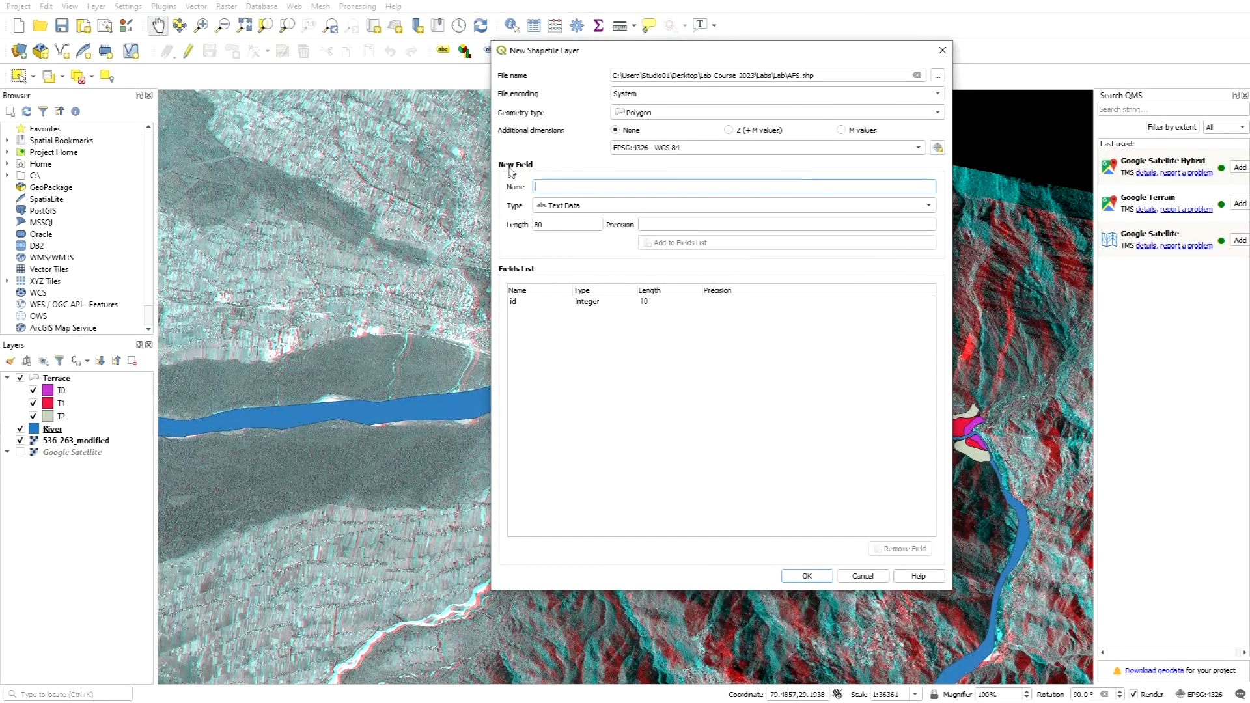
Step: Add a text field named Type with length 80 to the fields list and create the AFS layer
type("Type")
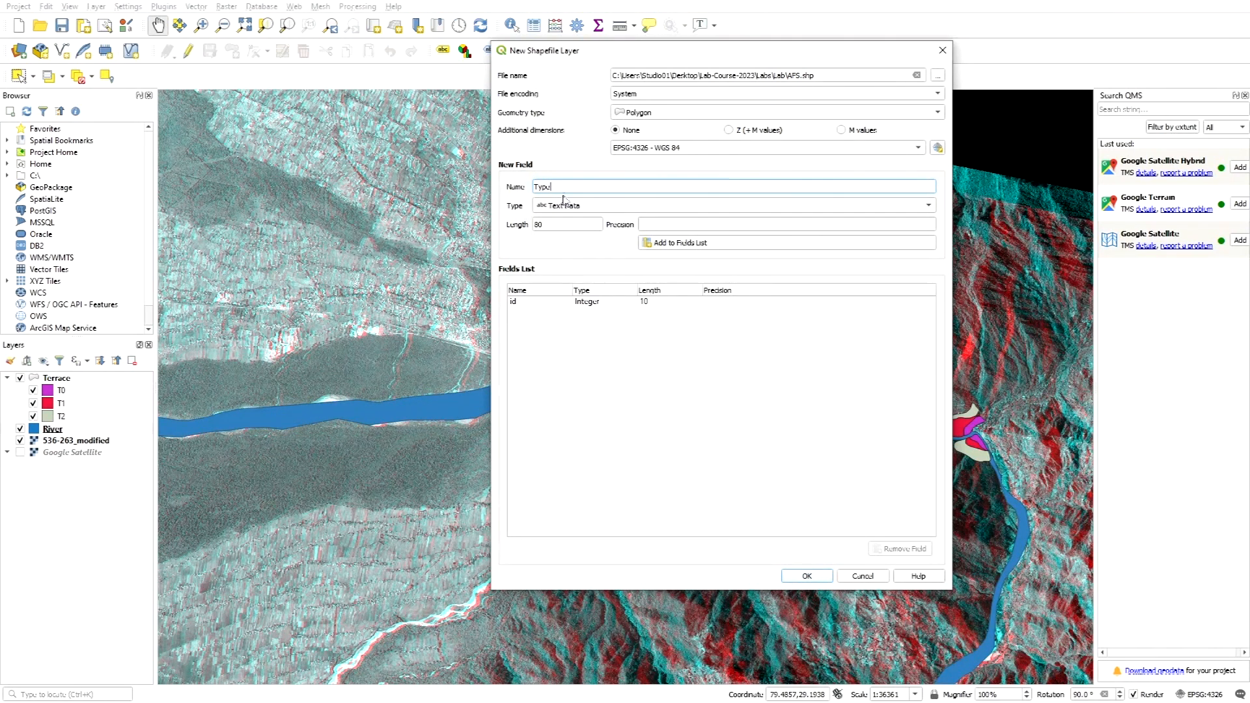
left_click(543, 225)
left_click_drag(548, 224, 529, 222)
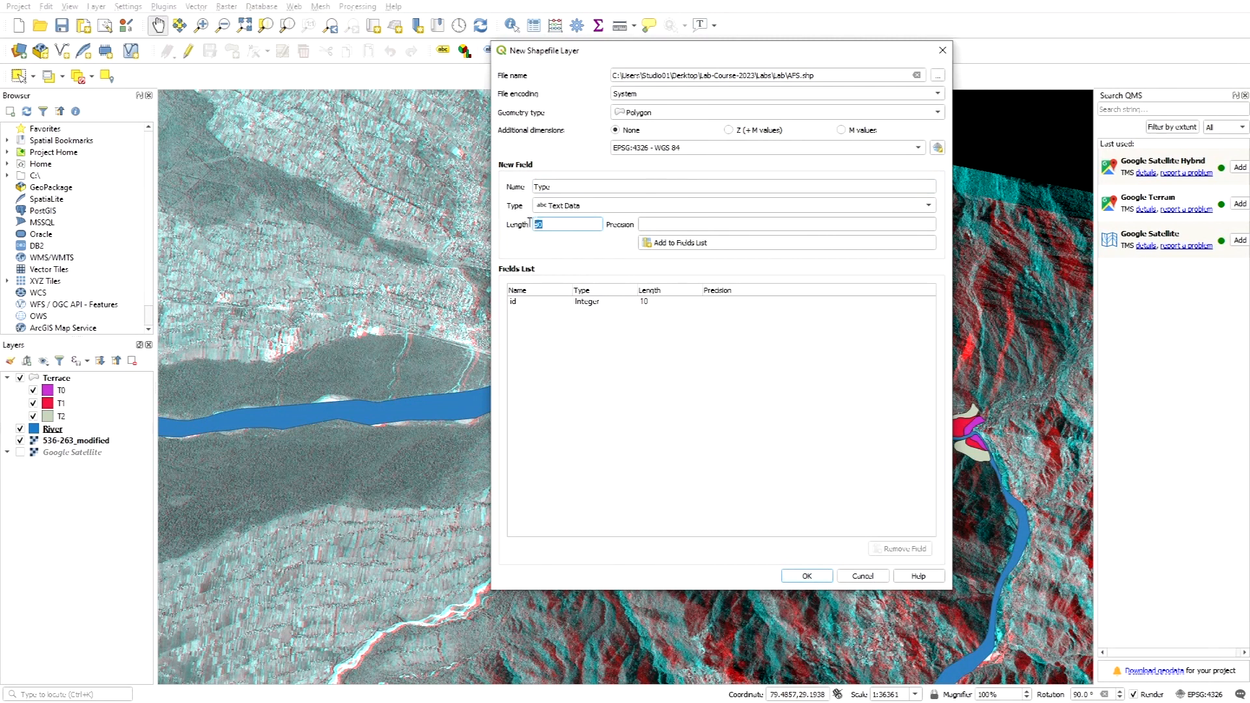
left_click(698, 245)
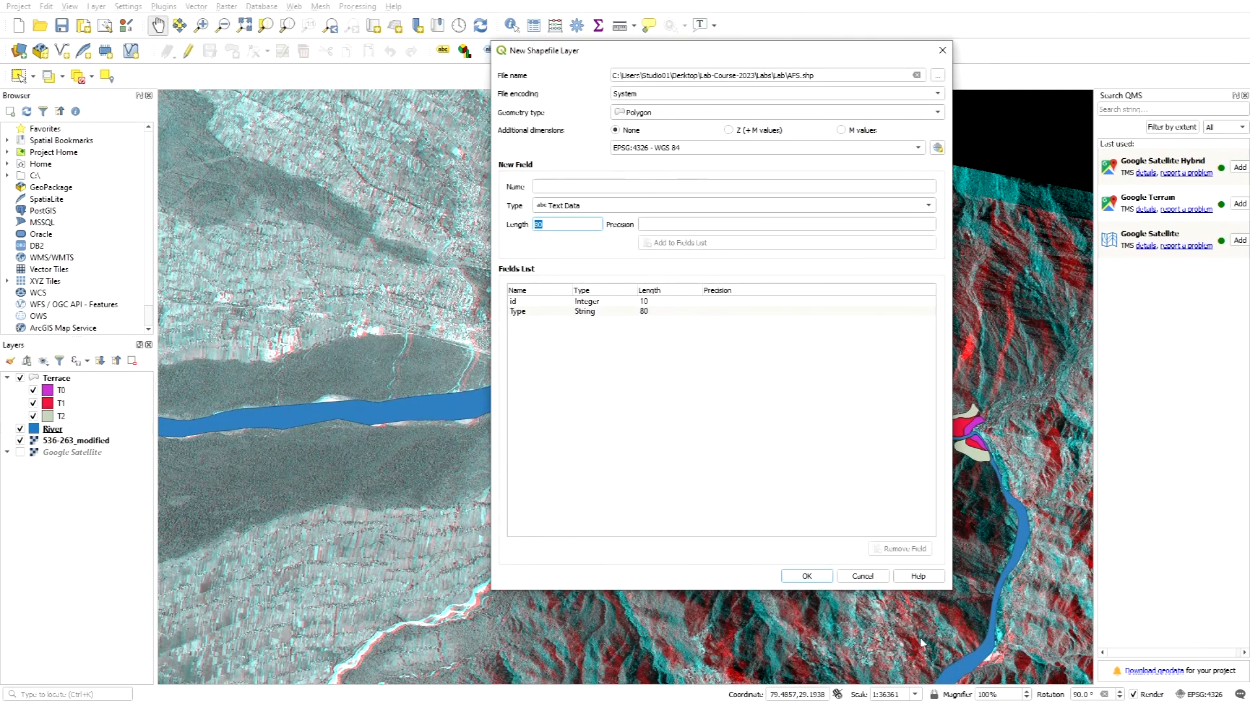
left_click(823, 577)
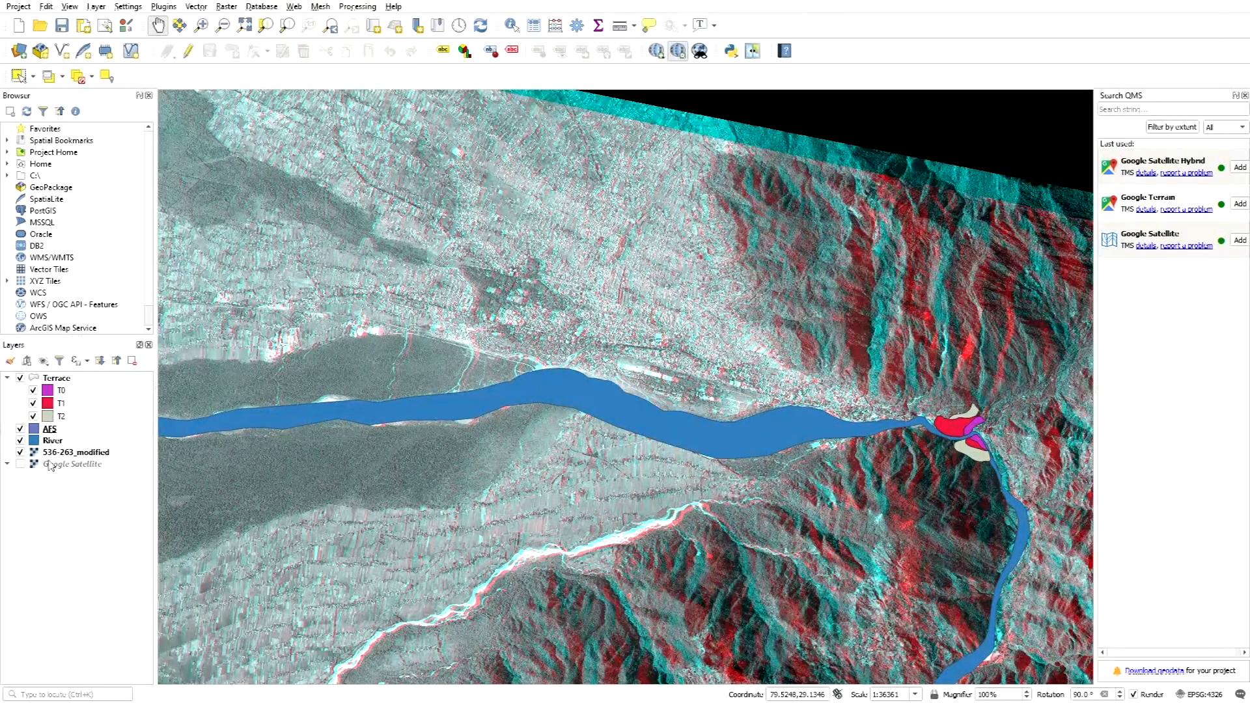
Step: Enable editing on the AFS layer and begin a polygon at the river bend, tracing the upper boundary of the dark fan surface
left_click(187, 52)
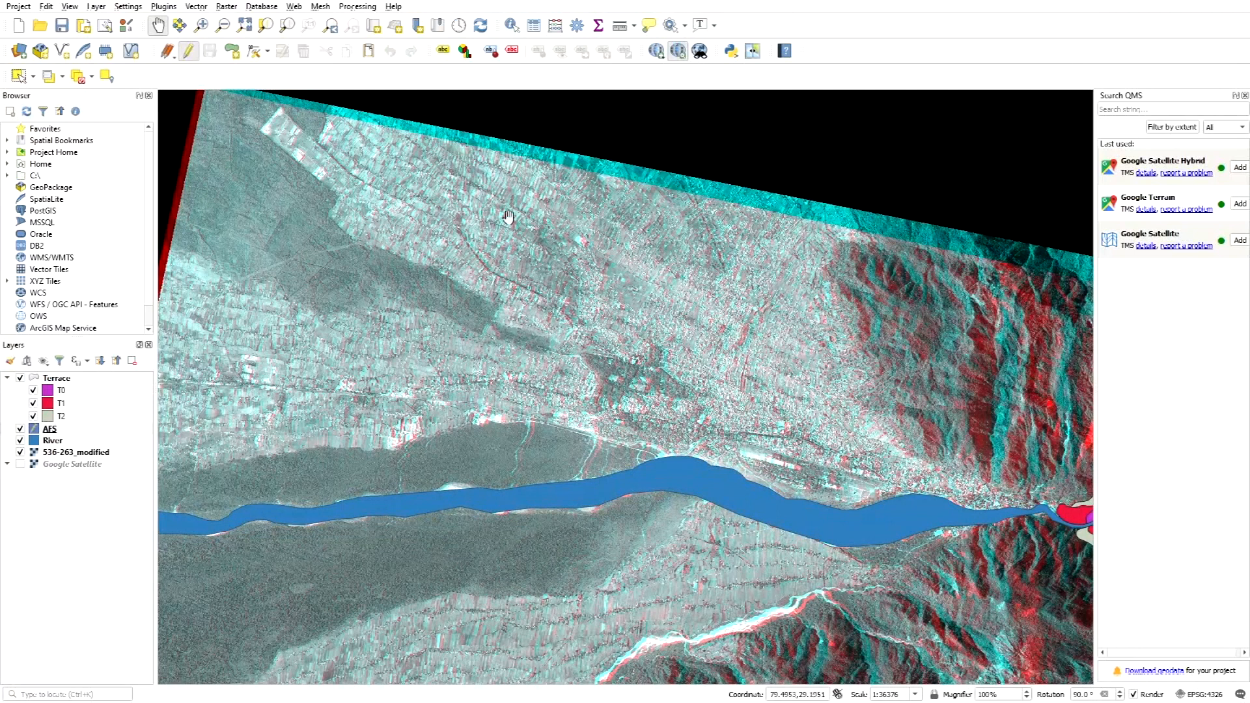
left_click(233, 53)
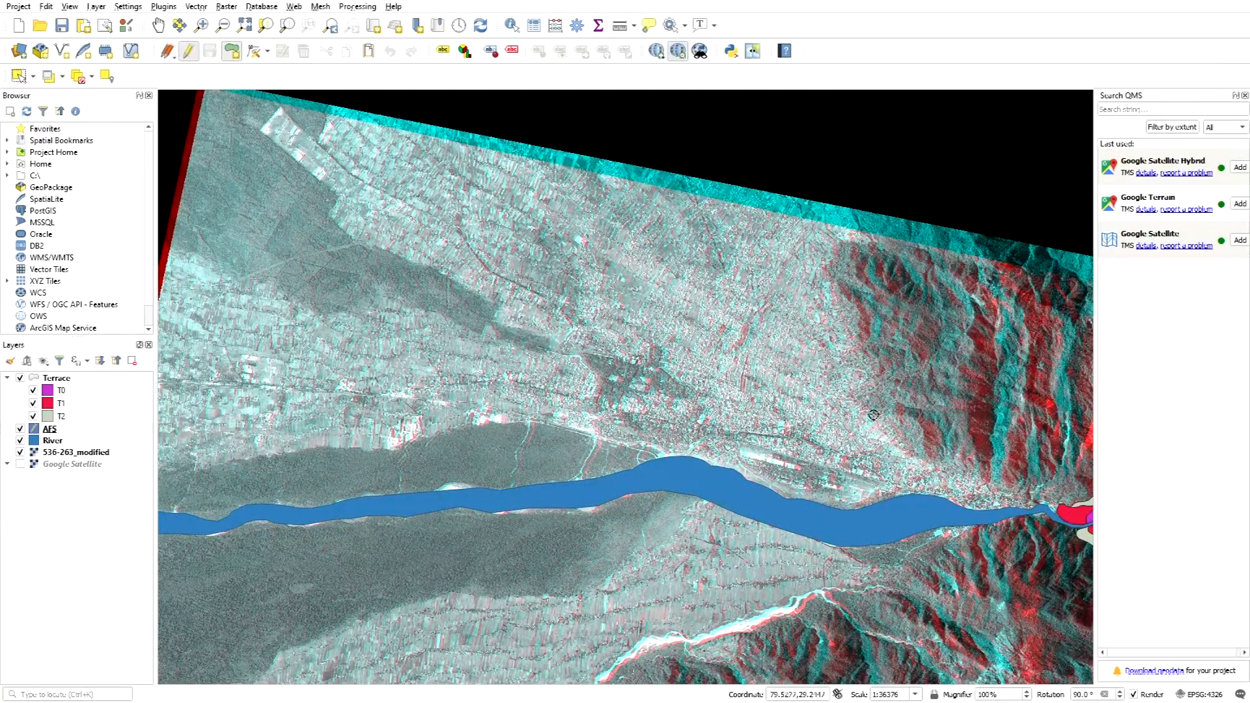
scroll(713, 382, "up", 1)
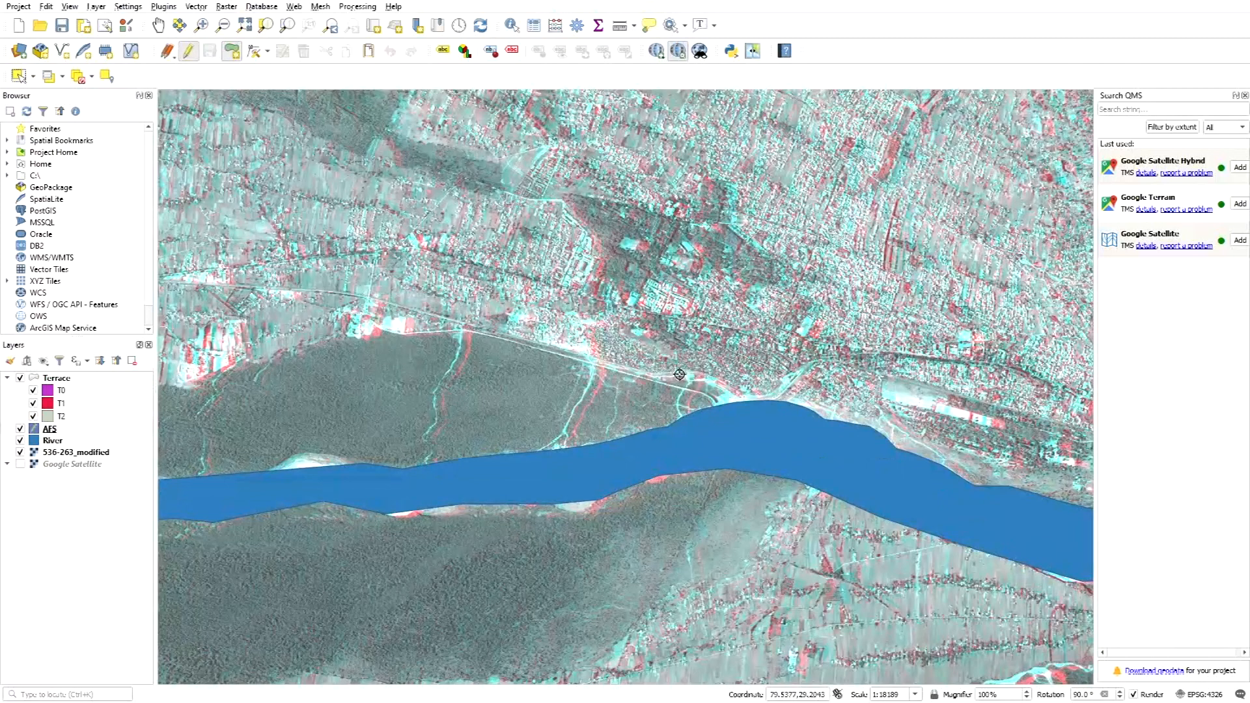
left_click(745, 402)
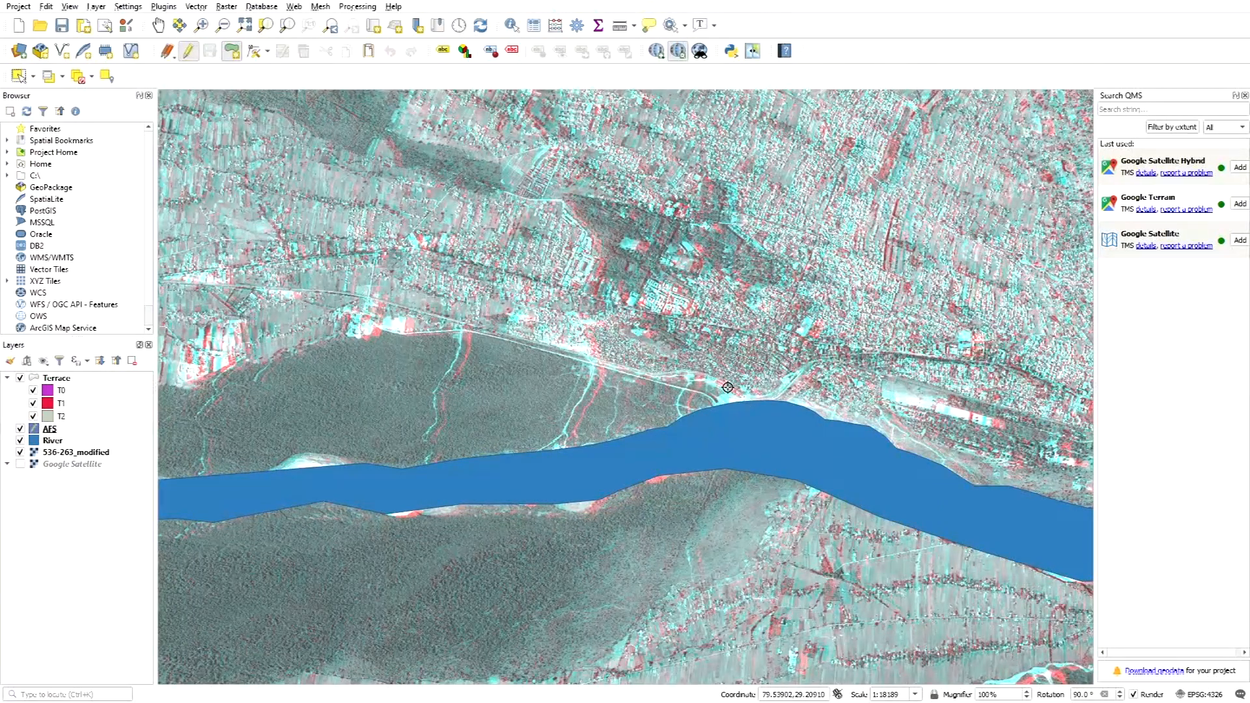
left_click(612, 367)
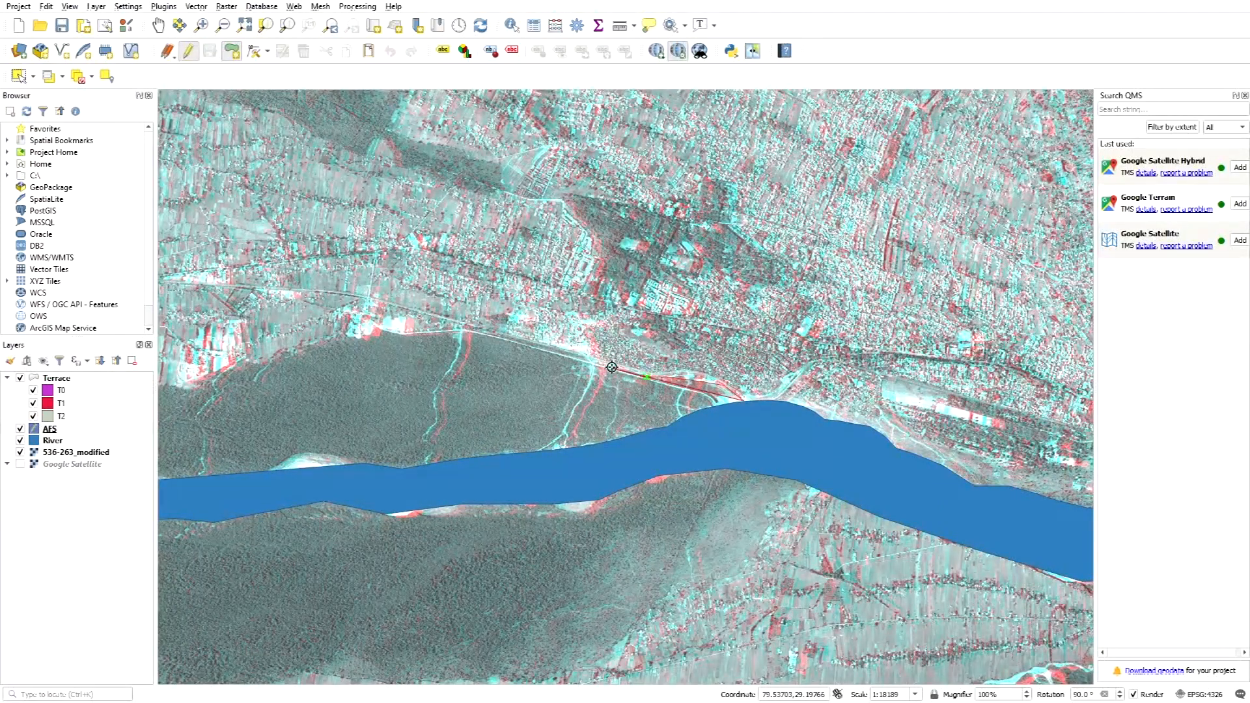
left_click(577, 285)
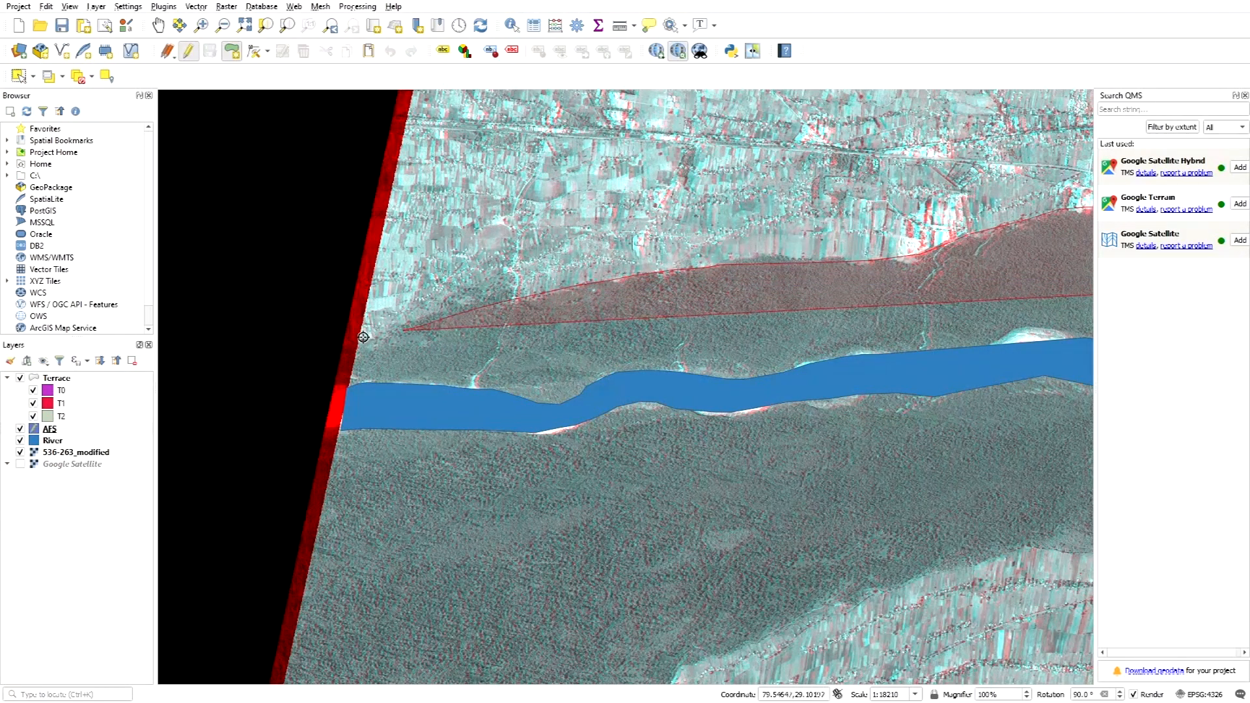
Step: Continue the AFS polygon across the river along the image edge, and trace the lower boundary of the dark surface beside the fields
scroll(590, 270, "down", 2)
scroll(527, 347, "up", 2)
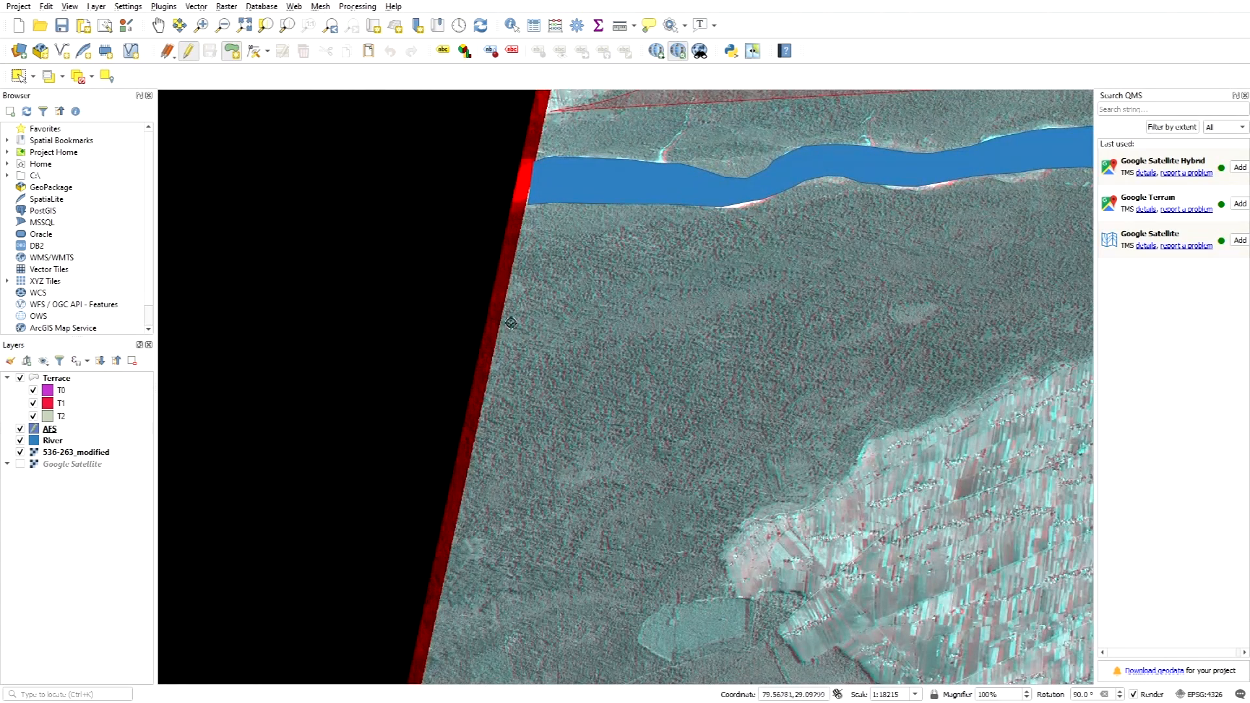
left_click(448, 557)
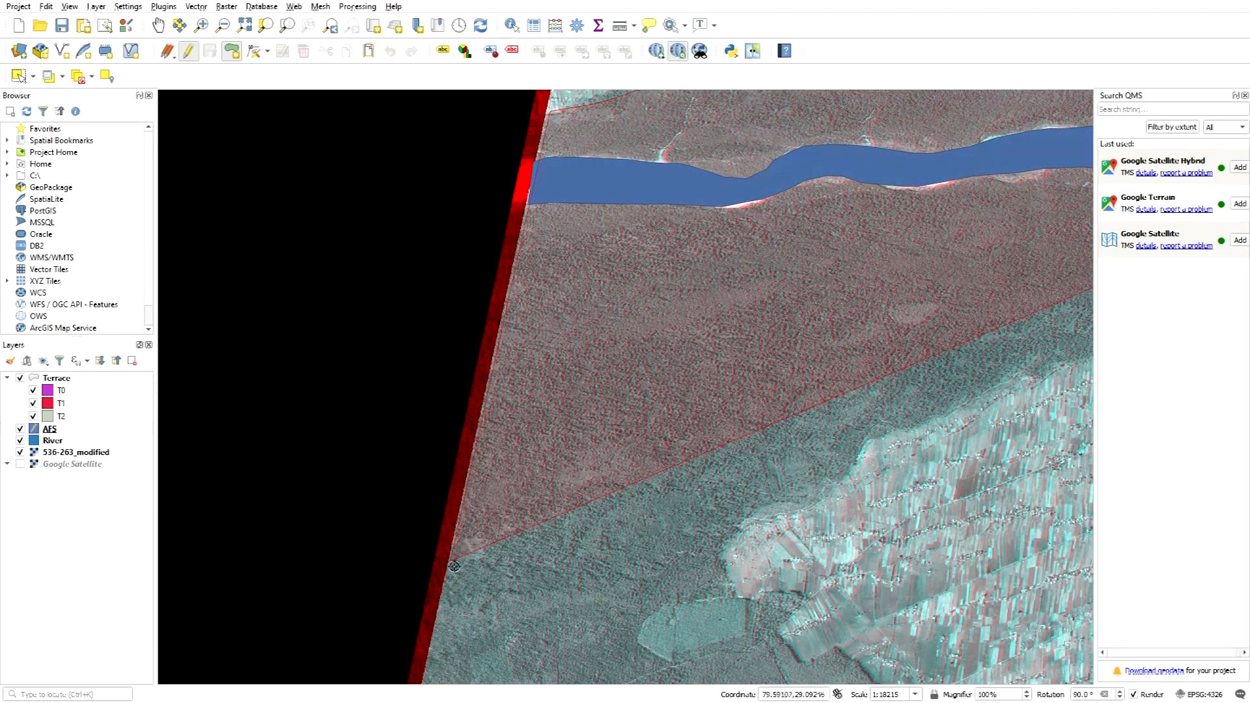
left_click(496, 591)
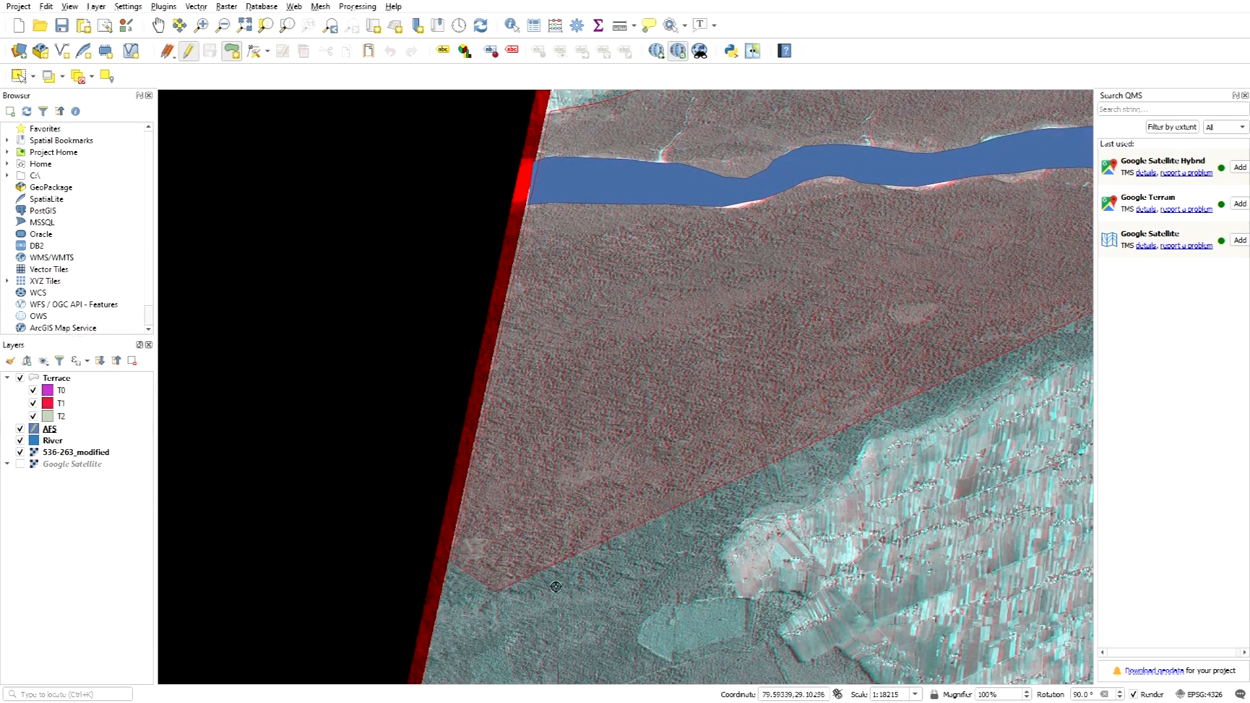
left_click(643, 579)
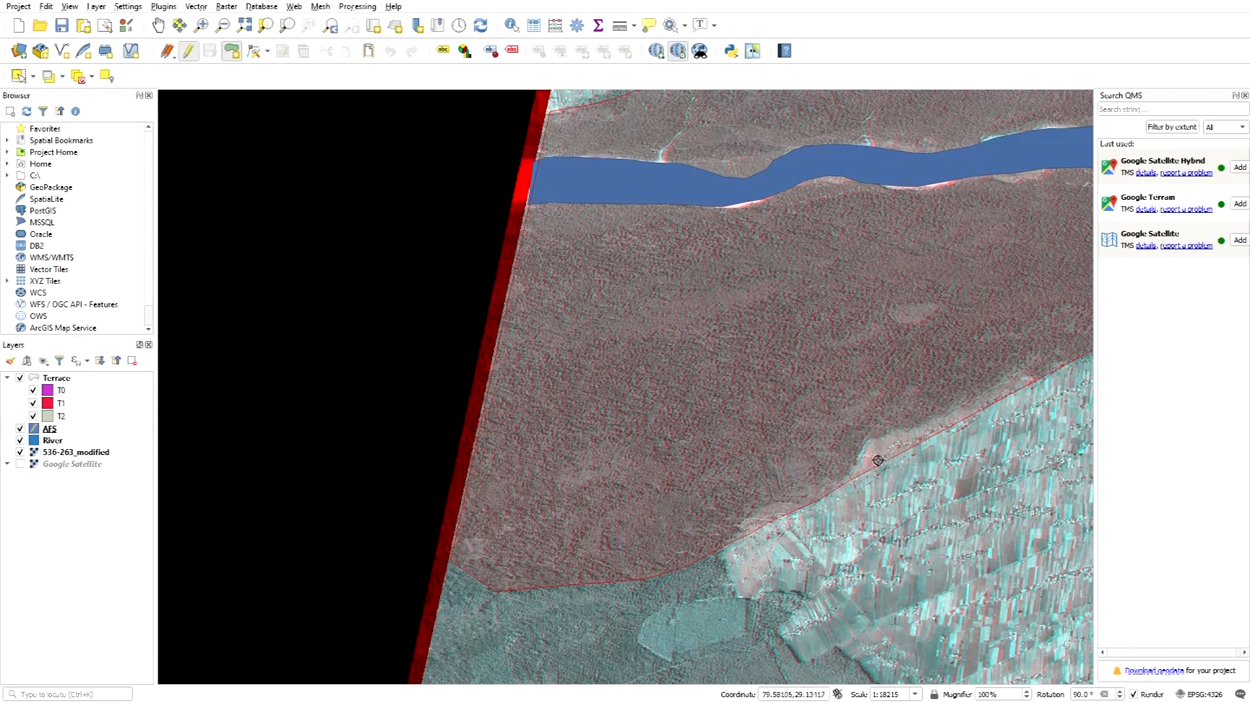
left_click(853, 441)
Step: Trace the rest of the lower boundary back to the river bend and finish the AFS polygon with its attributes left empty
scroll(431, 574, "down", 1)
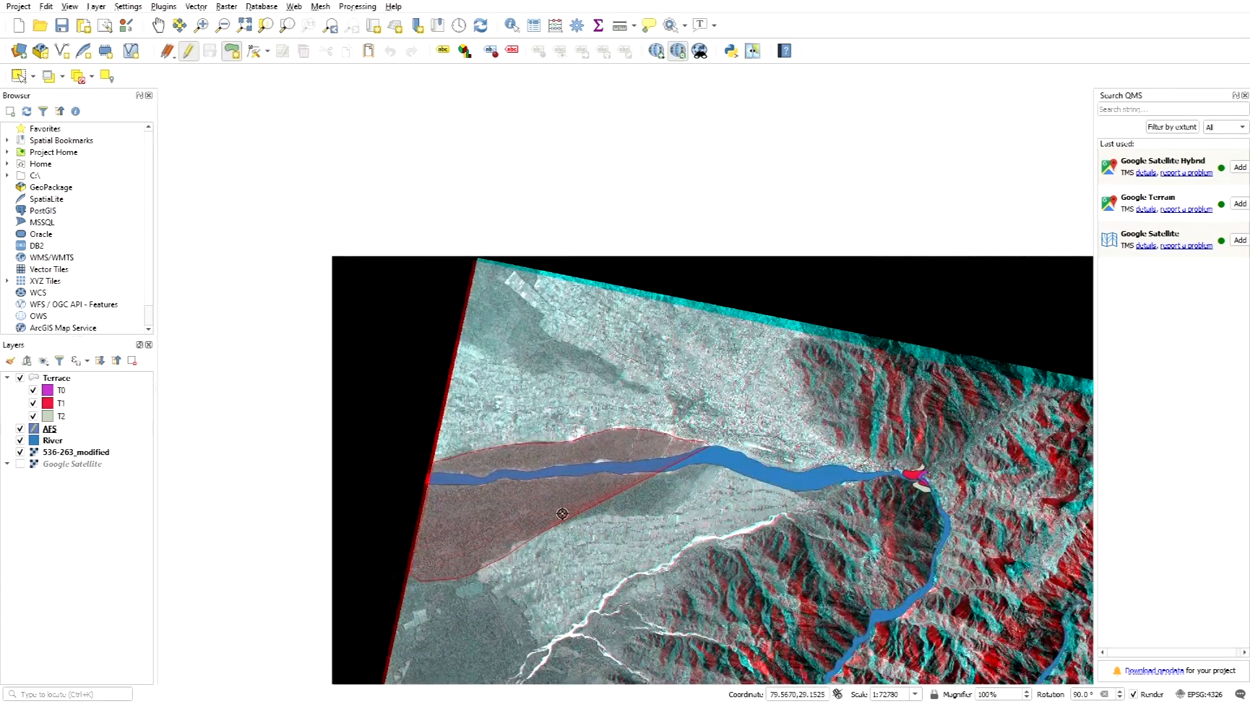
scroll(562, 514, "up", 1)
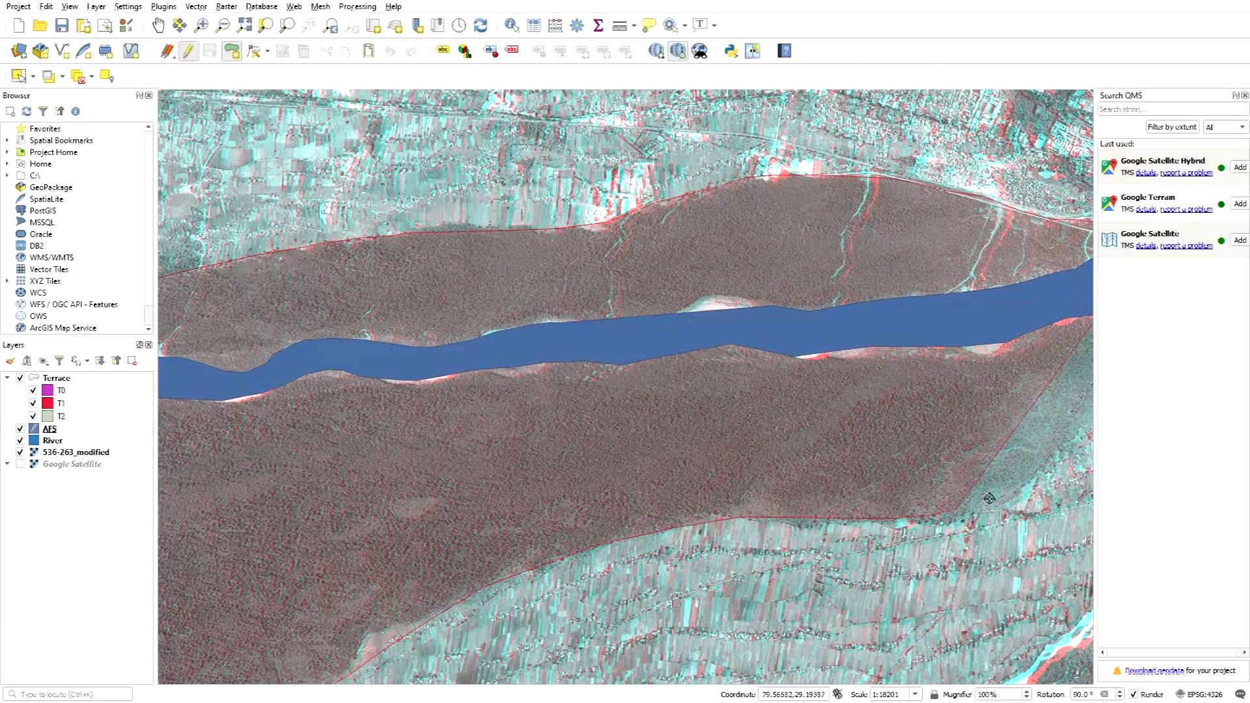
scroll(391, 527, "down", 1)
left_click(718, 502)
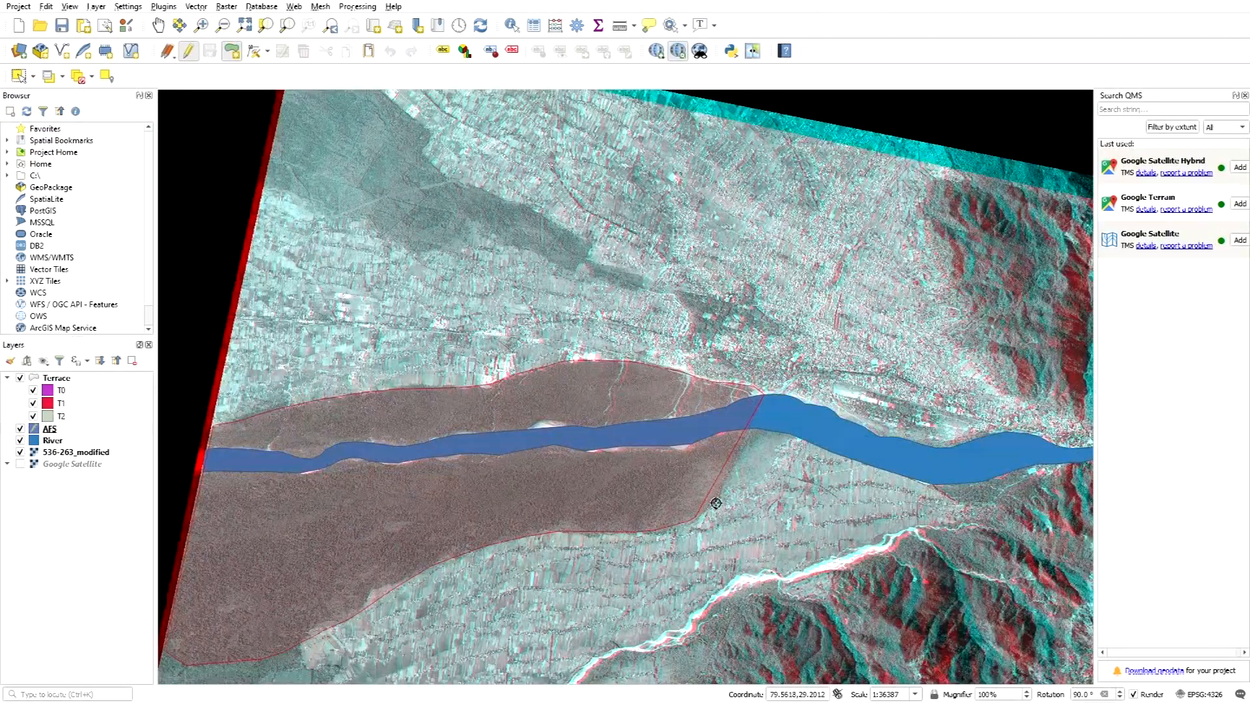
left_click(778, 475)
left_click(794, 459)
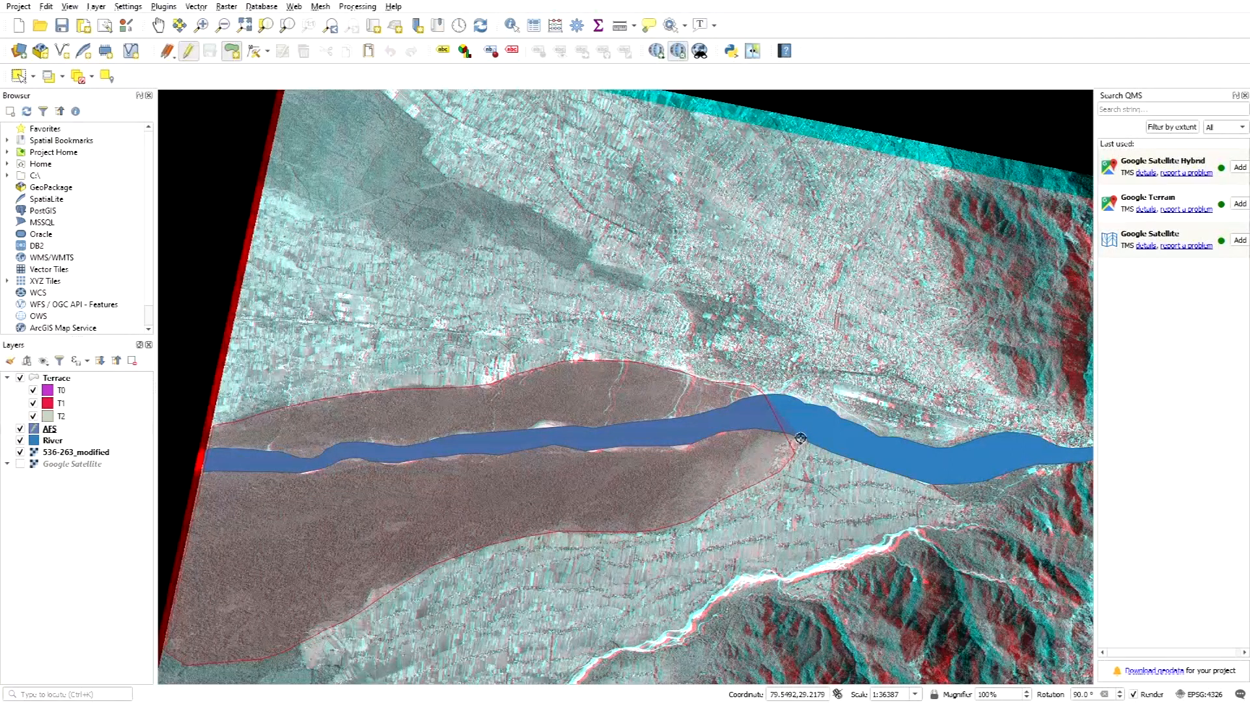
right_click(800, 438)
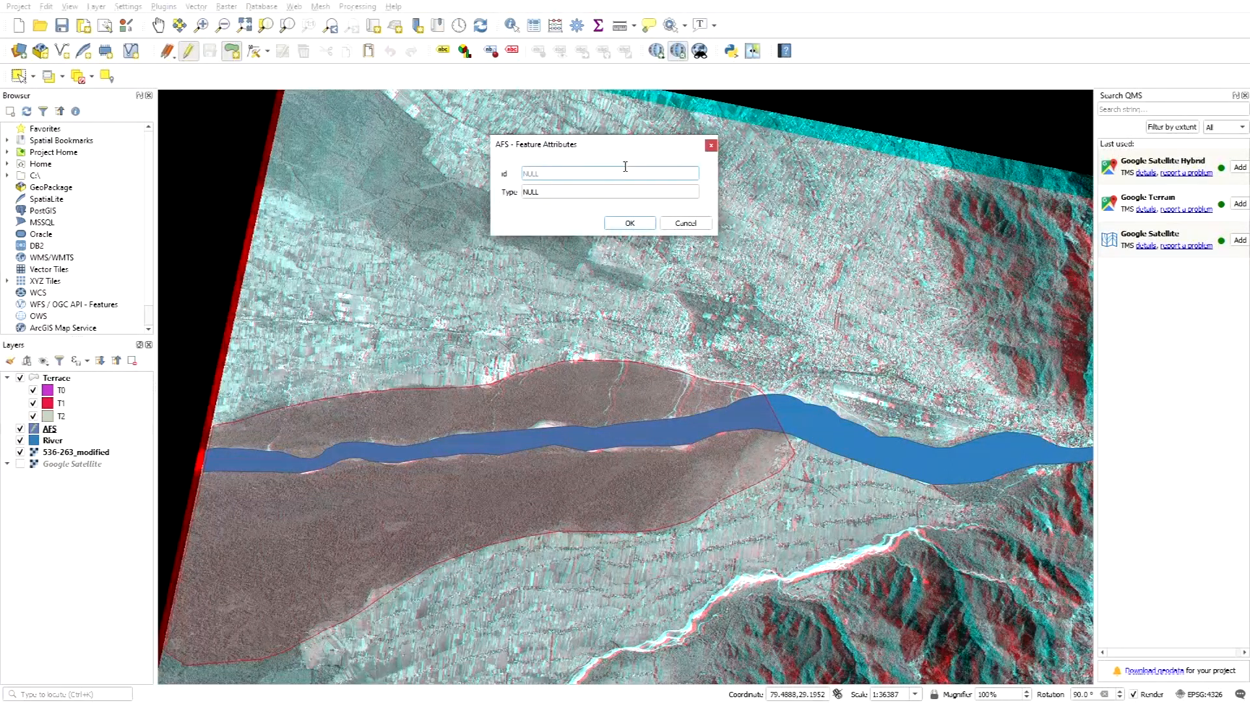
left_click(629, 223)
Step: Move the River layer above the AFS layer in the layer order
scroll(628, 383, "down", 1)
scroll(688, 339, "up", 1)
scroll(616, 327, "down", 1)
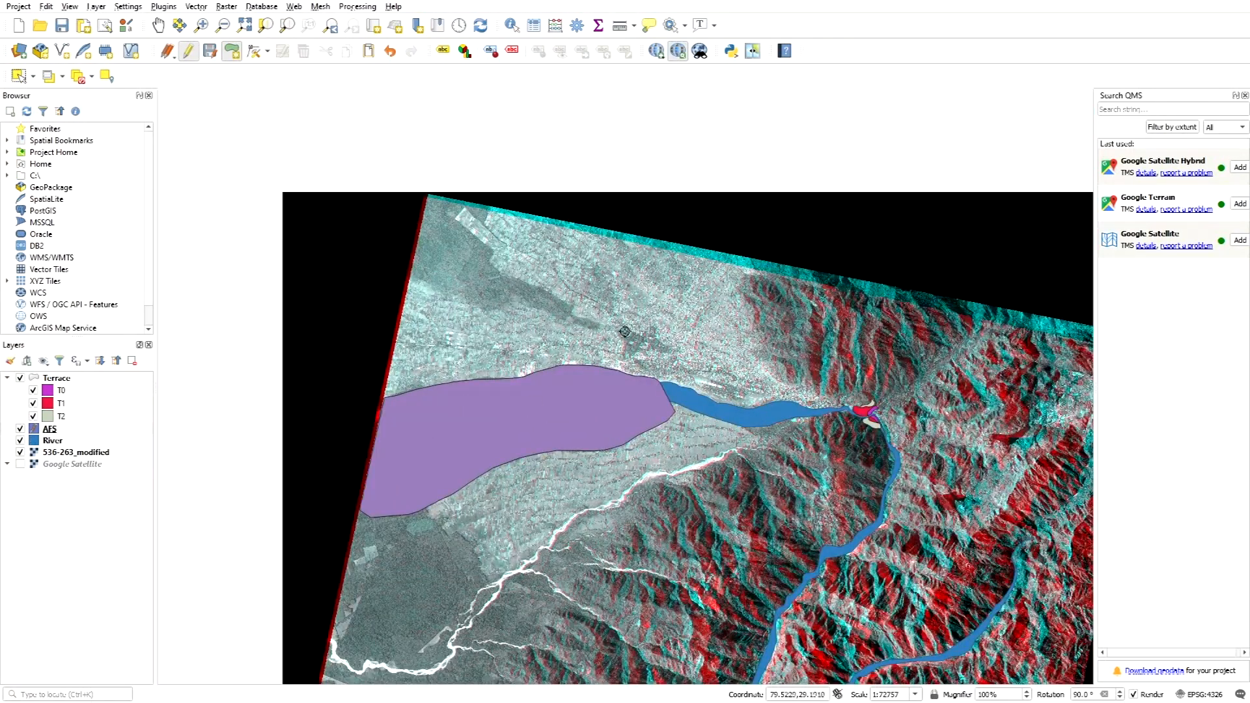
scroll(631, 378, "up", 1)
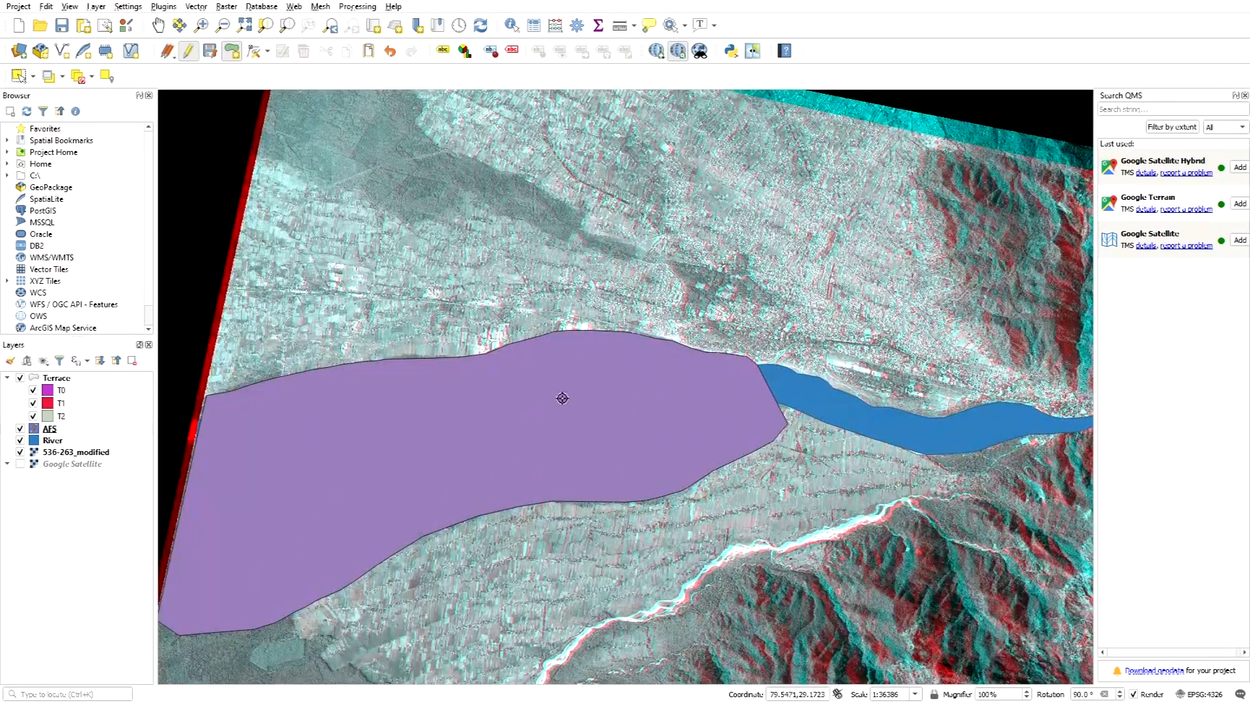
scroll(681, 365, "down", 1)
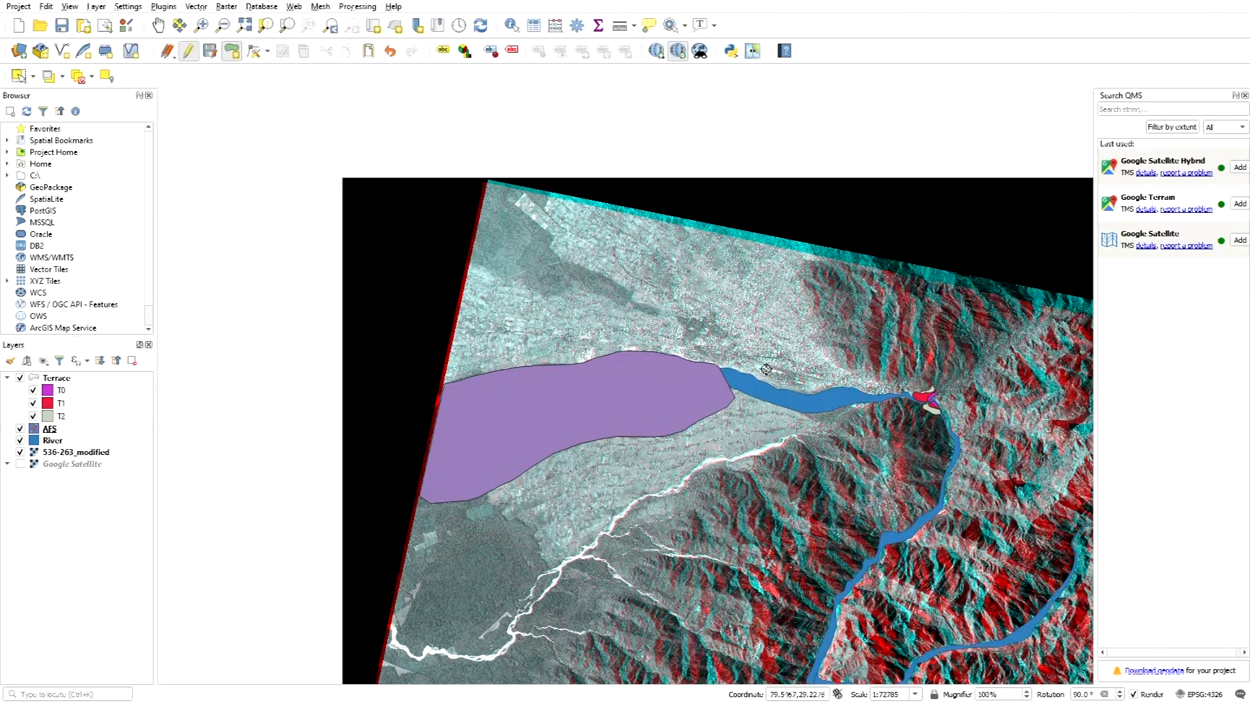
left_click(59, 444)
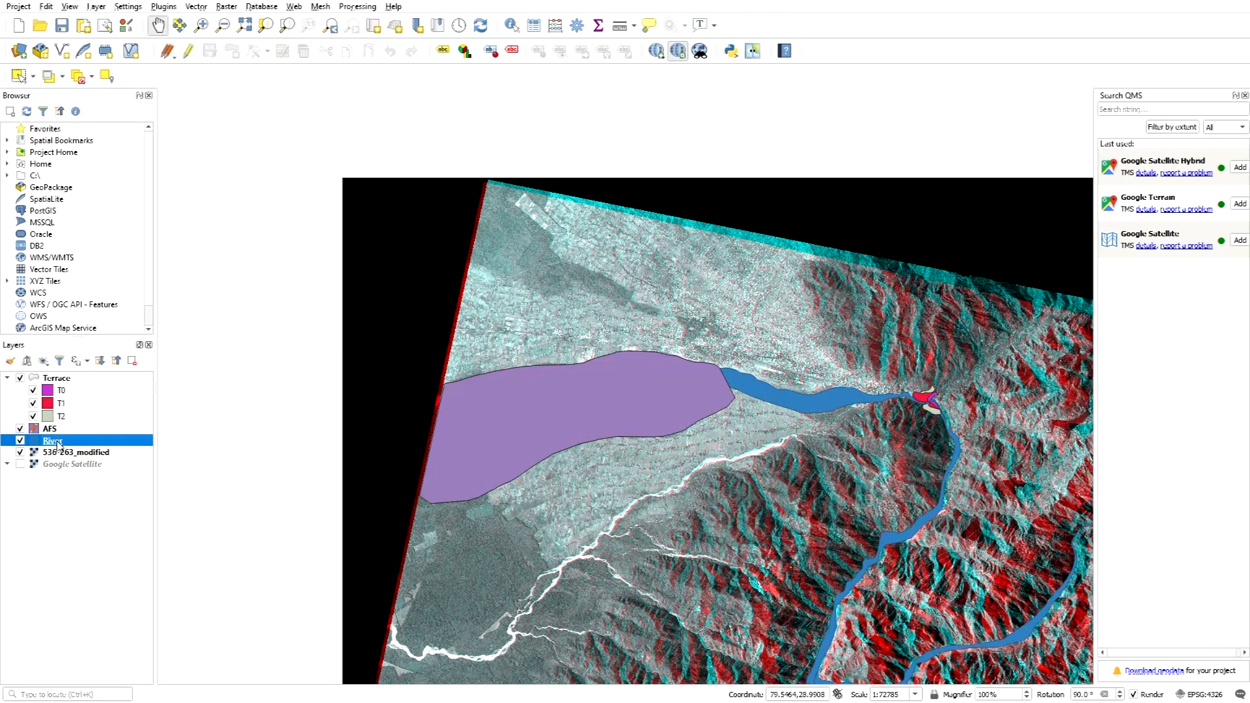
left_click_drag(55, 444, 71, 430)
Step: Begin a second AFS polygon near the terraces at the valley mouth and trace the mountain front up toward the image's upper edge
scroll(576, 410, "up", 1)
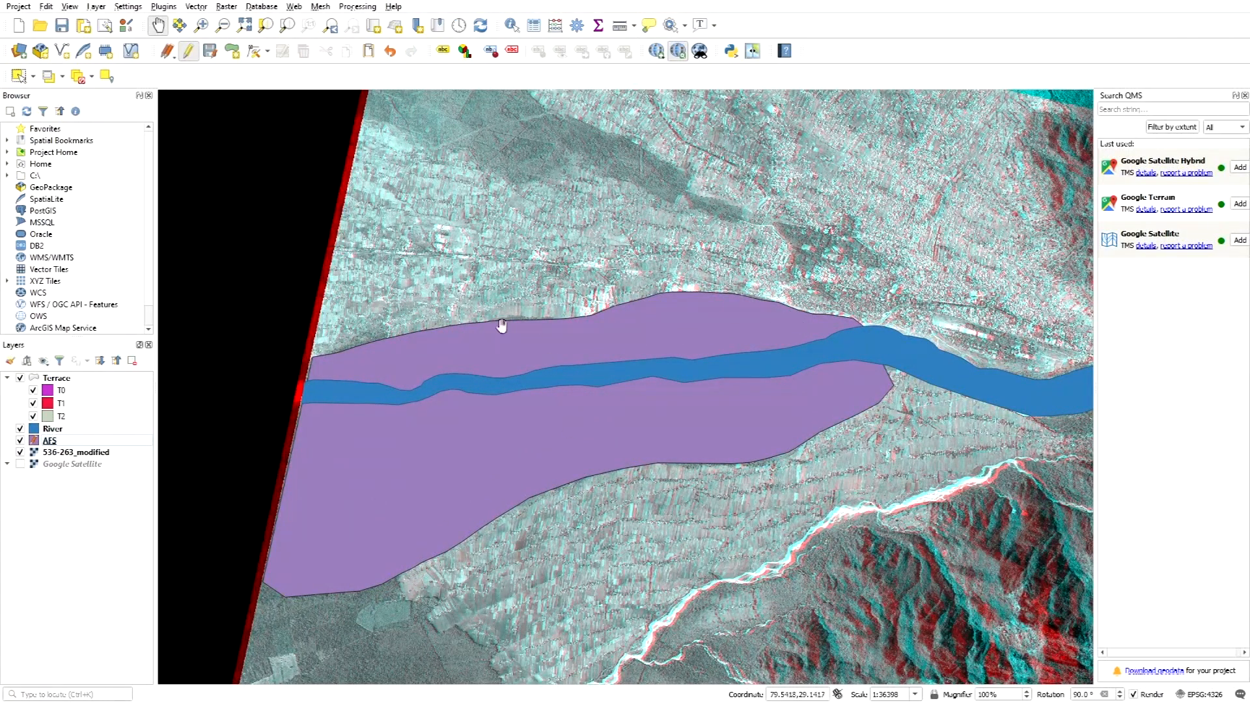
scroll(615, 356, "up", 1)
scroll(482, 351, "down", 2)
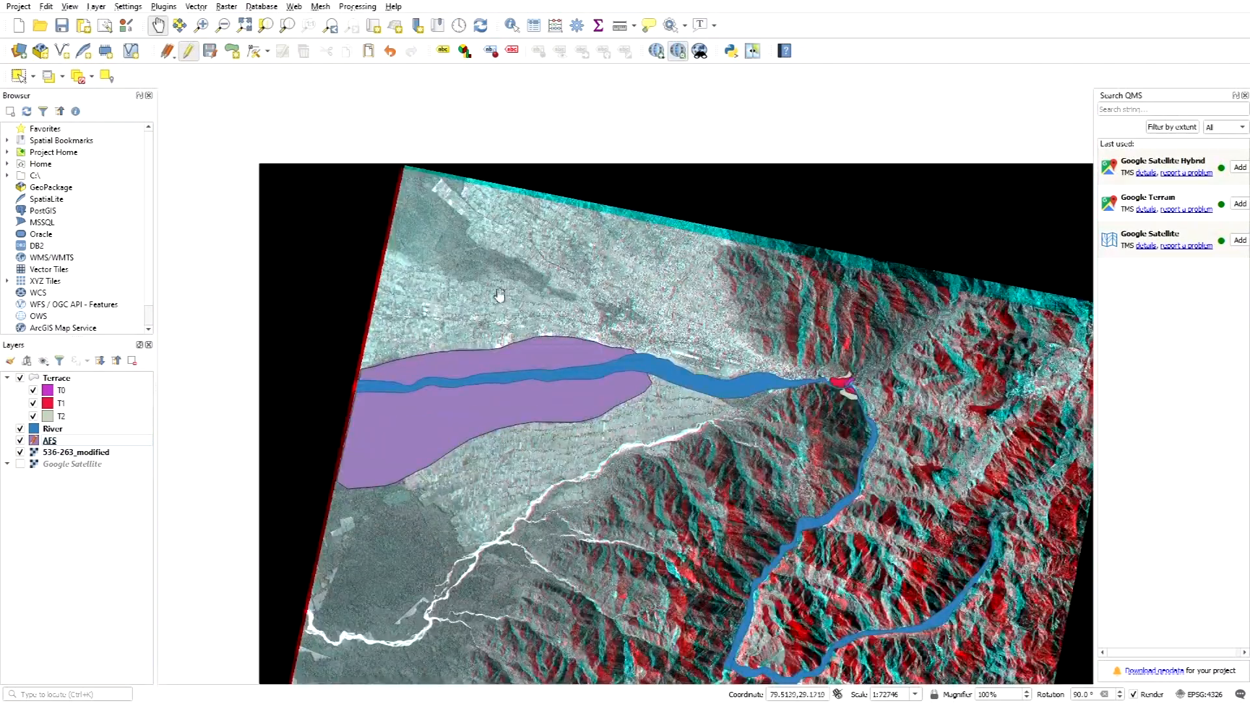
left_click(232, 55)
scroll(721, 306, "up", 2)
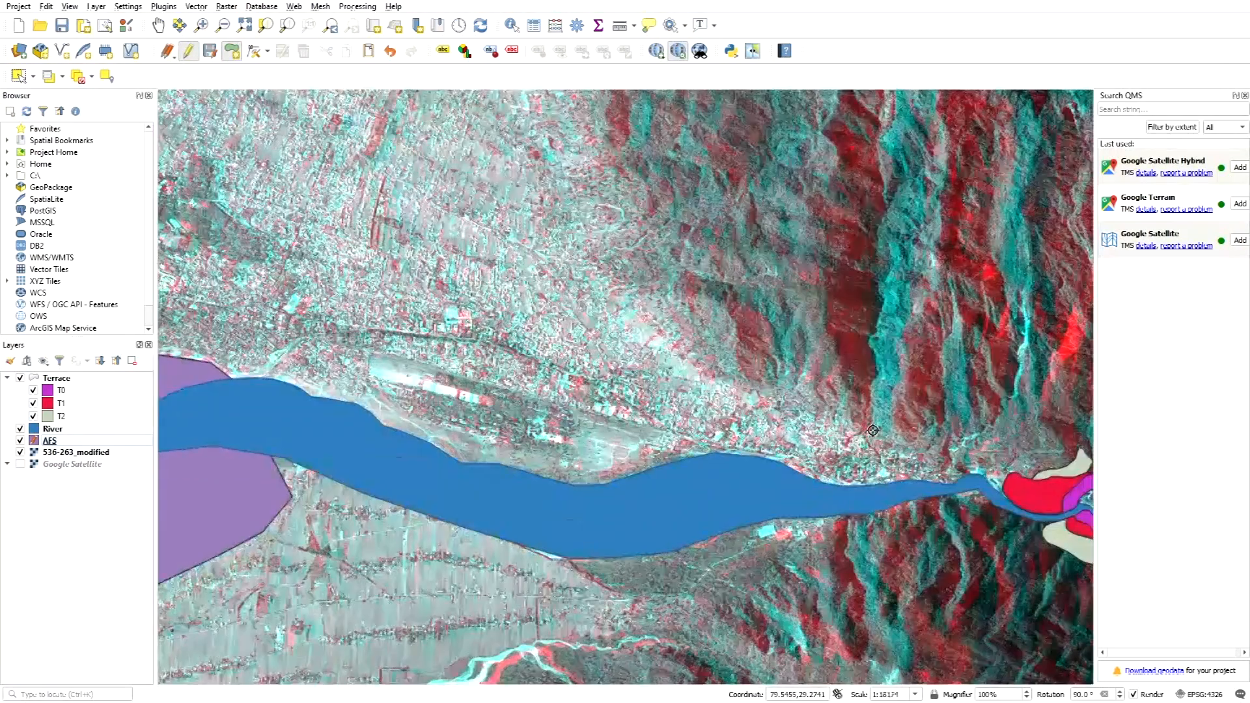
left_click(911, 456)
left_click(841, 448)
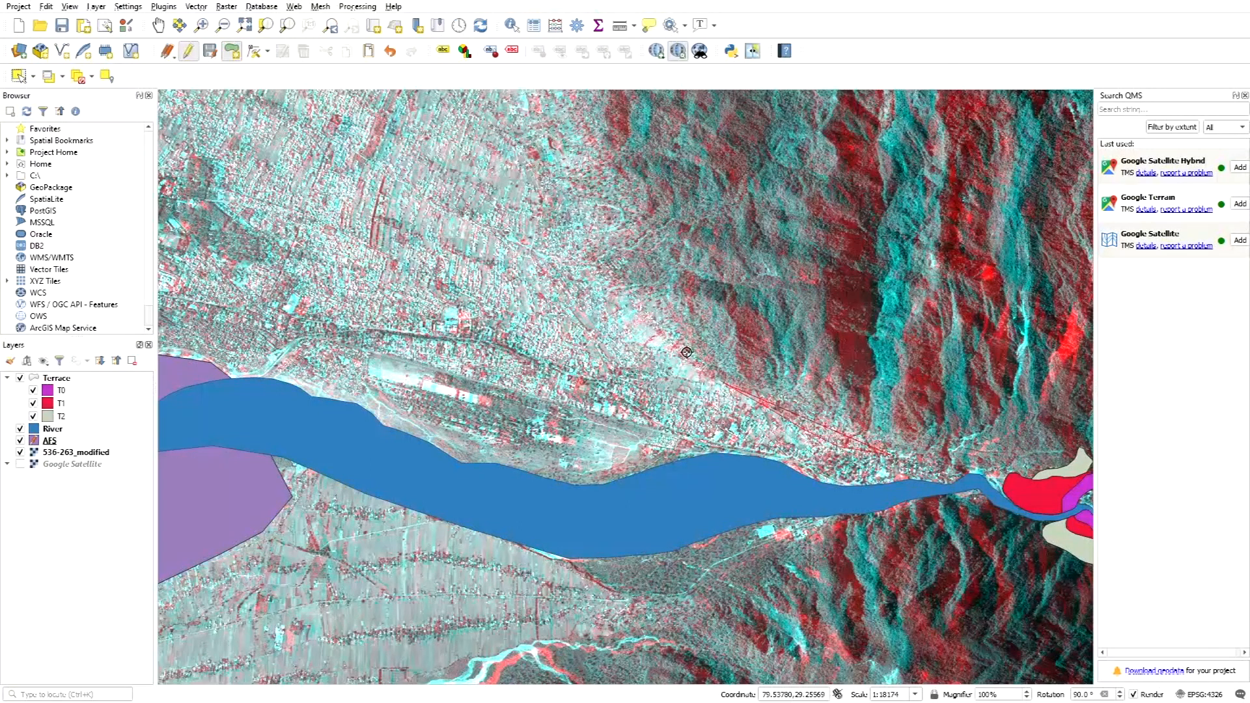
left_click(650, 269)
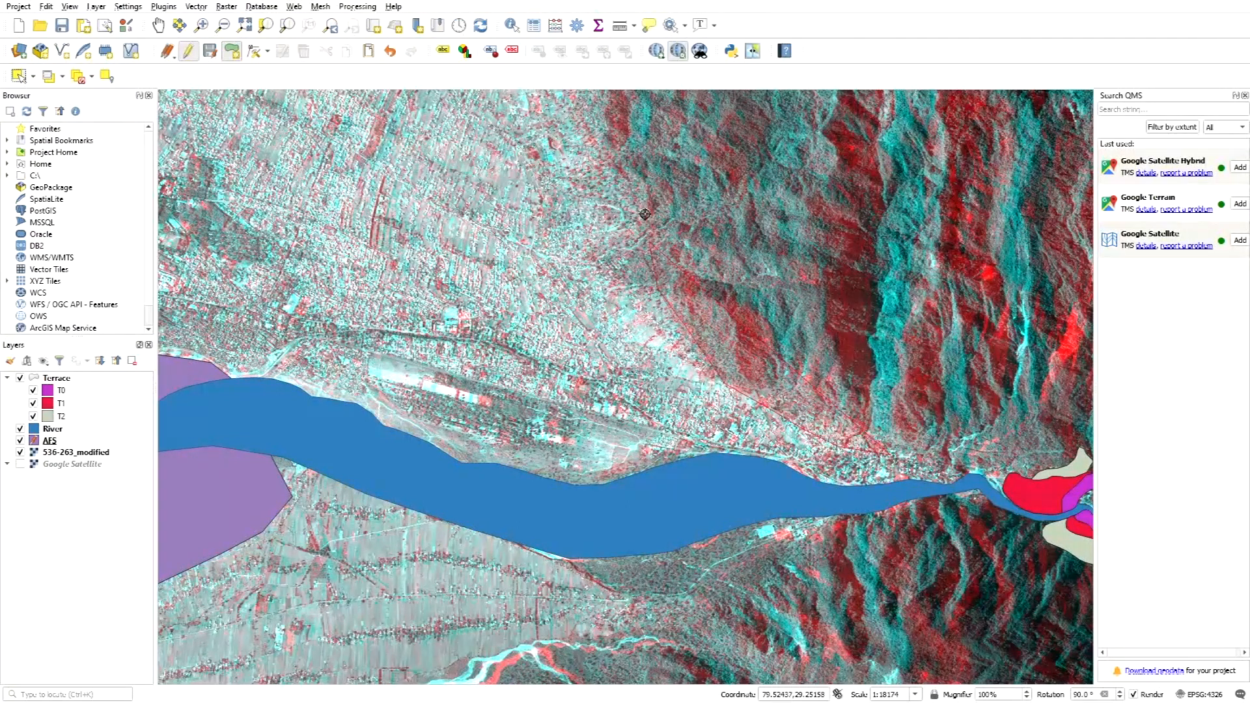
left_click(617, 161)
scroll(703, 345, "down", 1)
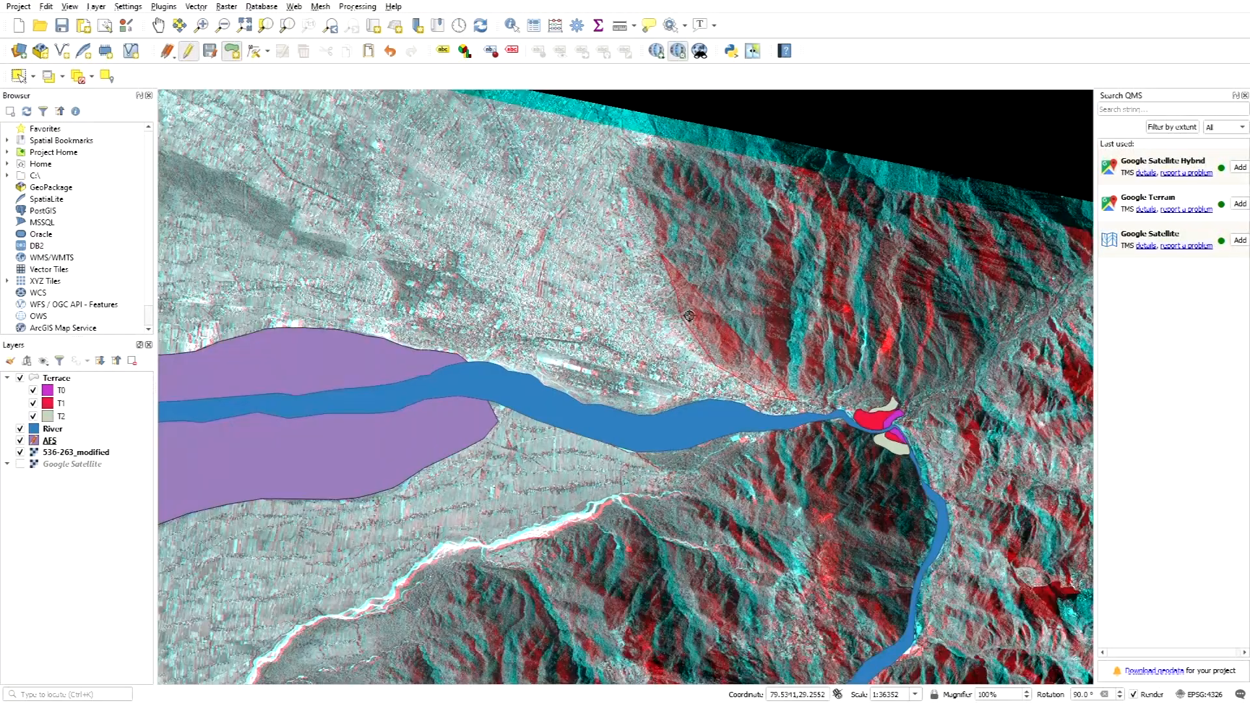
scroll(600, 146, "up", 1)
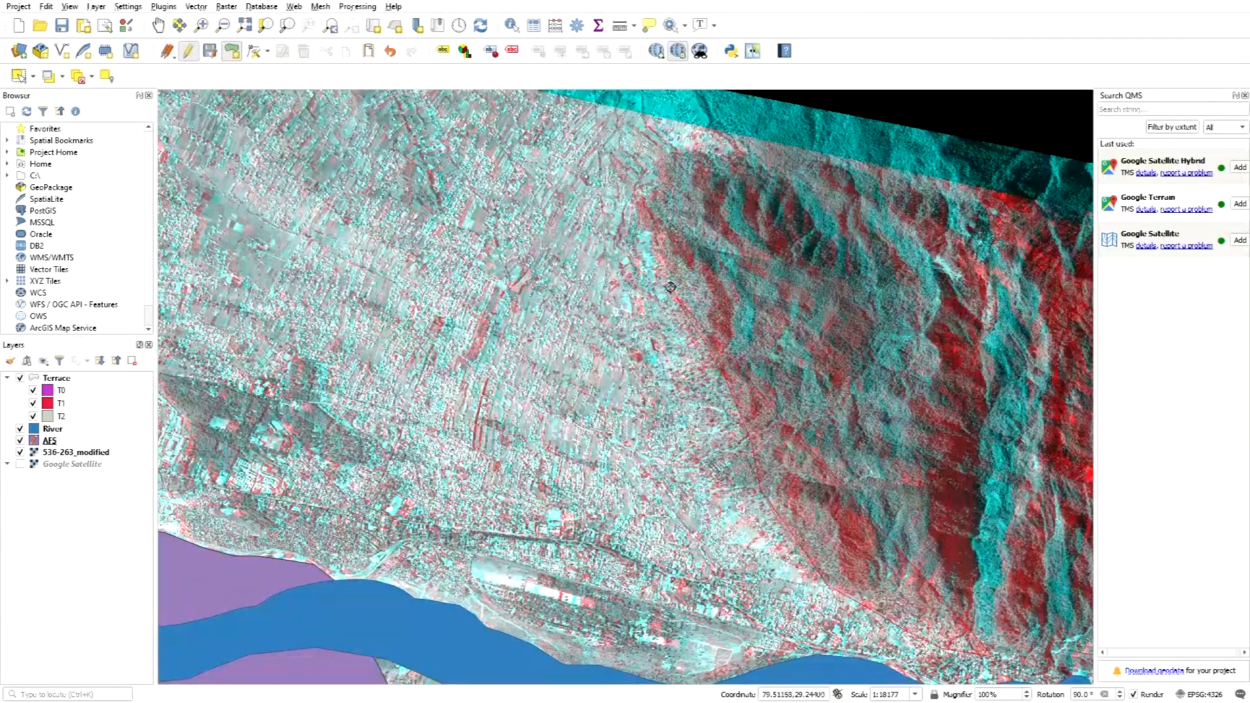
left_click(649, 196)
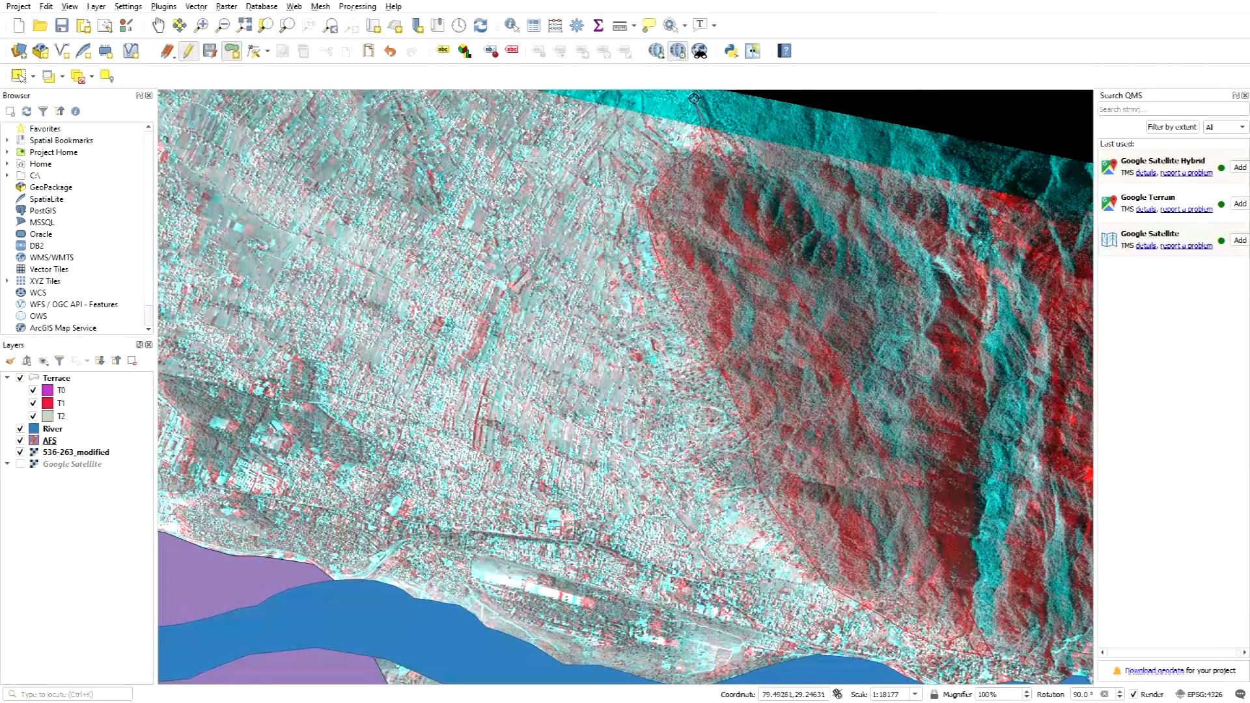
Step: Continue the second AFS polygon along the image's upper edge and down its left edge to the corner of the first AFS polygon
scroll(744, 263, "down", 2)
scroll(744, 262, "up", 1)
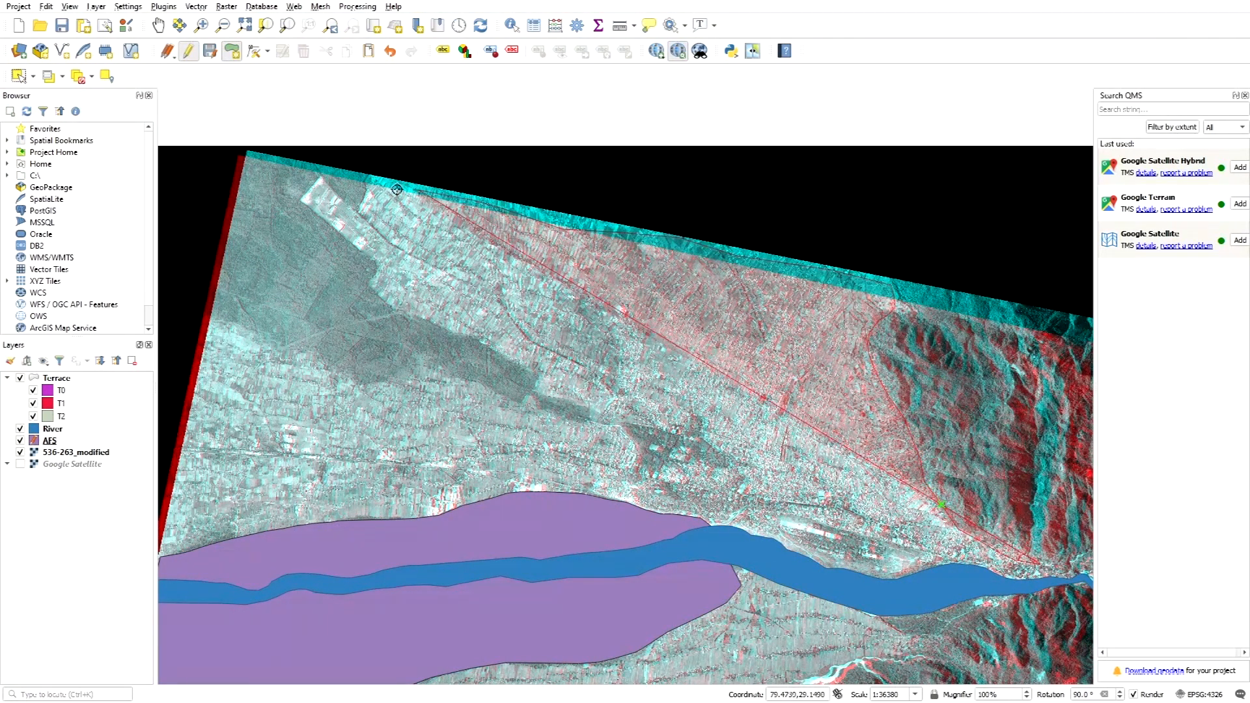
left_click(284, 202)
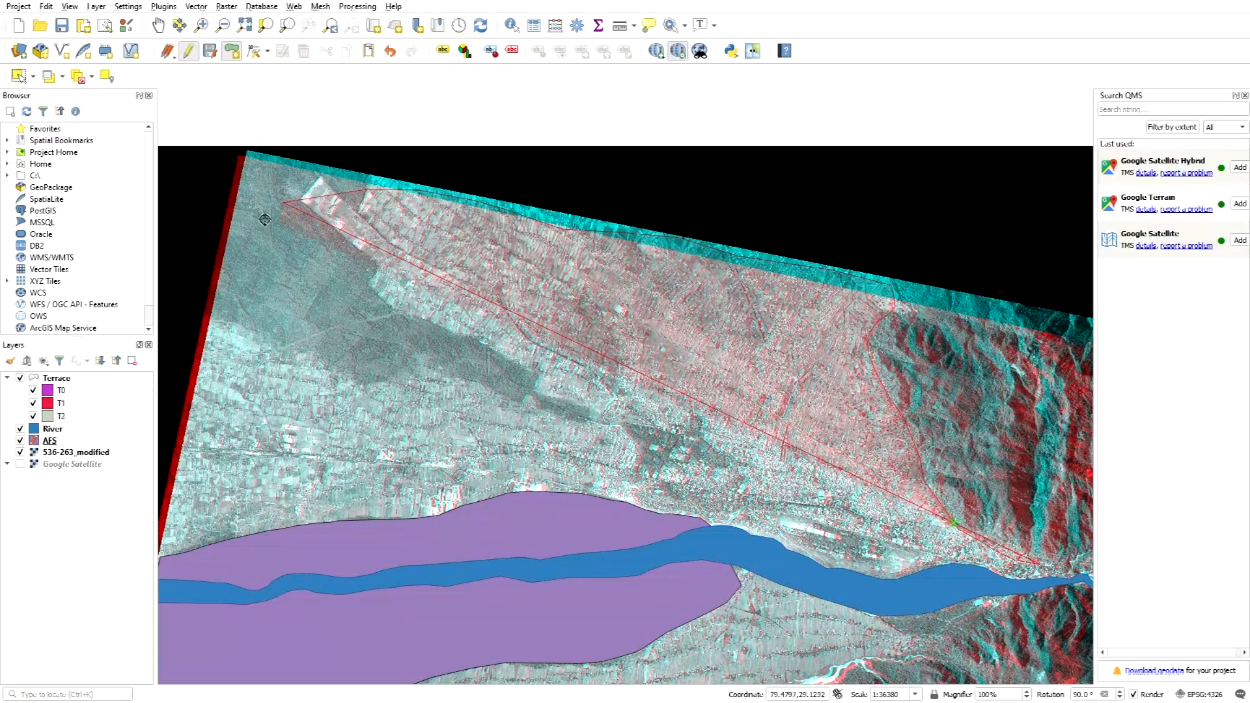
left_click(256, 225)
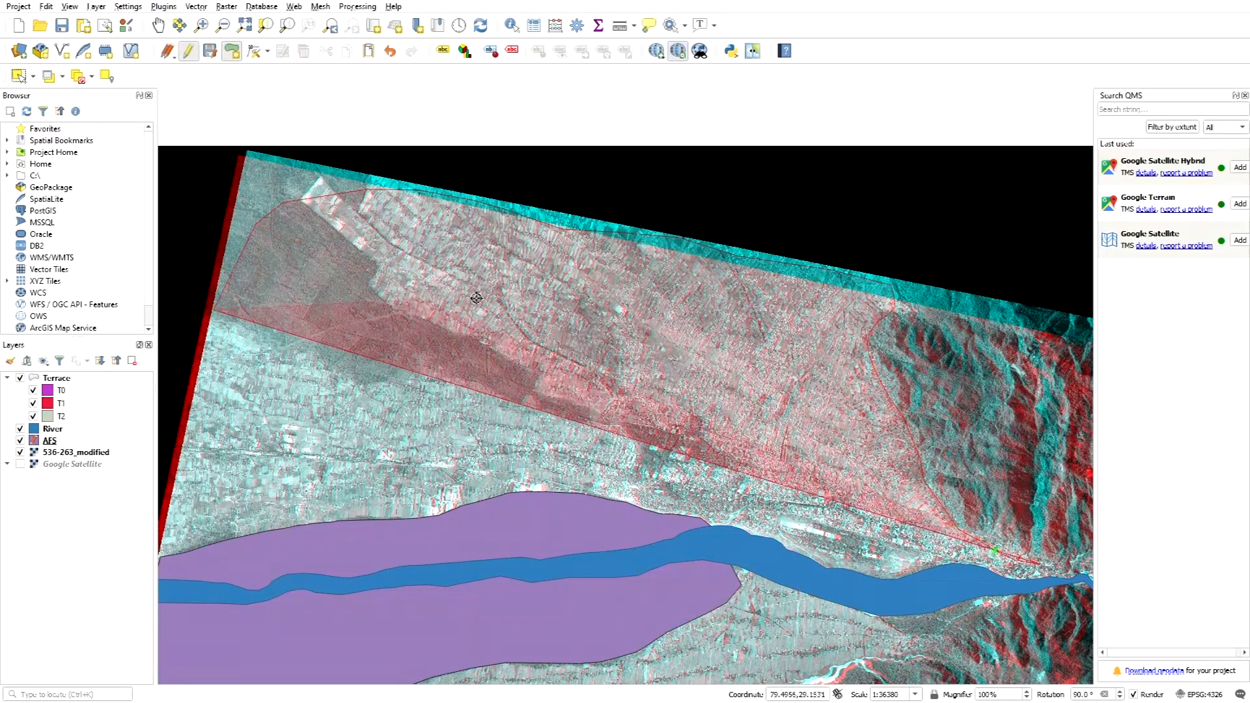
scroll(536, 193, "down", 1)
scroll(703, 332, "down", 1)
scroll(552, 386, "up", 1)
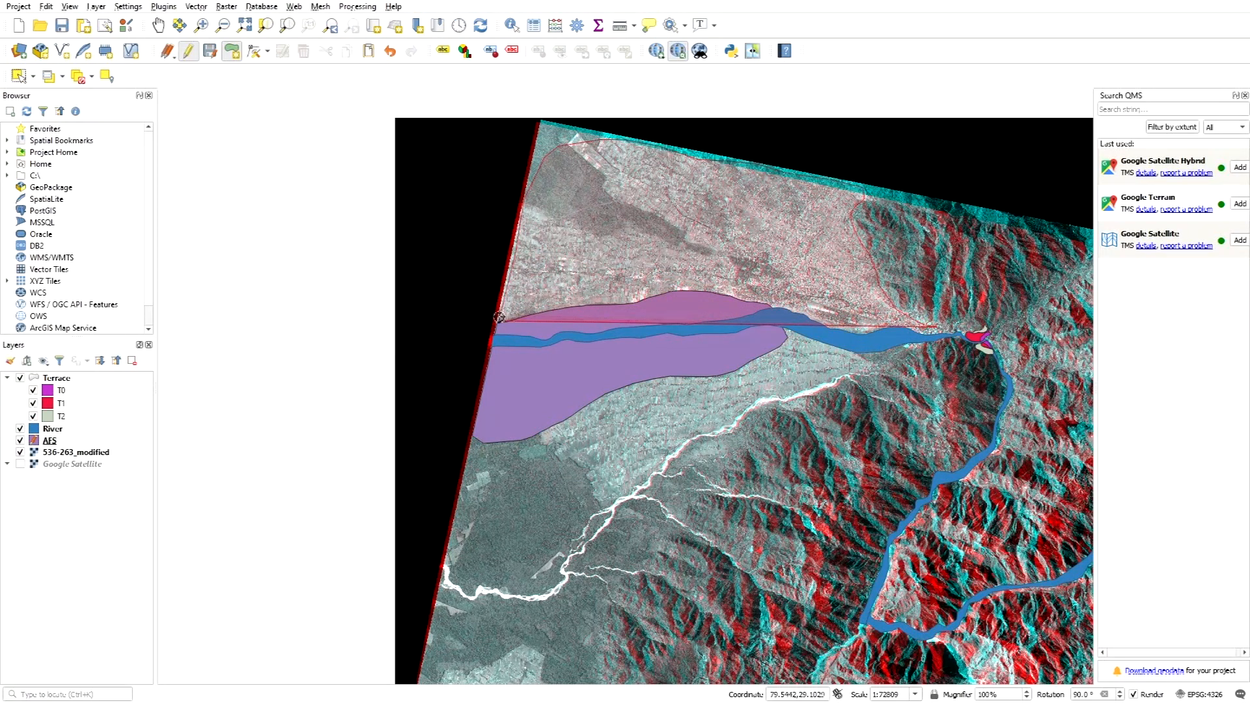
scroll(499, 323, "up", 3)
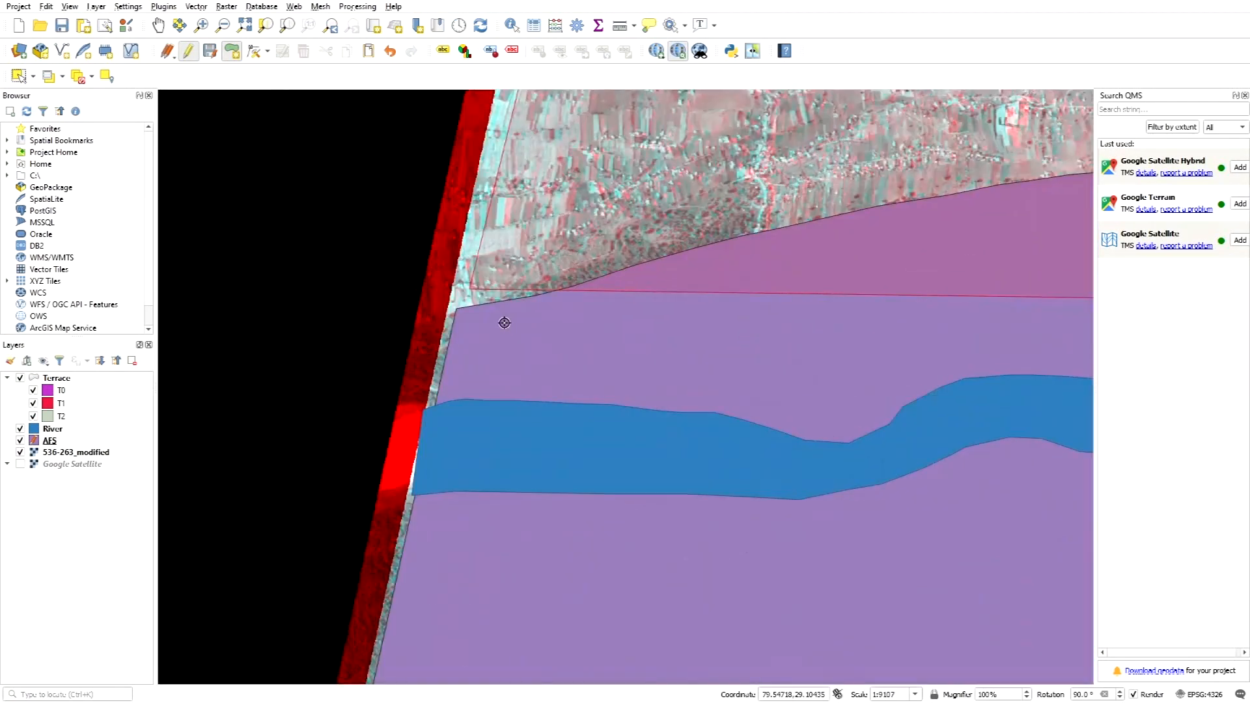
left_click(454, 310)
Step: Trace the second AFS polygon along the upper boundary of the first one, overlapping it slightly, to the crest of that boundary
left_click(664, 268)
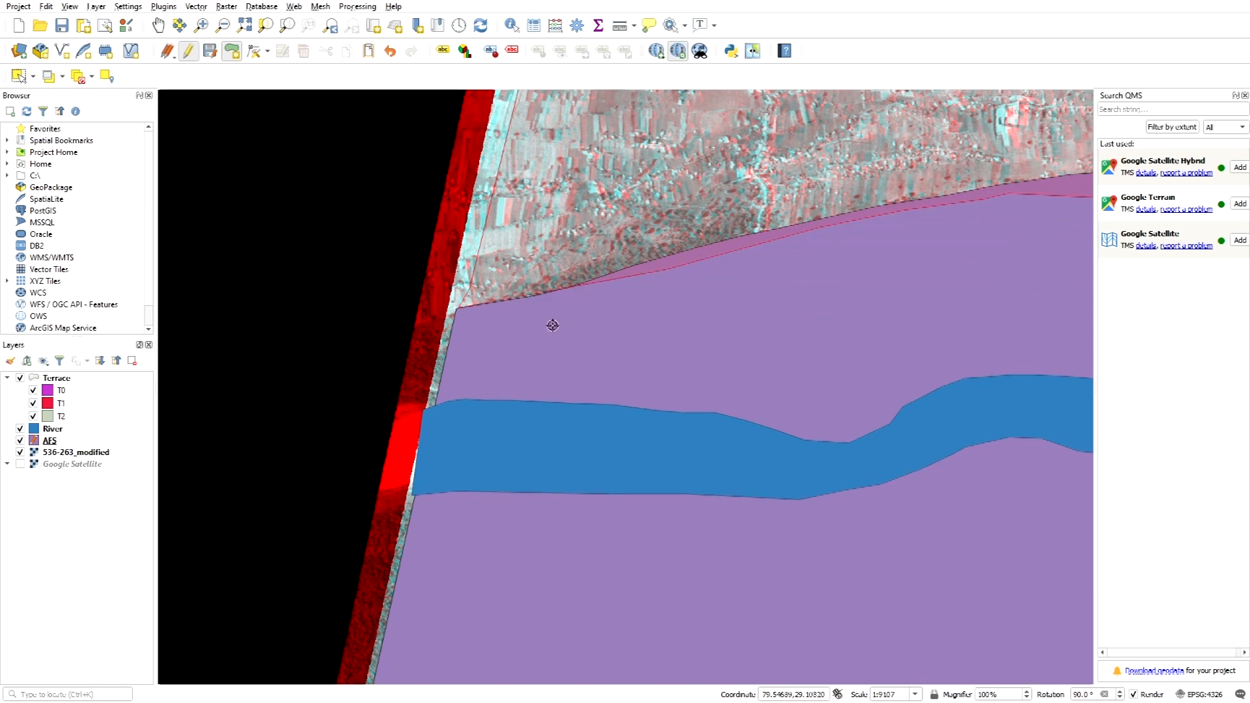
scroll(549, 324, "down", 2)
scroll(719, 304, "up", 1)
left_click(620, 310)
left_click(765, 299)
left_click(823, 279)
left_click(876, 262)
left_click(927, 256)
scroll(606, 329, "down", 1)
scroll(762, 333, "up", 1)
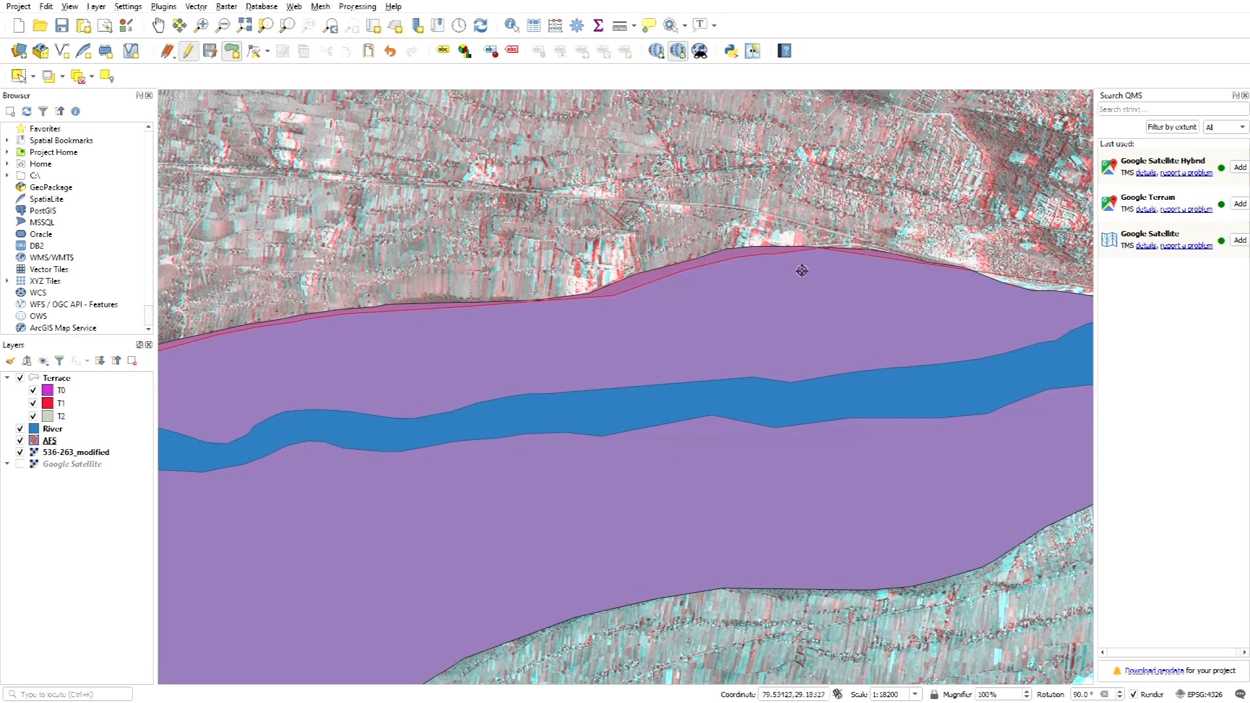
Step: Trace the remaining upper boundary of the first AFS polygon down to the point where it meets the river
scroll(440, 374, "down", 1)
scroll(785, 336, "up", 2)
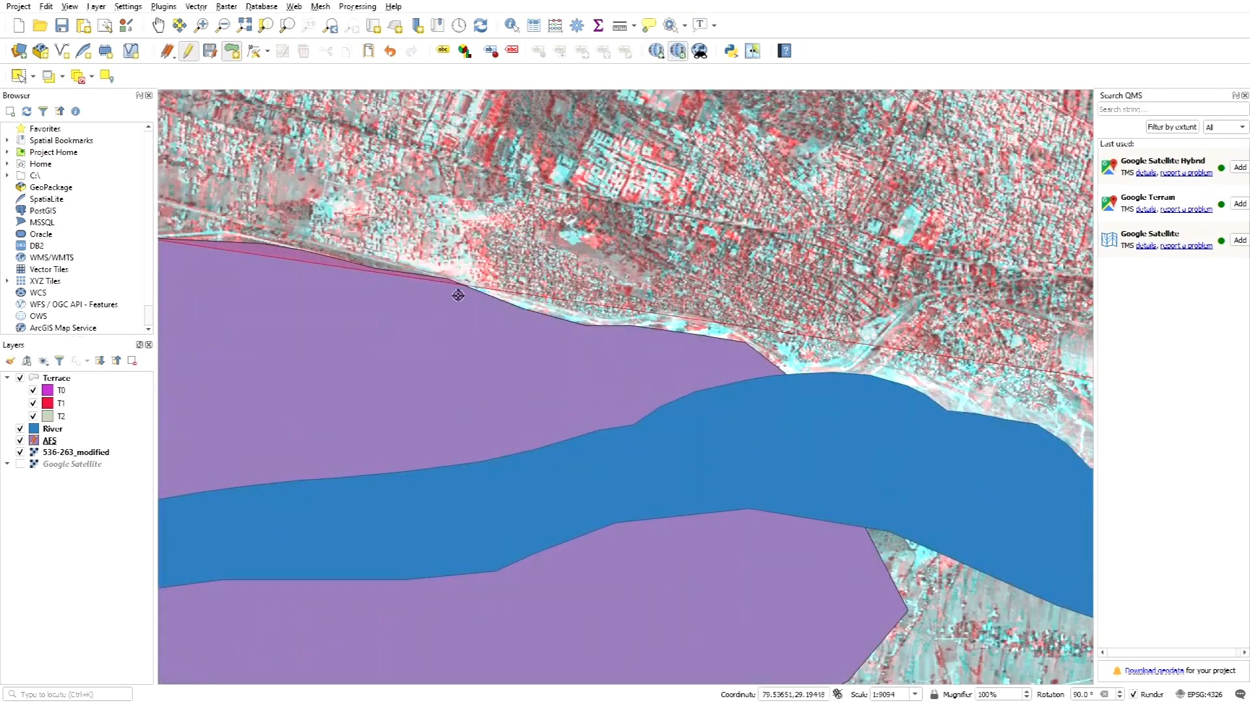
left_click(551, 323)
left_click(609, 333)
left_click(719, 339)
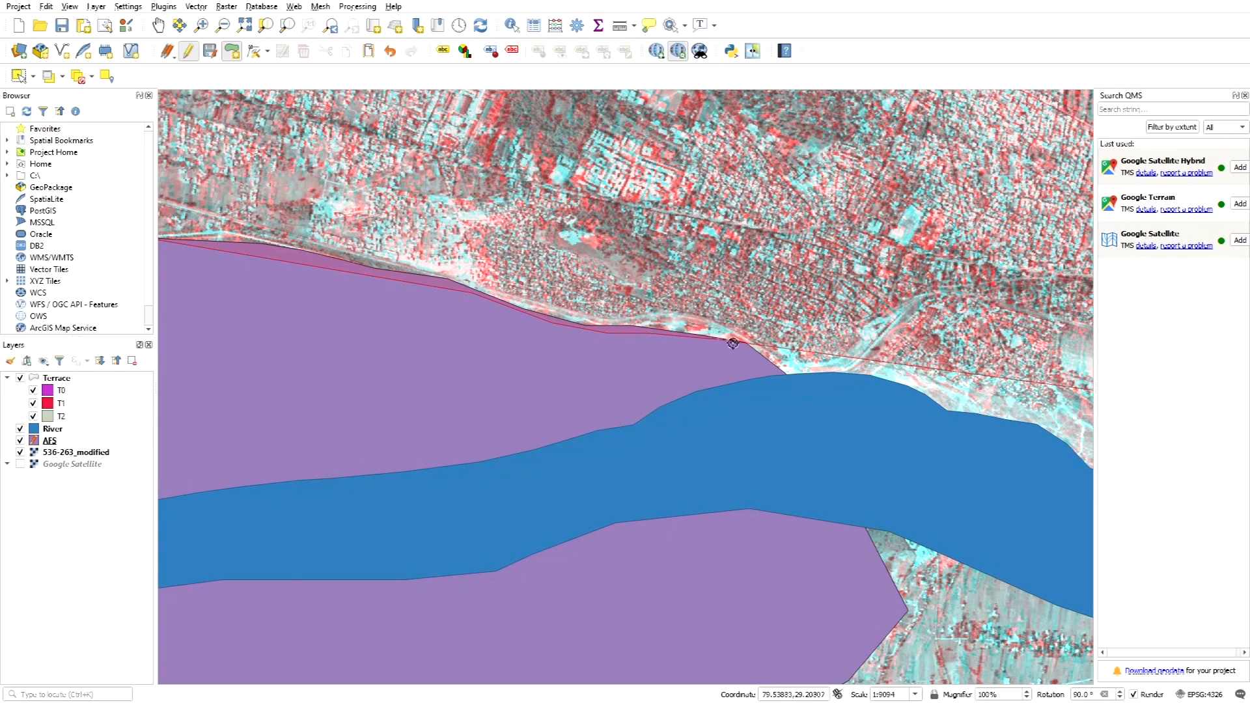
left_click(800, 380)
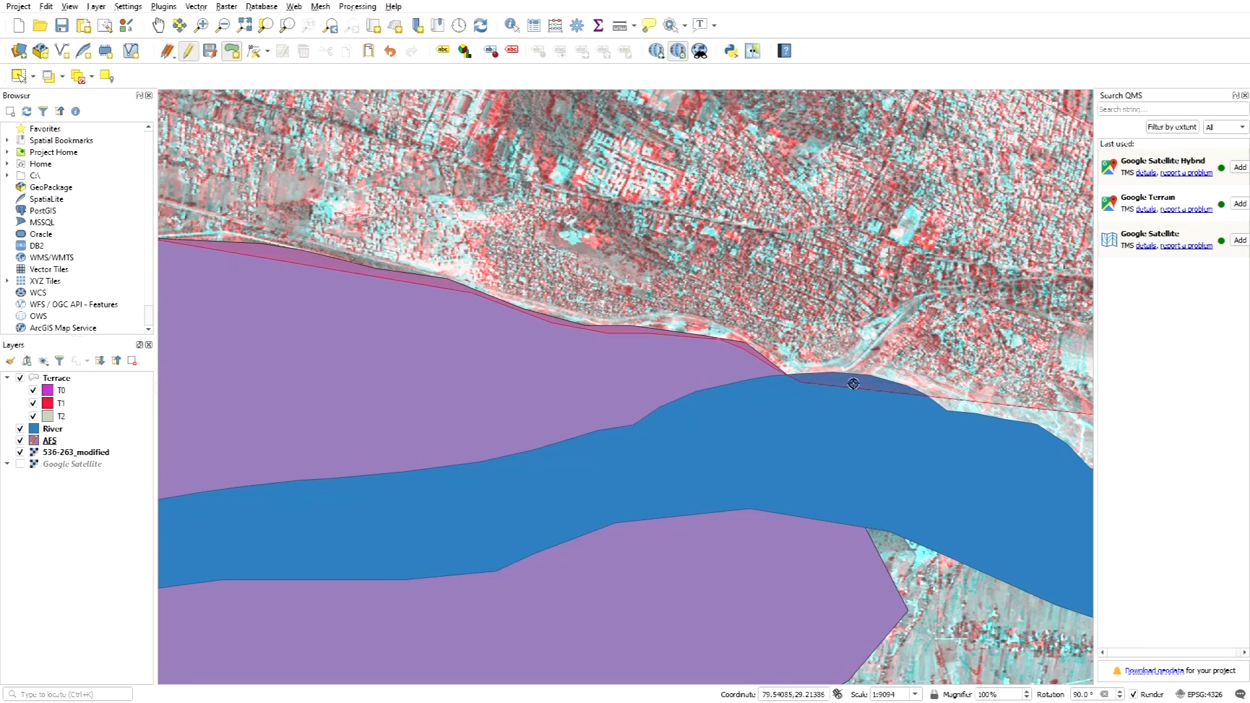
Step: Continue the second AFS polygon just inside the river's upper bank back to the narrow valley mouth near the terraces
scroll(418, 395, "down", 2)
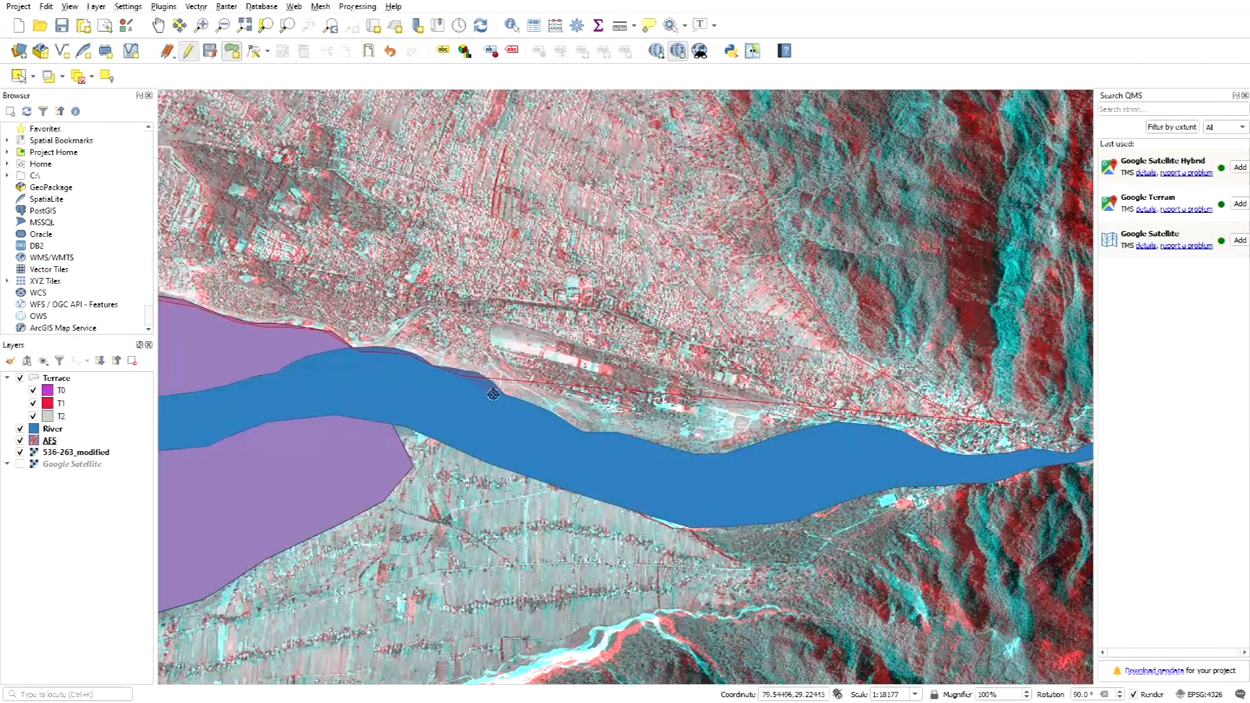
left_click(584, 435)
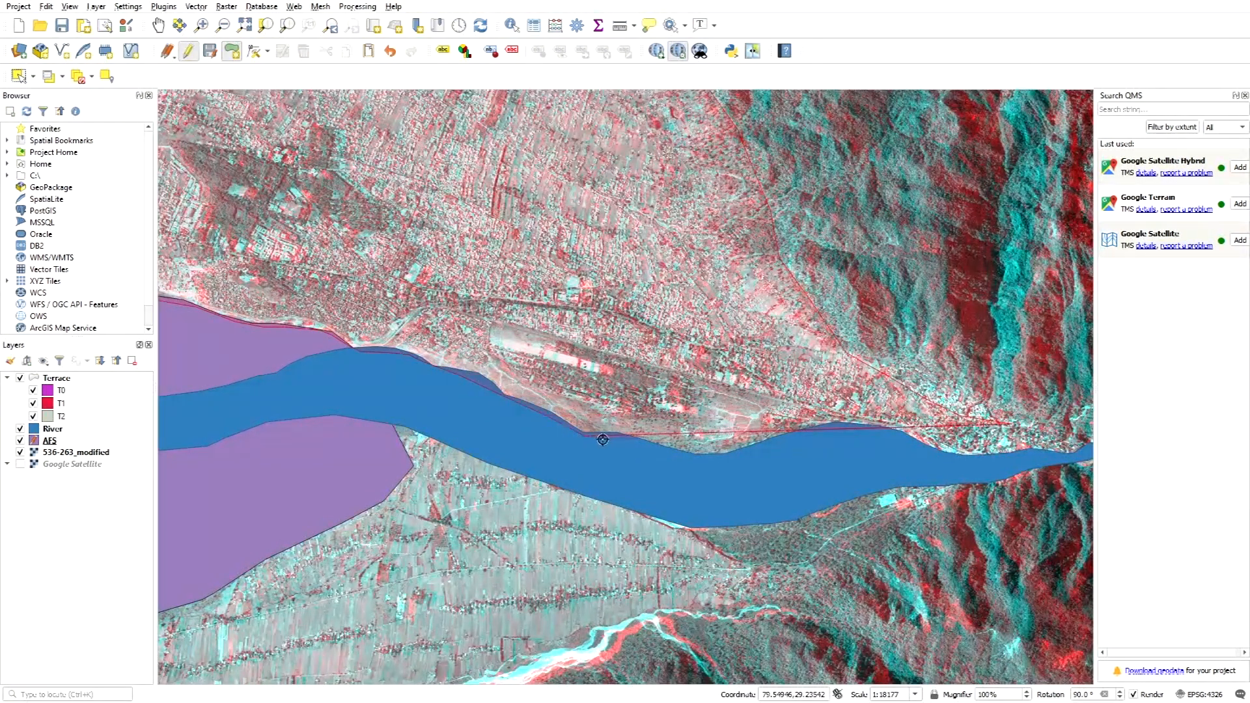
left_click(697, 455)
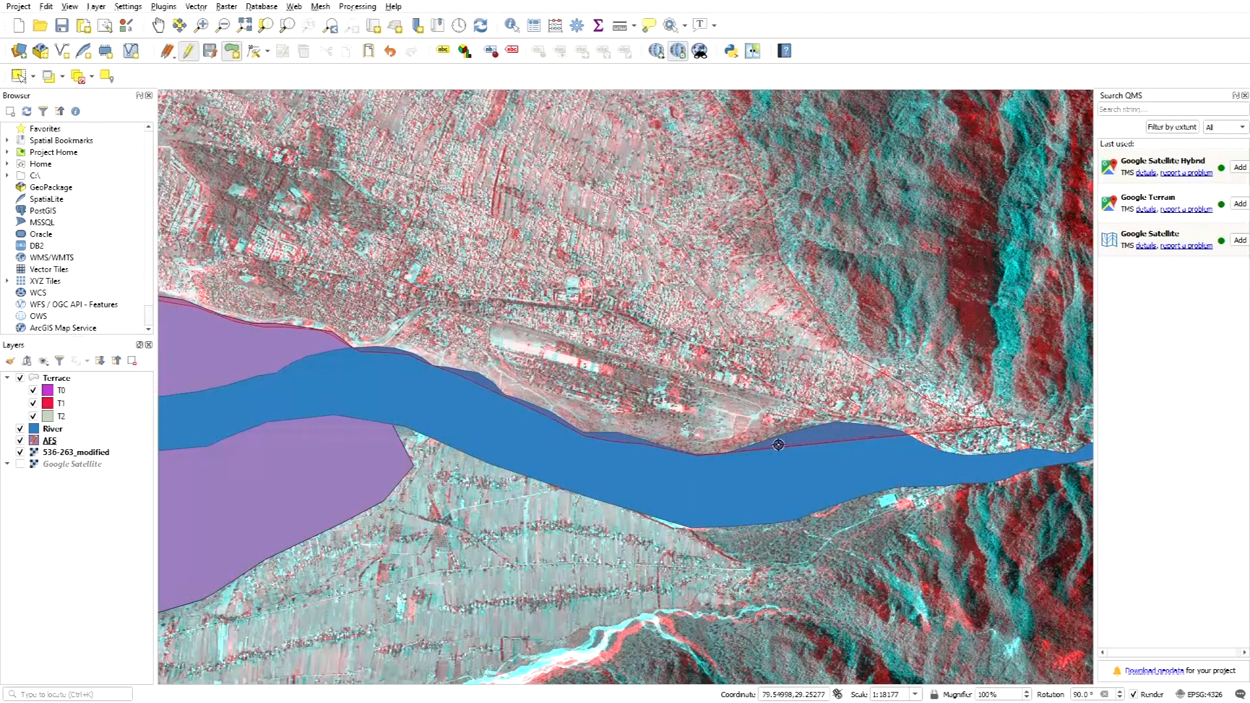
left_click(838, 431)
left_click(929, 449)
left_click(976, 457)
left_click(1075, 455)
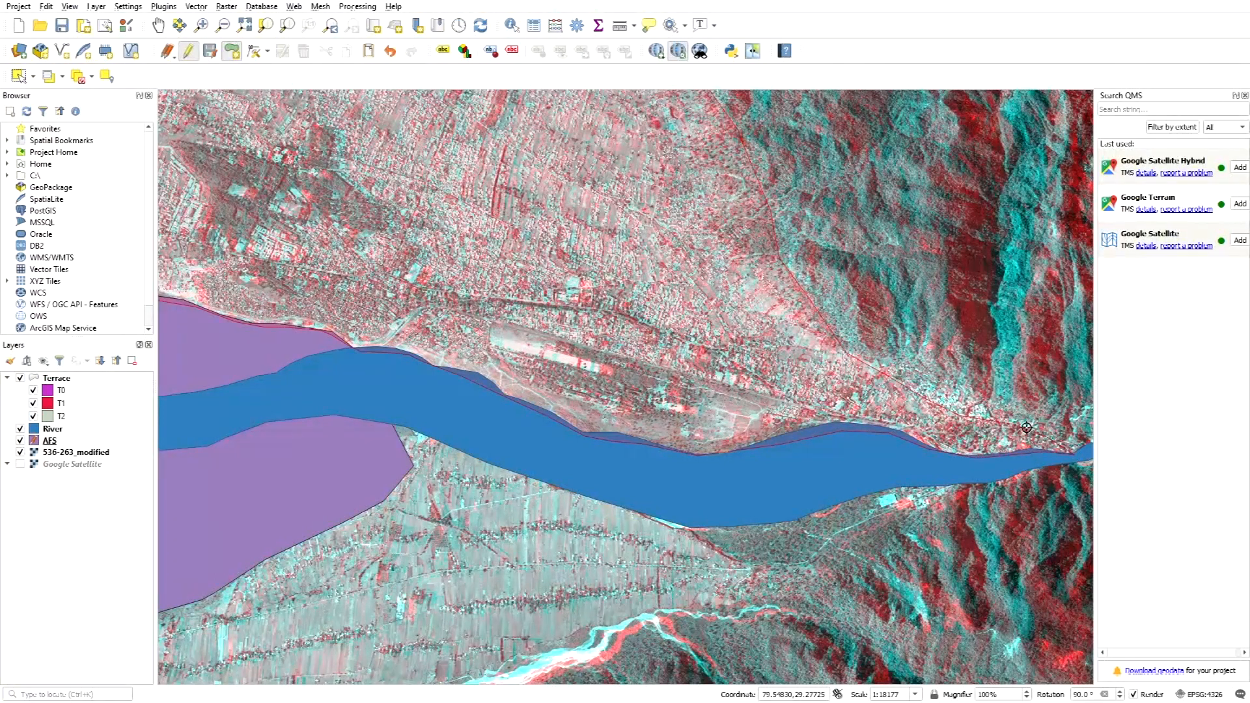
Step: Finish the second AFS polygon and set its id to 2 and its Type to AFS1
right_click(1026, 427)
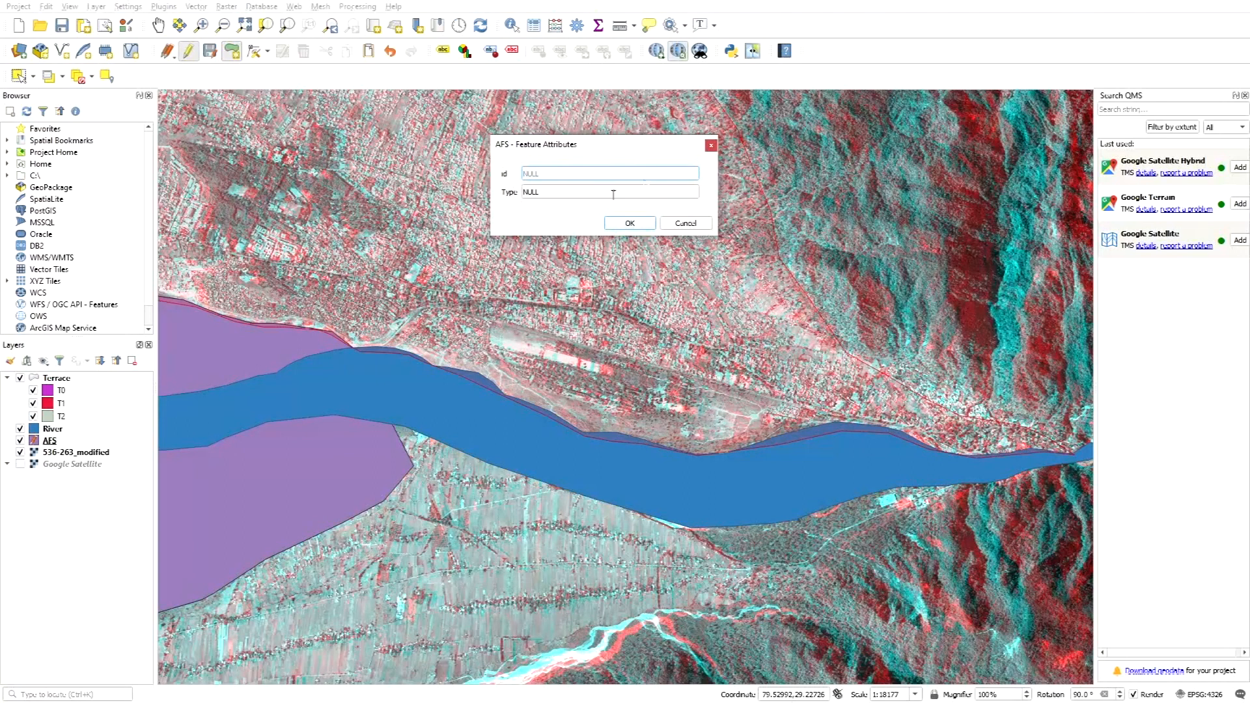
type("2")
left_click(592, 189)
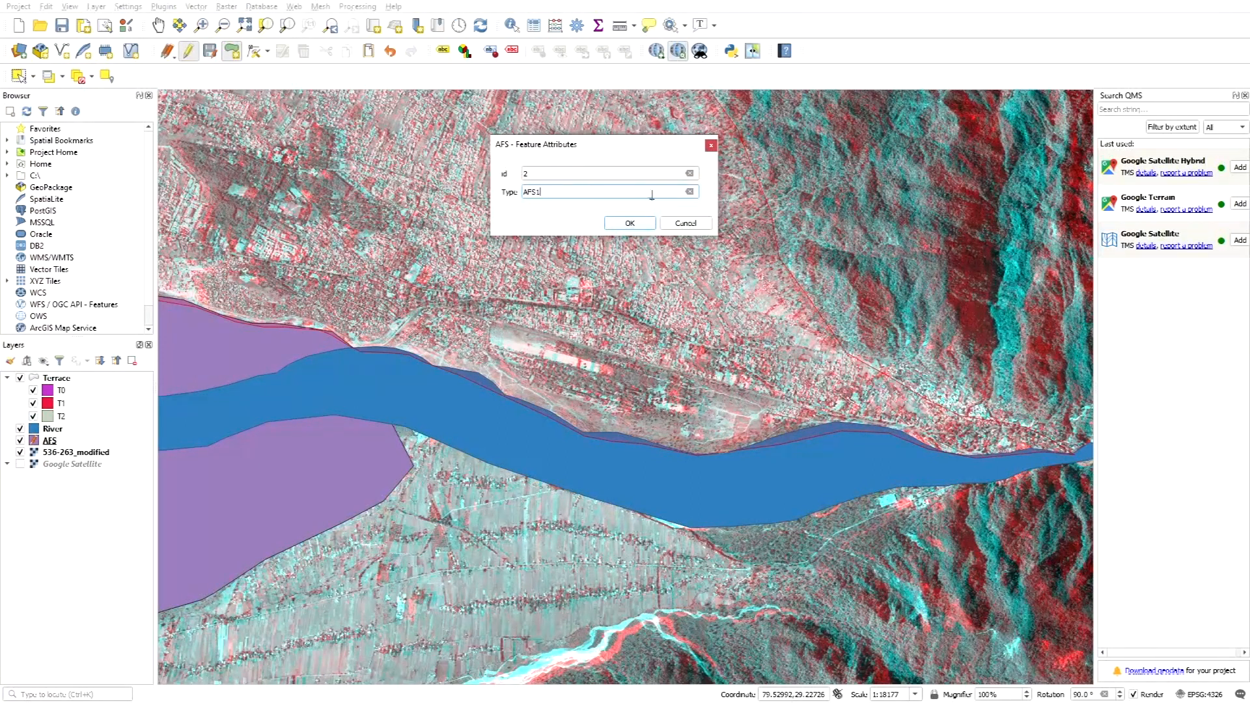
left_click(629, 223)
Step: Examine both AFS polygons and the undigitized fan surface between the river and the white tributary channel below it
scroll(775, 321, "down", 3)
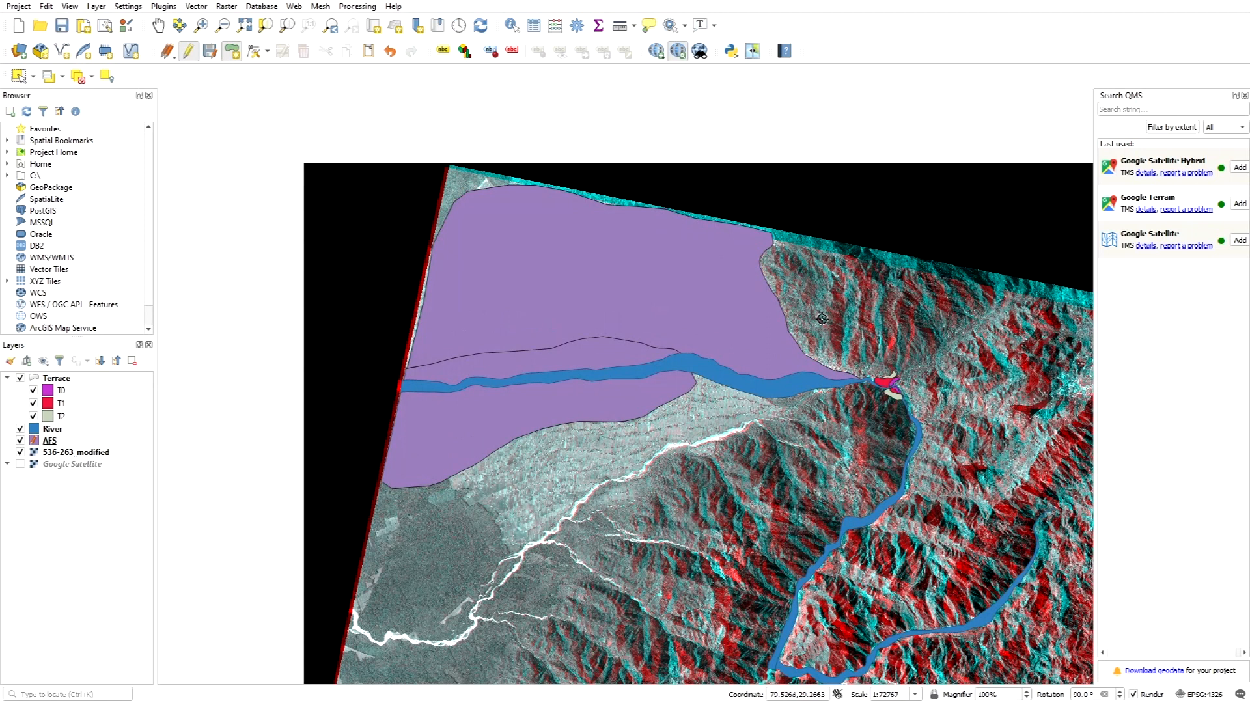
scroll(588, 302, "up", 1)
scroll(569, 254, "down", 1)
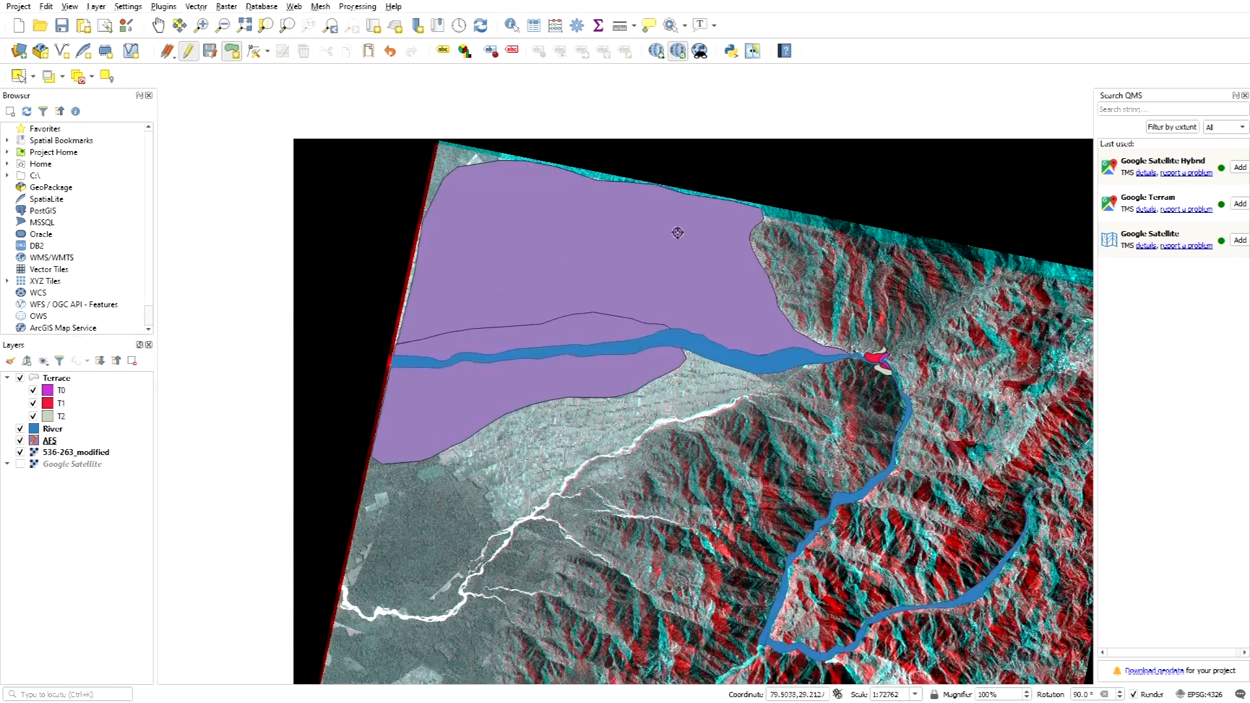
scroll(528, 229, "up", 1)
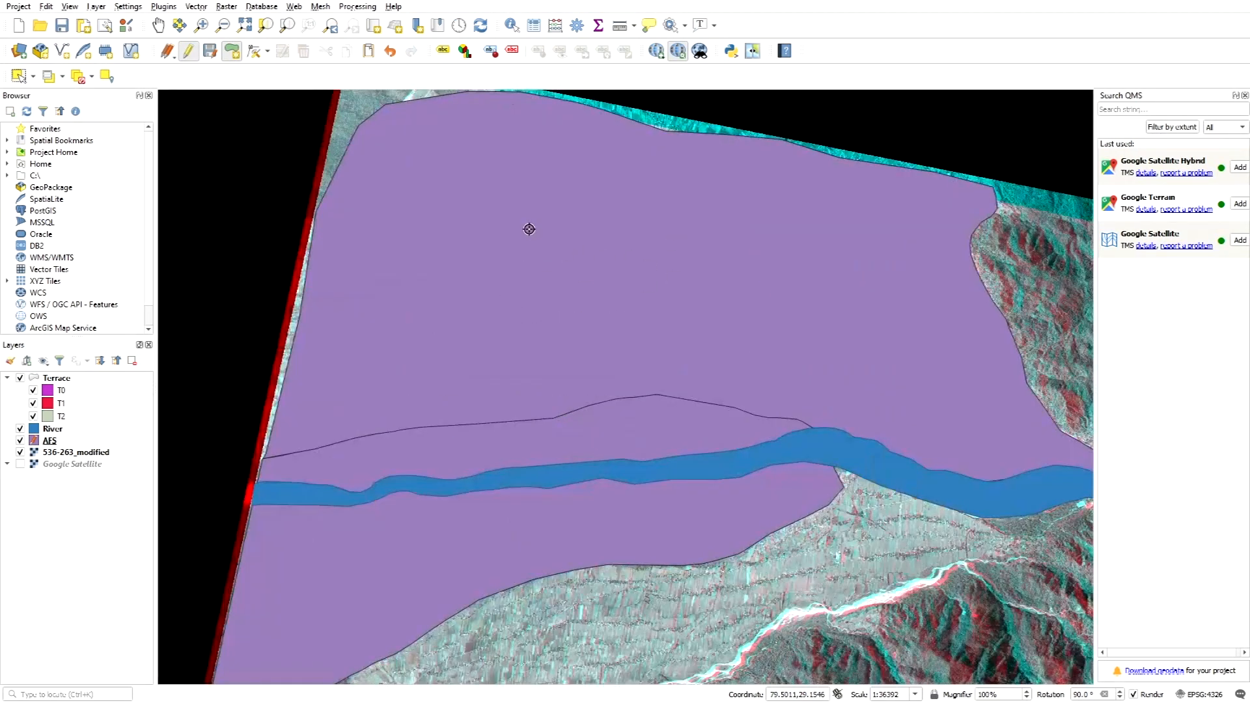
scroll(607, 283, "down", 2)
scroll(533, 394, "up", 1)
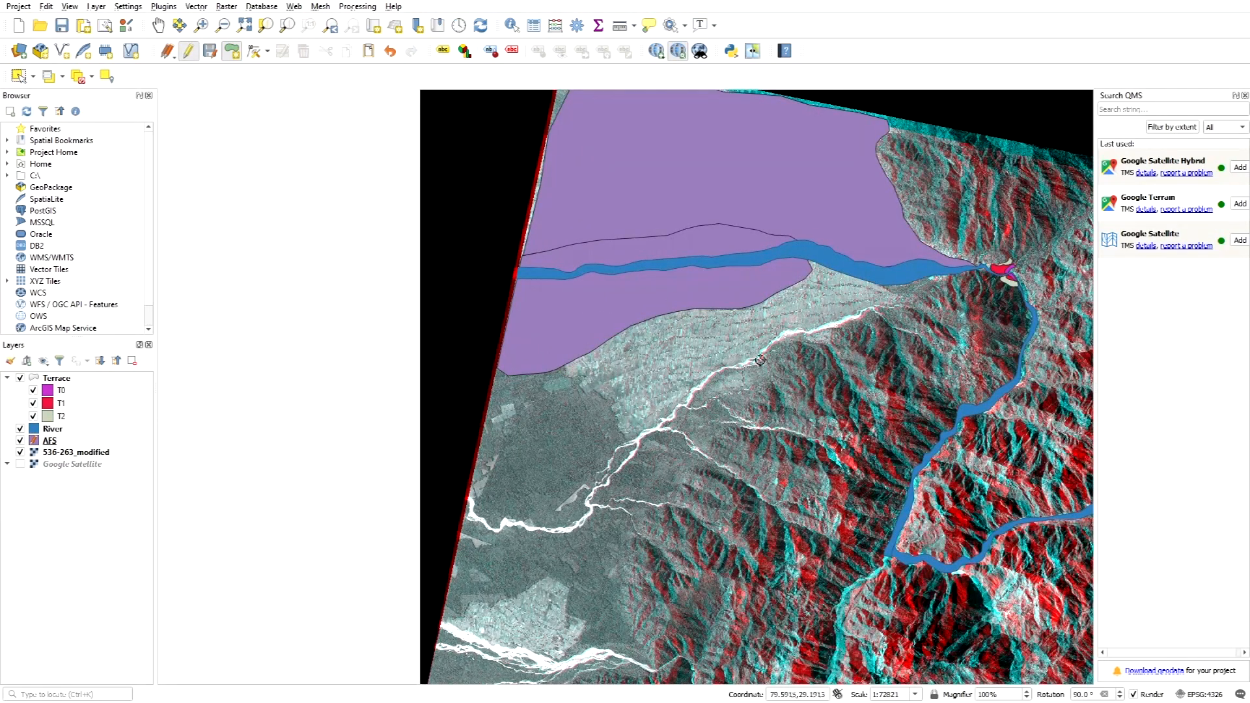
scroll(626, 374, "up", 1)
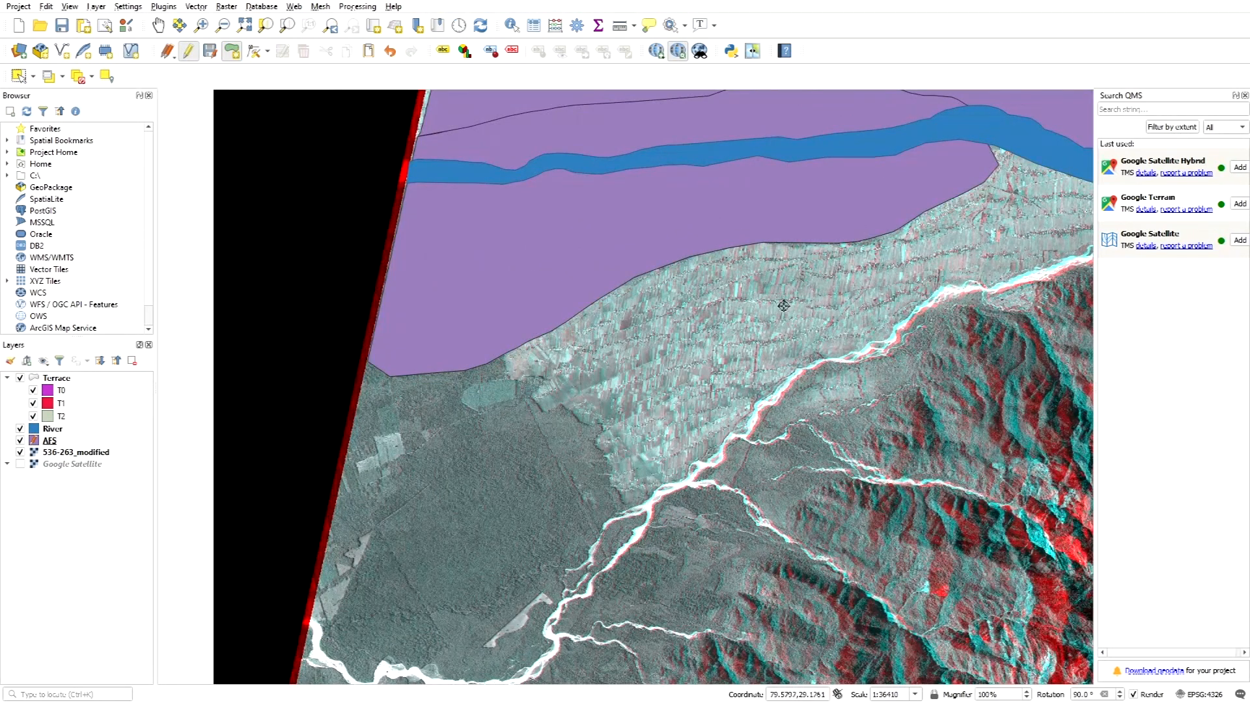
scroll(668, 431, "down", 1)
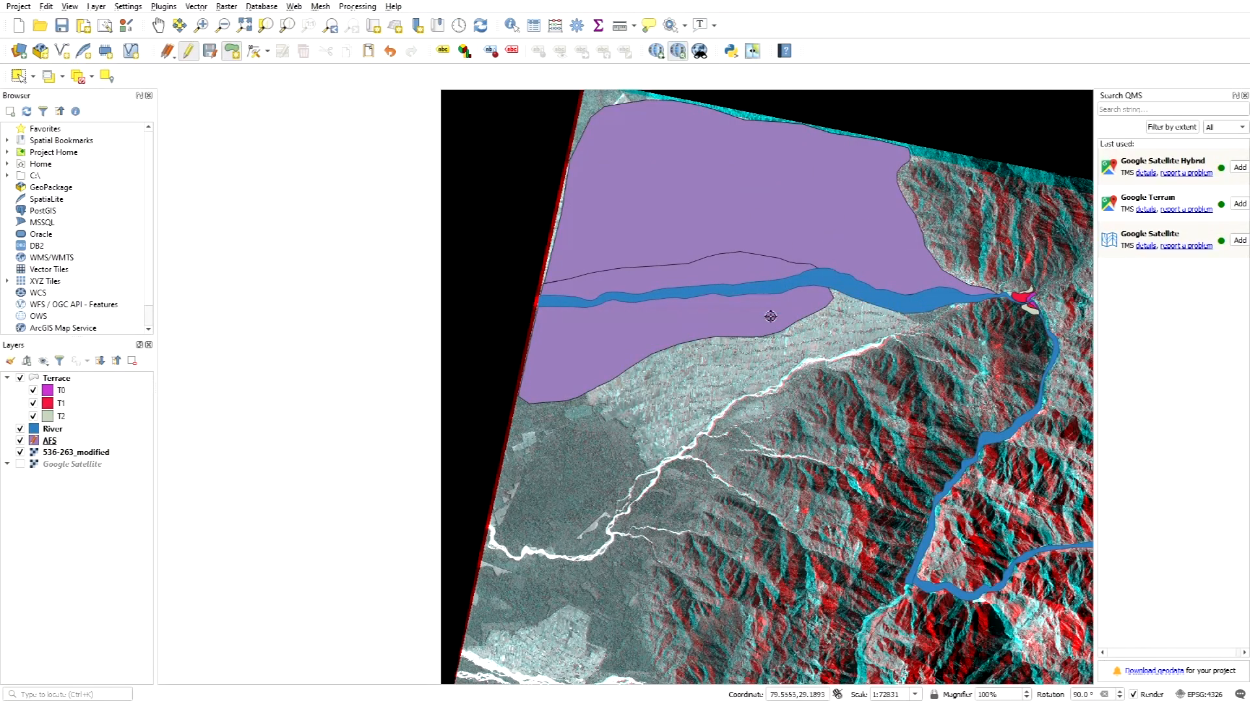
scroll(636, 390, "up", 1)
scroll(573, 376, "down", 1)
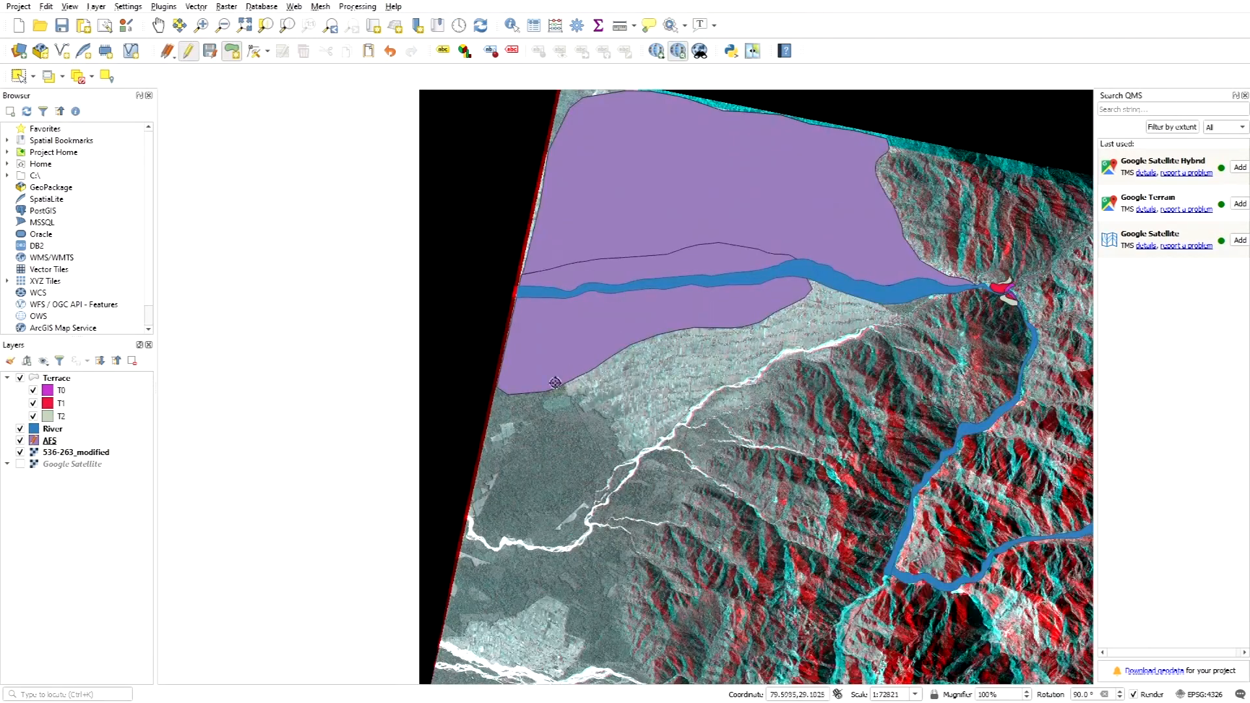
scroll(847, 315, "up", 1)
scroll(778, 313, "down", 1)
scroll(900, 302, "up", 1)
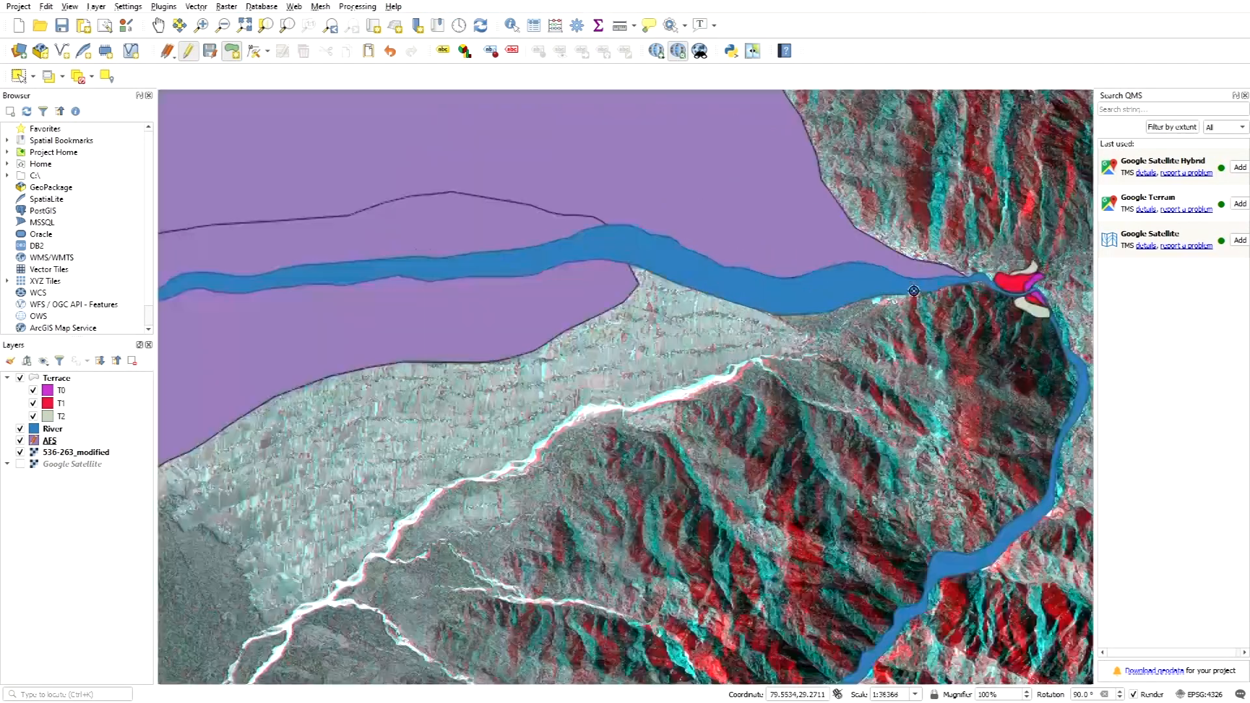
Step: Start a third AFS polygon on the river's lower bank near the valley mouth and trace the mountain front toward the white tributary channel's head
scroll(913, 291, "up", 1)
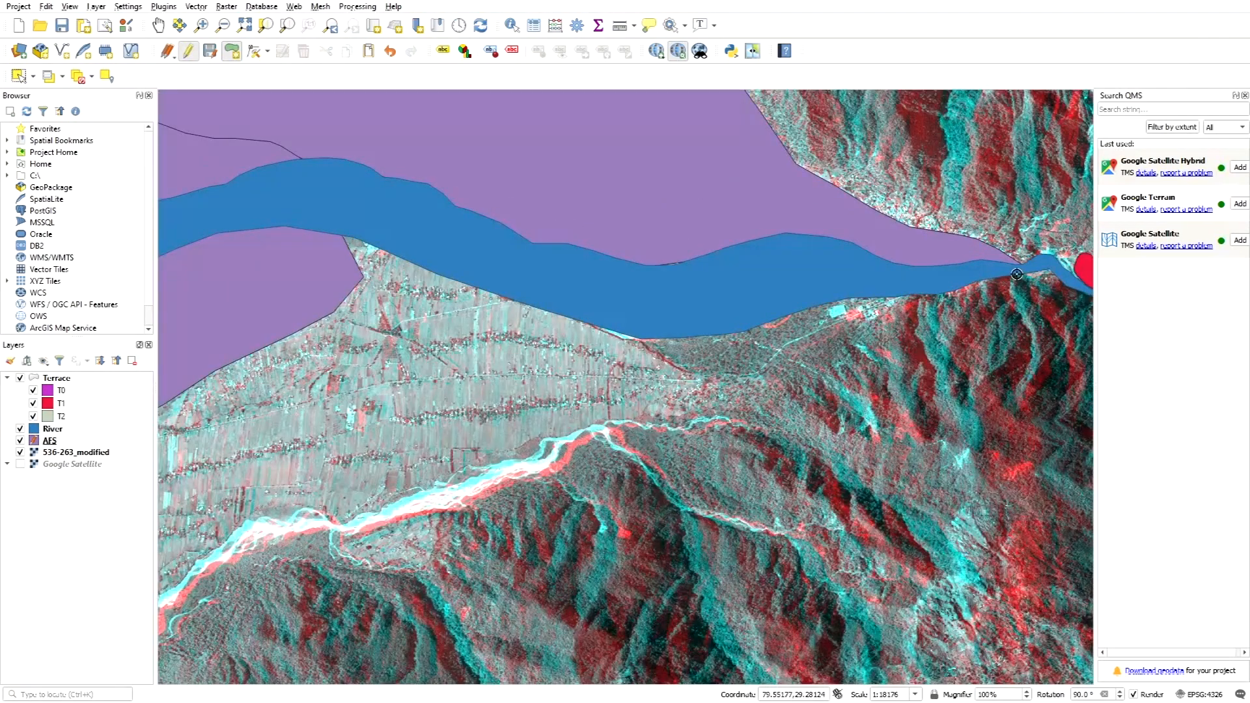
scroll(1017, 273, "up", 1)
scroll(1009, 273, "down", 1)
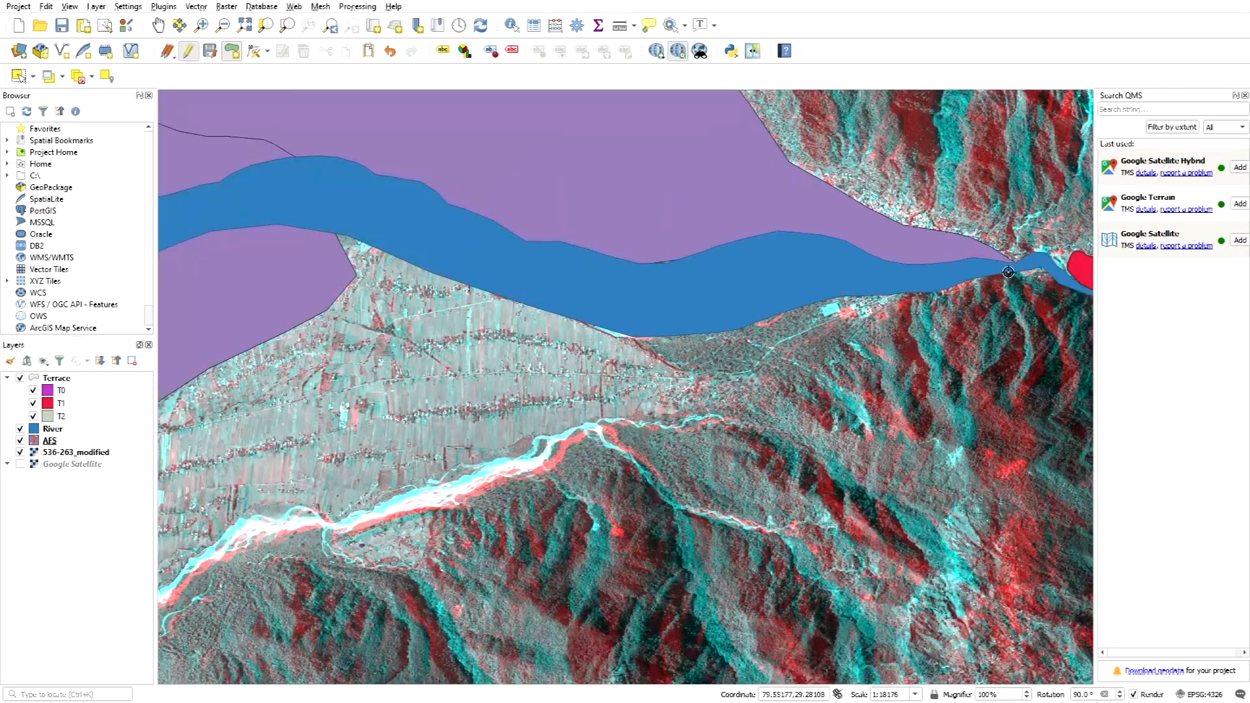
left_click(977, 284)
left_click(843, 340)
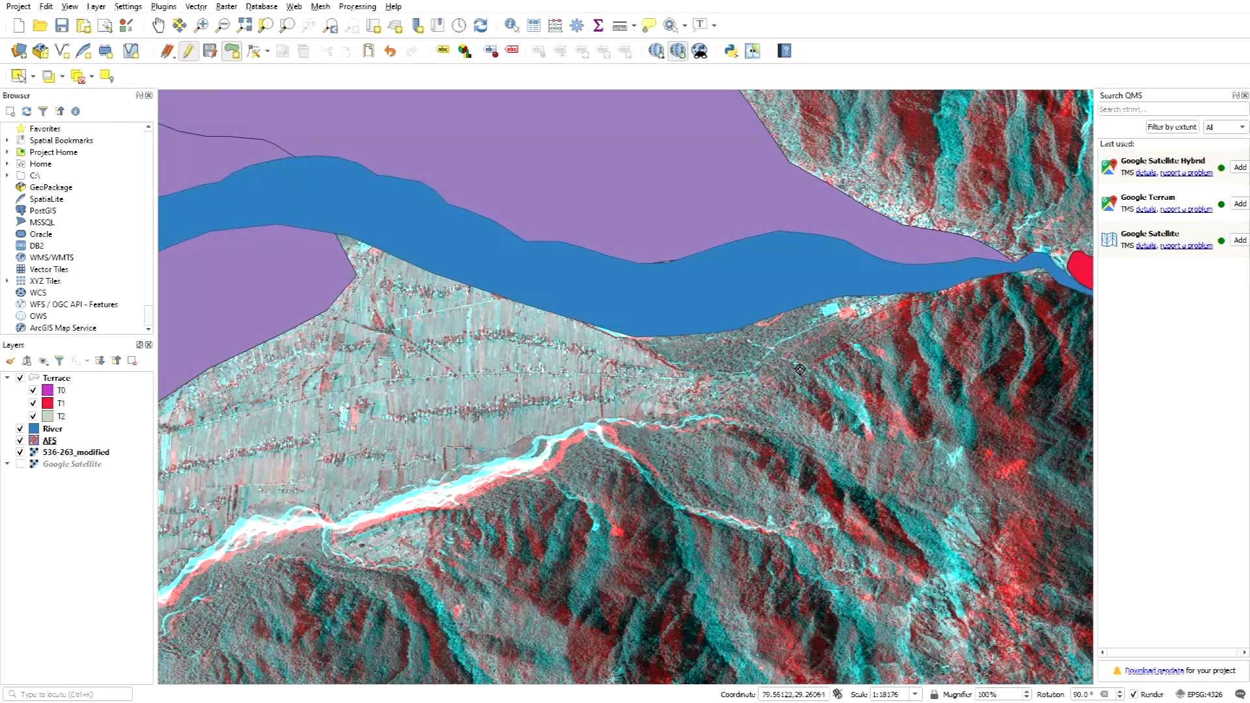
left_click(695, 403)
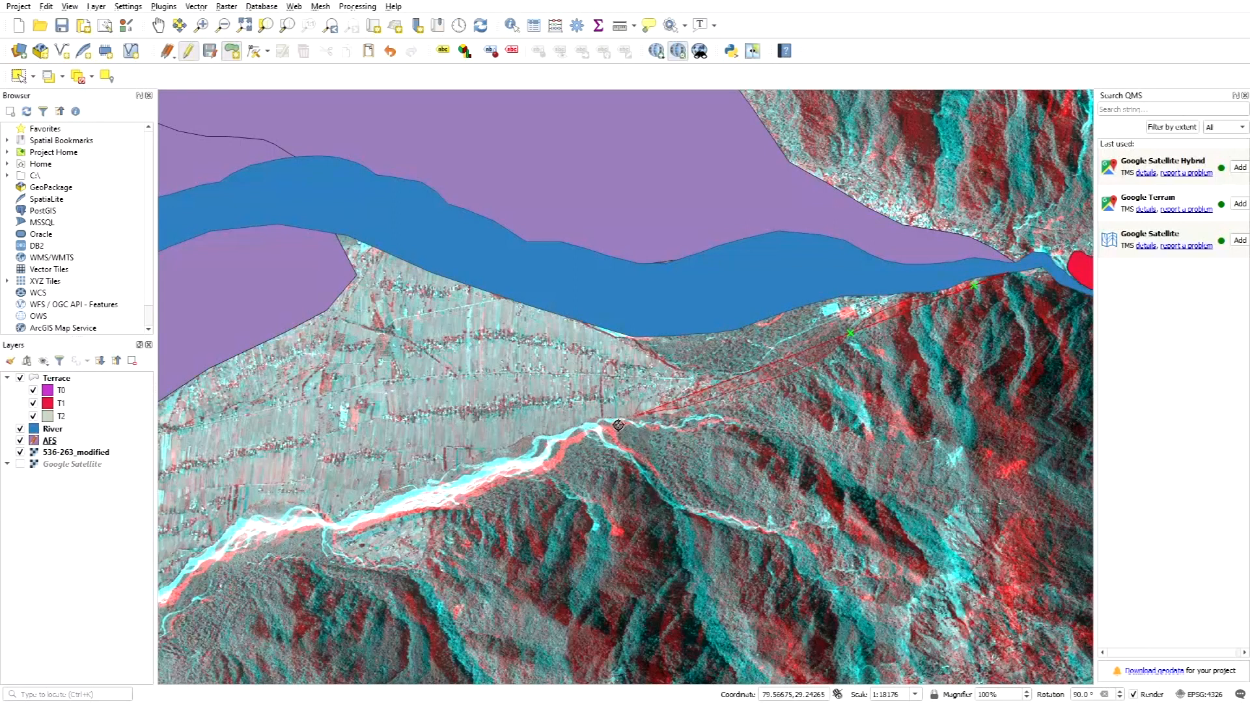
Step: Continue the third polygon's boundary along the foot of the mountains beside the white tributary channel
left_click(558, 461)
left_click(502, 486)
left_click(461, 497)
left_click(404, 511)
left_click(376, 519)
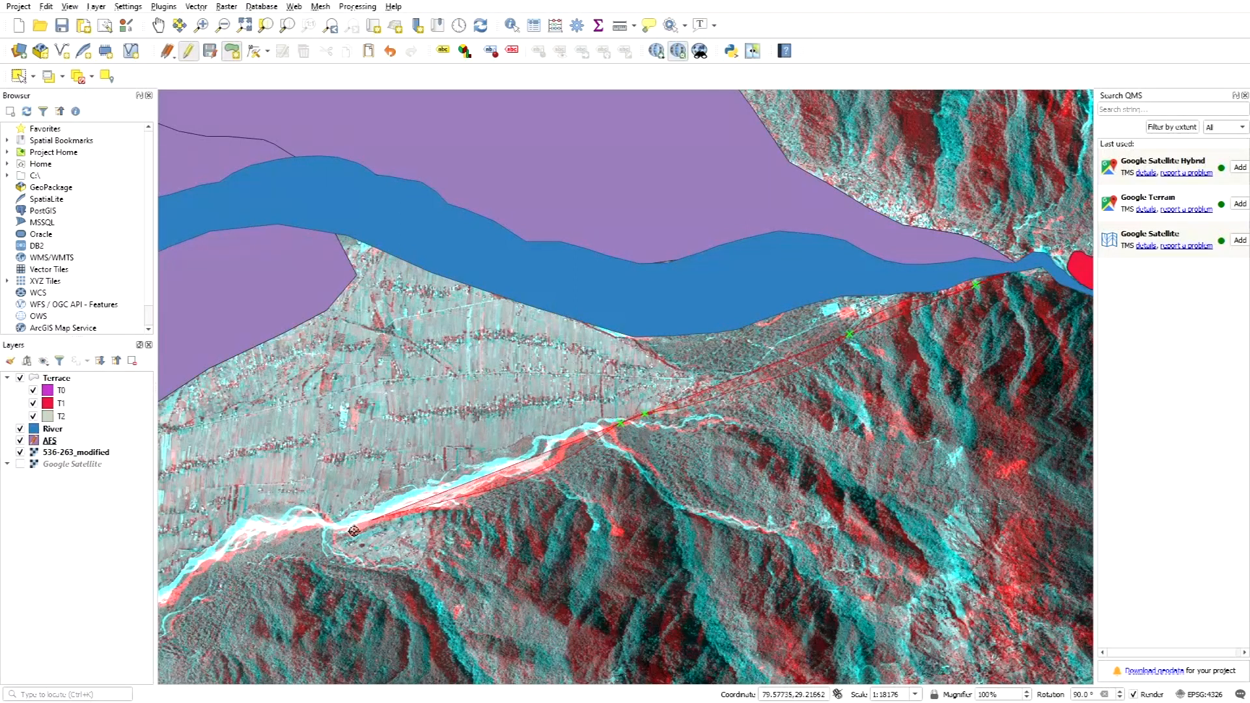
left_click(339, 541)
left_click(286, 552)
left_click(245, 566)
Step: Extend the boundary along the mountain front, past the side-tributary mouths, toward the braided river in the lower part of the image
left_click_drag(245, 566, 795, 284)
scroll(795, 283, "down", 1)
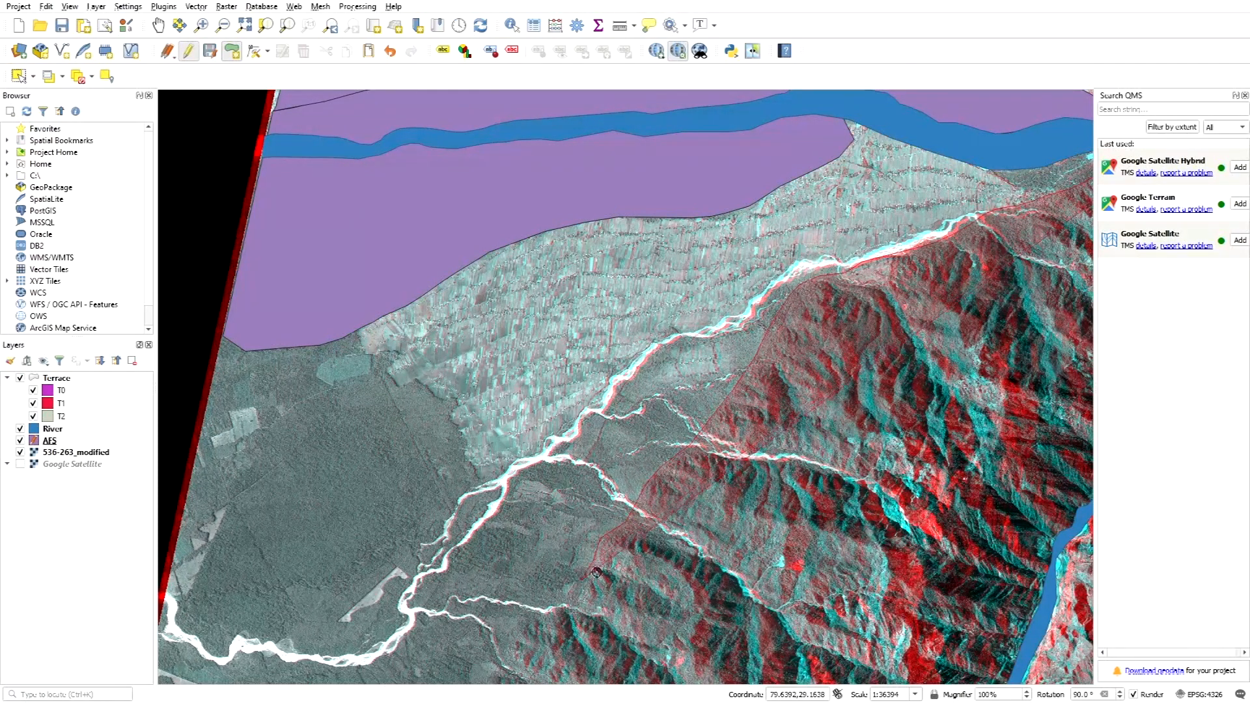
scroll(822, 368, "down", 1)
scroll(675, 494, "up", 1)
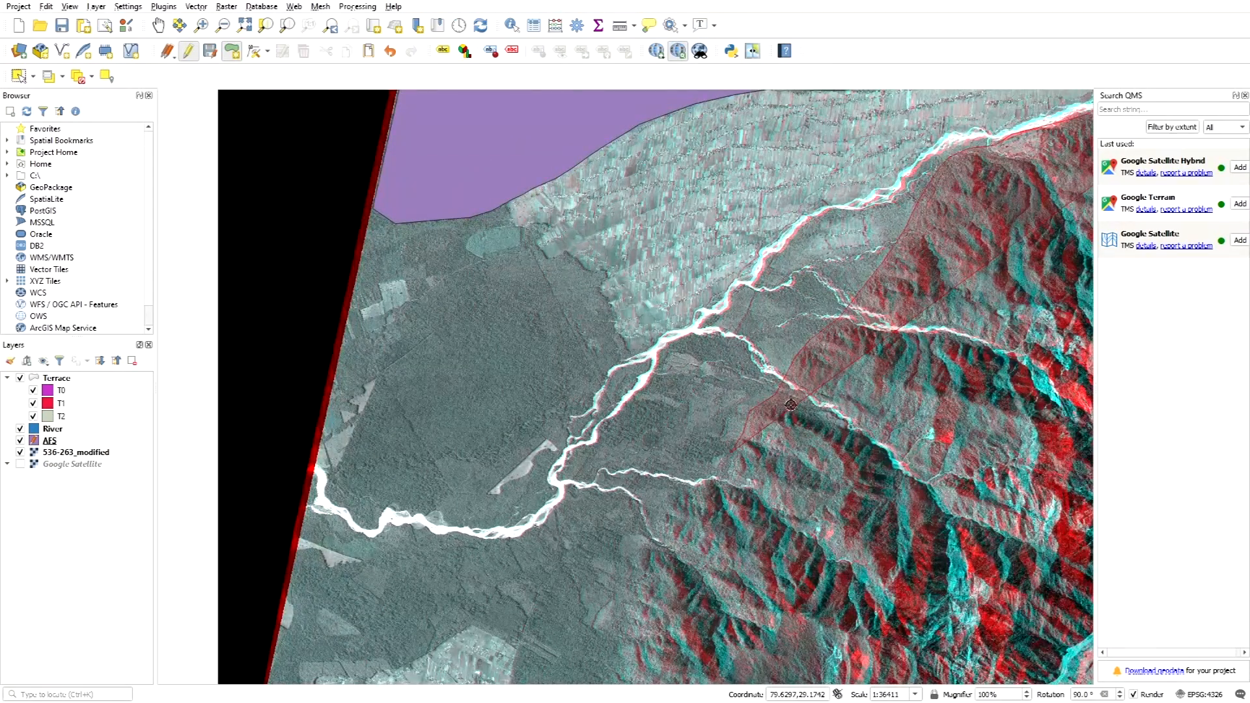
scroll(790, 370, "down", 1)
scroll(740, 474, "up", 1)
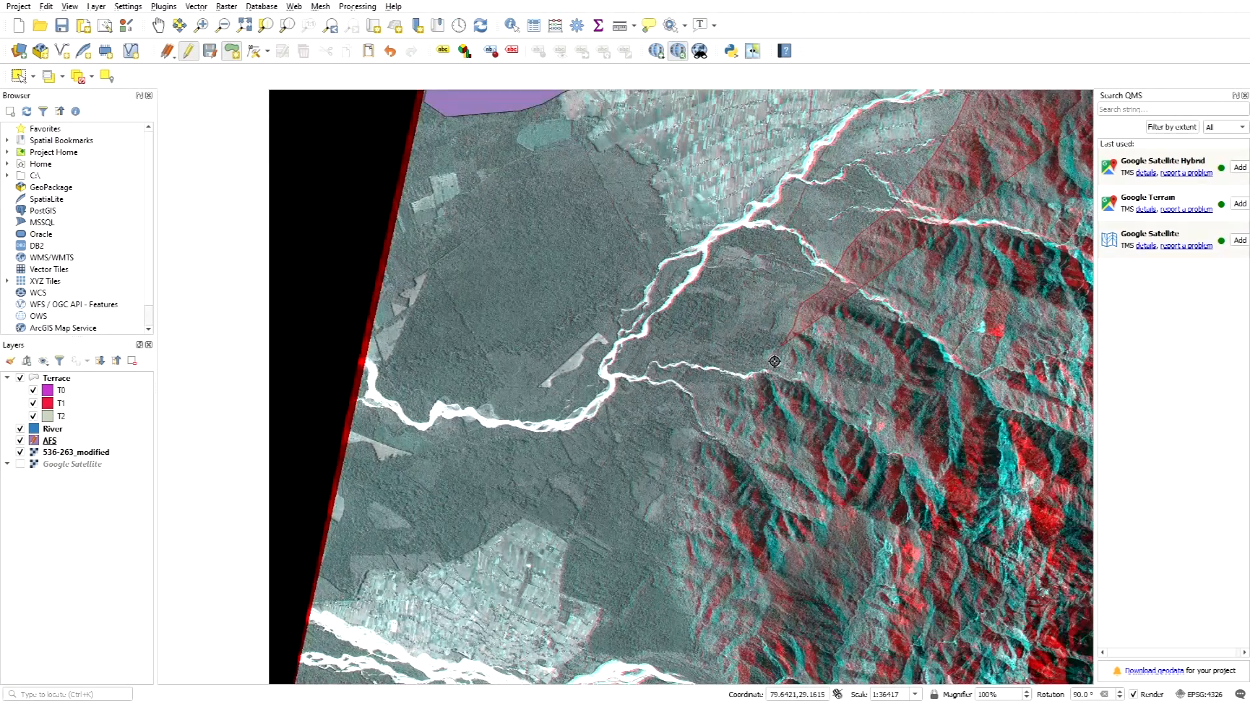
left_click(706, 431)
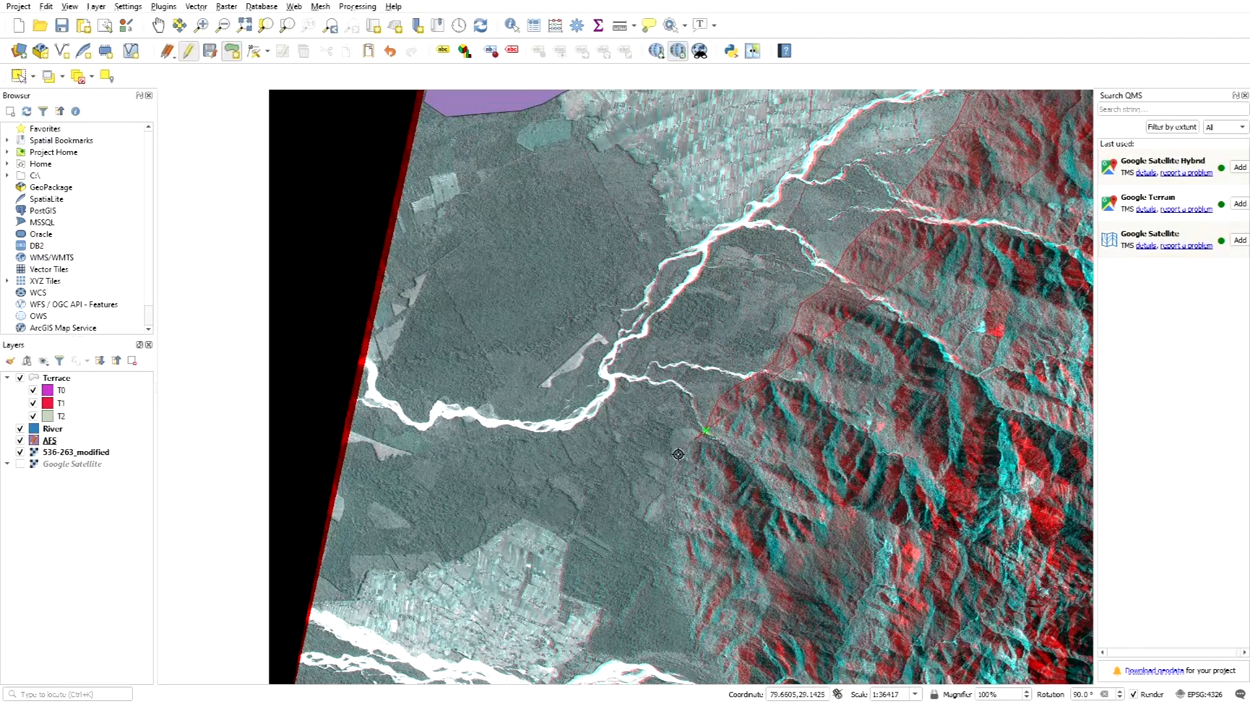
left_click(674, 483)
left_click(673, 507)
left_click(677, 532)
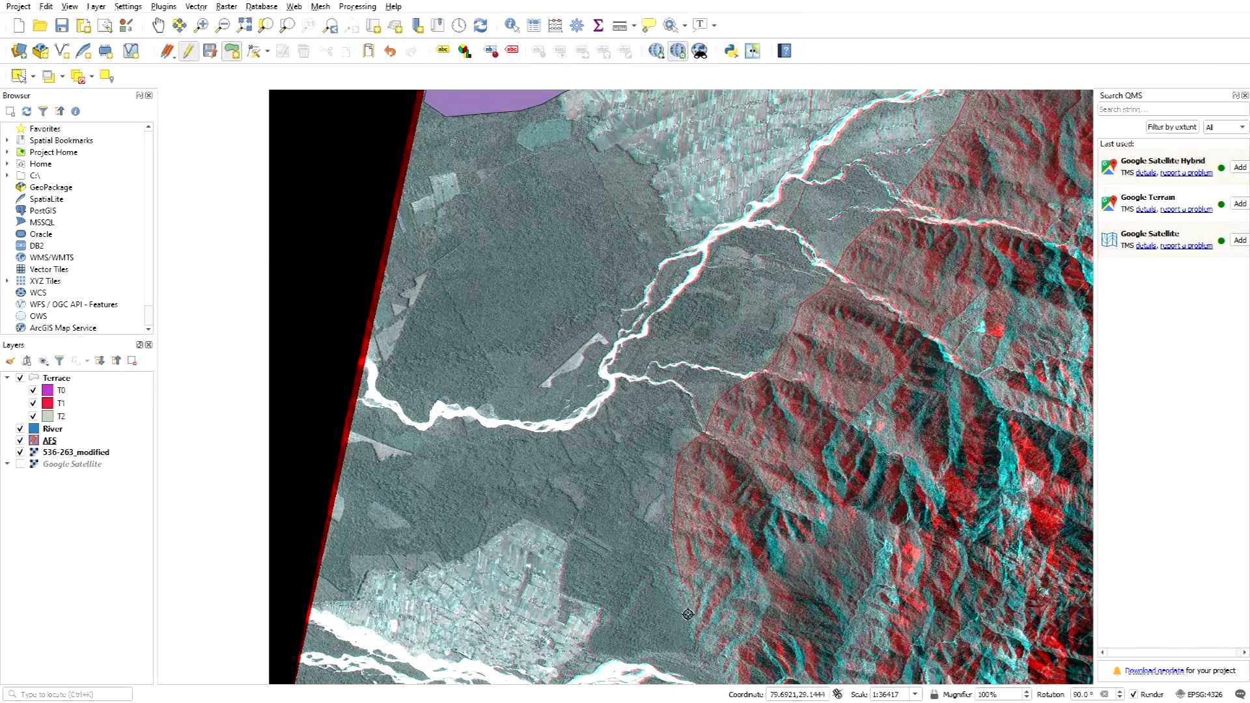
Step: Carry the boundary around the braided river's valley mouth and onto the mountain front on its far side
scroll(690, 378, "down", 1)
scroll(695, 480, "up", 1)
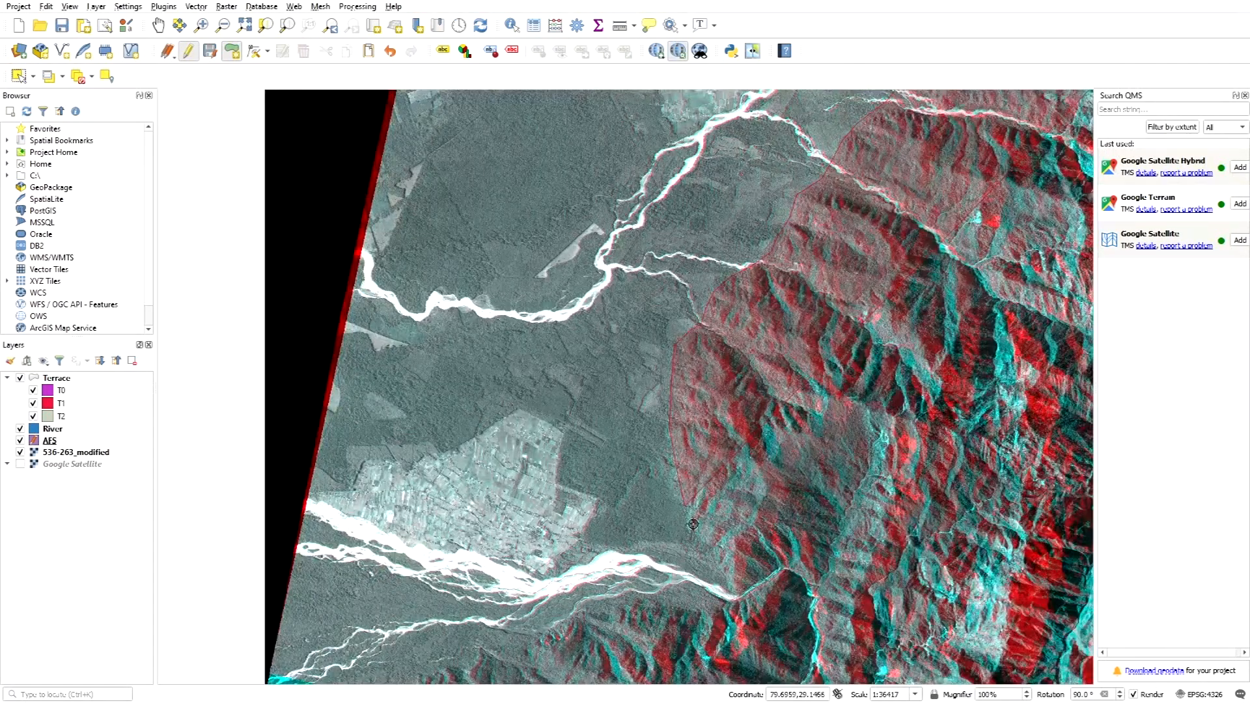
left_click(693, 535)
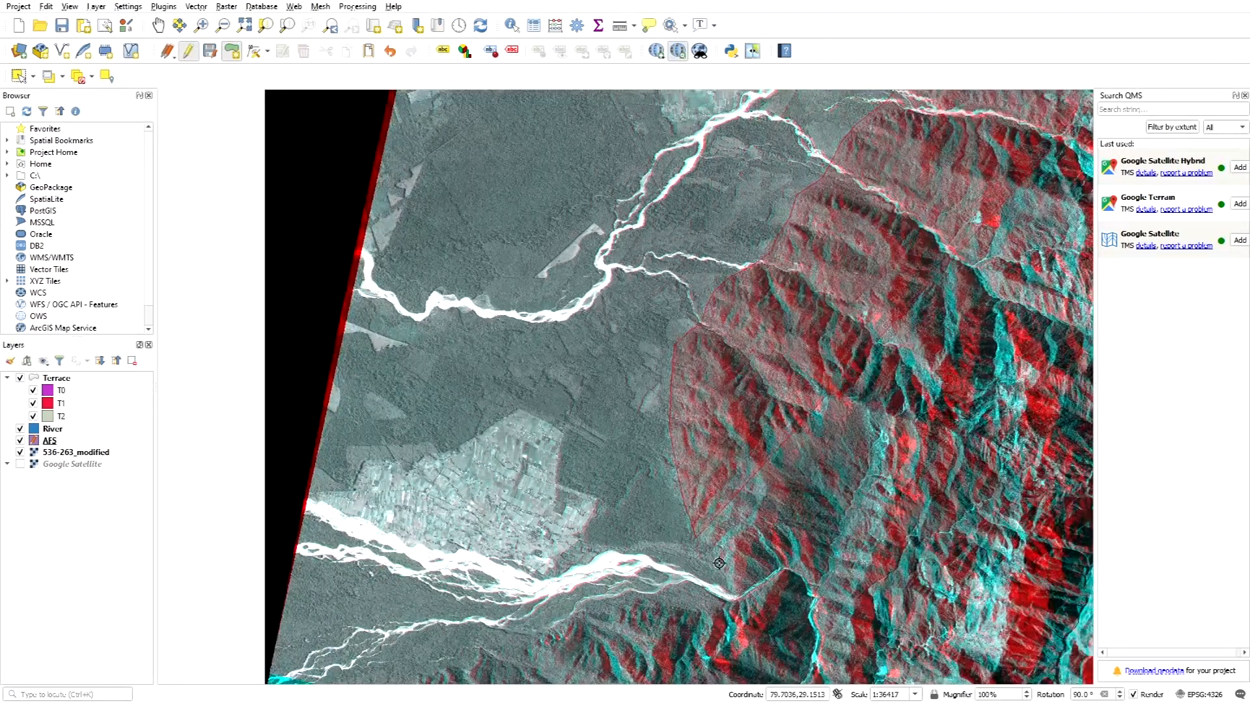
left_click(725, 607)
left_click(679, 605)
left_click(654, 599)
left_click(626, 599)
left_click(597, 604)
left_click(564, 625)
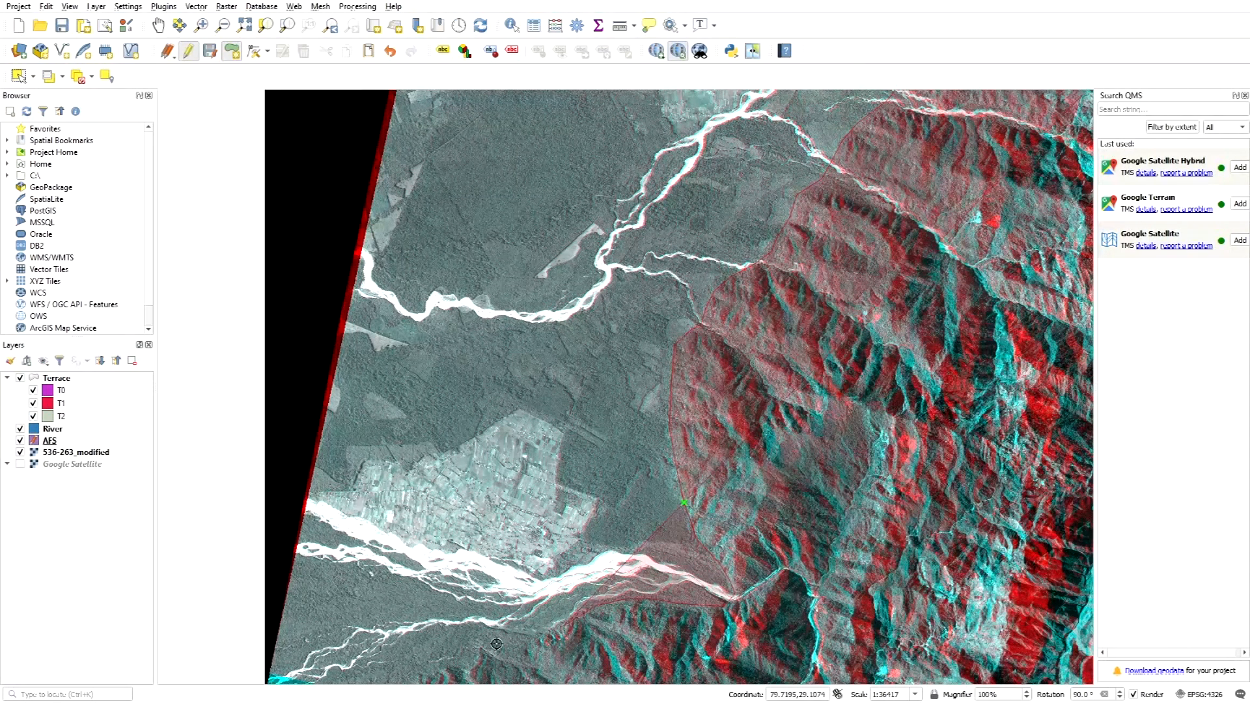
Step: Trace the boundary along the foot of the lower hills to the image's bottom-left corner
left_click(485, 657)
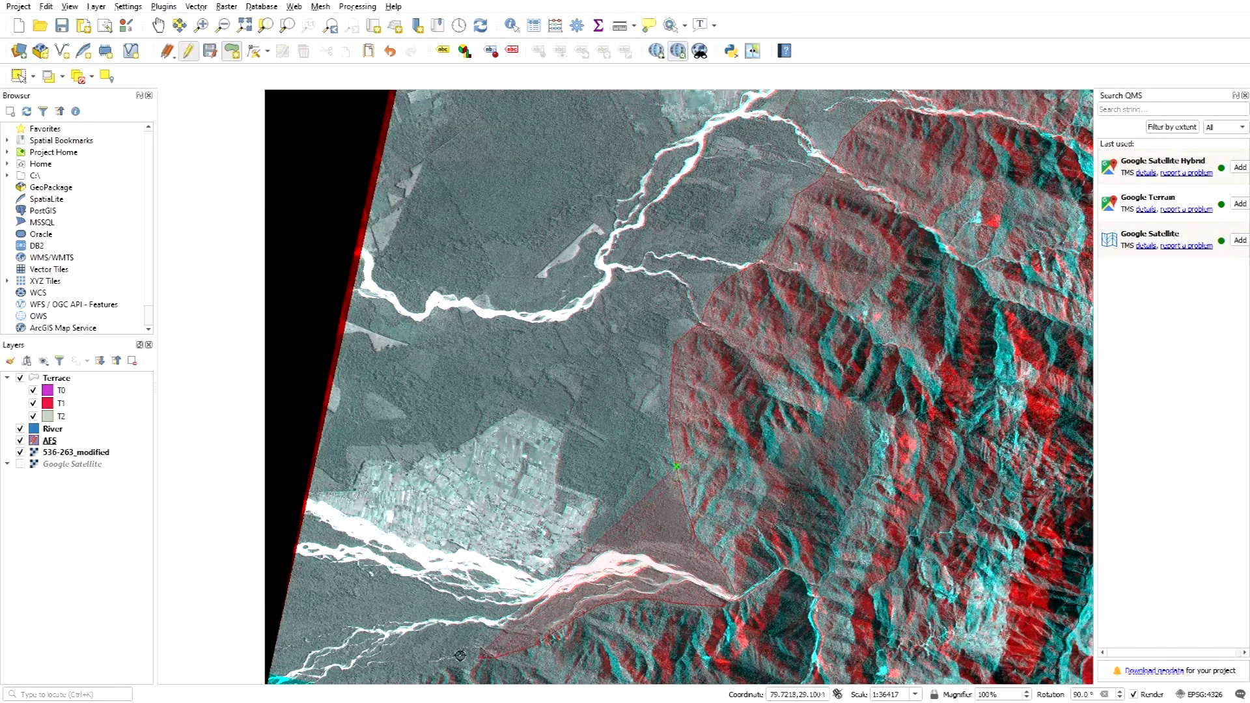
left_click(434, 662)
left_click(402, 668)
left_click(379, 668)
left_click(355, 669)
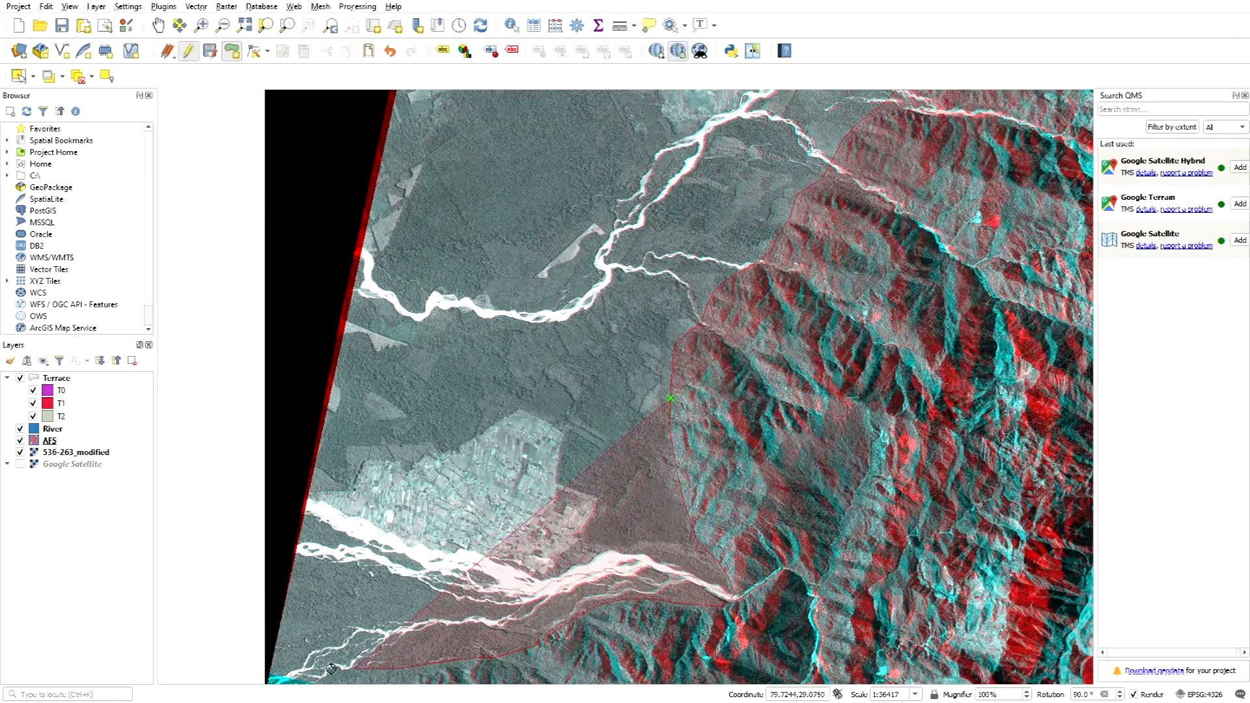
left_click(304, 680)
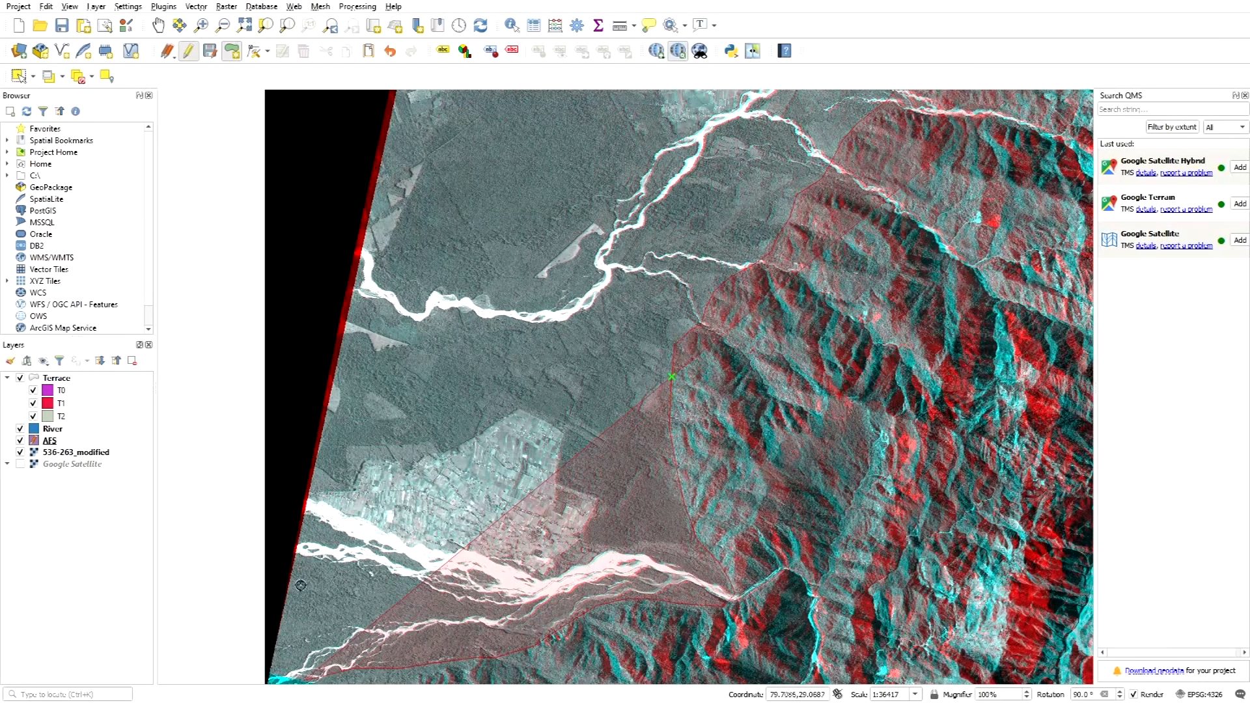
Step: Run the third polygon's boundary up along the satellite image's slanted left edge toward the first AFS polygon
left_click(305, 543)
scroll(365, 319, "down", 1)
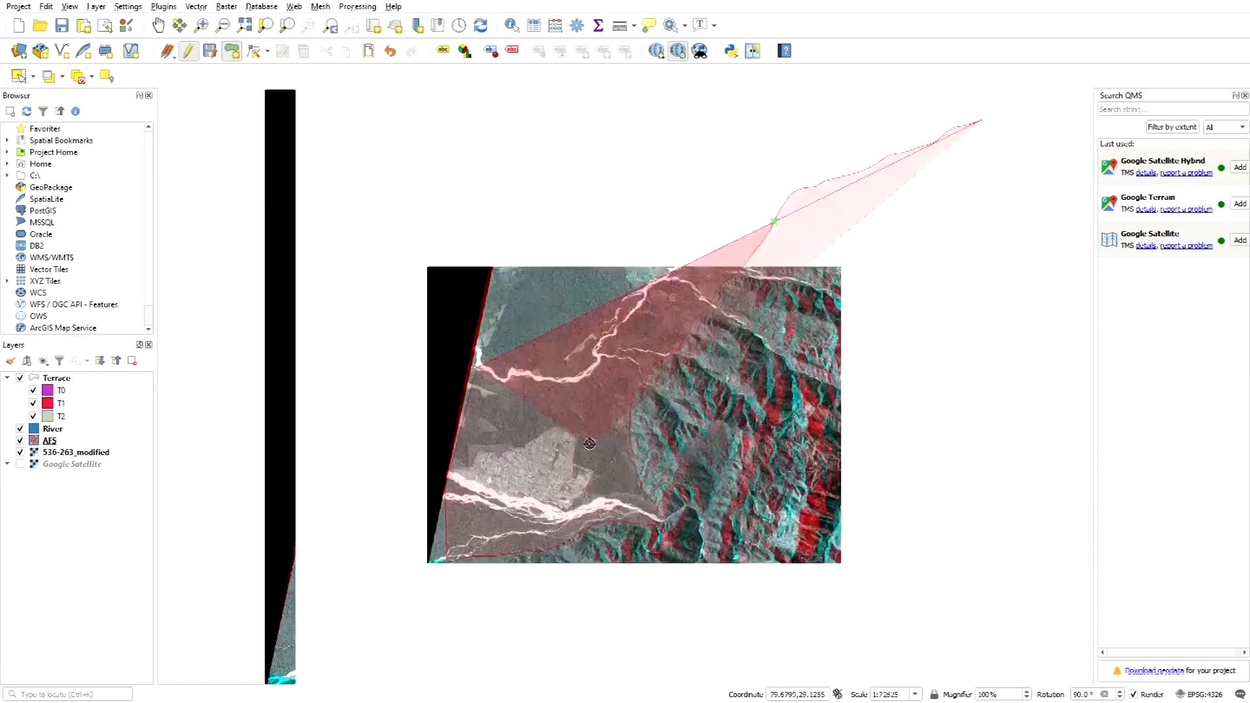
left_click(486, 331)
left_click(495, 291)
left_click(501, 259)
Step: Trace the third polygon just inside the first AFS polygon's lower boundary, starting from the image edge
scroll(509, 225, "up", 2)
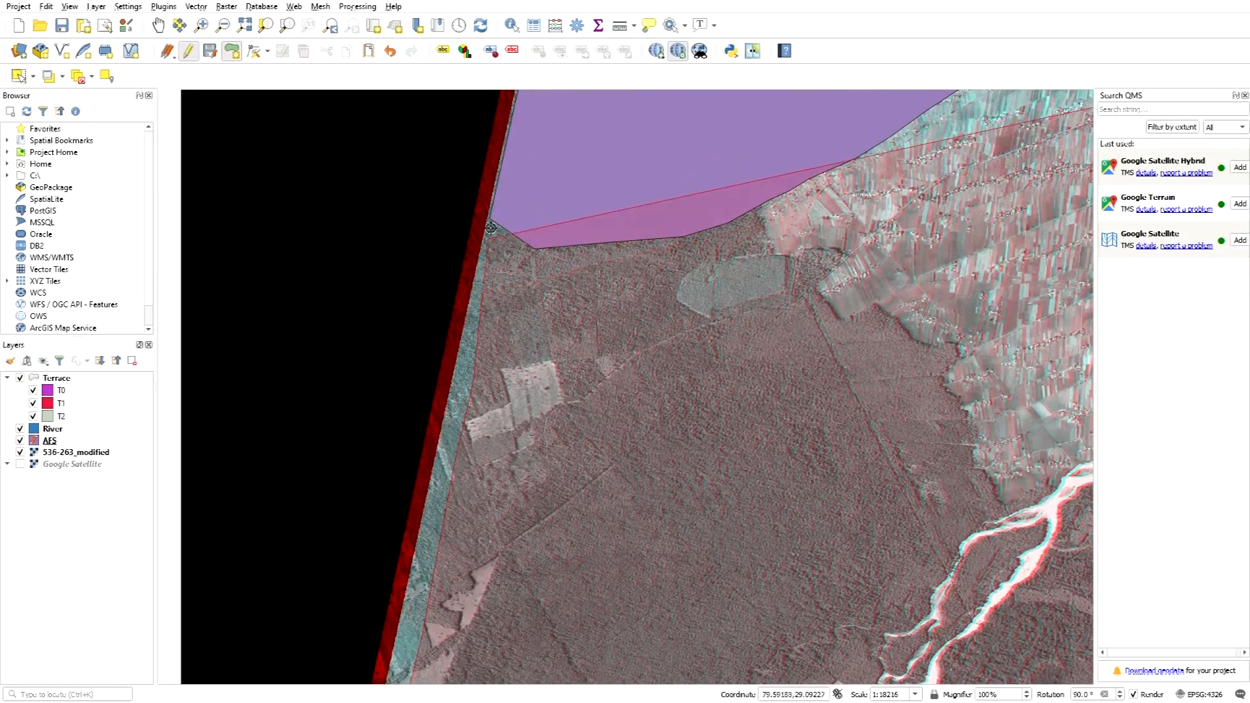
left_click(523, 233)
left_click(560, 242)
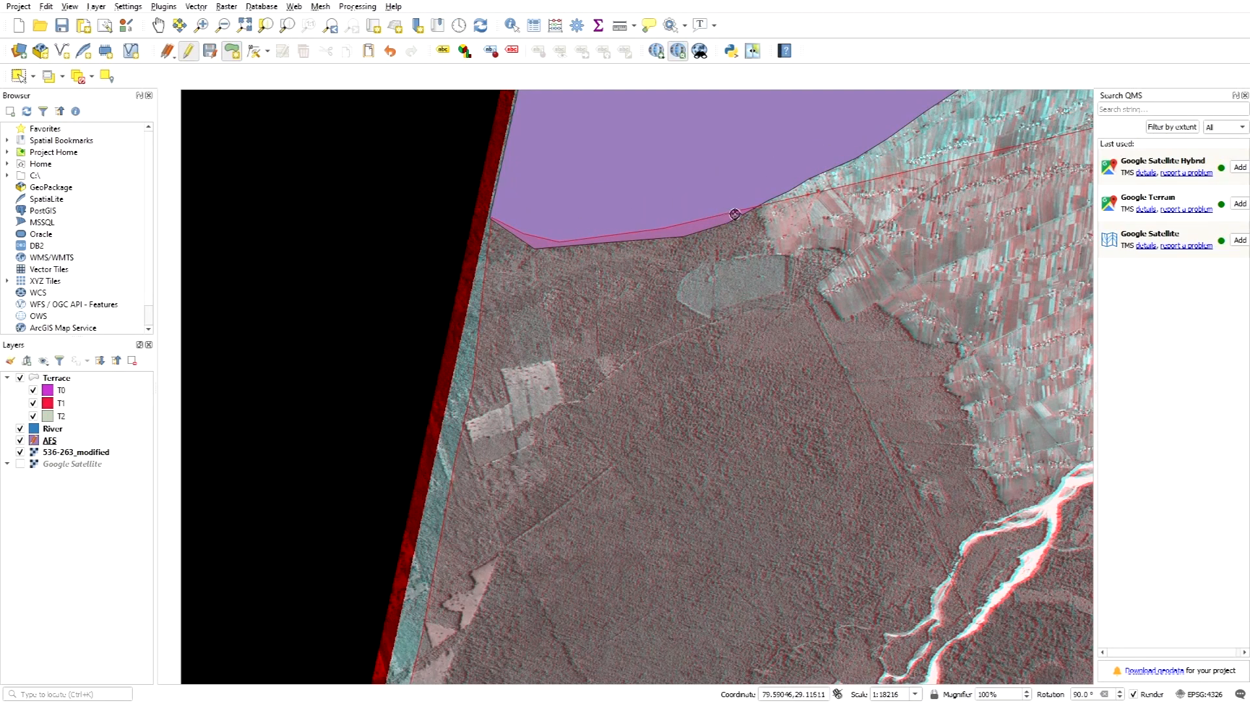
left_click(747, 205)
left_click(811, 171)
left_click(866, 145)
Step: Continue overlapping the first AFS polygon's lower boundary above the farmland, keeping the vertices just inside its edge
scroll(809, 204, "down", 2)
scroll(857, 195, "up", 2)
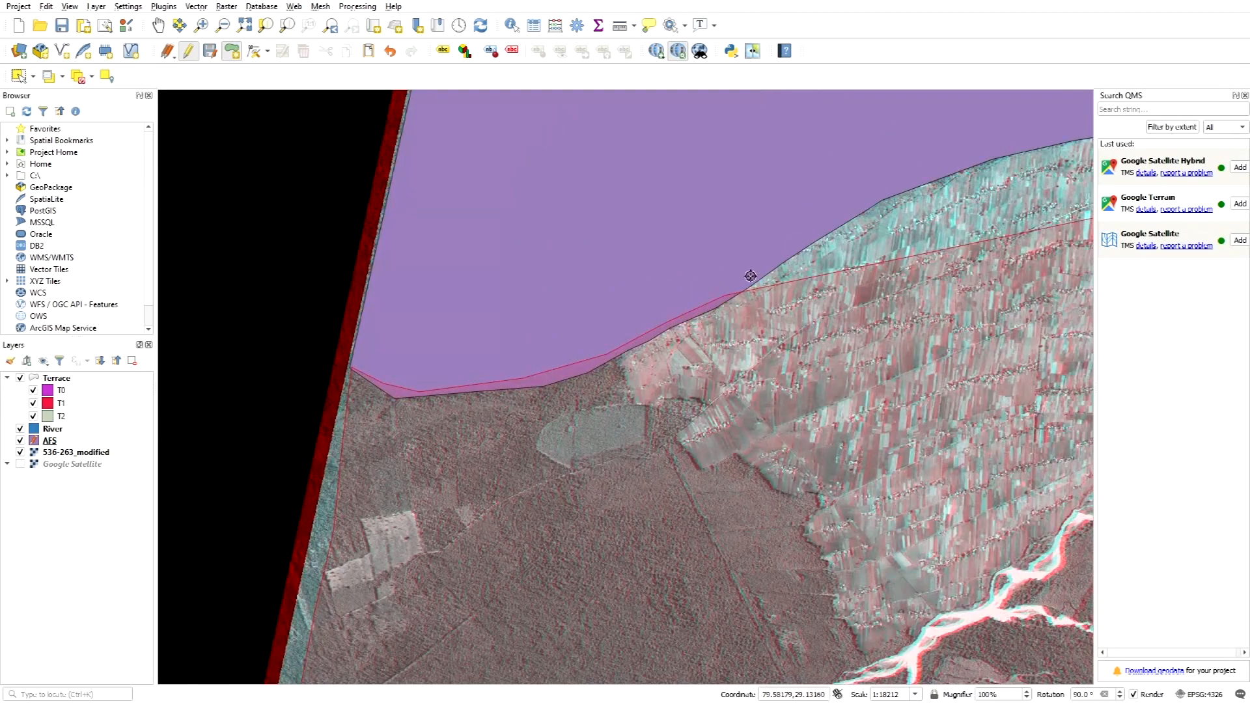
left_click(838, 217)
left_click(895, 185)
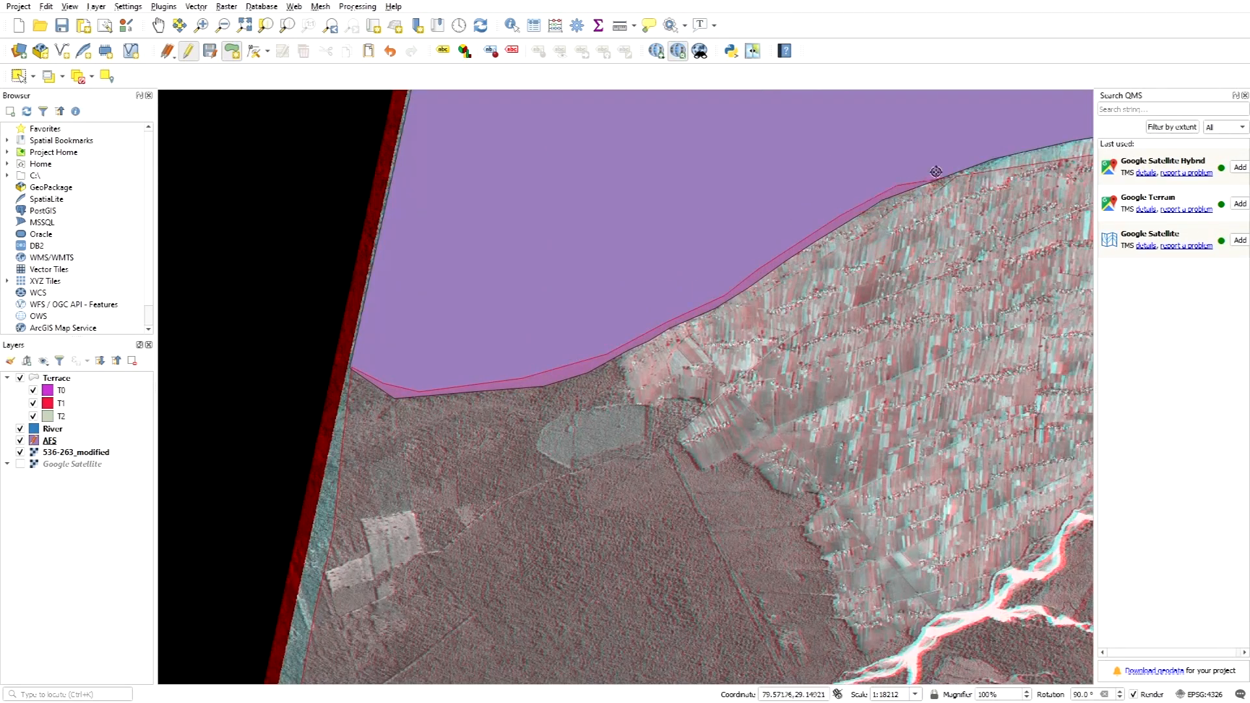
left_click(974, 157)
scroll(545, 513, "down", 2)
scroll(530, 401, "up", 2)
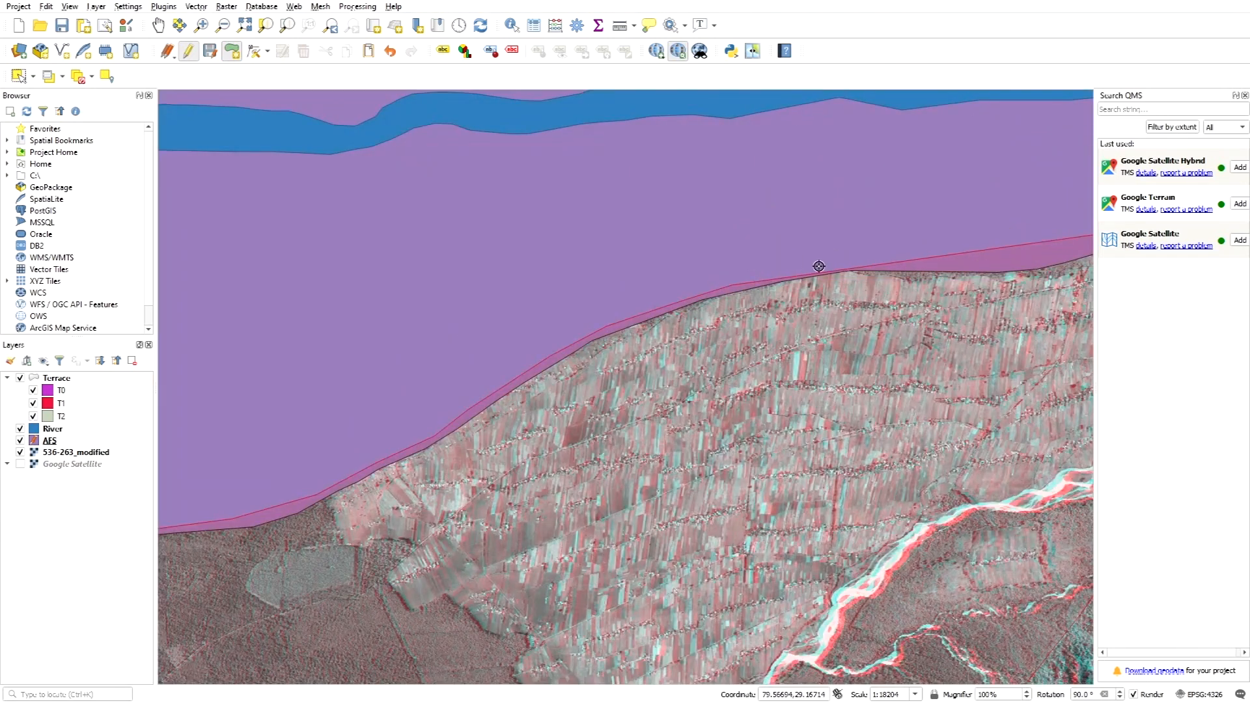
left_click(889, 266)
left_click(955, 266)
left_click(1011, 263)
Step: Trace around the first AFS polygon's tip and along the river's lower bank to the valley mouth, and finish the third polygon
scroll(632, 444, "down", 3)
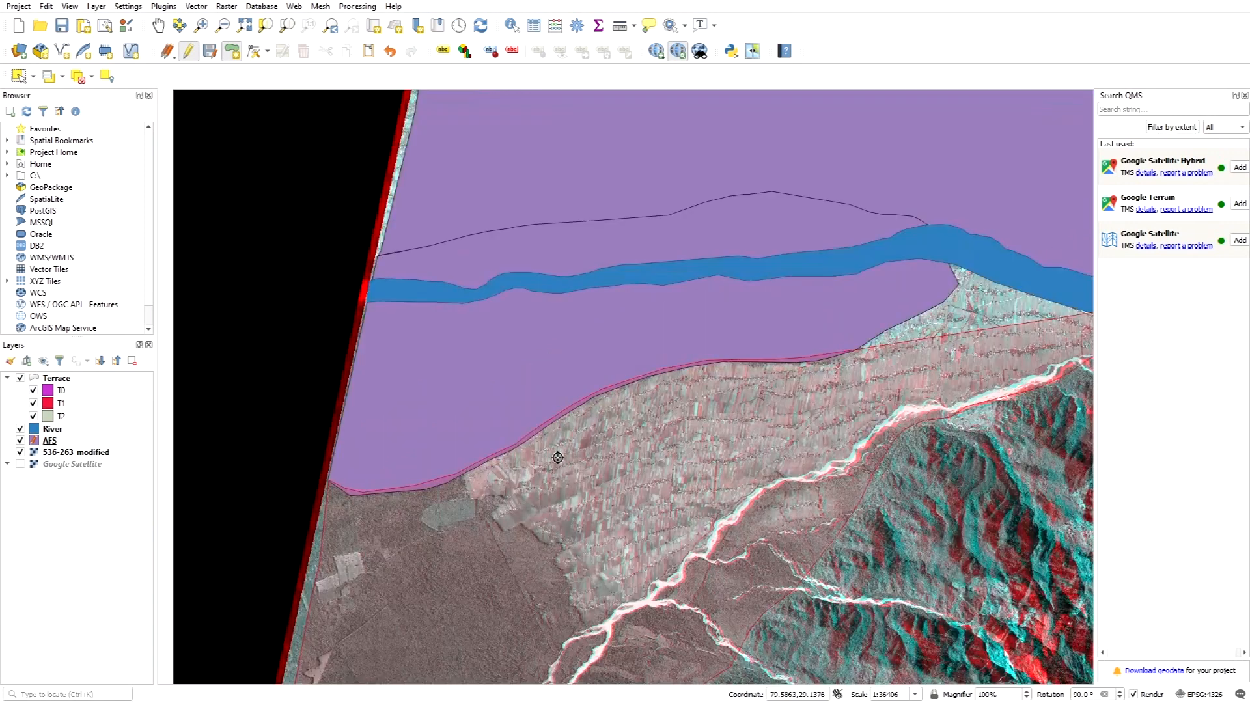
scroll(688, 418, "up", 2)
left_click(442, 474)
left_click(474, 454)
left_click(506, 435)
left_click(537, 416)
left_click(542, 400)
left_click(546, 385)
left_click(601, 403)
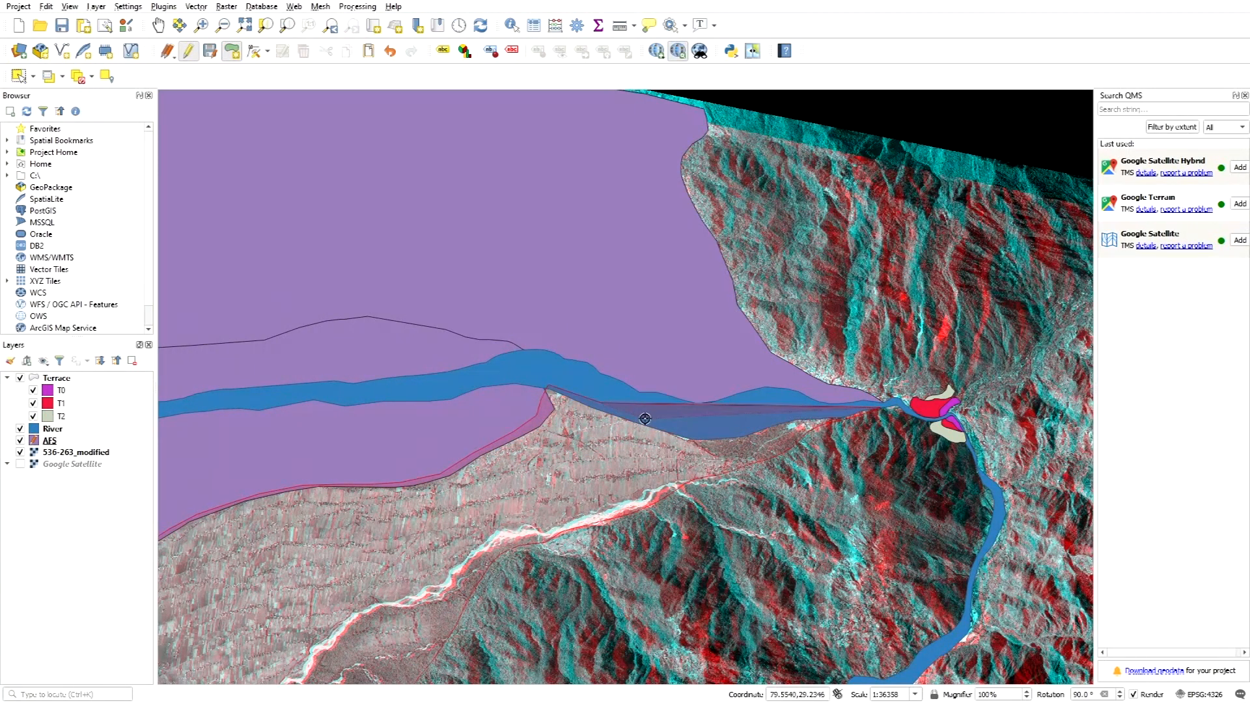
left_click(701, 433)
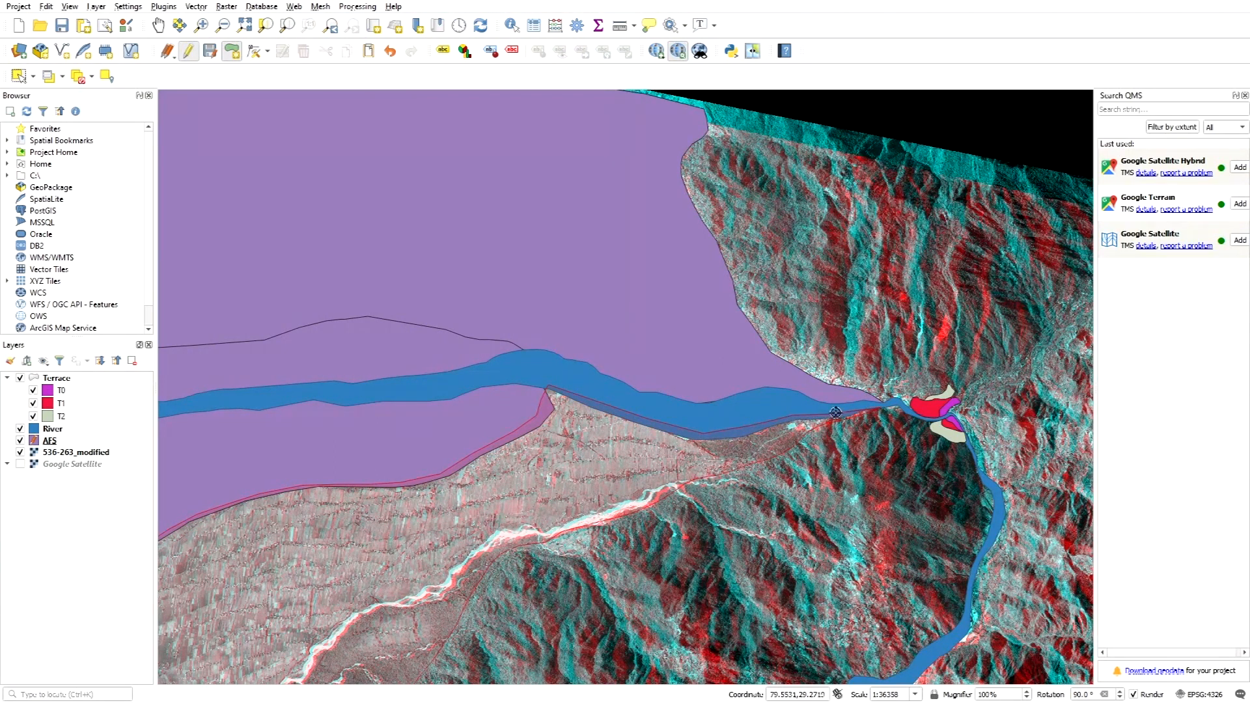
right_click(857, 409)
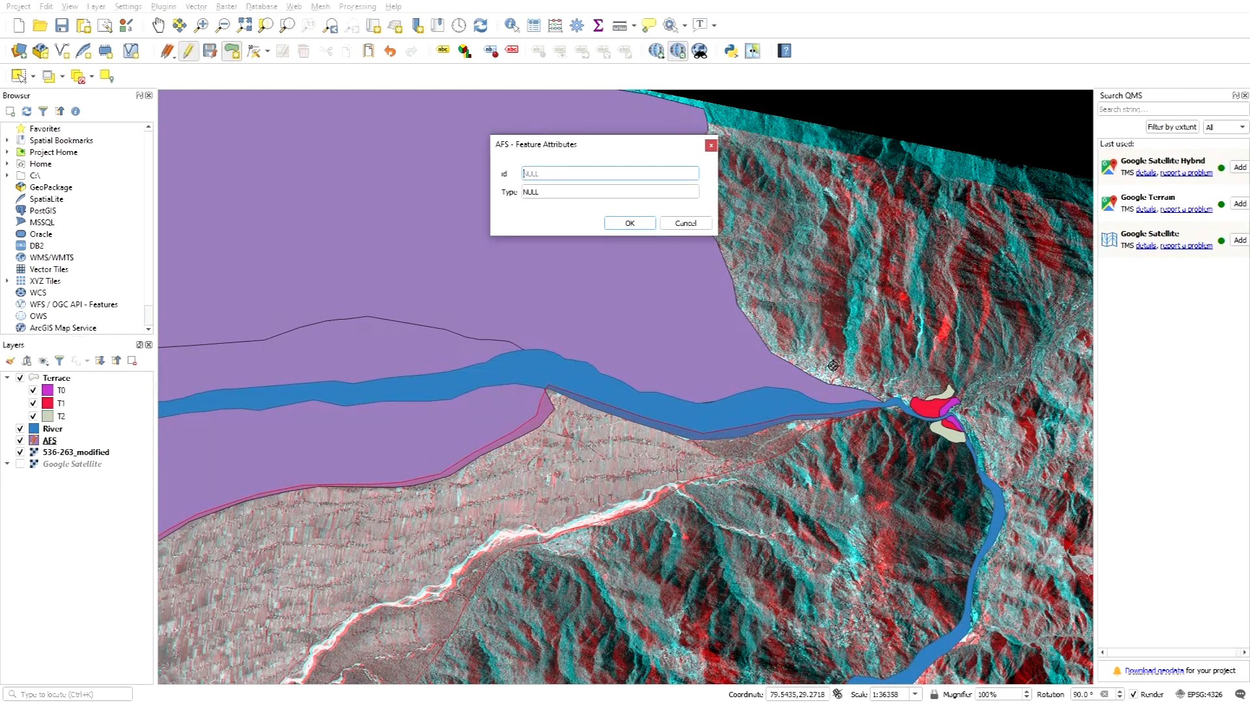
Step: Set the new polygon's id to 3 and its Type to AFS1, and save the AFS layer edits
type("3")
left_click(567, 192)
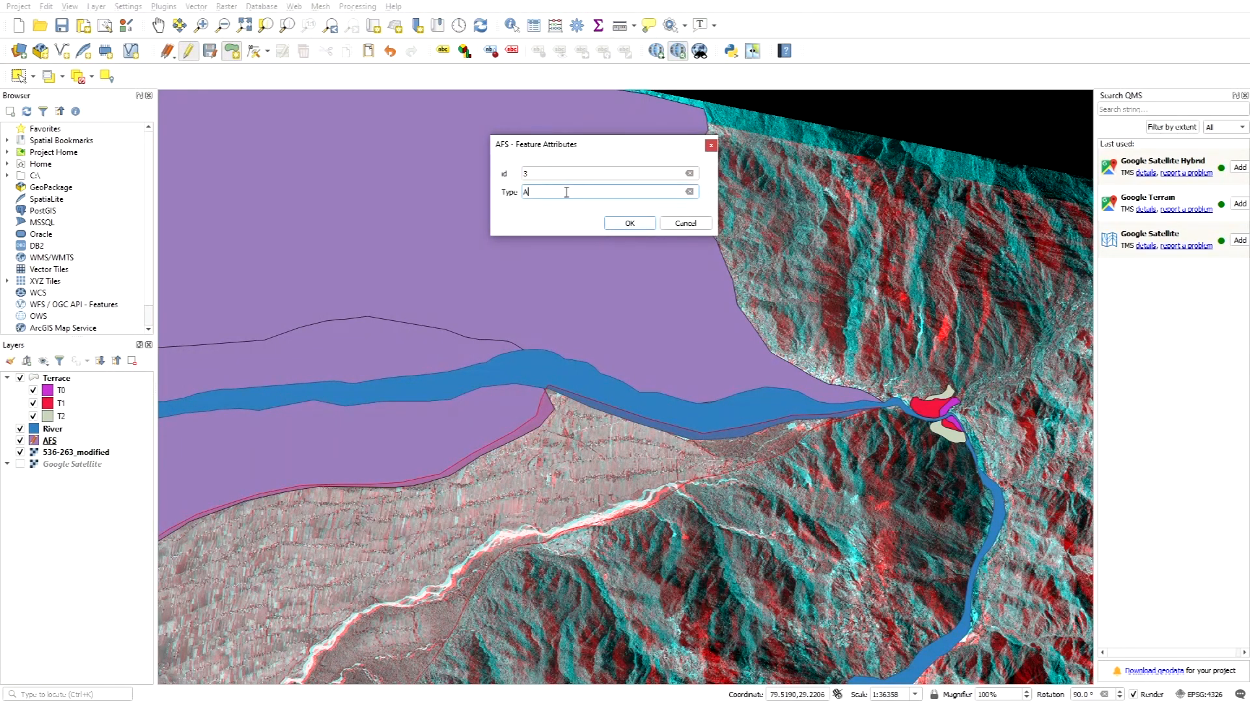
left_click(631, 223)
scroll(779, 344, "down", 2)
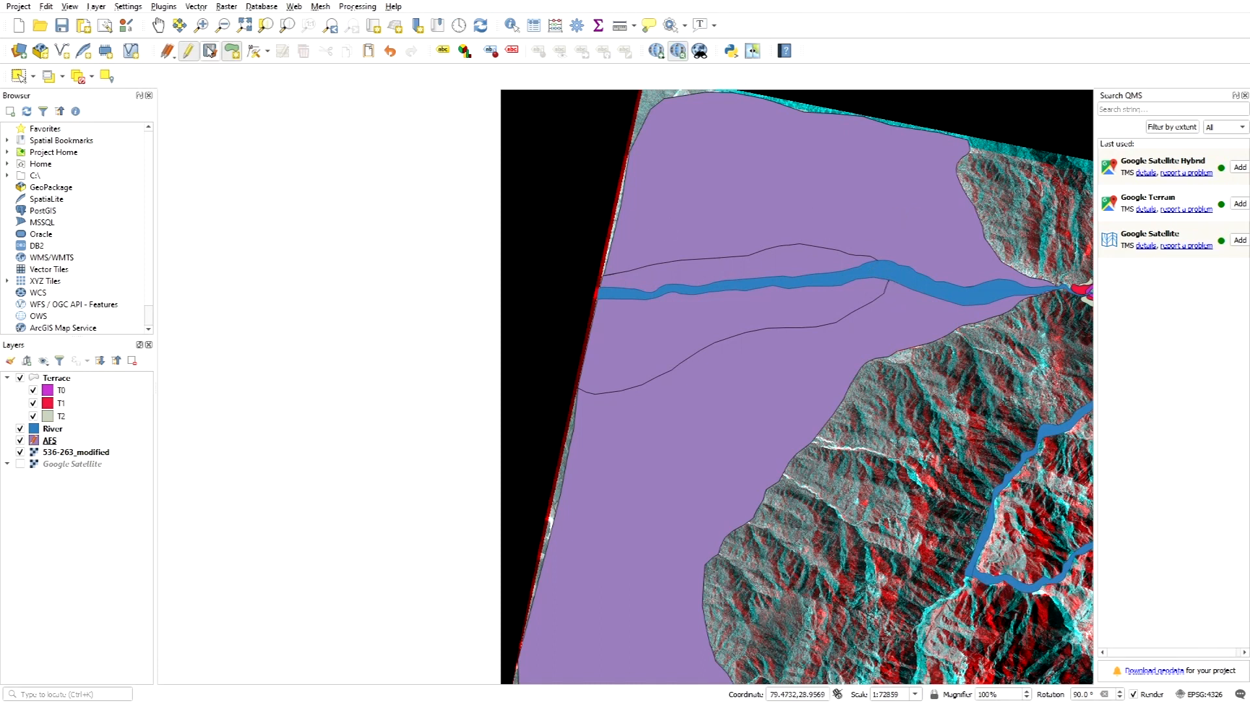
left_click(212, 55)
Step: Review the id and Type values in the AFS layer's attribute table alongside the map, and close the table
right_click(52, 442)
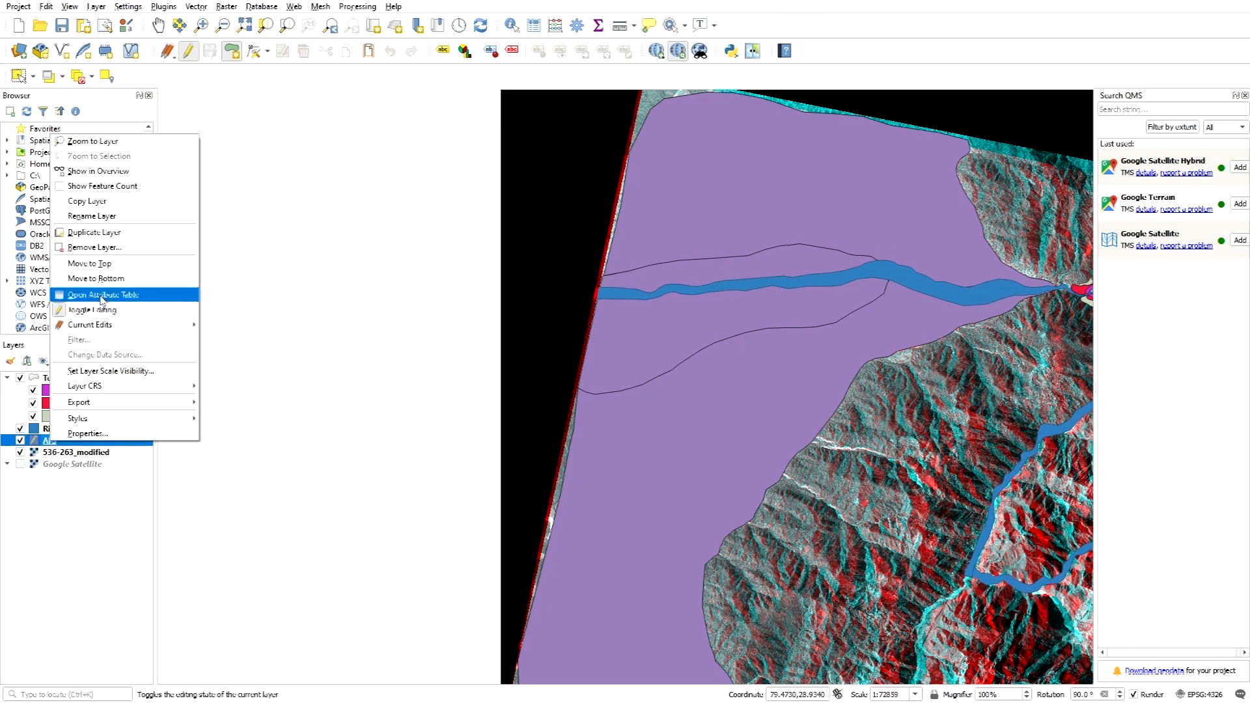
left_click(101, 296)
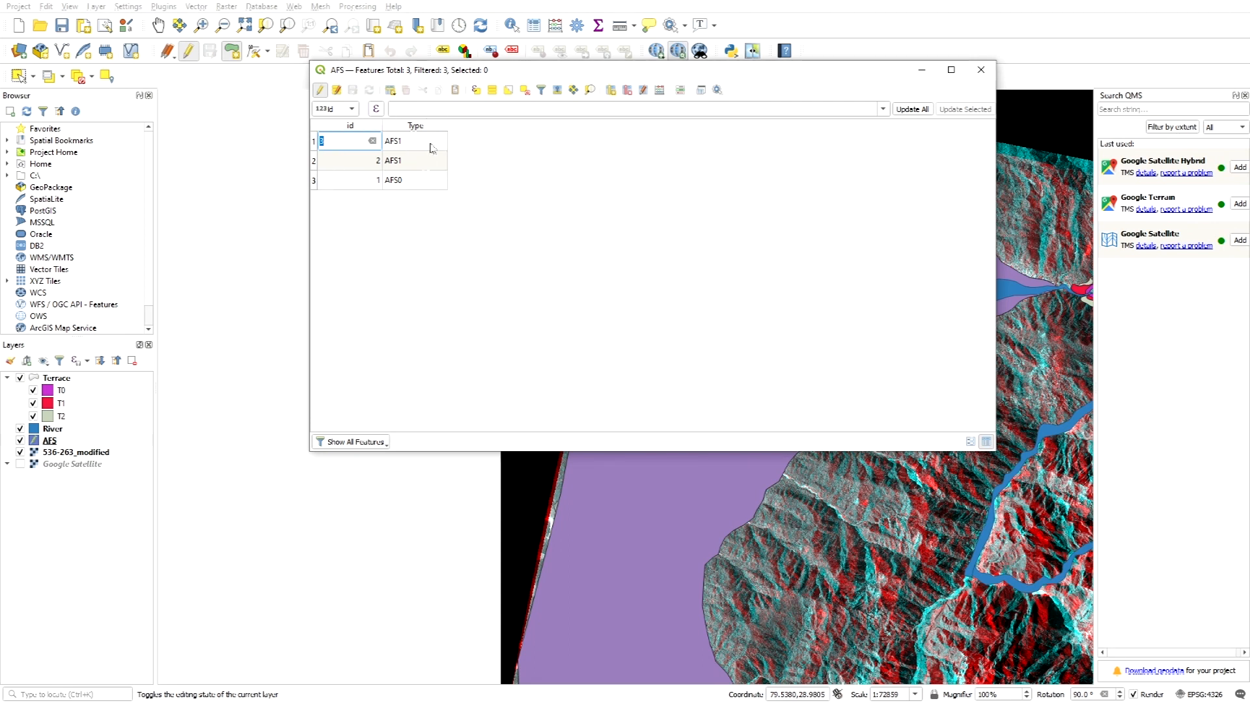
left_click_drag(499, 70, 663, 79)
left_click_drag(925, 88, 484, 69)
left_click_drag(730, 346, 310, 324)
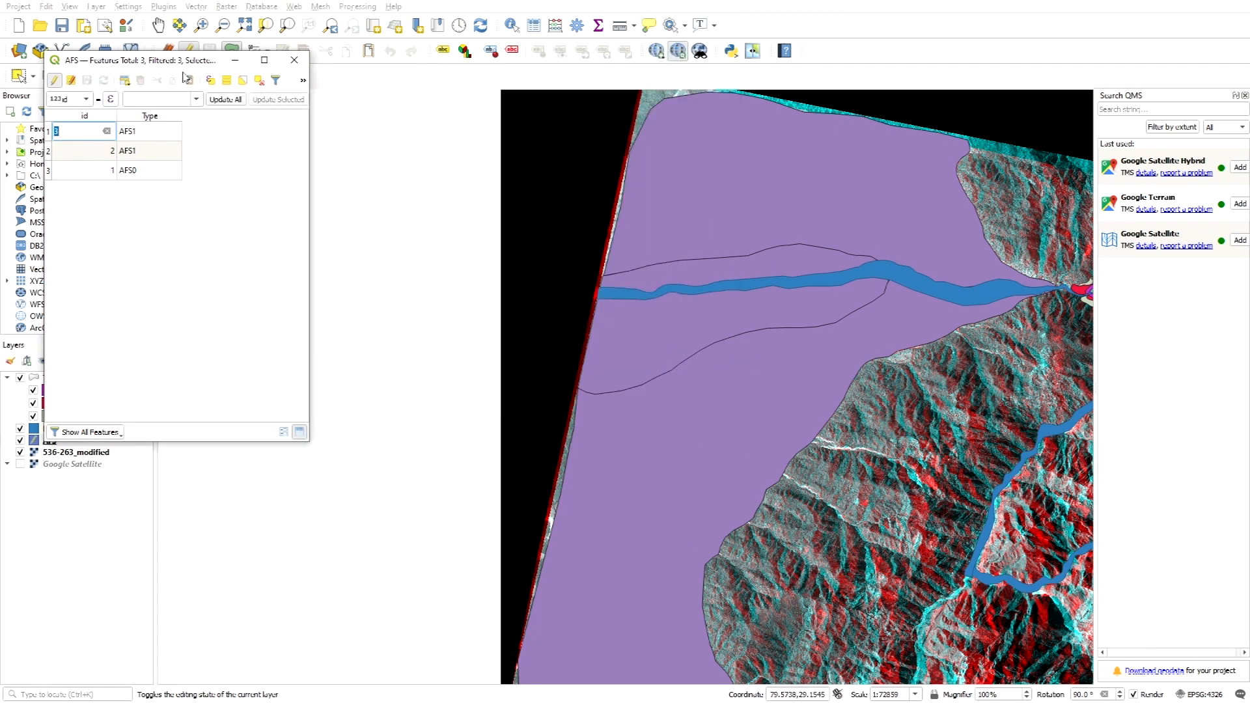
left_click_drag(179, 65, 334, 66)
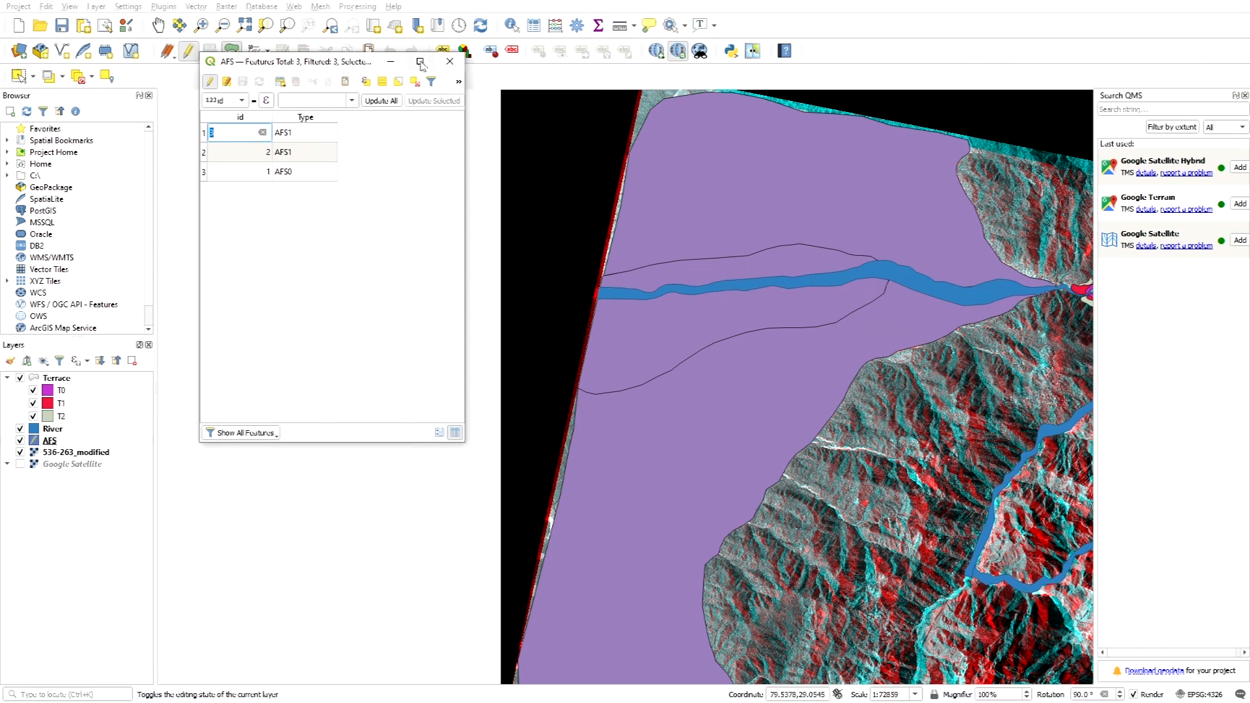
left_click(449, 61)
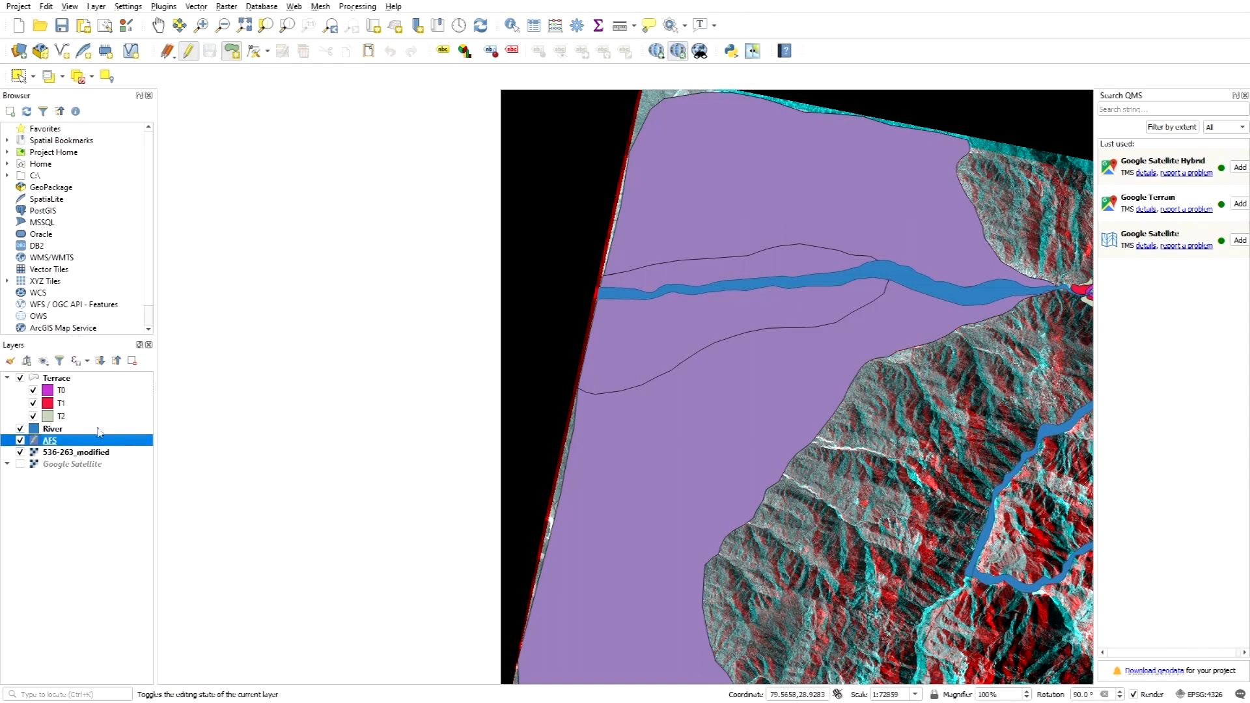
Step: Switch the AFS layer's symbology to Categorized on the Type field and classify its values
right_click(58, 443)
left_click(91, 432)
left_click_drag(1009, 122, 712, 110)
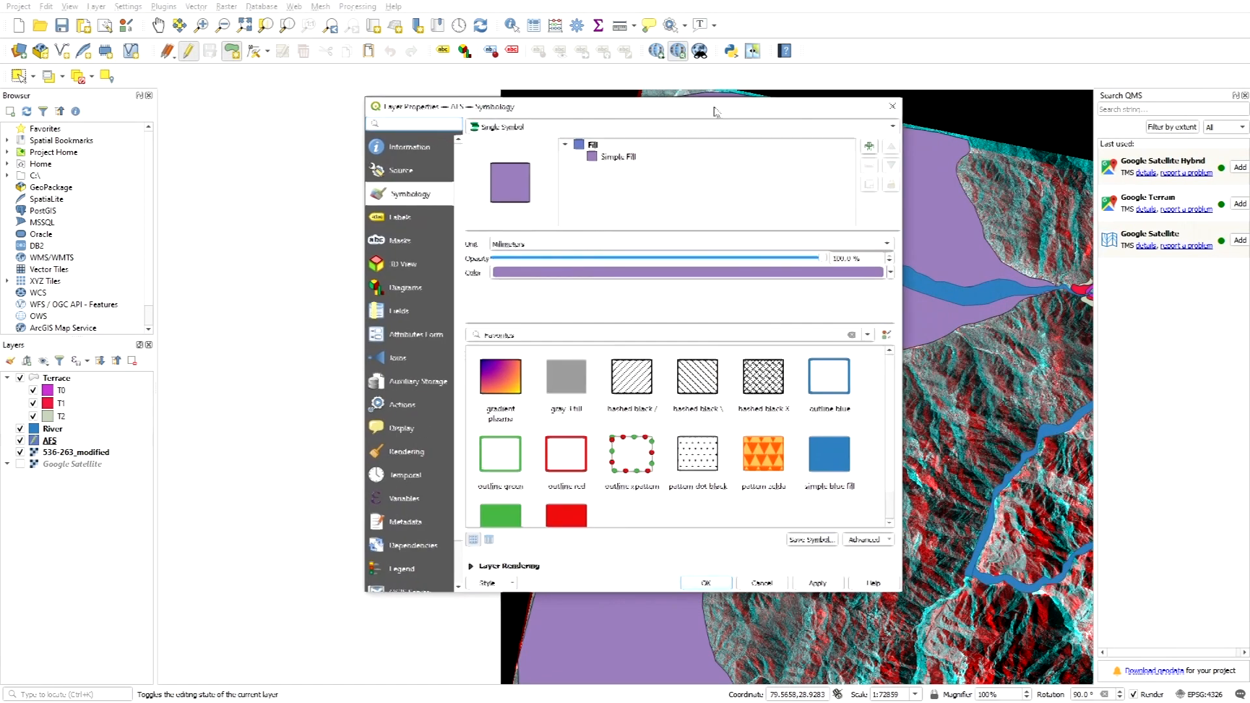
left_click(610, 130)
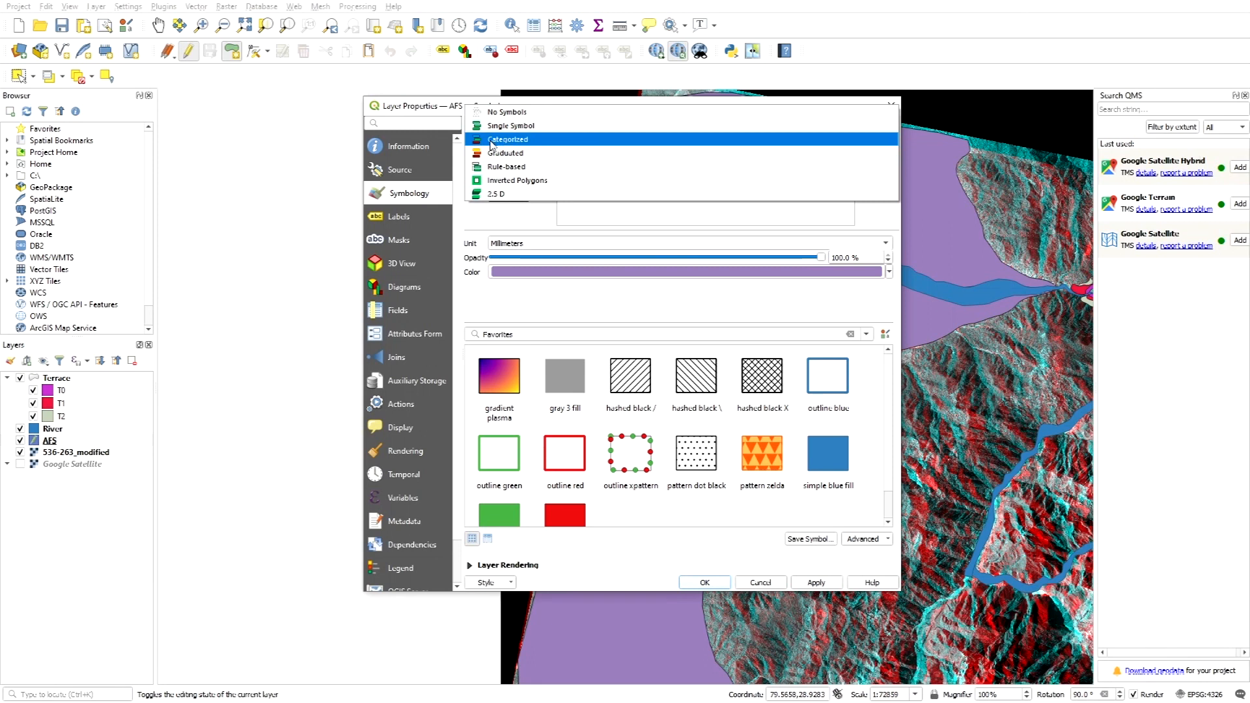
left_click(515, 141)
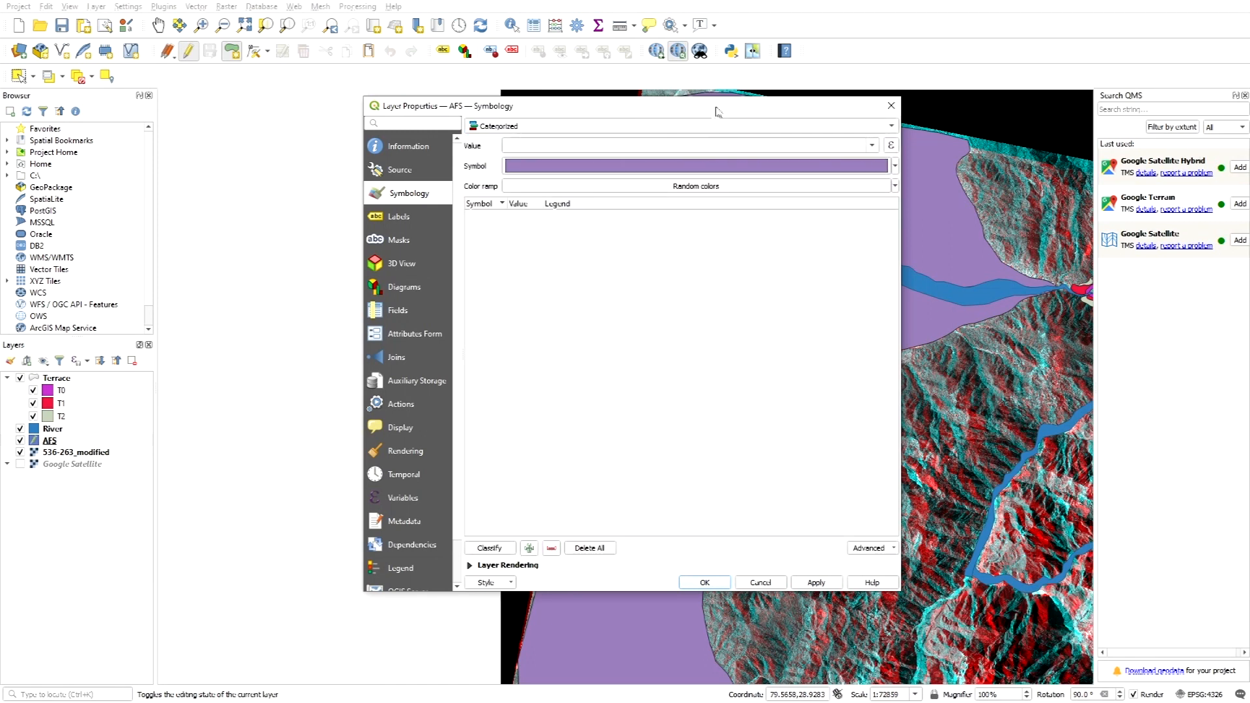
left_click_drag(729, 108, 566, 73)
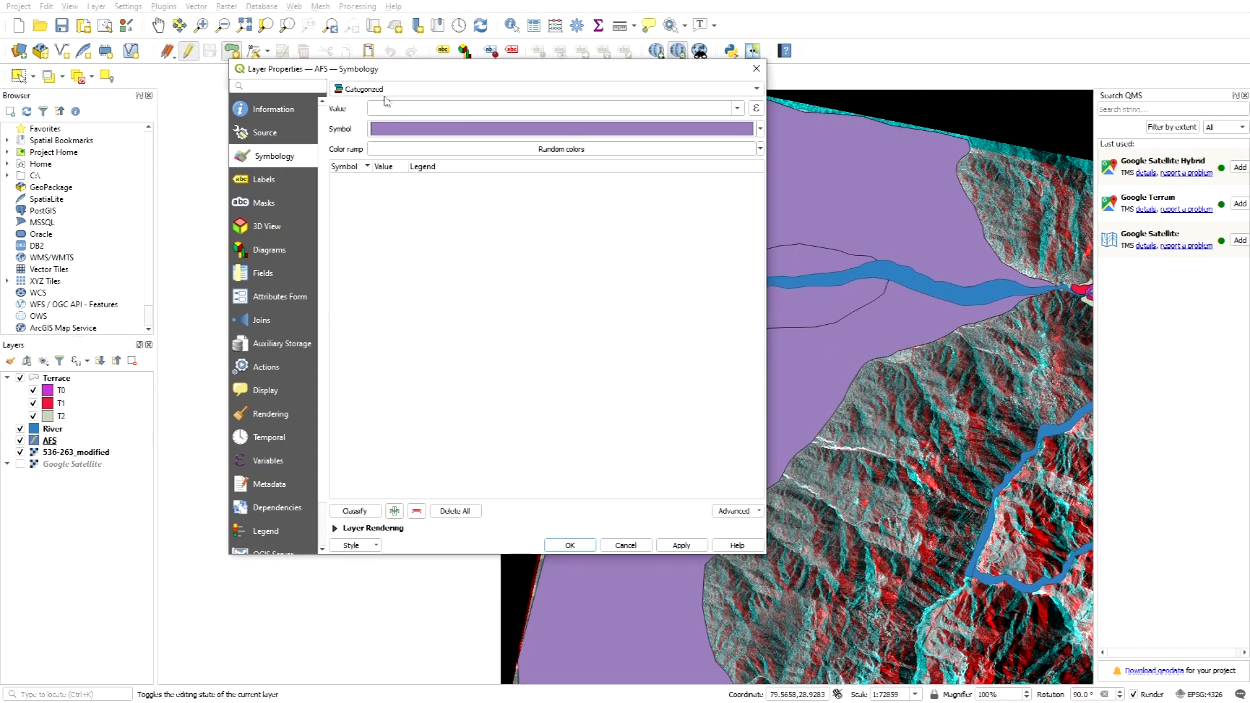
left_click(738, 109)
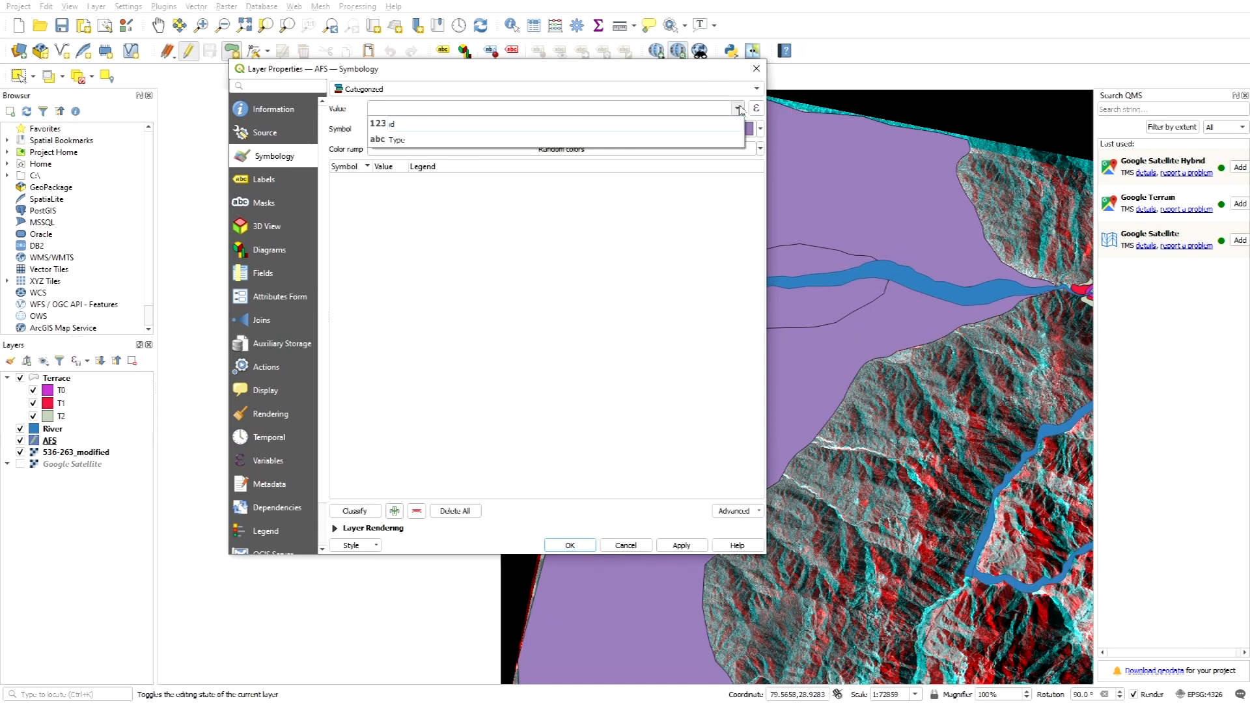
left_click(403, 140)
left_click_drag(515, 73, 675, 107)
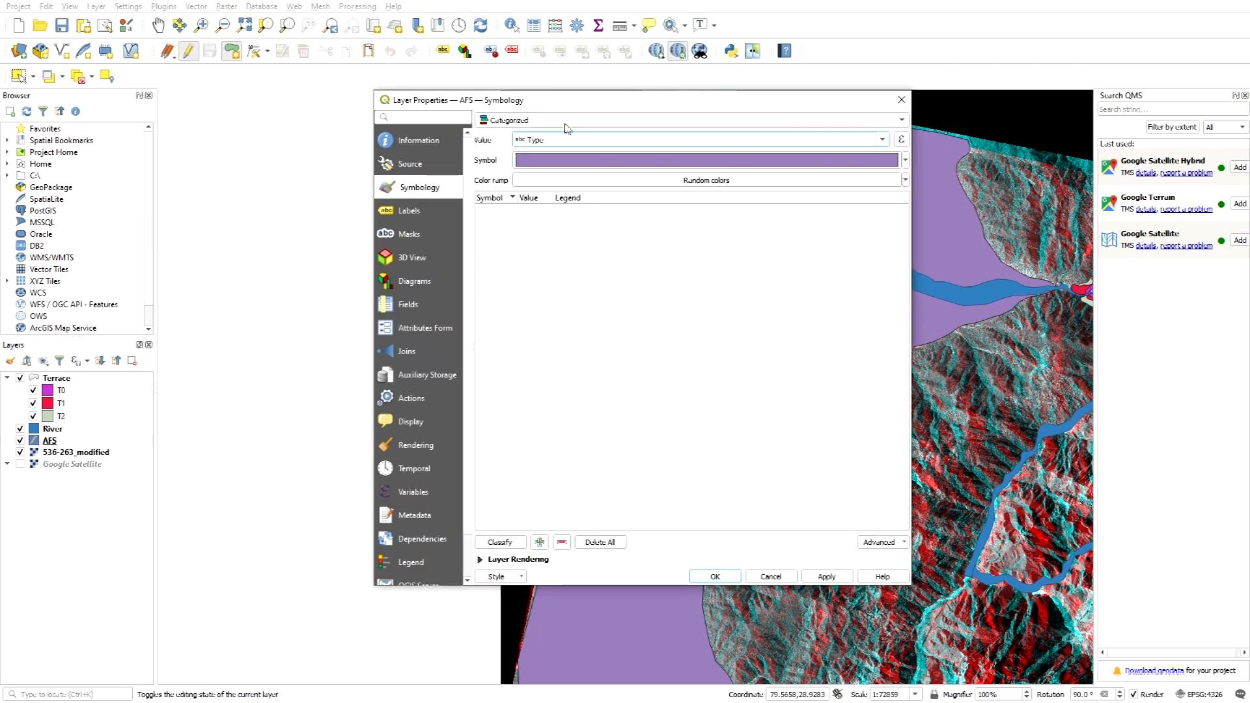
left_click(499, 542)
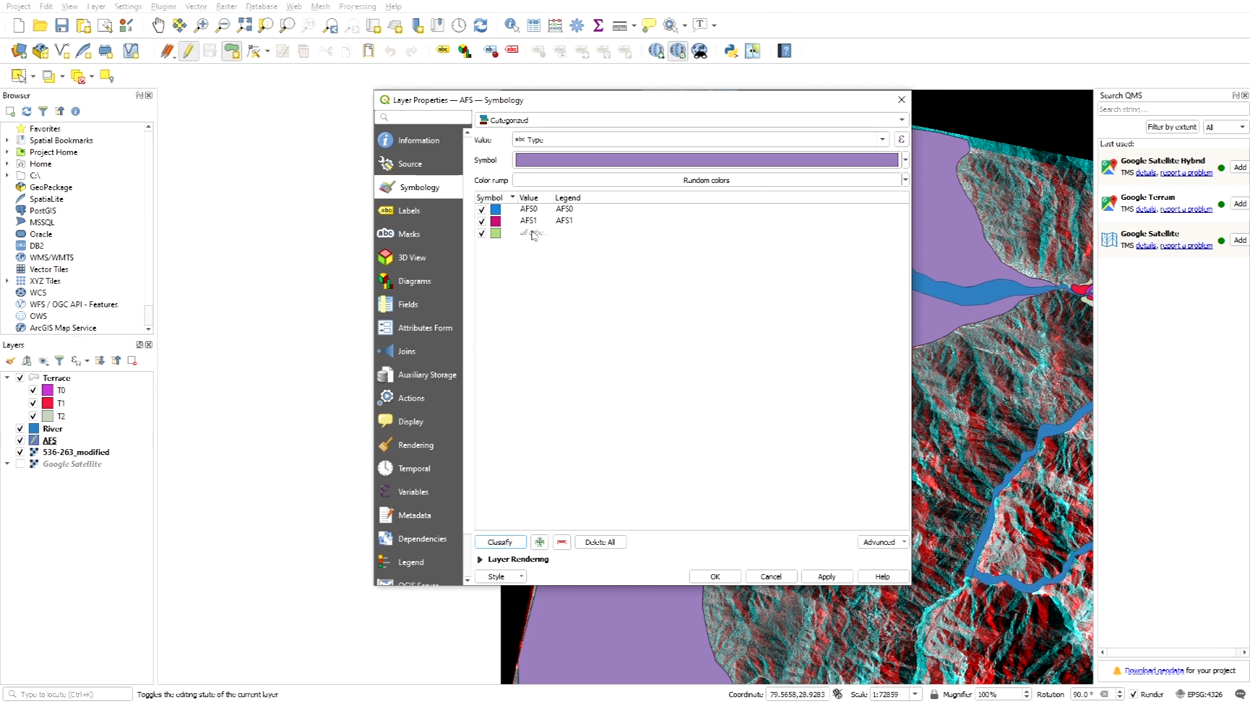
Step: Remove the catch-all category for other values from the AFS classification and apply the symbology
left_click_drag(740, 94, 518, 80)
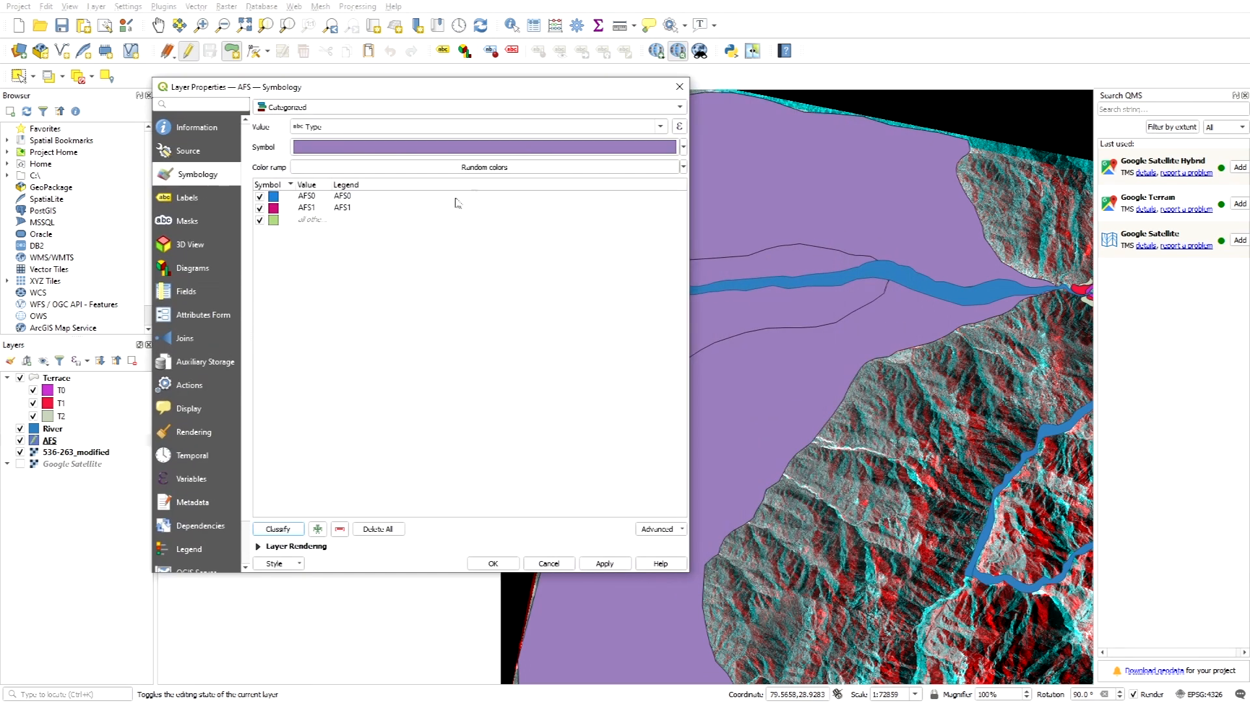
left_click(306, 222)
left_click(340, 528)
left_click(605, 564)
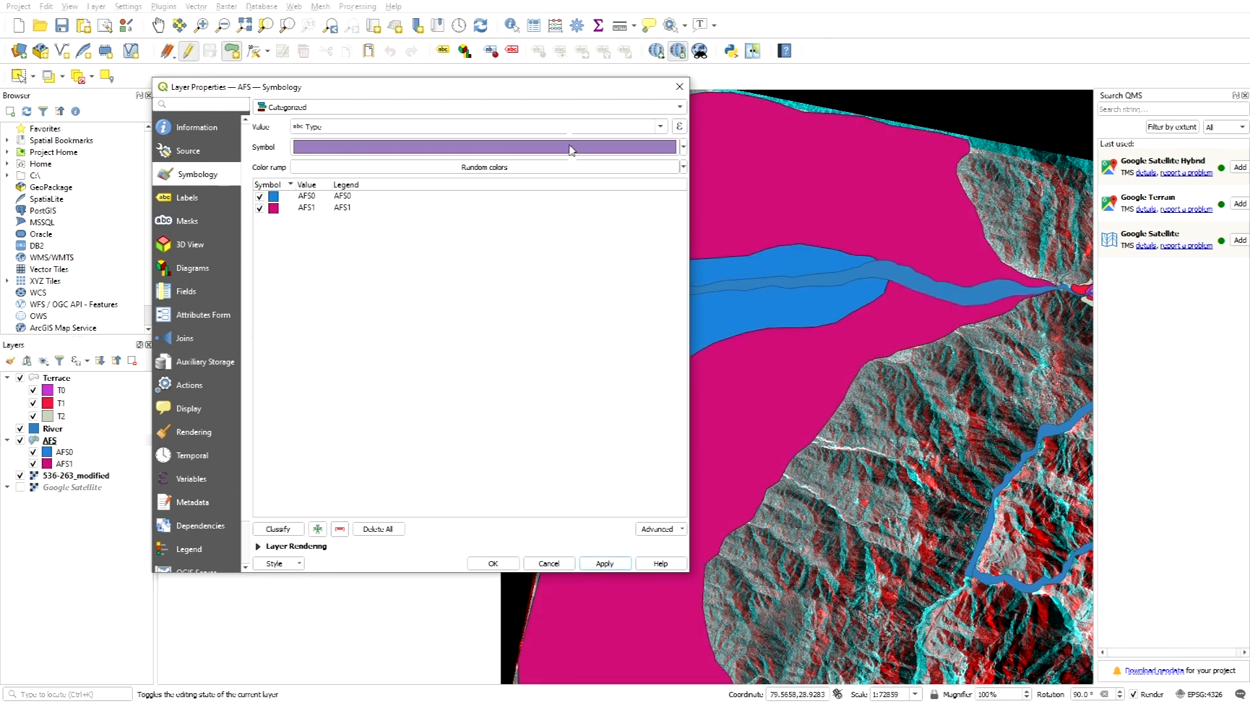
Step: Change the AFS0 category's fill colour to light green #b8d180
left_click_drag(574, 91, 422, 142)
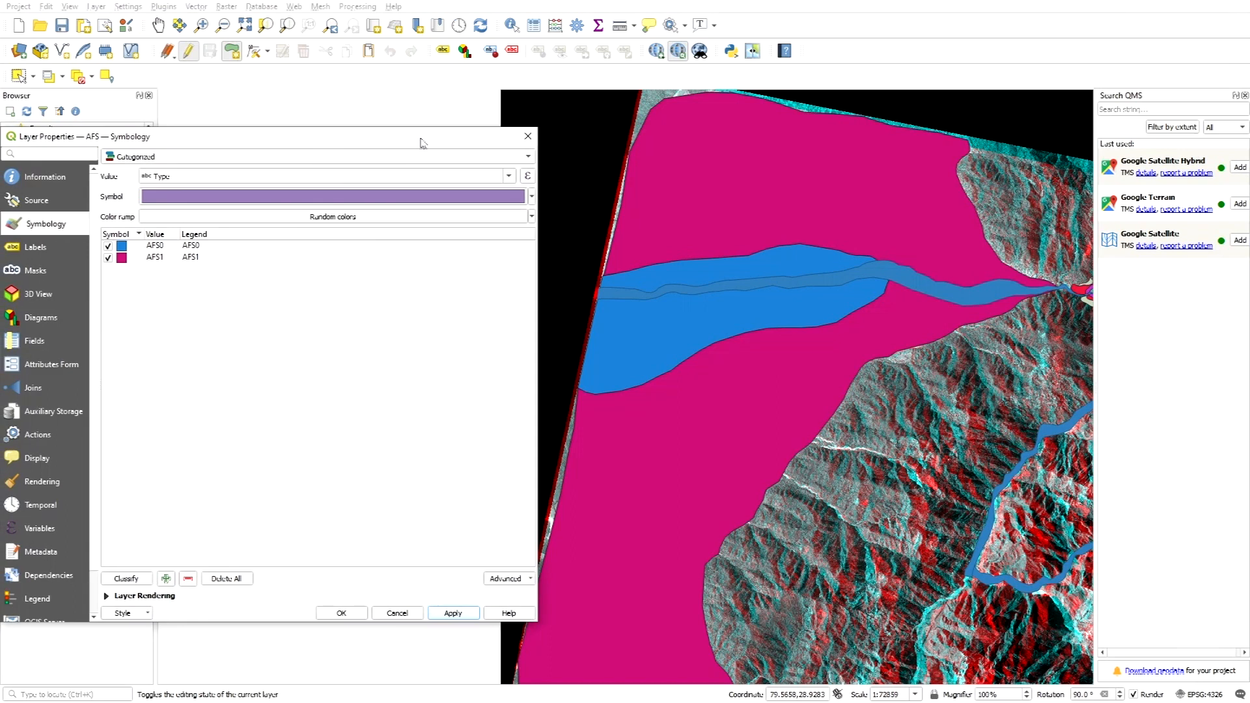
double_click(121, 246)
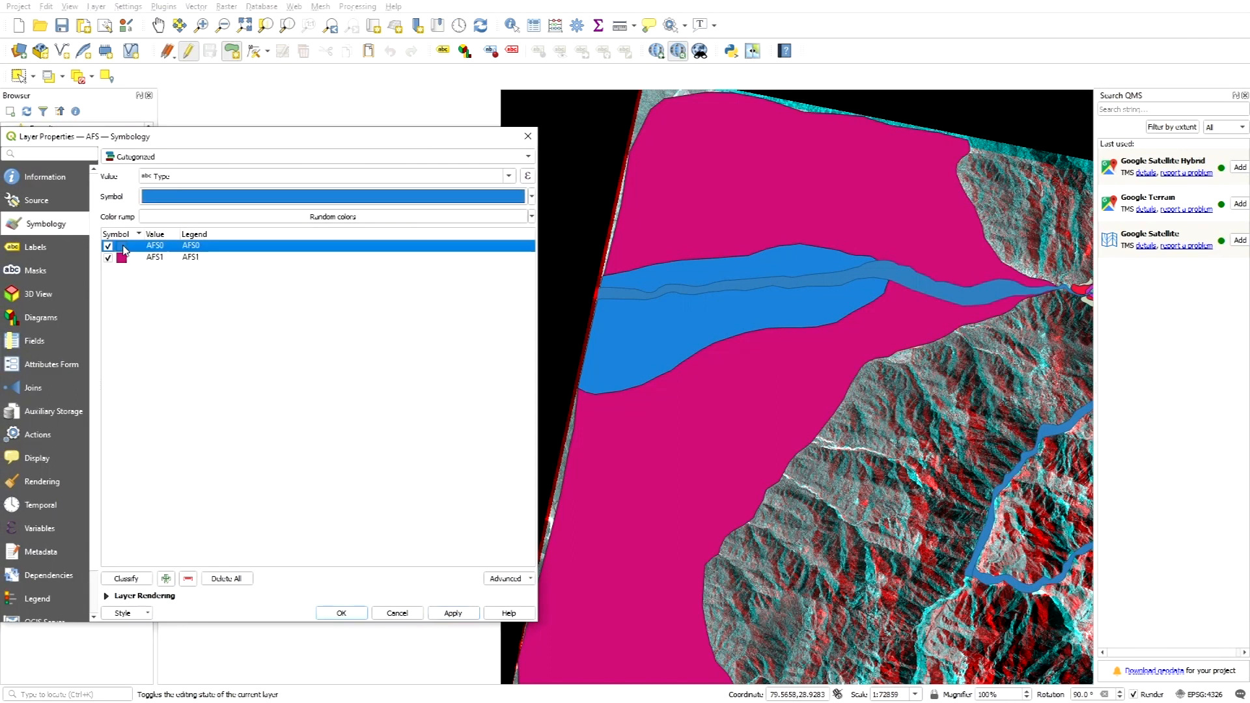
left_click(505, 276)
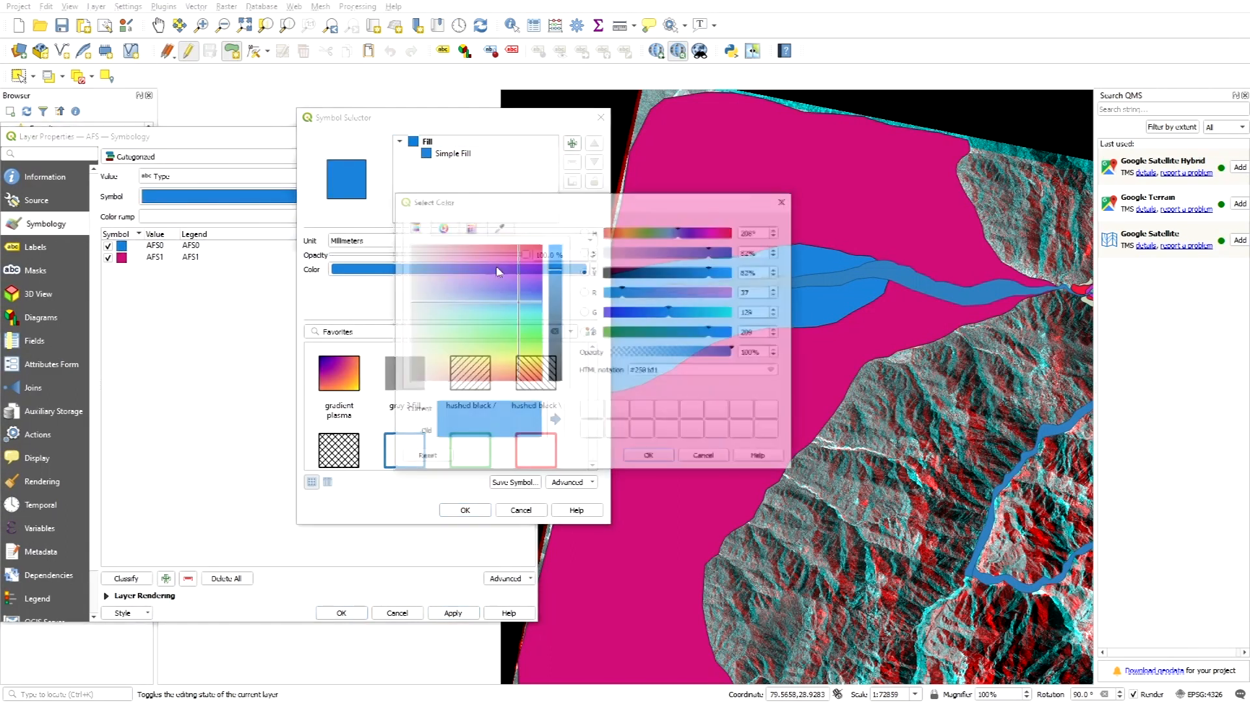
left_click_drag(448, 276, 461, 354)
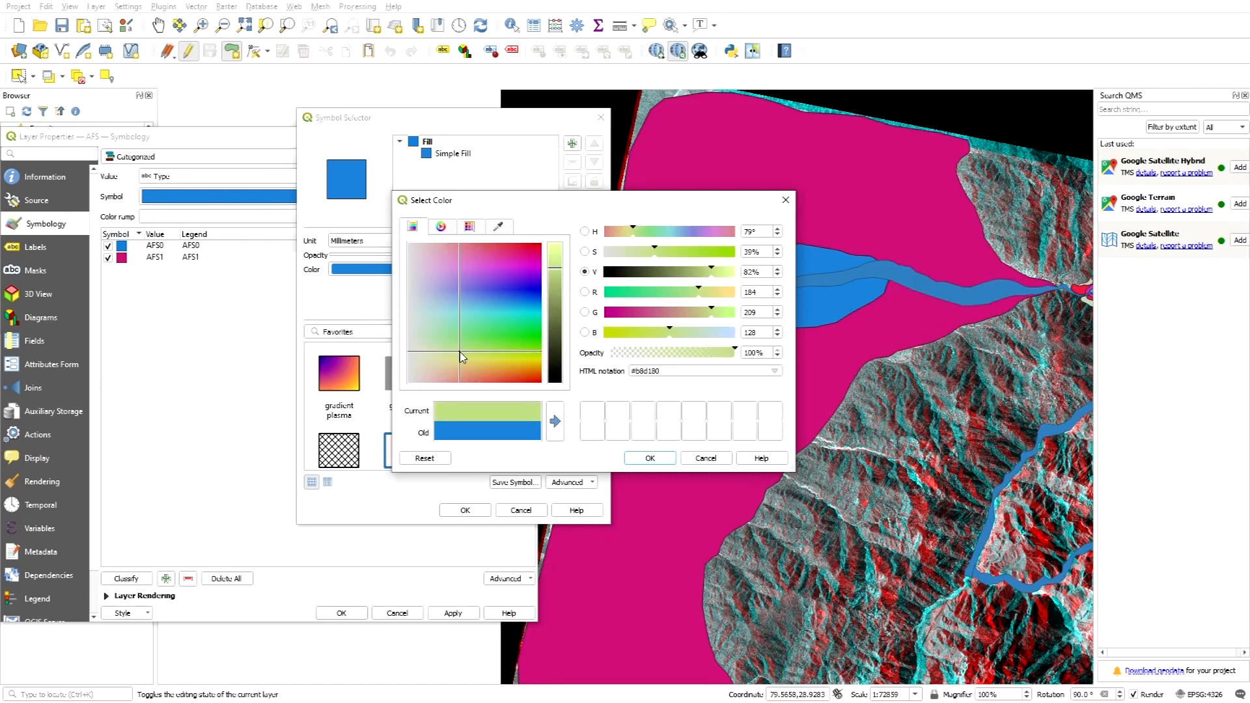
left_click(650, 458)
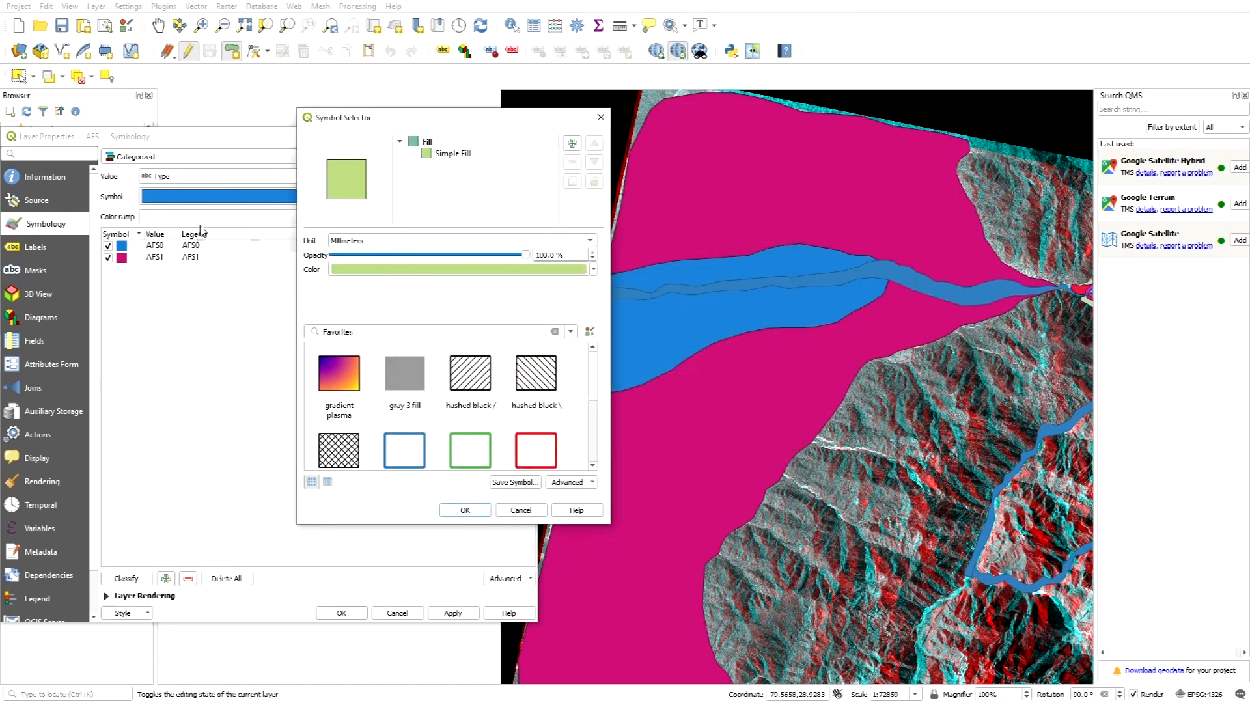
left_click(480, 511)
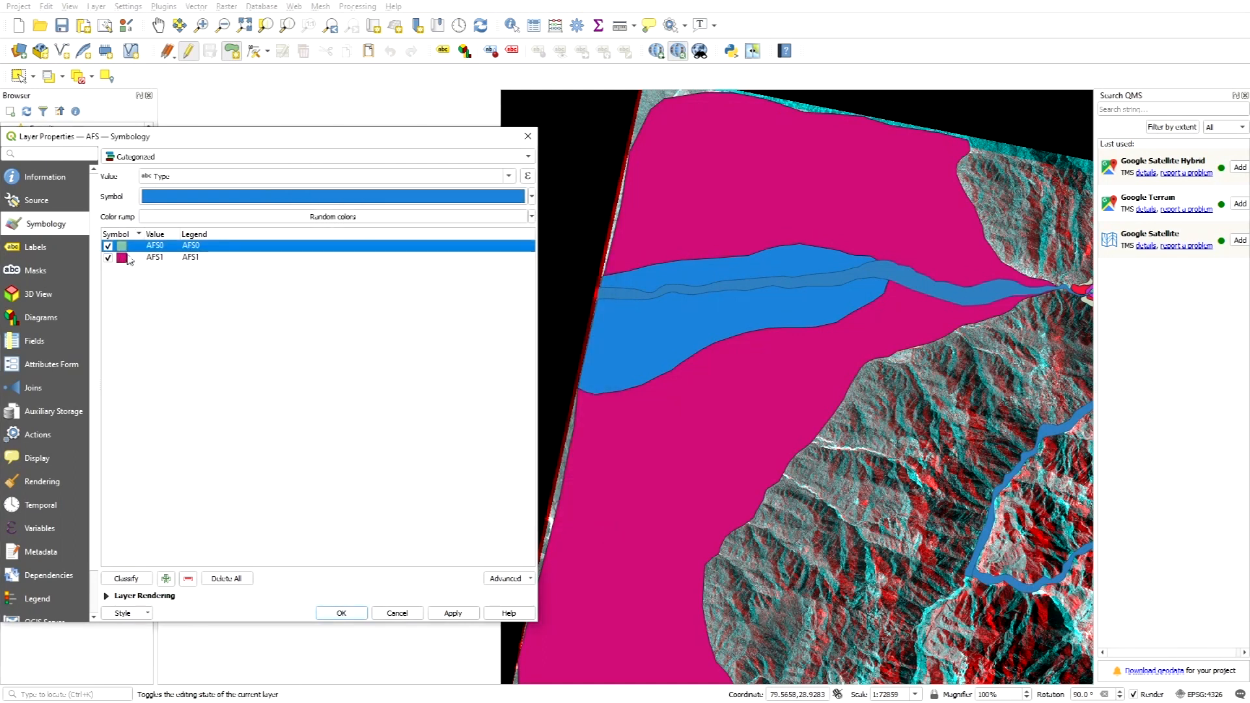
Step: Change the AFS1 category's fill colour to golden yellow #c8a31b, and apply the AFS layer's symbology
double_click(122, 258)
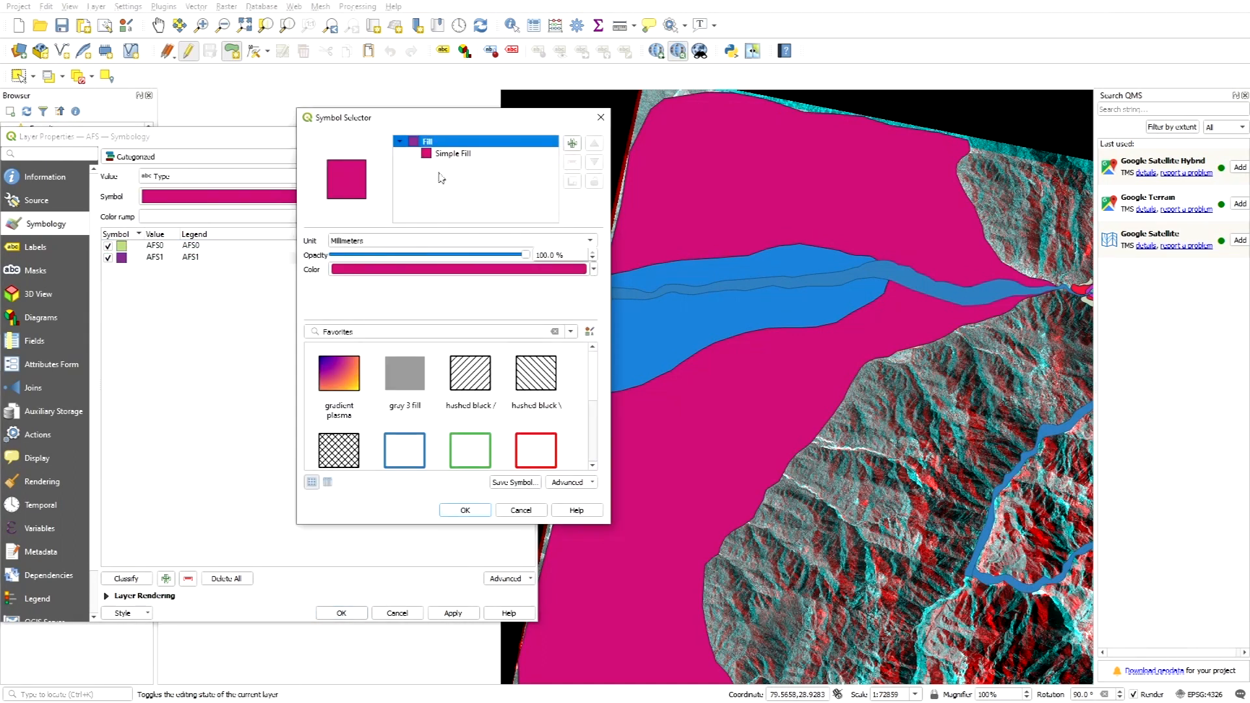
left_click_drag(465, 121, 532, 82)
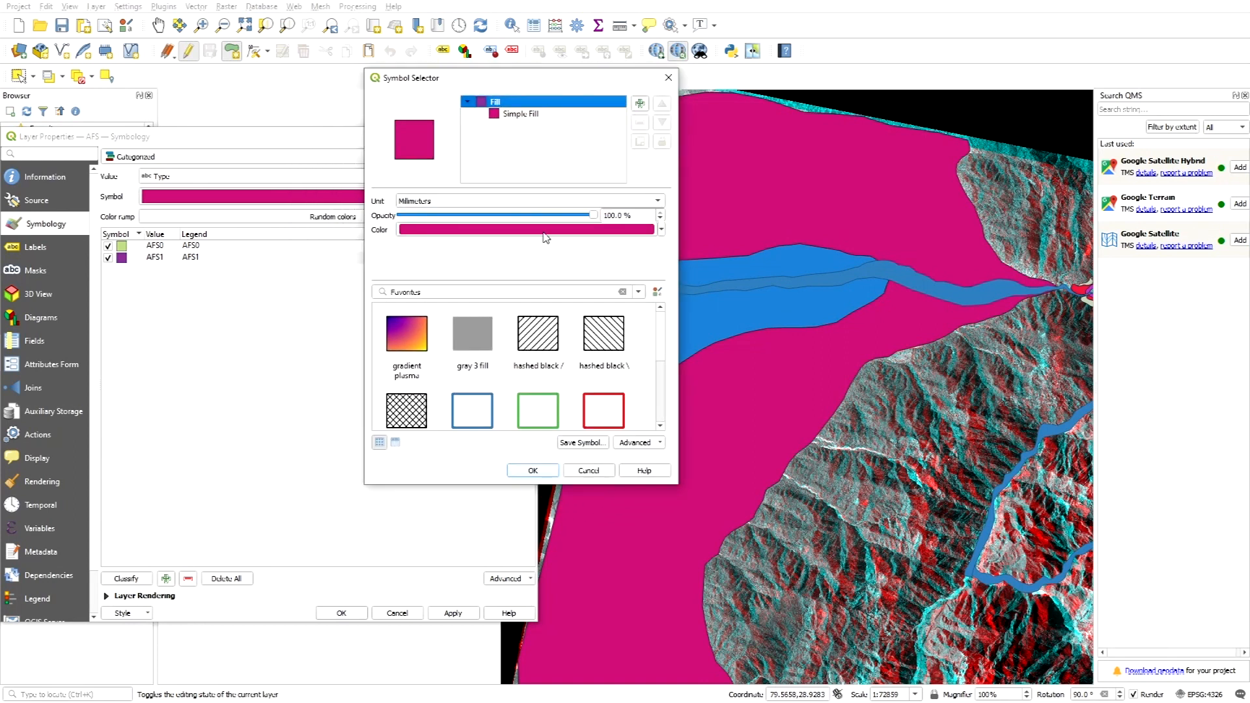
left_click(543, 232)
left_click_drag(459, 252, 515, 295)
left_click_drag(523, 376, 523, 363)
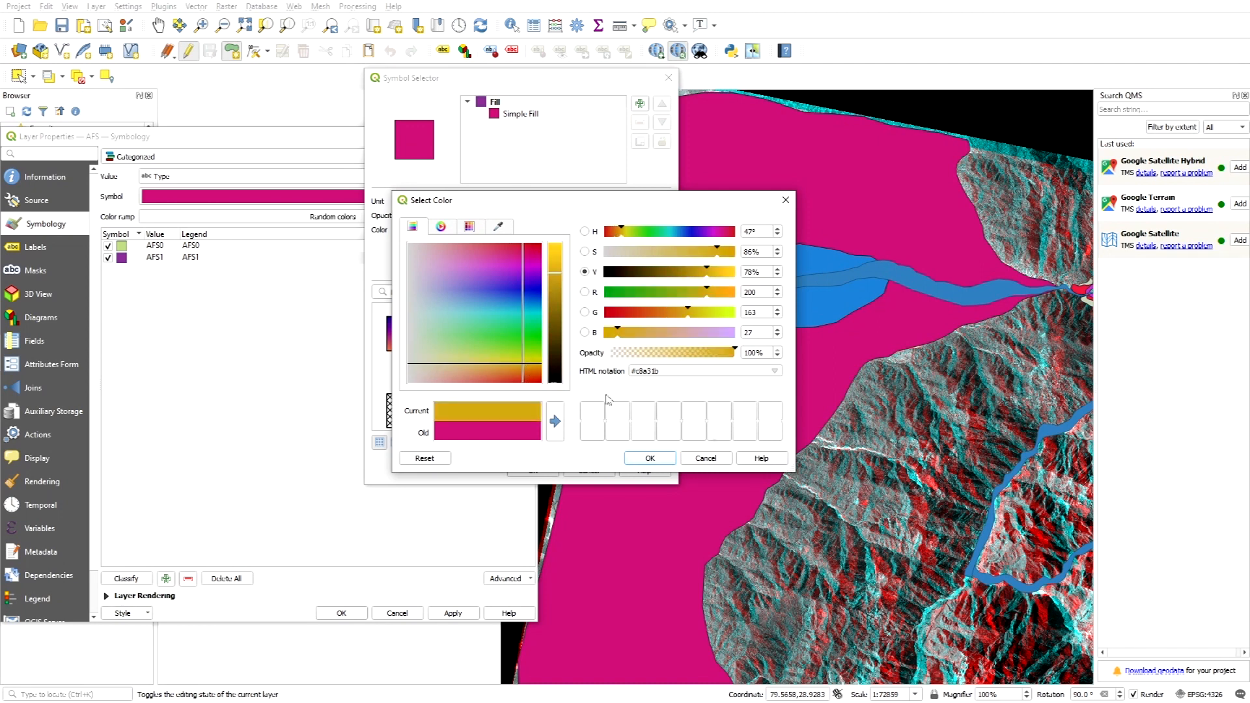
left_click(663, 459)
left_click(520, 472)
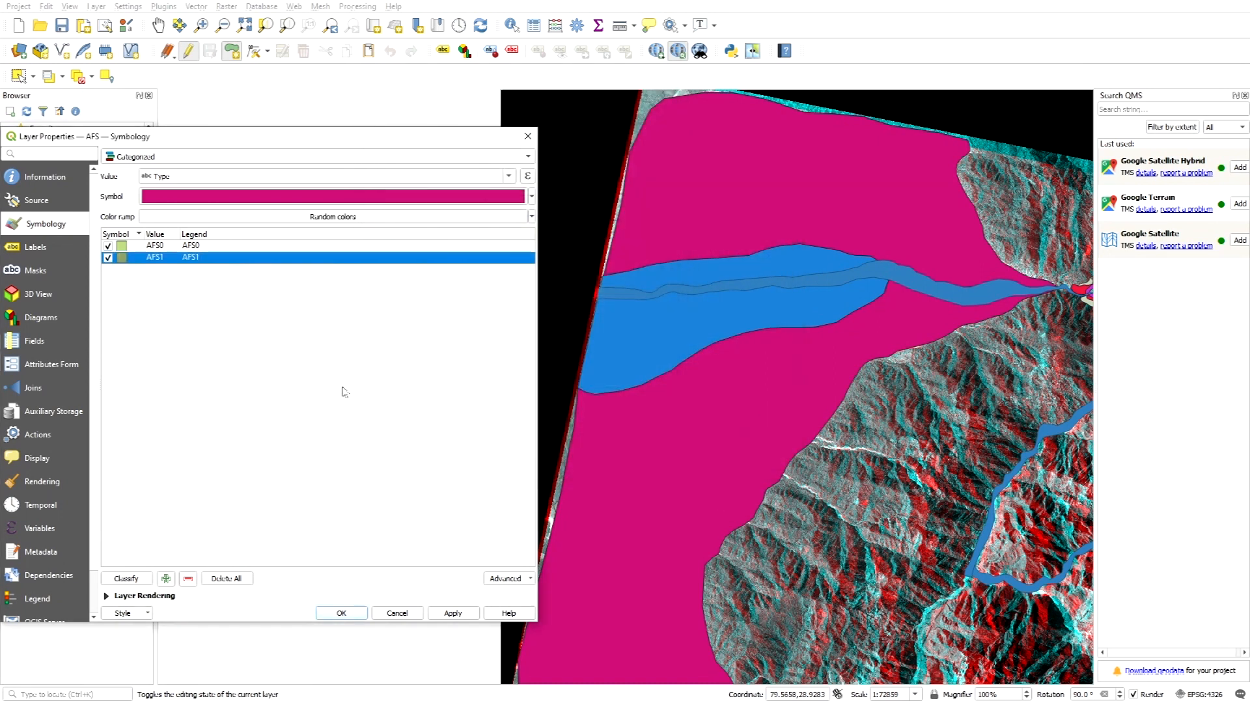
left_click(459, 614)
left_click(356, 618)
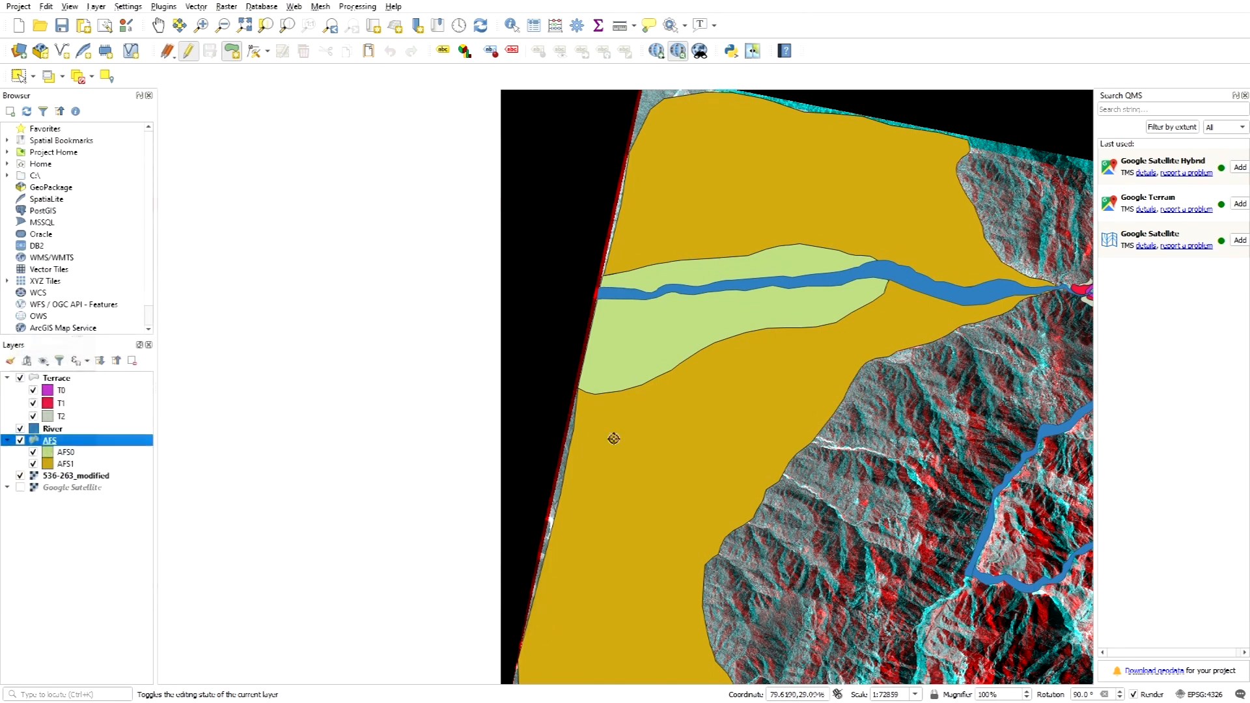
Step: Examine the styled AFS0 and AFS1 surfaces together with the River and Terrace layers across the whole scene
scroll(649, 370, "down", 1)
scroll(734, 336, "up", 1)
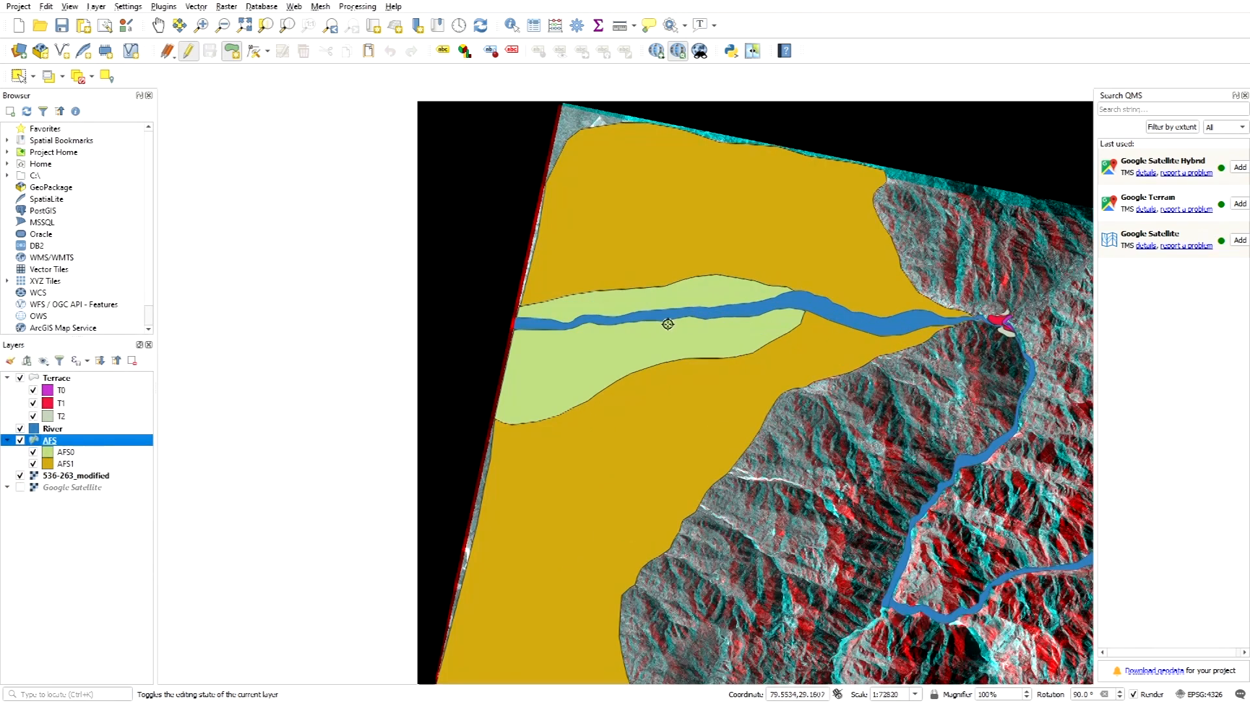
scroll(666, 324, "down", 1)
scroll(786, 311, "up", 2)
scroll(775, 242, "down", 2)
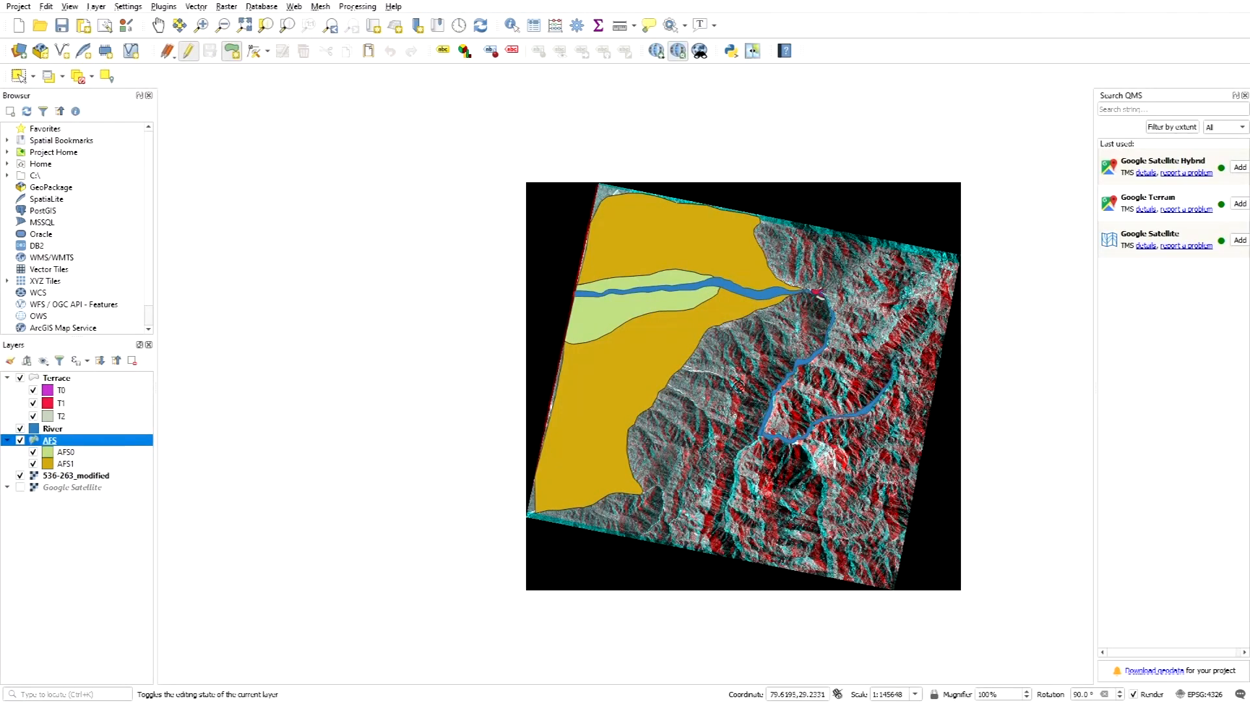
scroll(715, 381, "up", 1)
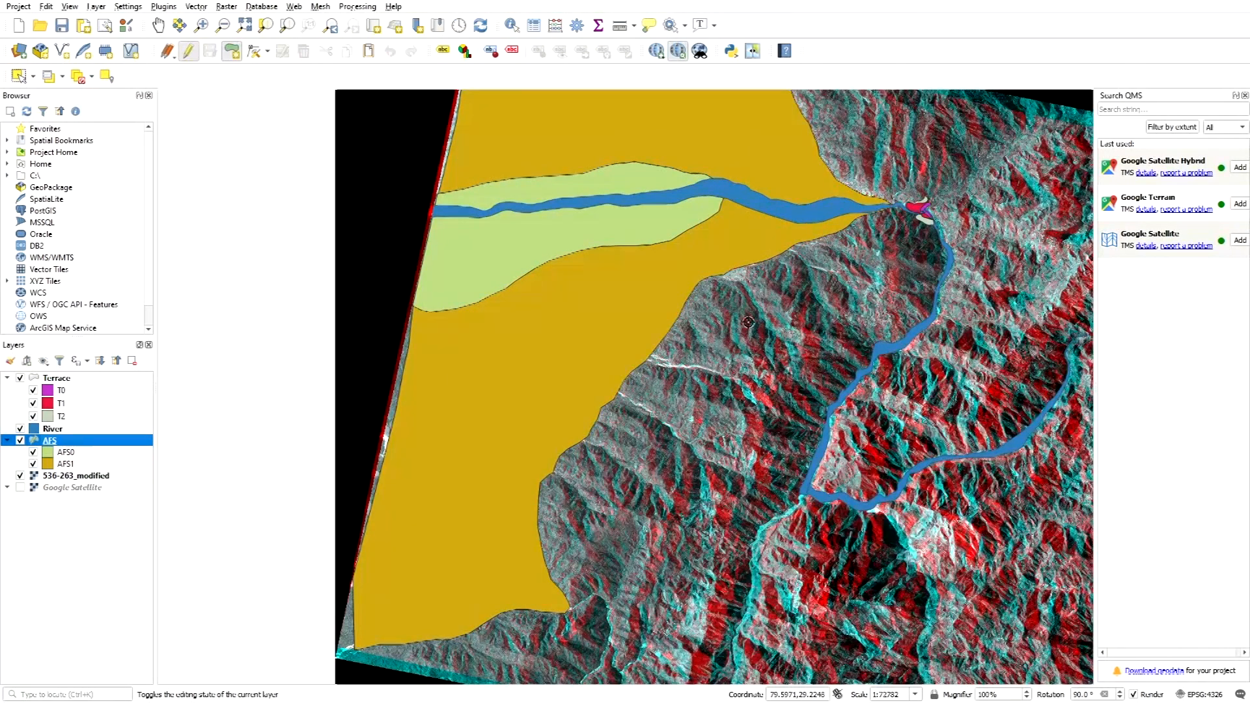
Step: Hide the AFS layer and examine the anaglyph image along the hill front where the built-up plain meets the mountains
scroll(747, 326, "down", 1)
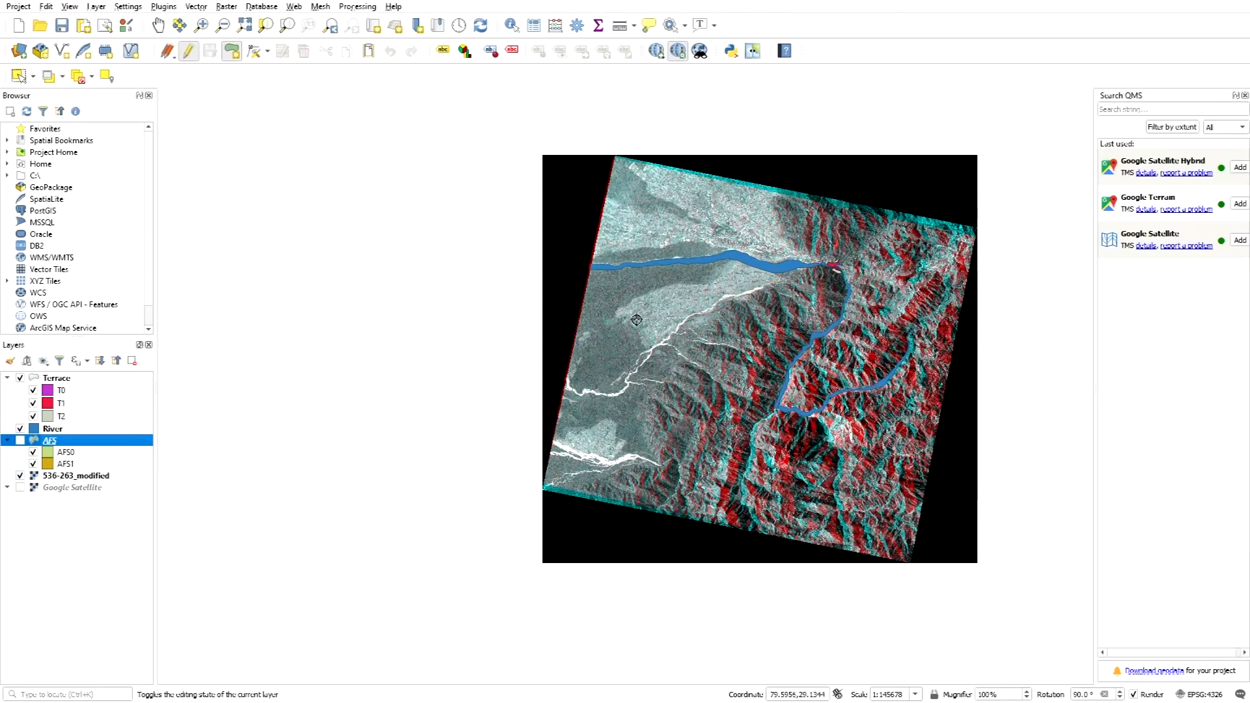
scroll(748, 155, "up", 2)
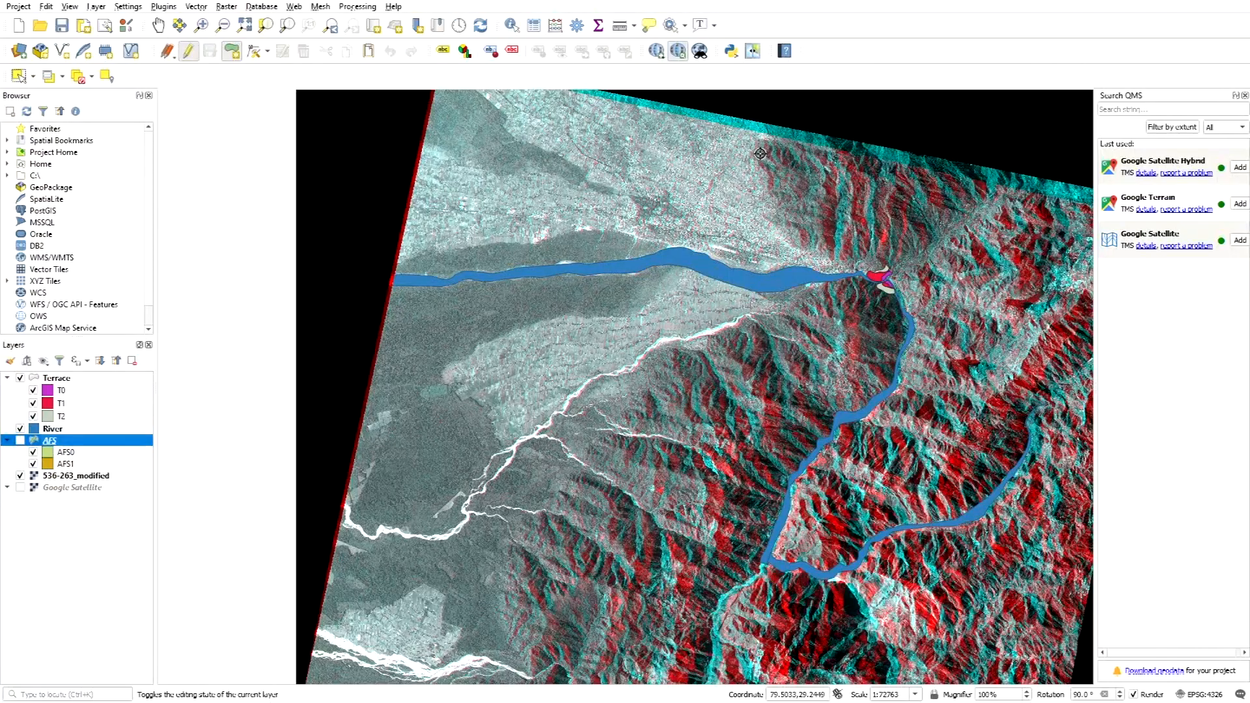
scroll(805, 114, "up", 1)
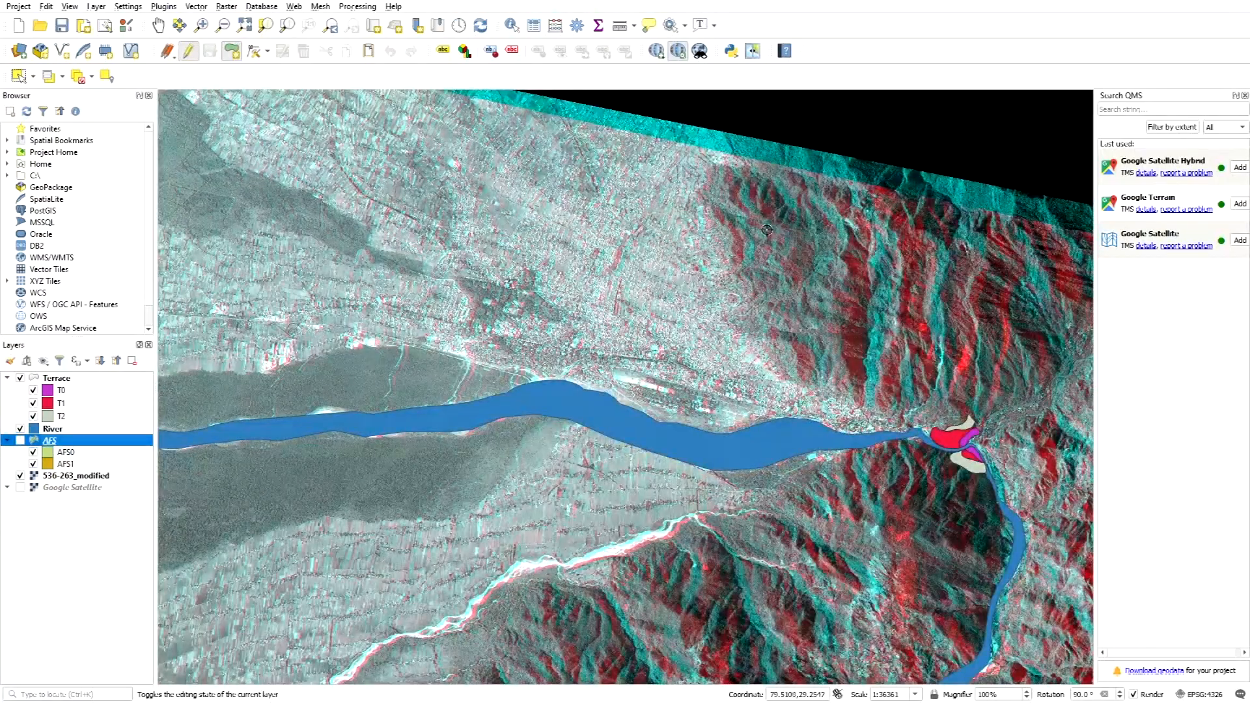
scroll(767, 229, "up", 1)
scroll(700, 277, "up", 1)
scroll(544, 251, "down", 1)
scroll(591, 350, "up", 1)
scroll(582, 320, "down", 1)
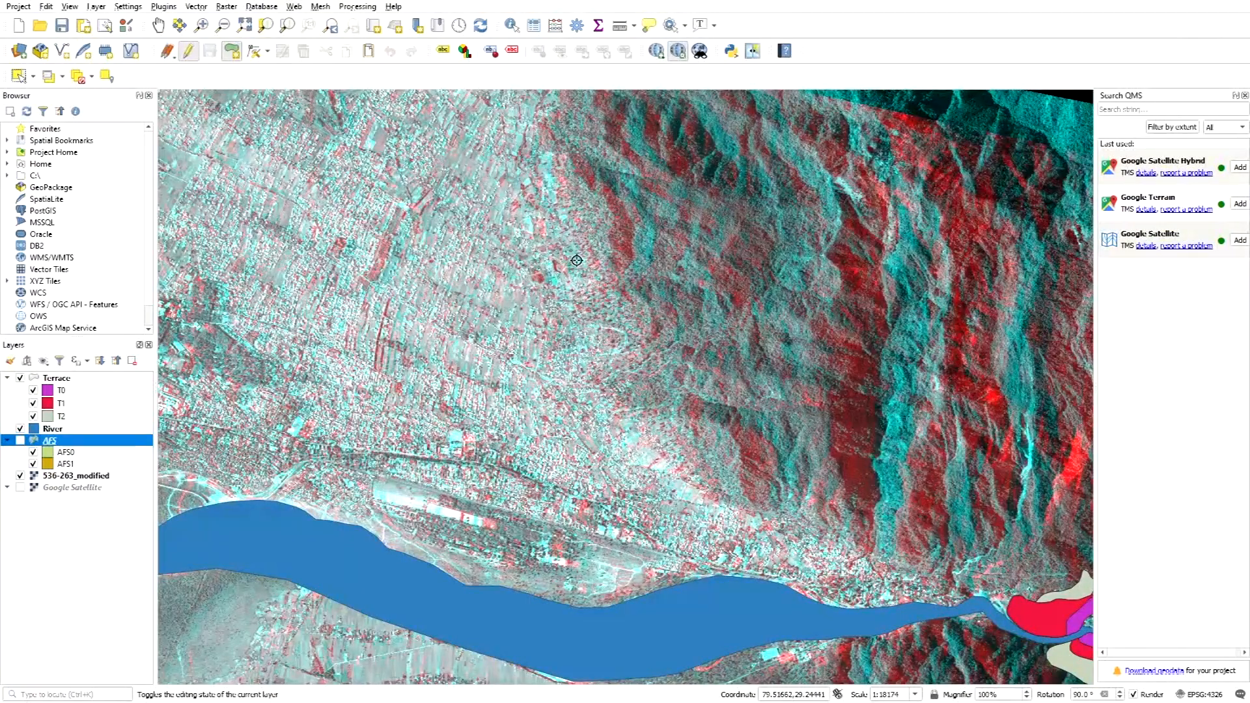
scroll(582, 339, "up", 1)
scroll(596, 337, "down", 1)
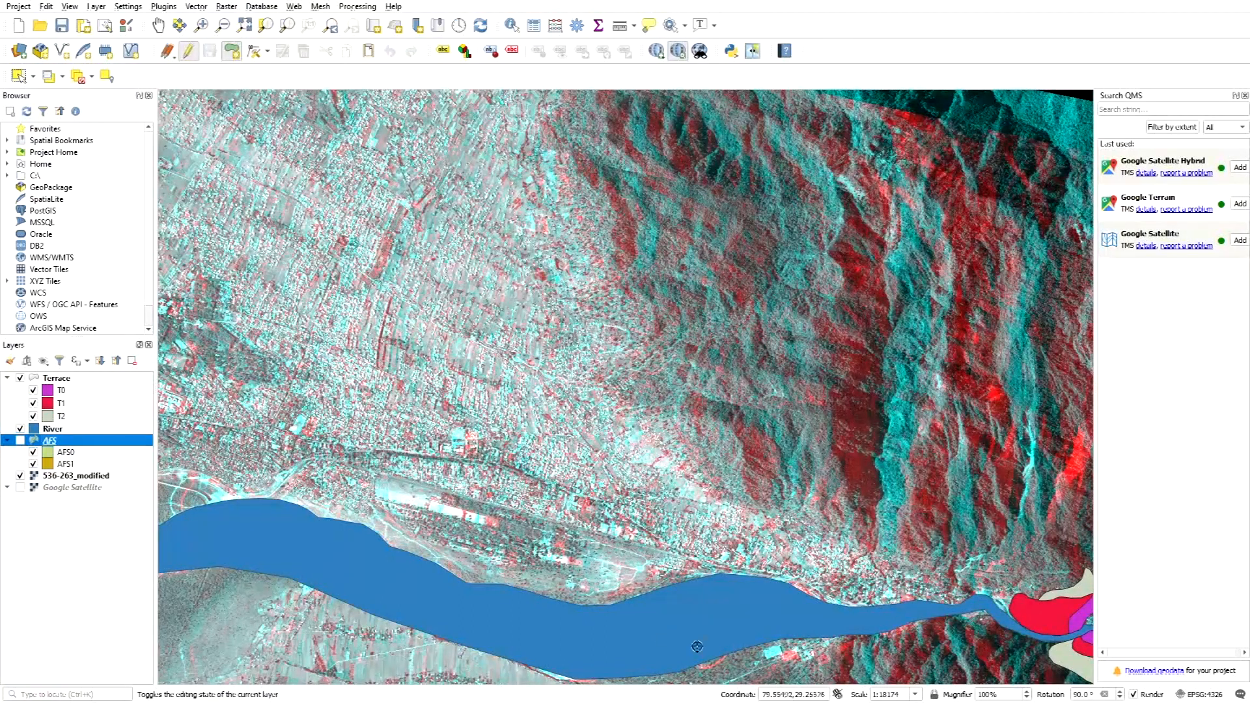
scroll(559, 218, "up", 1)
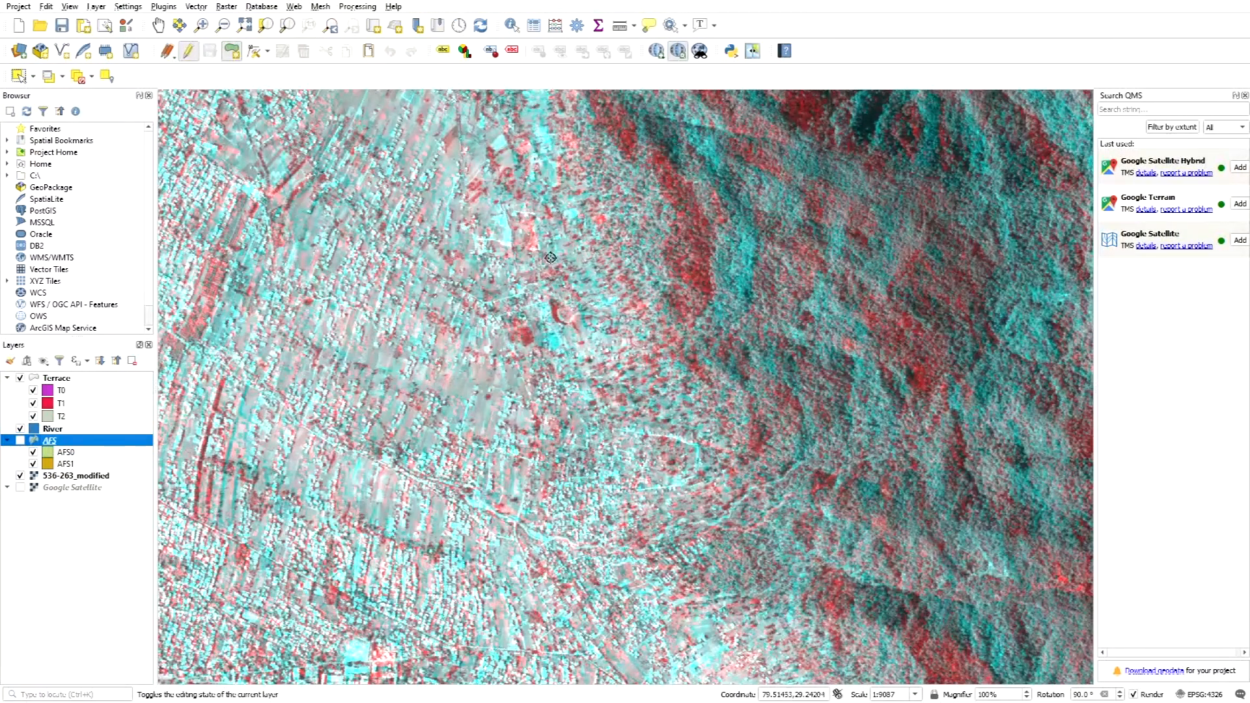
scroll(559, 326, "down", 2)
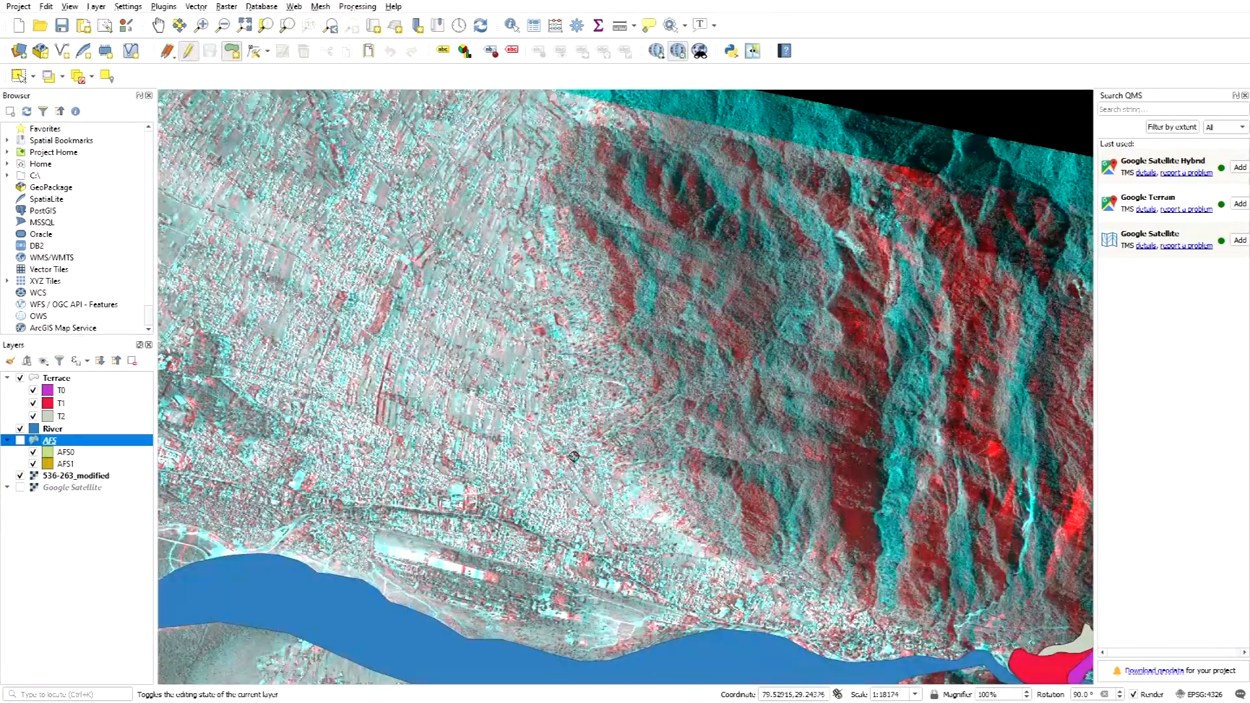
scroll(616, 498, "up", 2)
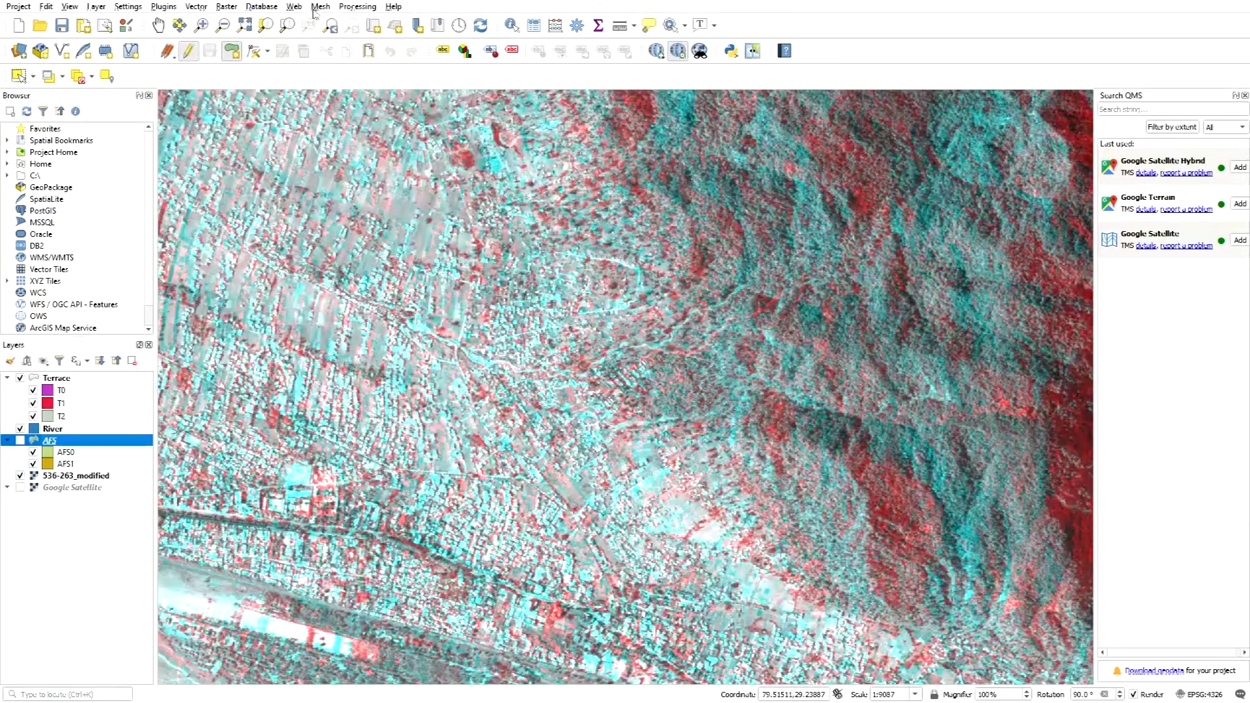
Step: Set up a new shapefile layer saved as Faults in the Lab folder, with Line as its geometry type
left_click(96, 8)
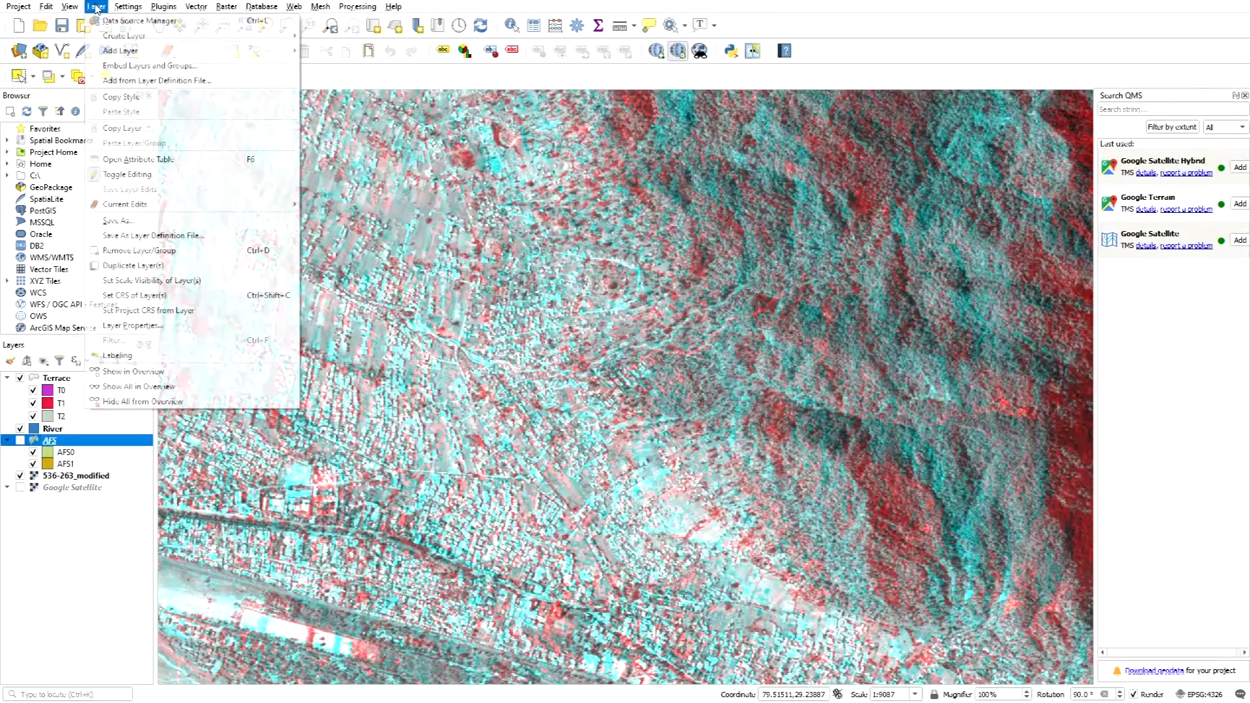
mouse_move(124, 39)
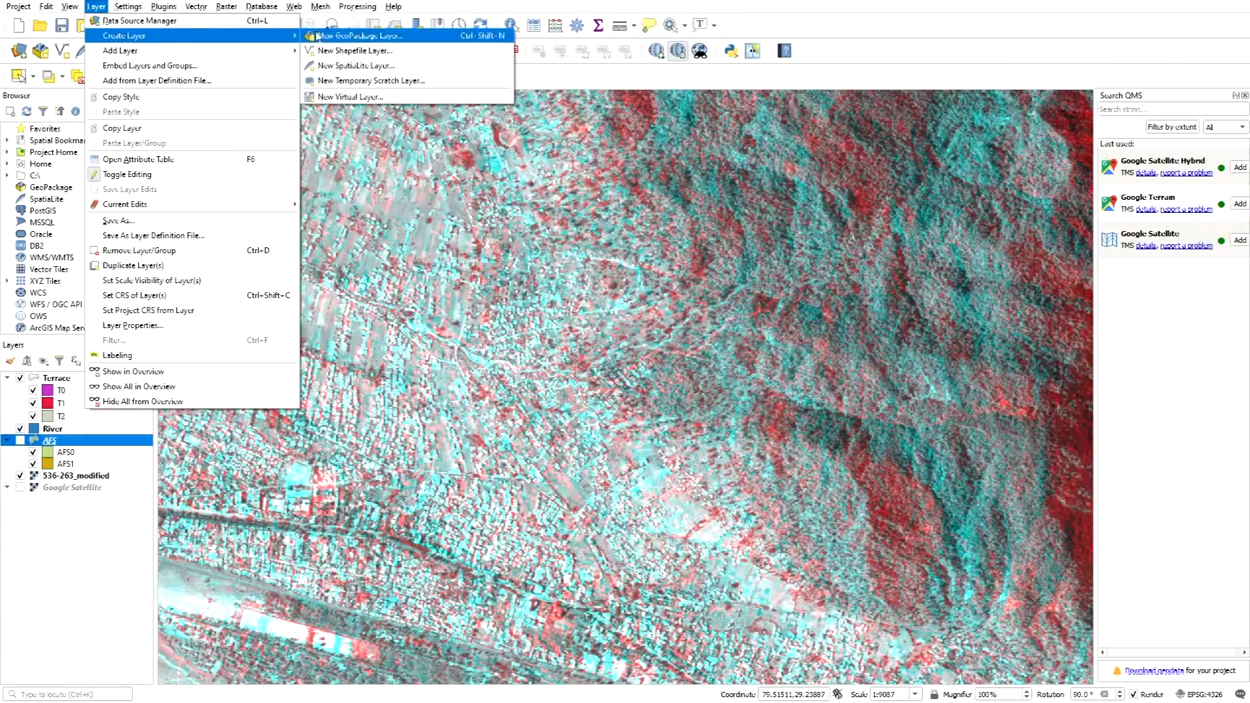
left_click(352, 50)
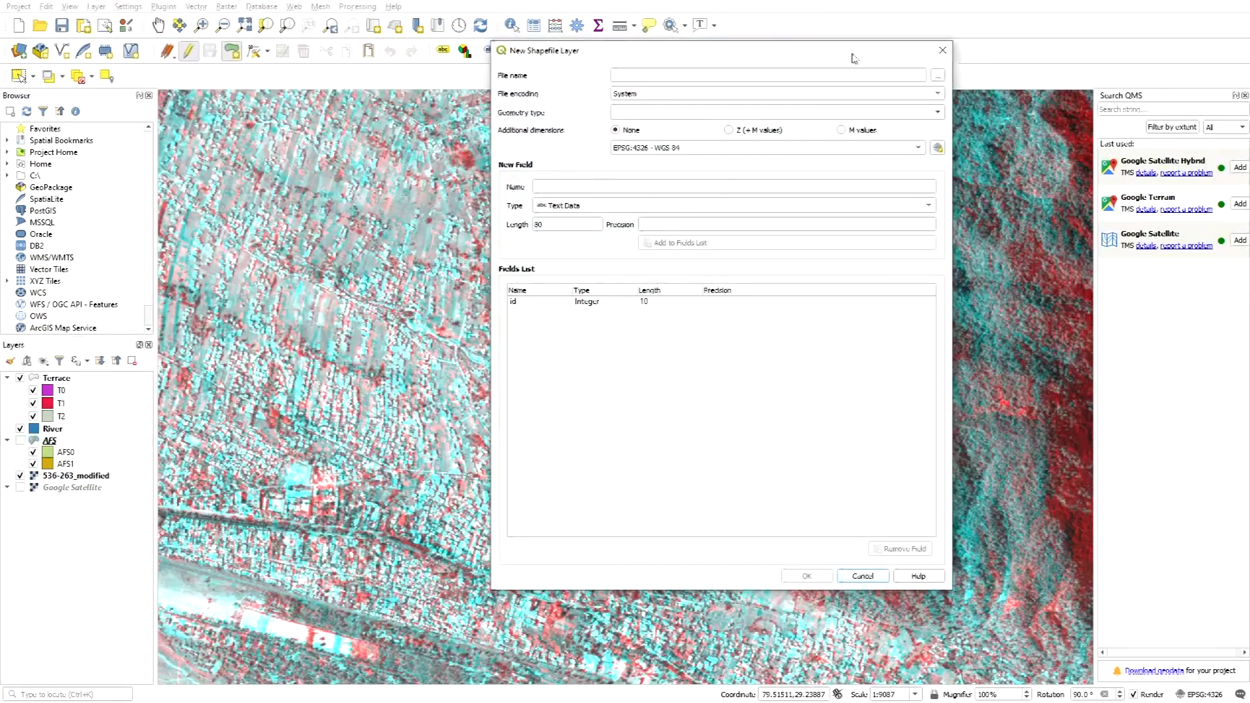
left_click_drag(854, 59, 890, 62)
left_click(973, 80)
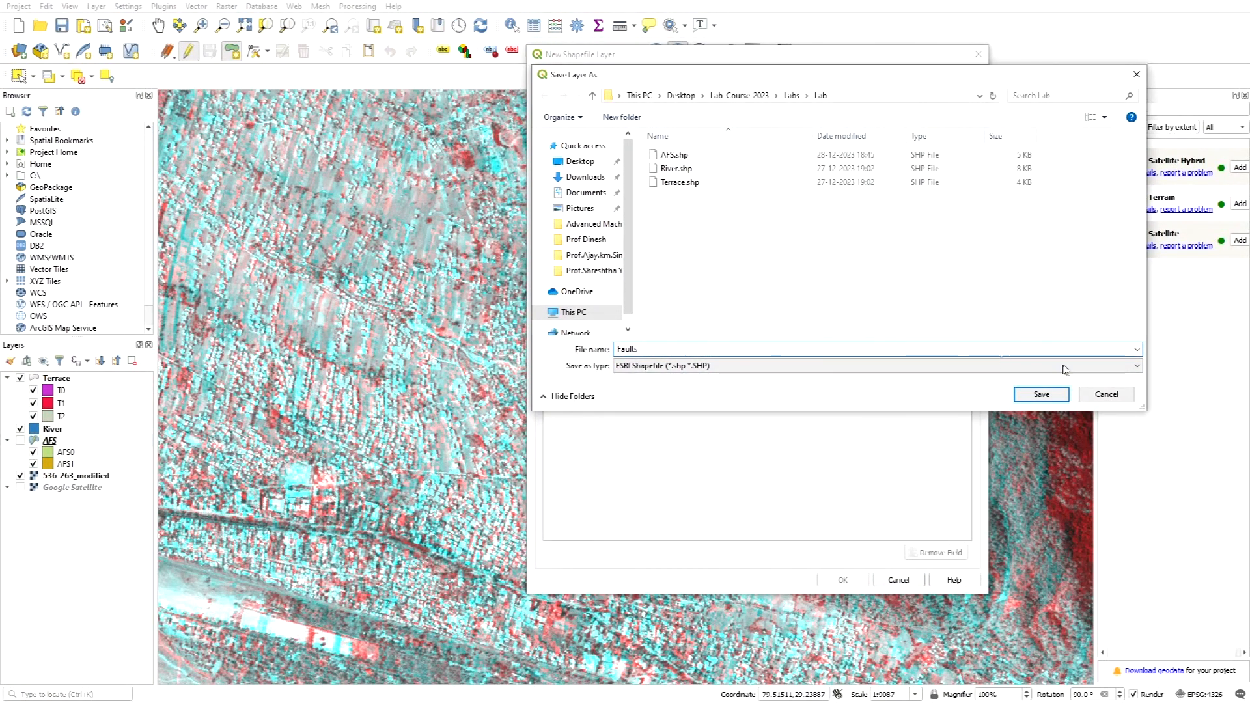
left_click(1040, 394)
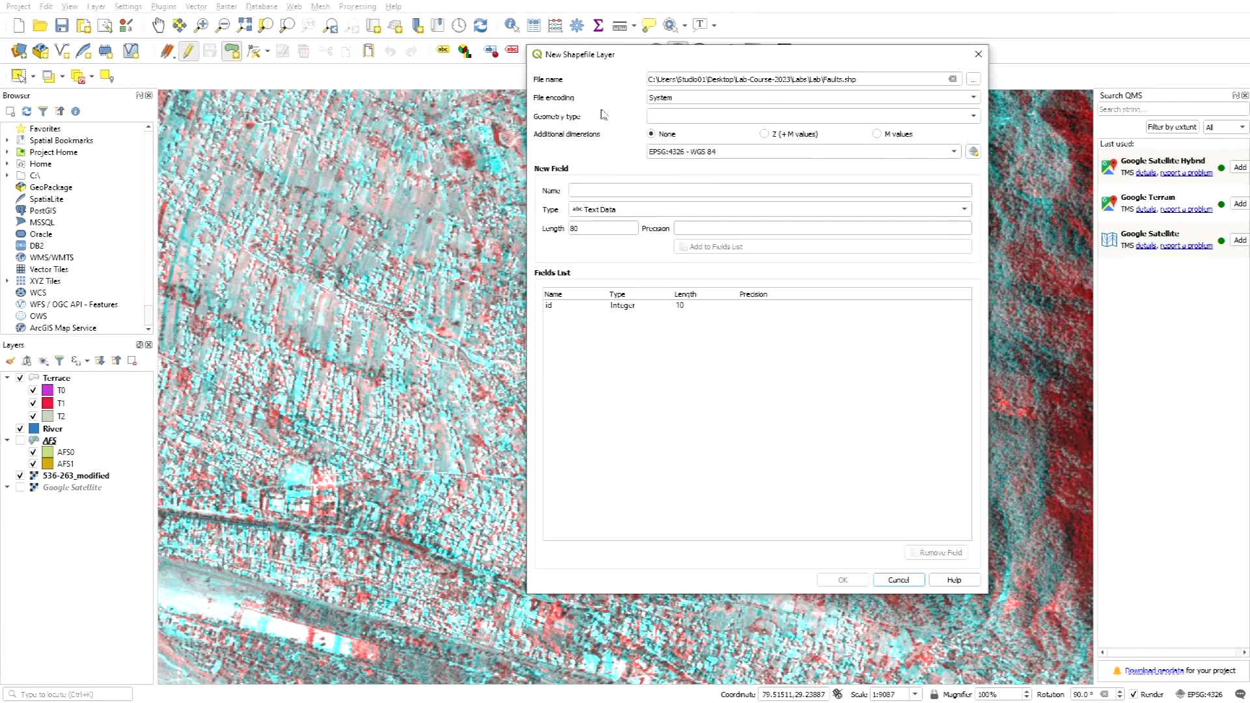
left_click(725, 118)
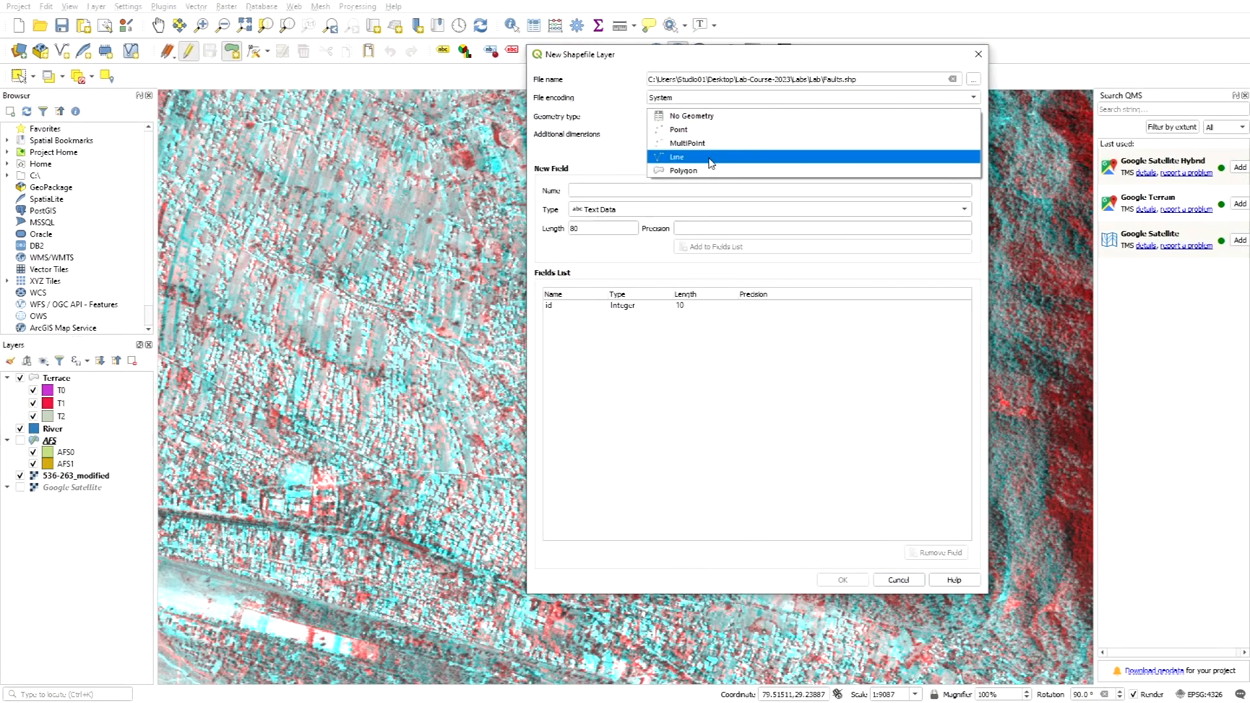
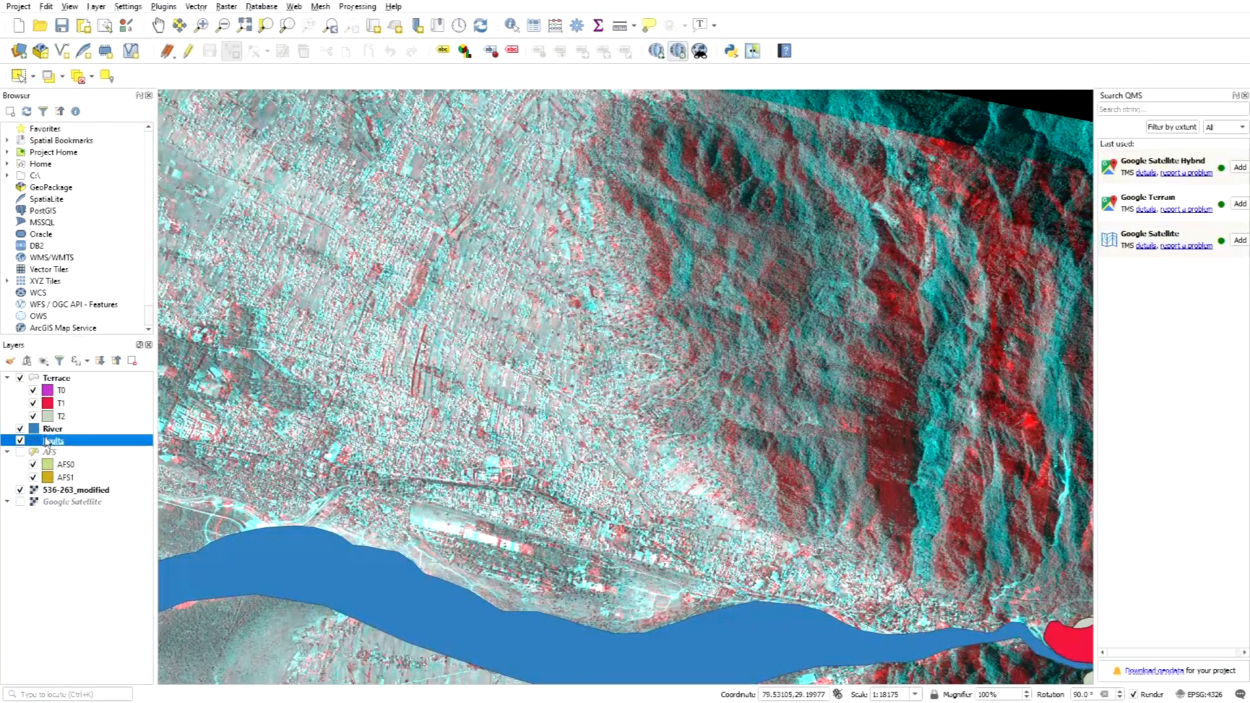
Step: Enable editing on the Faults layer and start a line feature along the hill front, from the built-up plain above the river
left_click(189, 52)
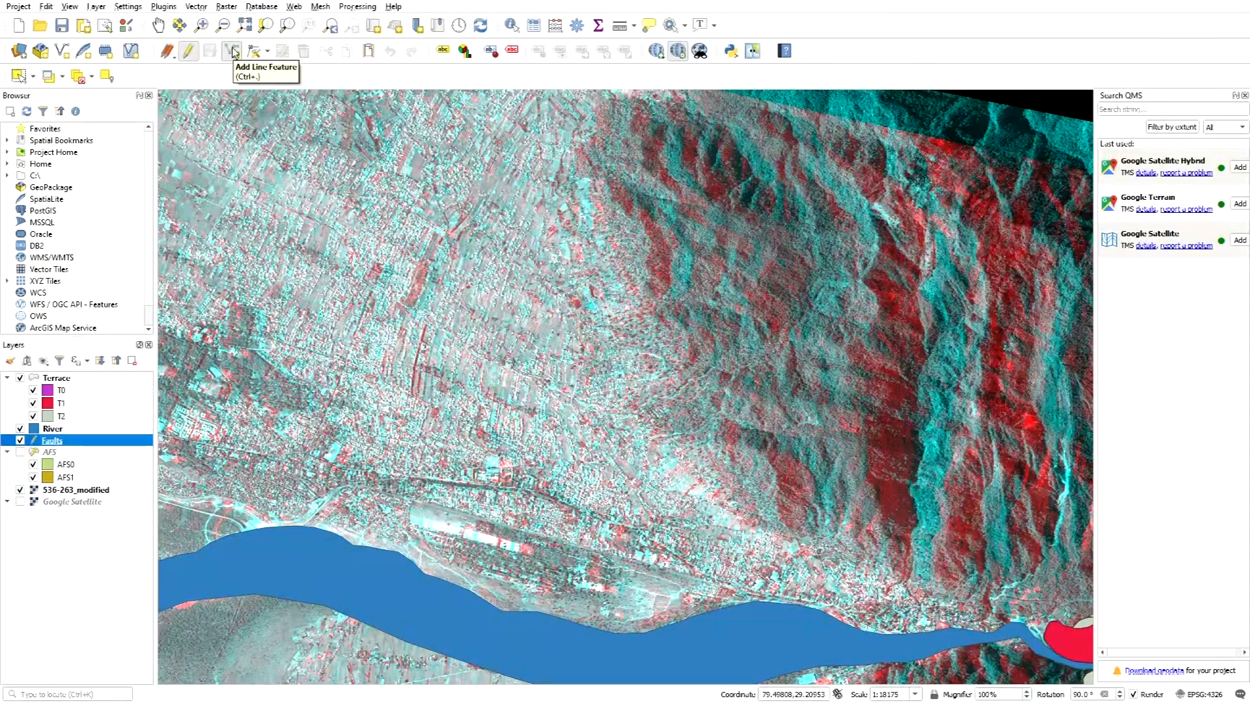
left_click(233, 54)
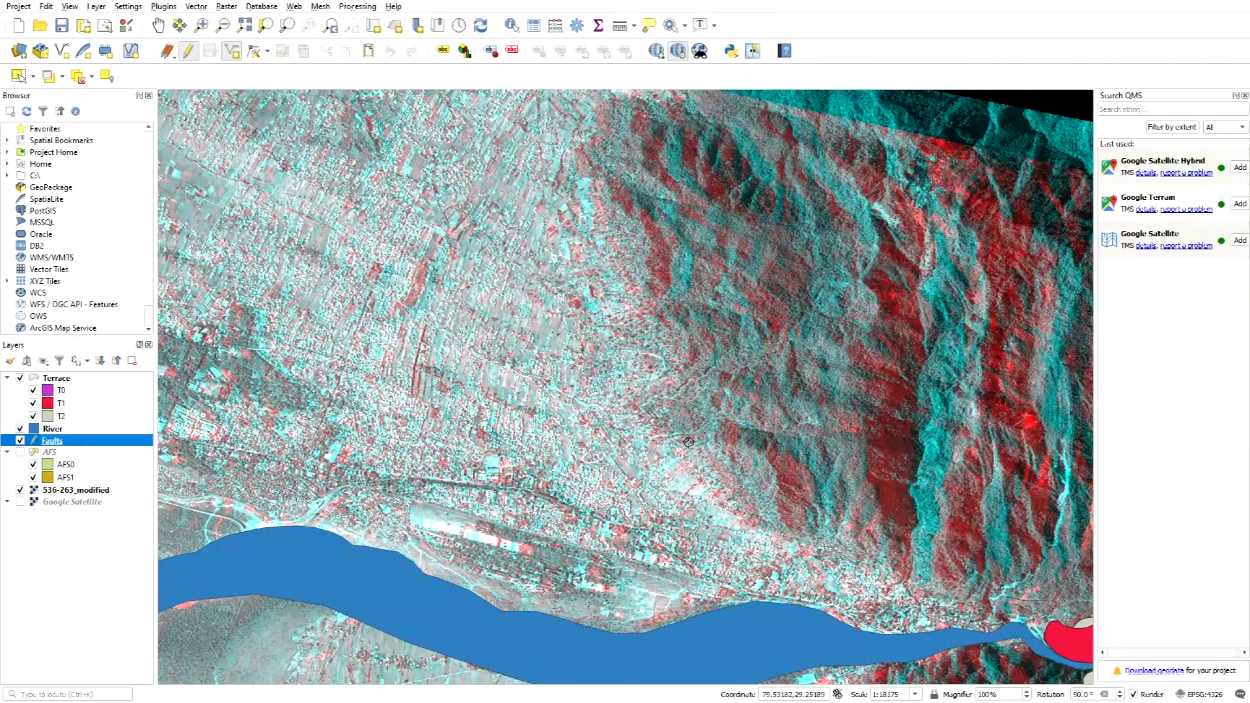
scroll(683, 456, "up", 1)
scroll(623, 499, "down", 1)
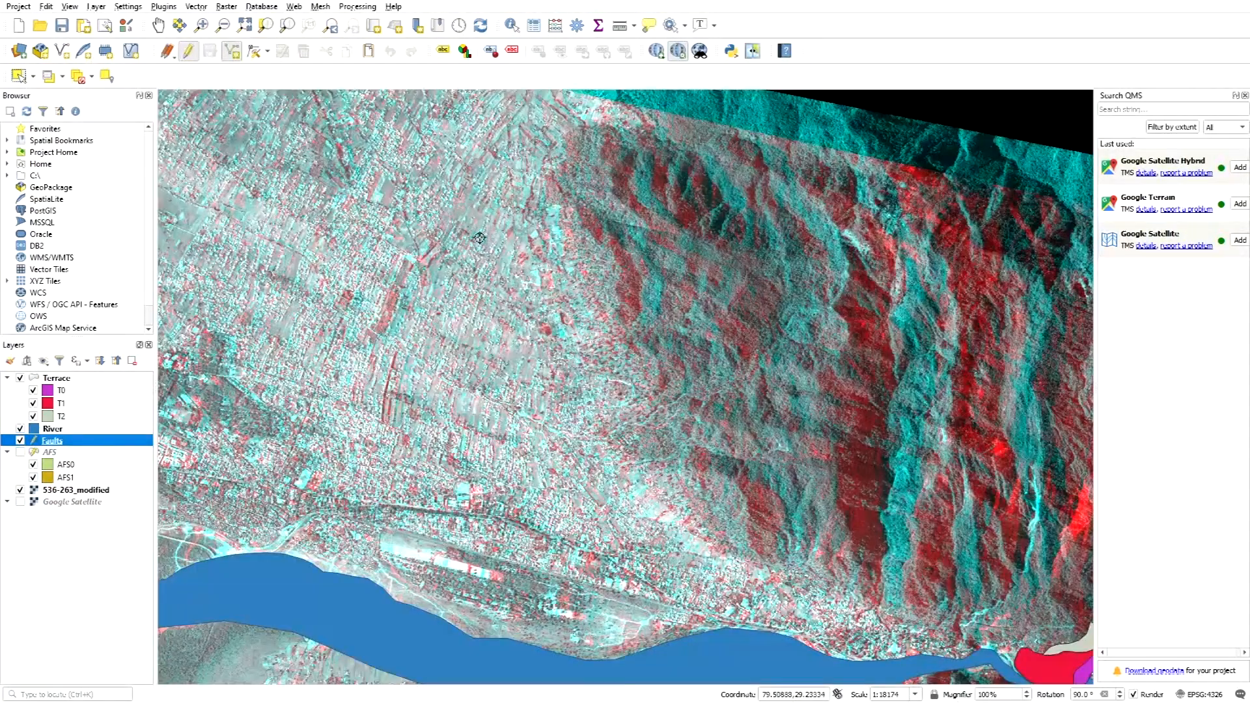
scroll(586, 207, "up", 1)
scroll(517, 260, "down", 1)
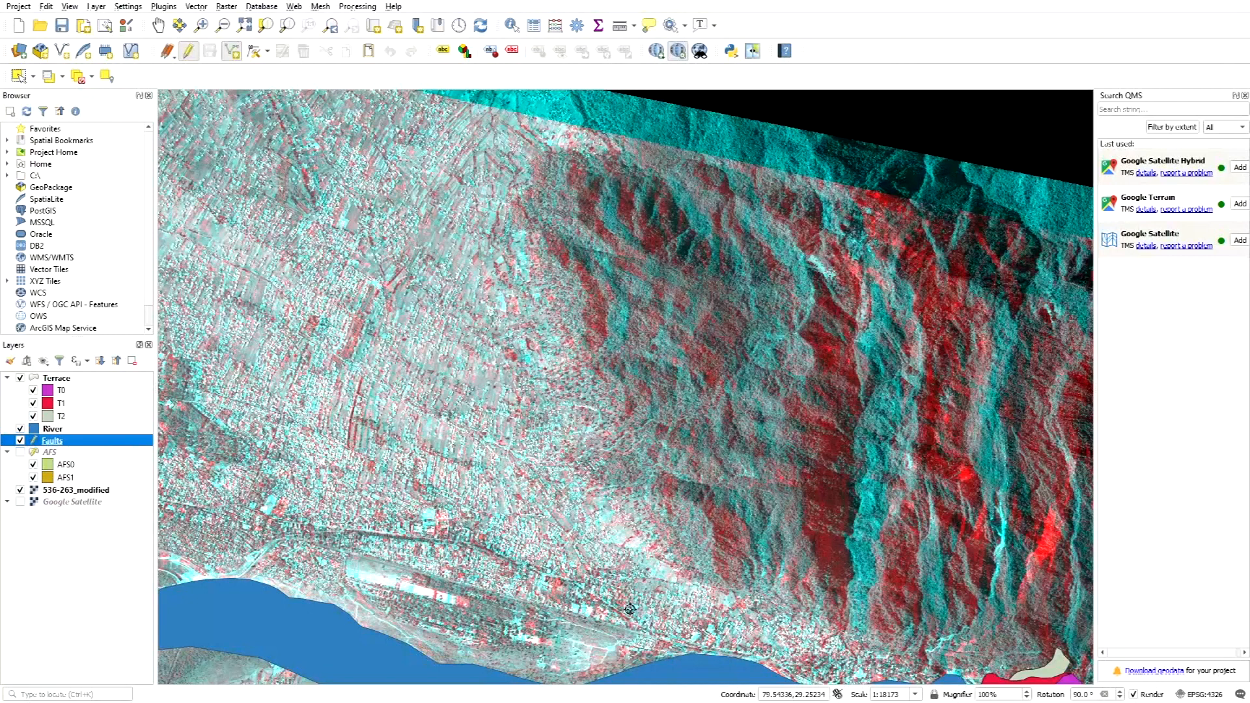
scroll(630, 609, "up", 1)
scroll(632, 534, "down", 1)
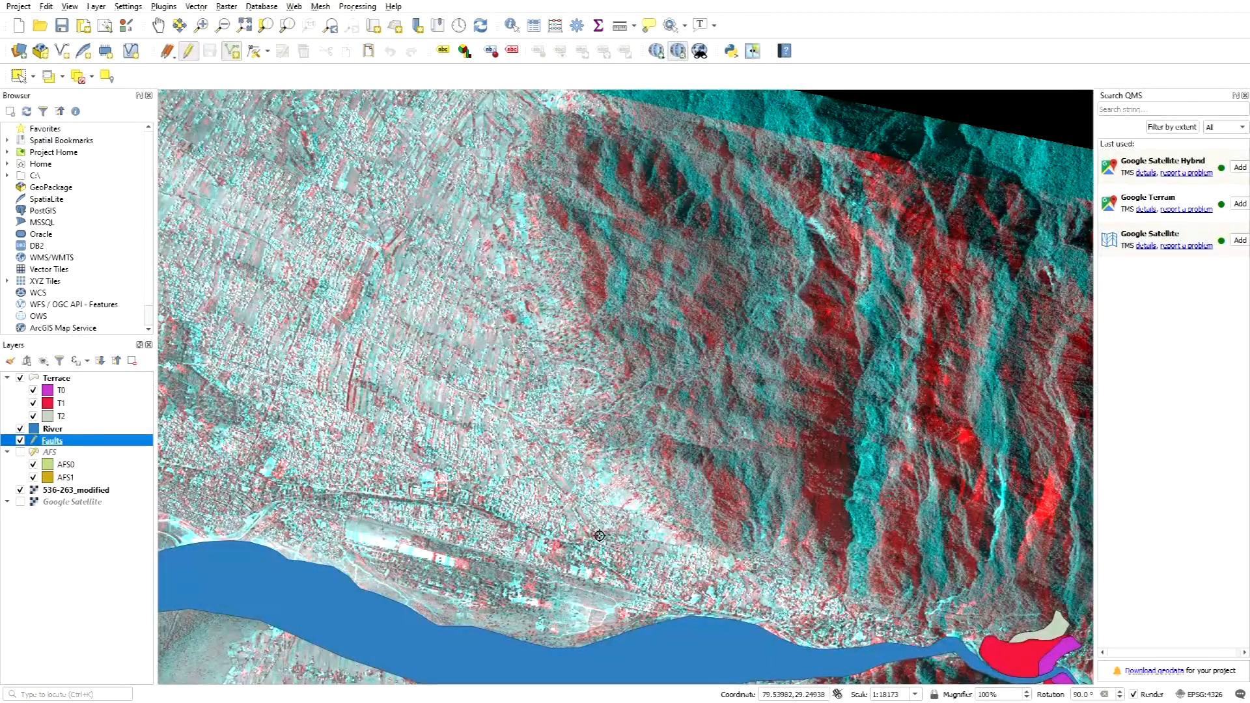
scroll(592, 501, "up", 1)
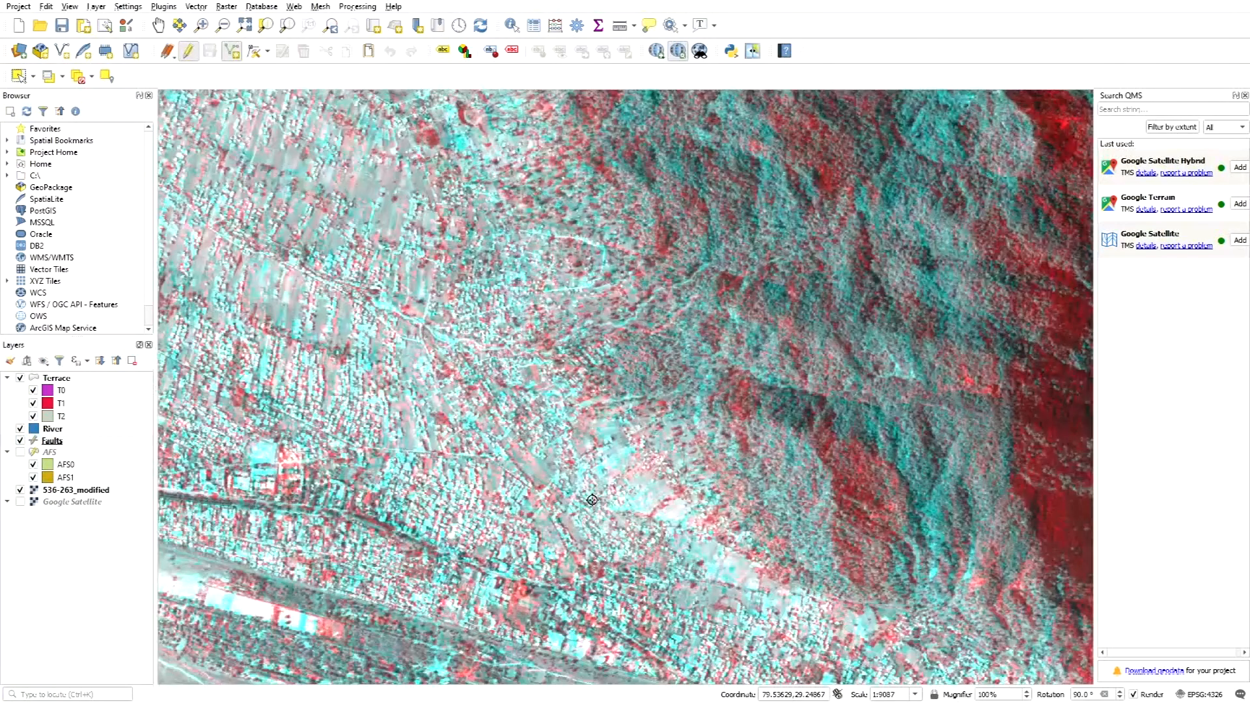
left_click(580, 493)
left_click(553, 352)
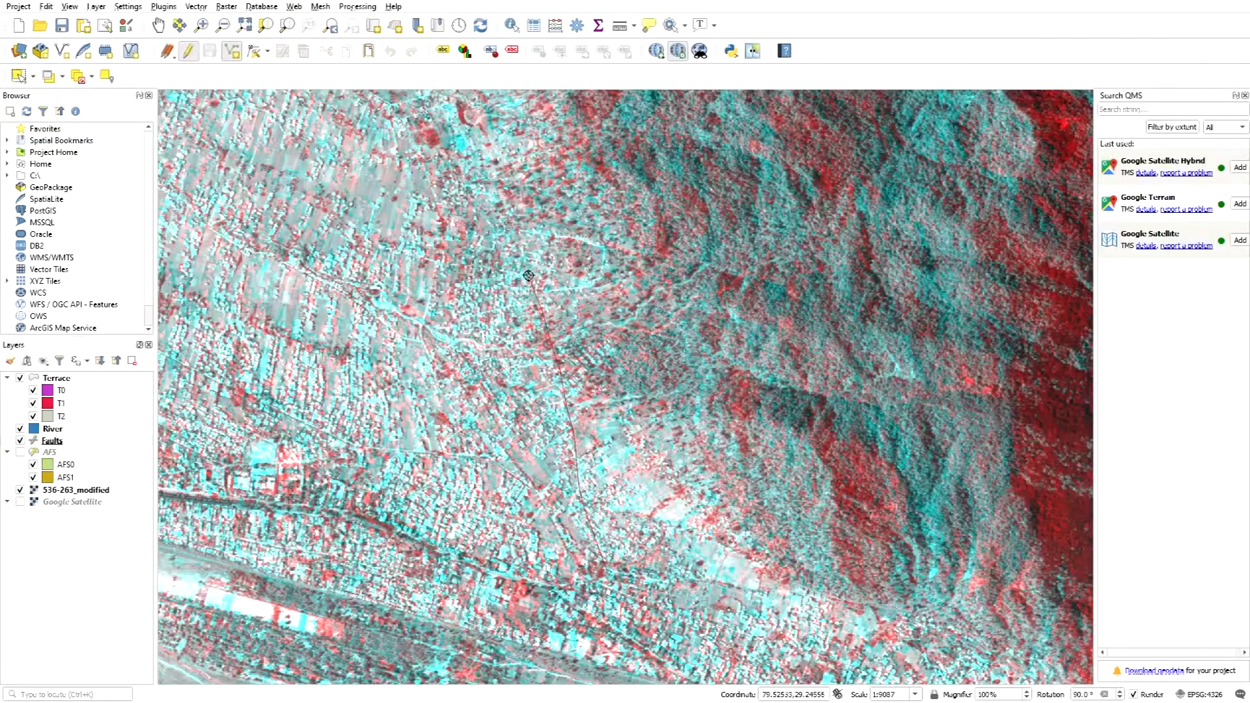
Step: Continue the fault line up along the boundary between plain and mountains, curve it around the hill's upper end, and finish it
scroll(577, 343, "down", 2)
scroll(600, 386, "up", 2)
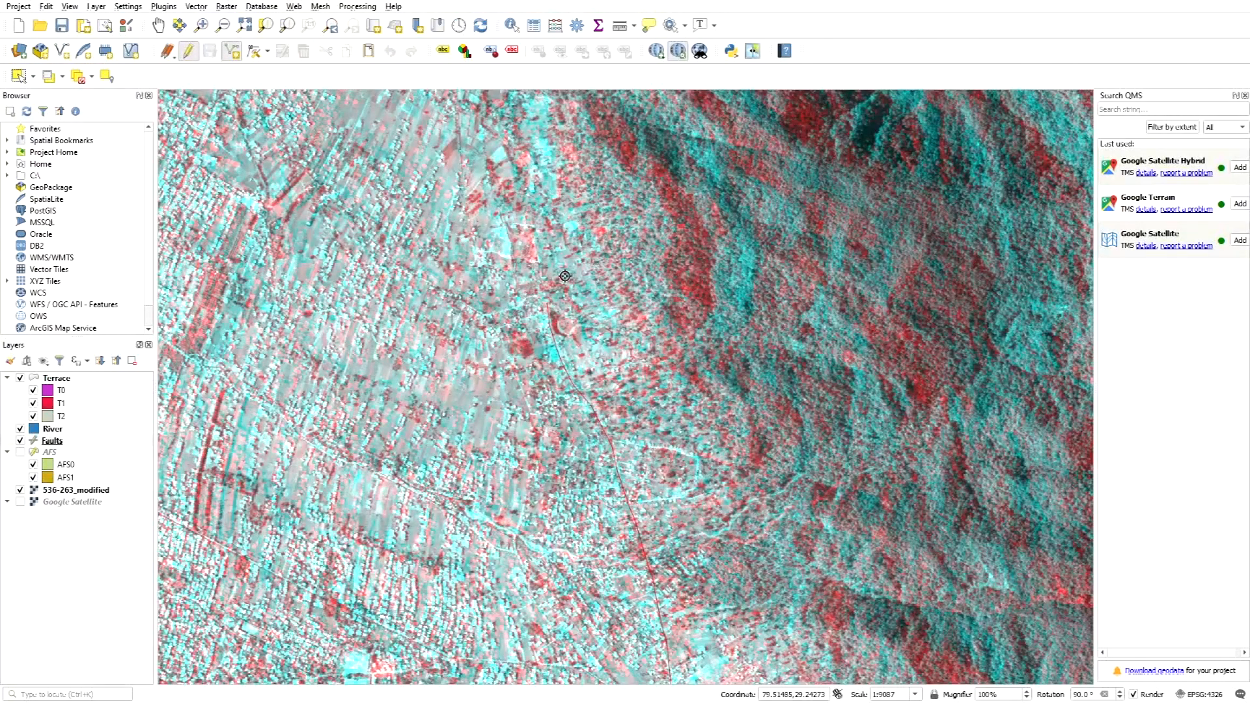
scroll(552, 293, "down", 1)
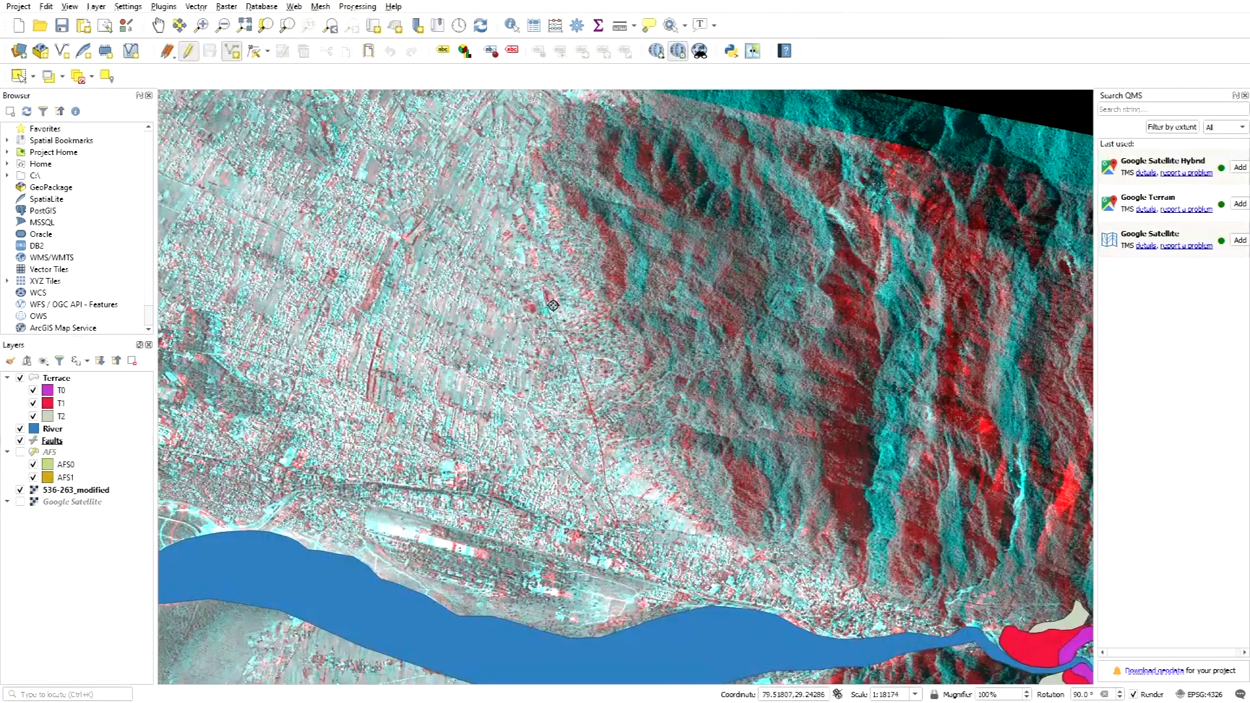
scroll(540, 261, "up", 1)
scroll(546, 296, "down", 1)
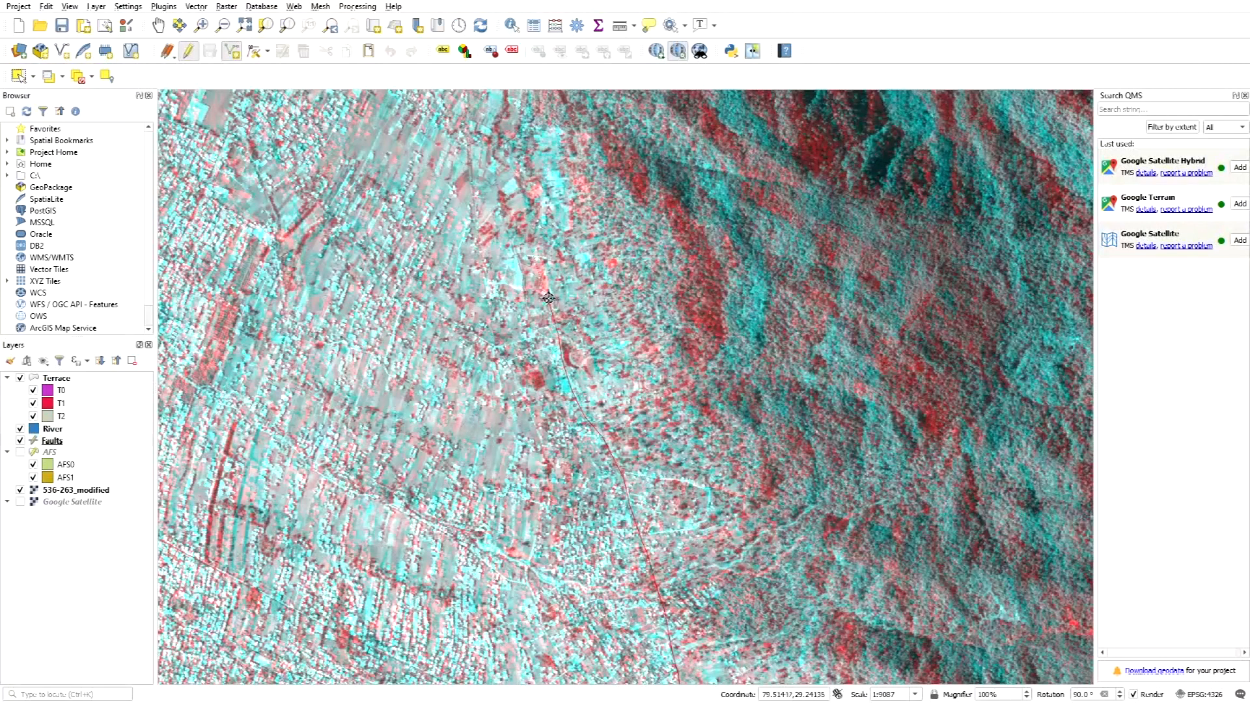
scroll(546, 261, "up", 1)
scroll(546, 261, "down", 1)
scroll(535, 202, "up", 1)
scroll(546, 259, "down", 1)
scroll(543, 177, "up", 1)
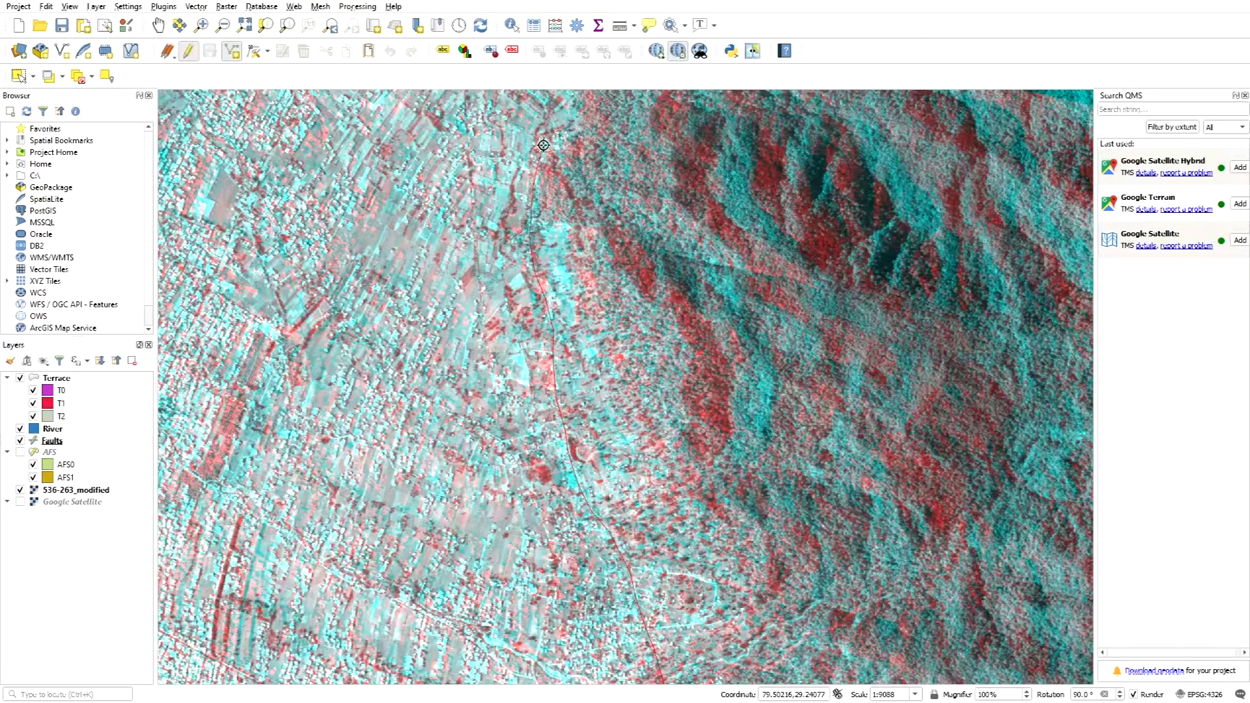
scroll(544, 140, "down", 1)
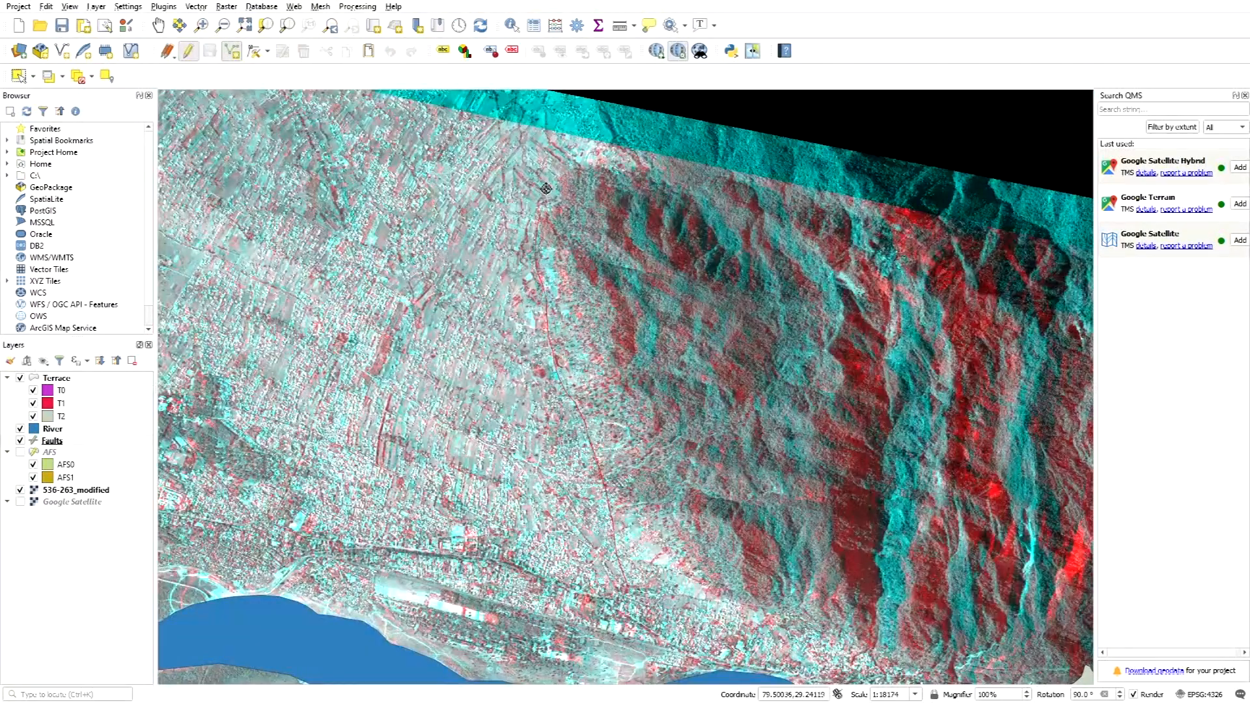
scroll(547, 188, "up", 1)
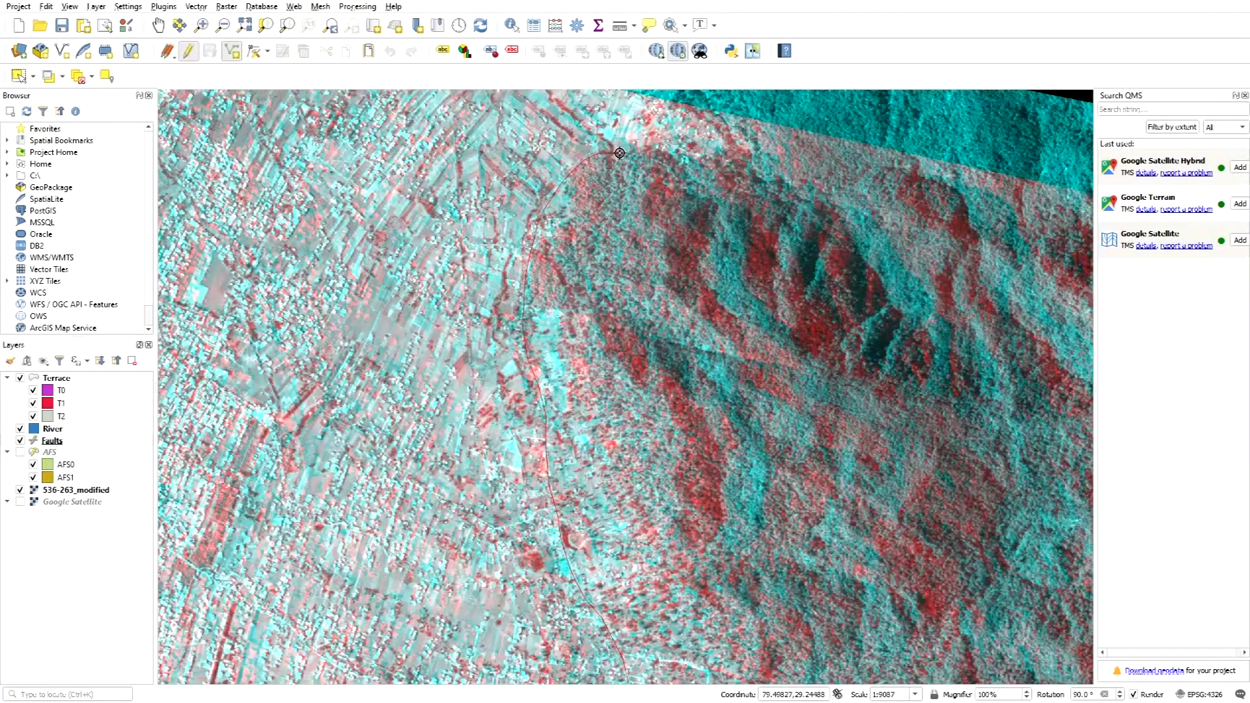
scroll(619, 153, "down", 2)
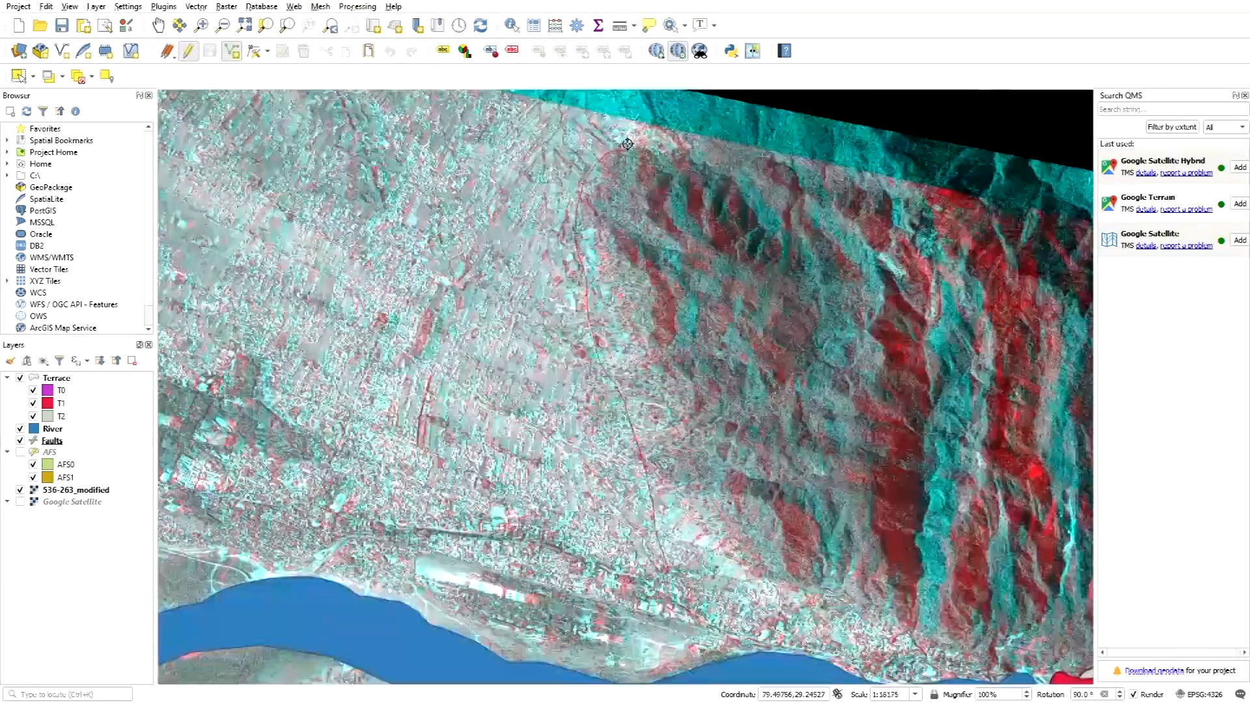
scroll(627, 143, "up", 3)
right_click(608, 196)
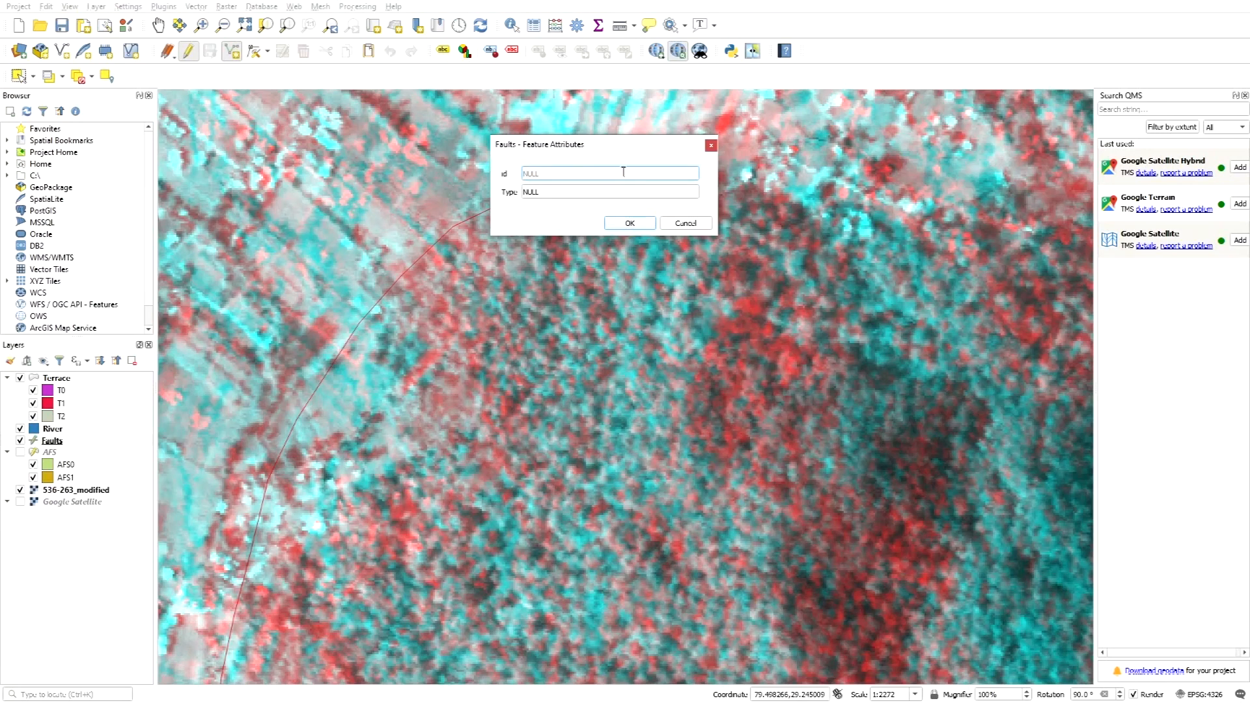
Step: Give the new fault line id 1 and Type Thrust Fault, and save its attributes
left_click(558, 191)
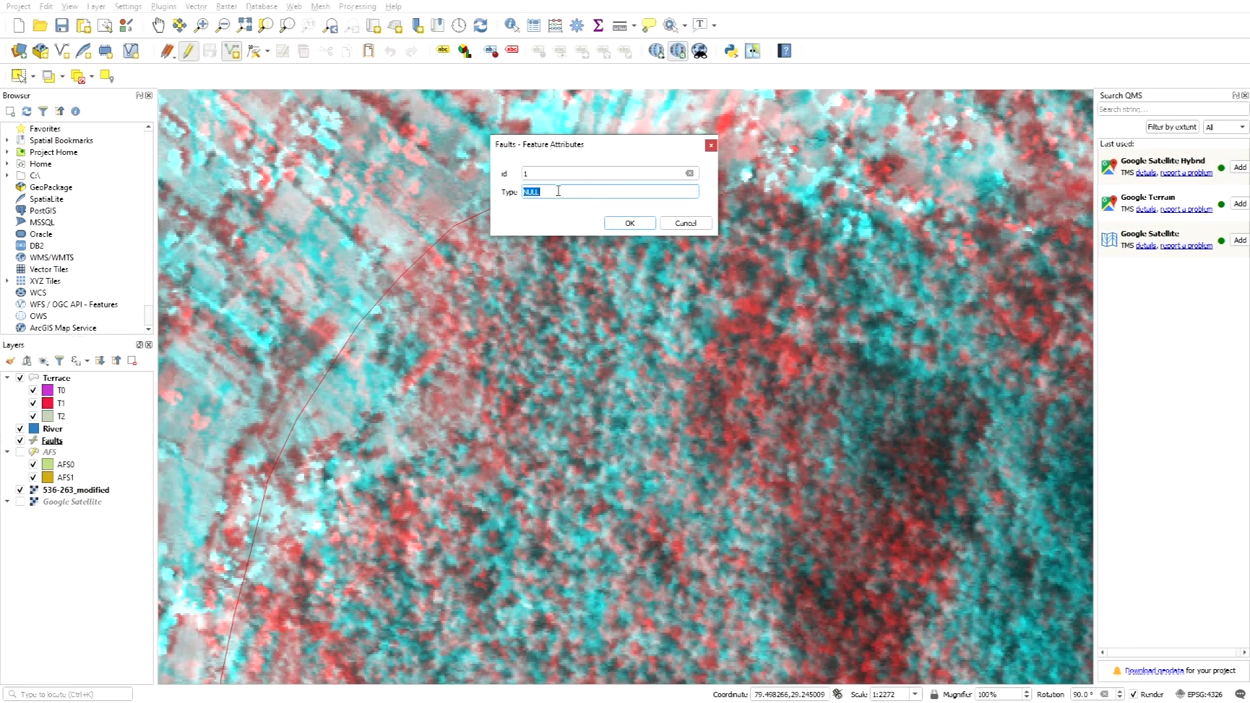
type("Thrust Fault")
left_click_drag(599, 149, 696, 148)
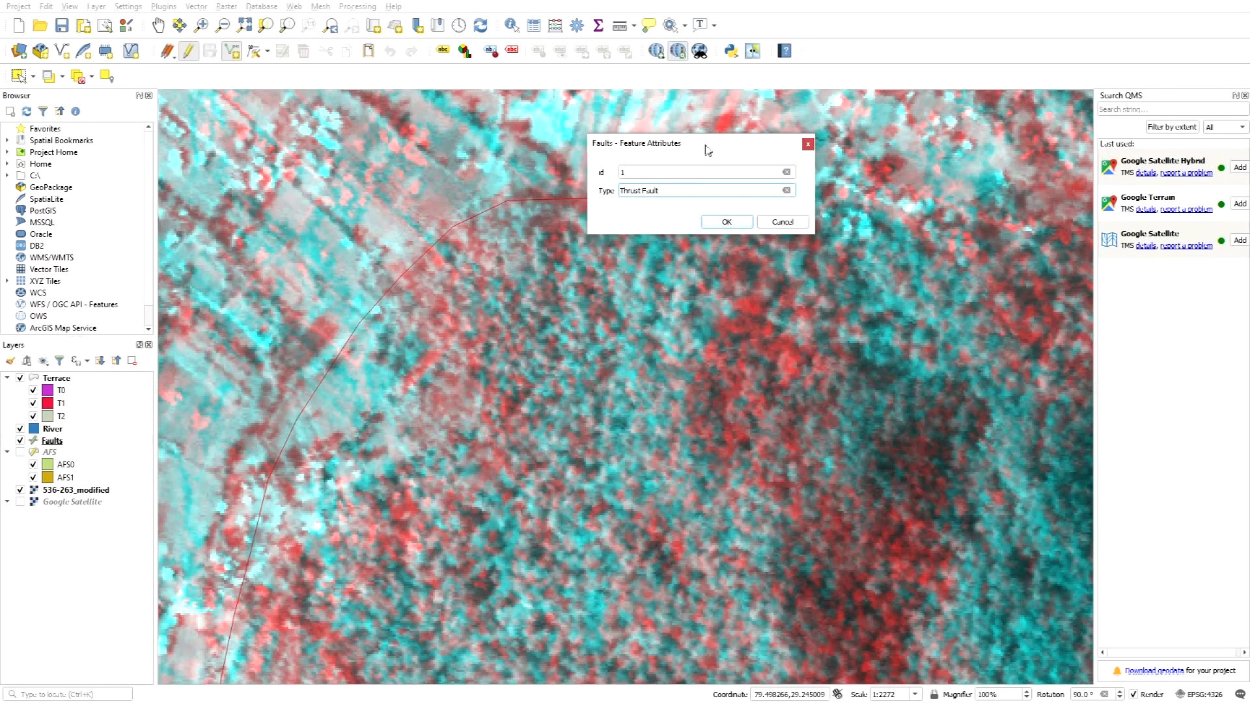
left_click(727, 222)
Step: Examine the mountain front on both sides of the river, including the white stream channel below it, for further fault traces
scroll(682, 287, "down", 2)
scroll(590, 310, "down", 1)
scroll(557, 315, "down", 1)
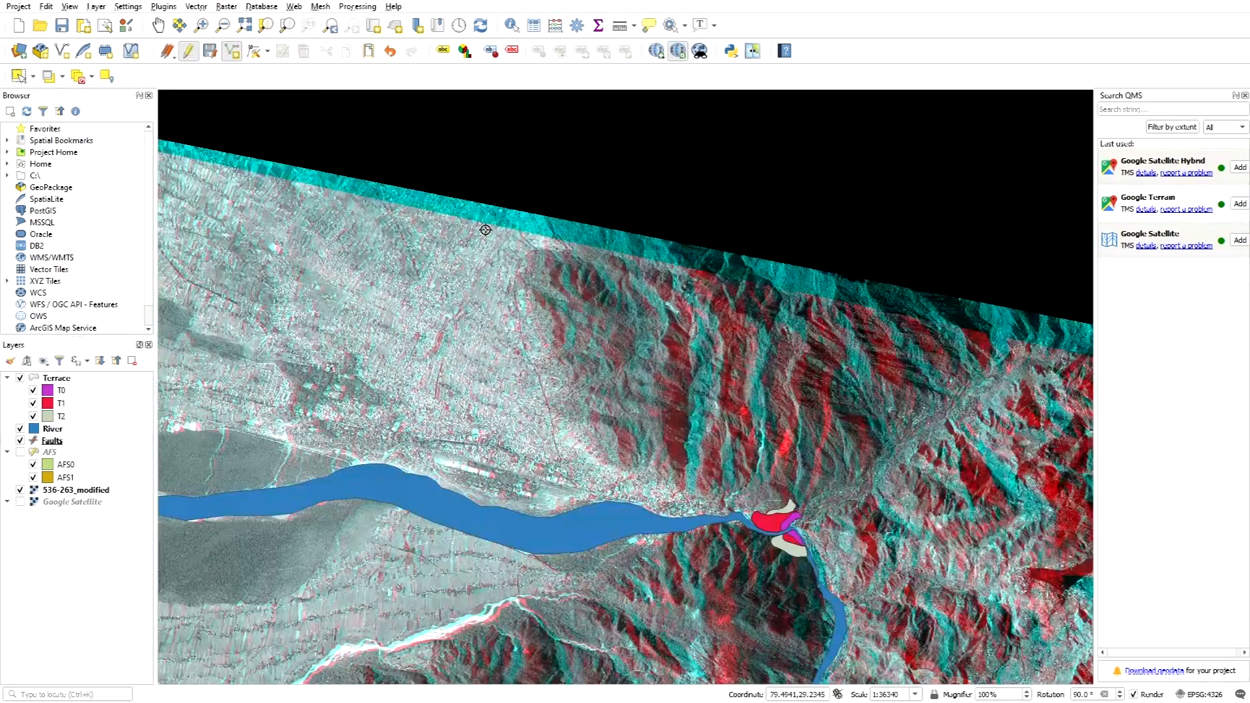
scroll(526, 354, "up", 1)
scroll(480, 267, "down", 1)
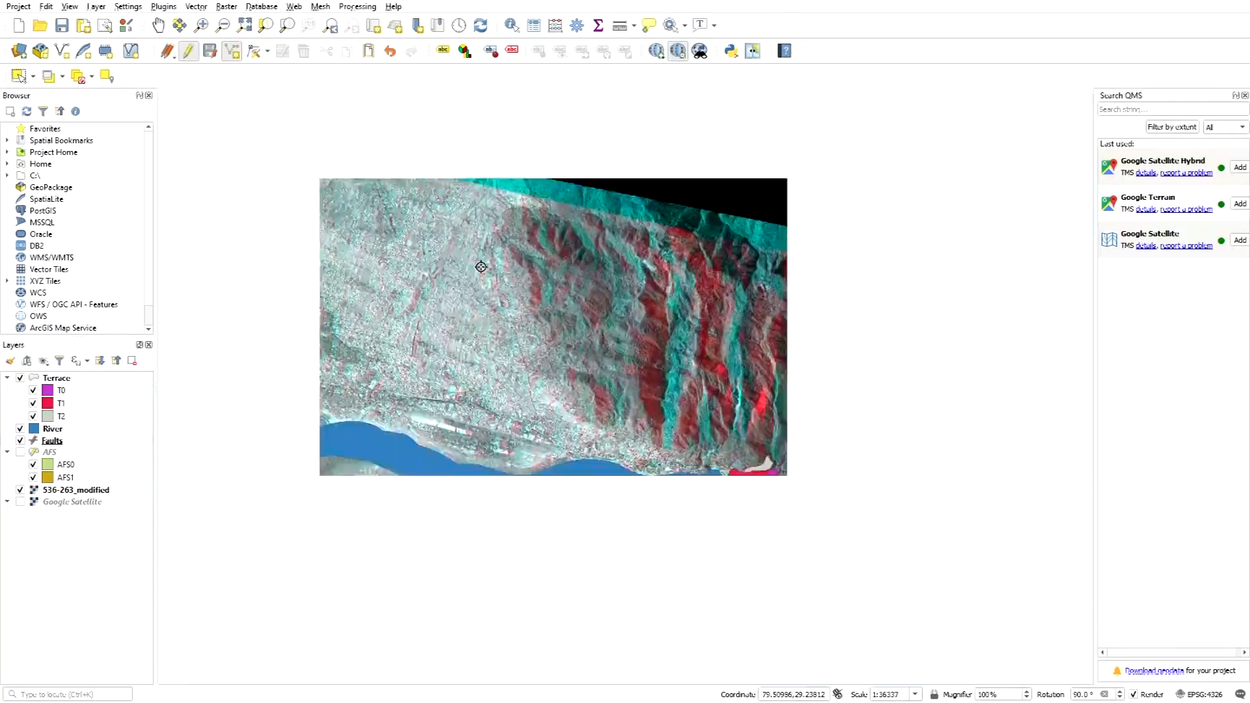
scroll(537, 375, "up", 1)
scroll(519, 339, "down", 1)
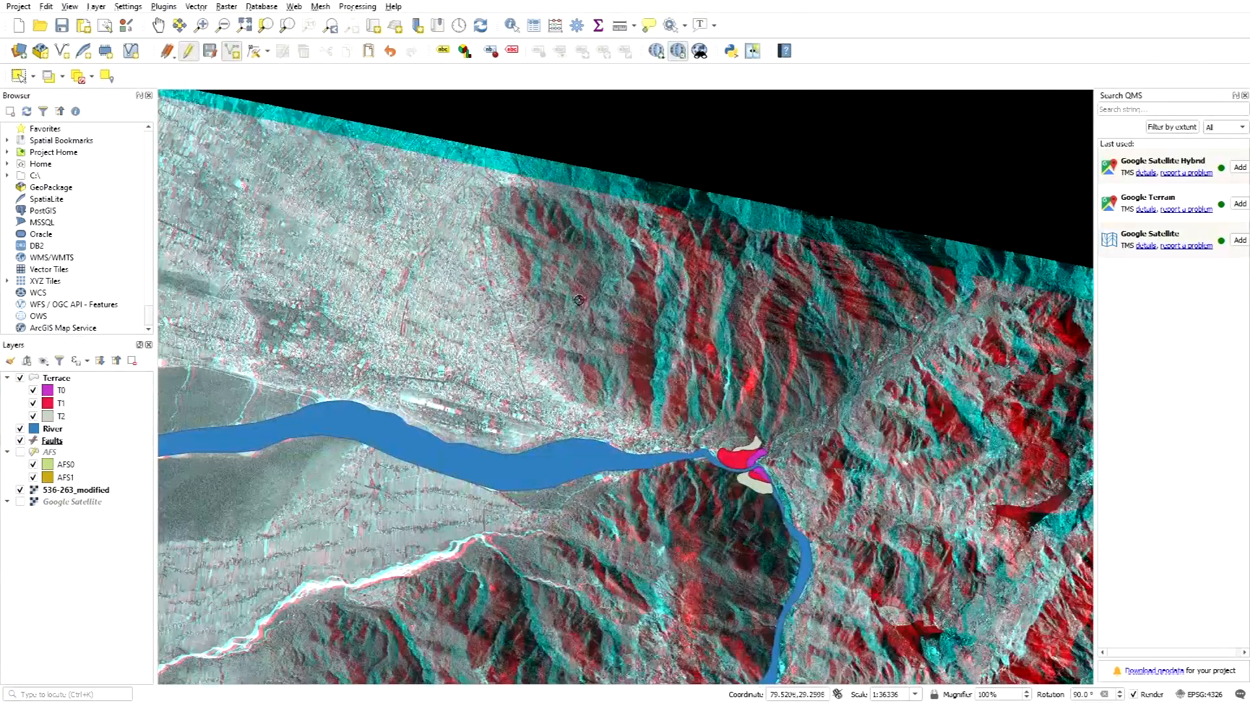
scroll(579, 300, "down", 1)
scroll(421, 501, "up", 1)
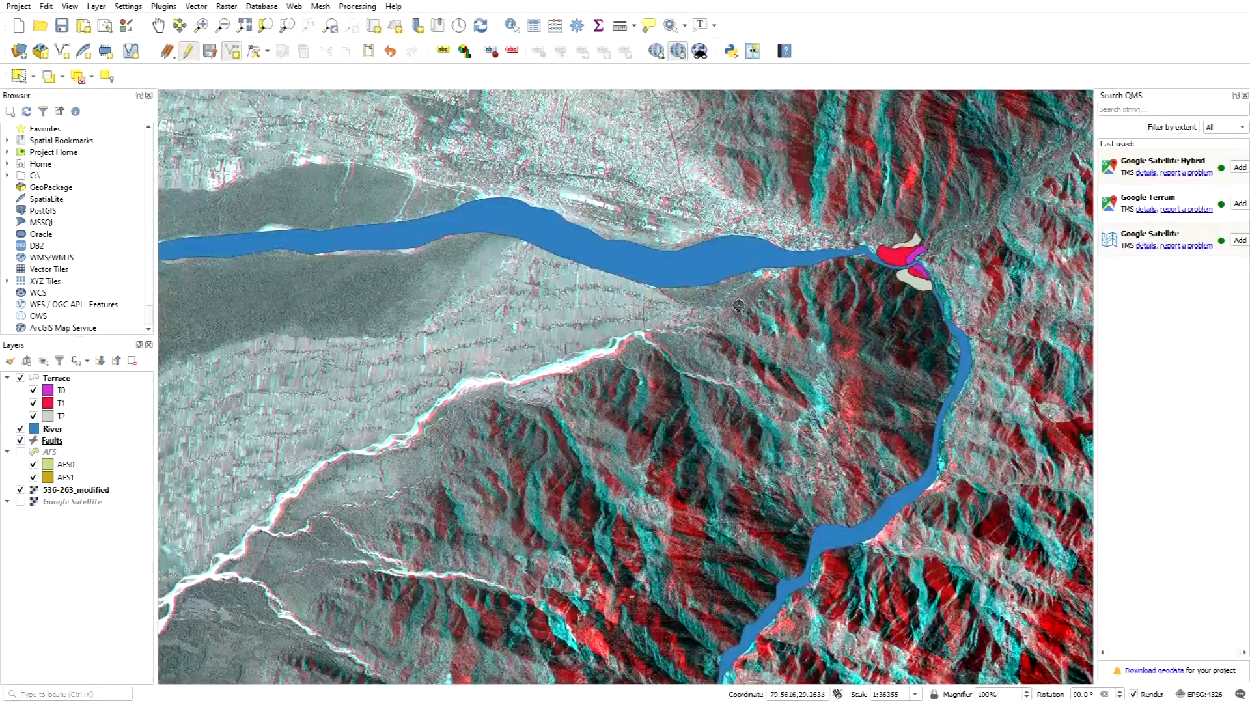
scroll(697, 345, "down", 1)
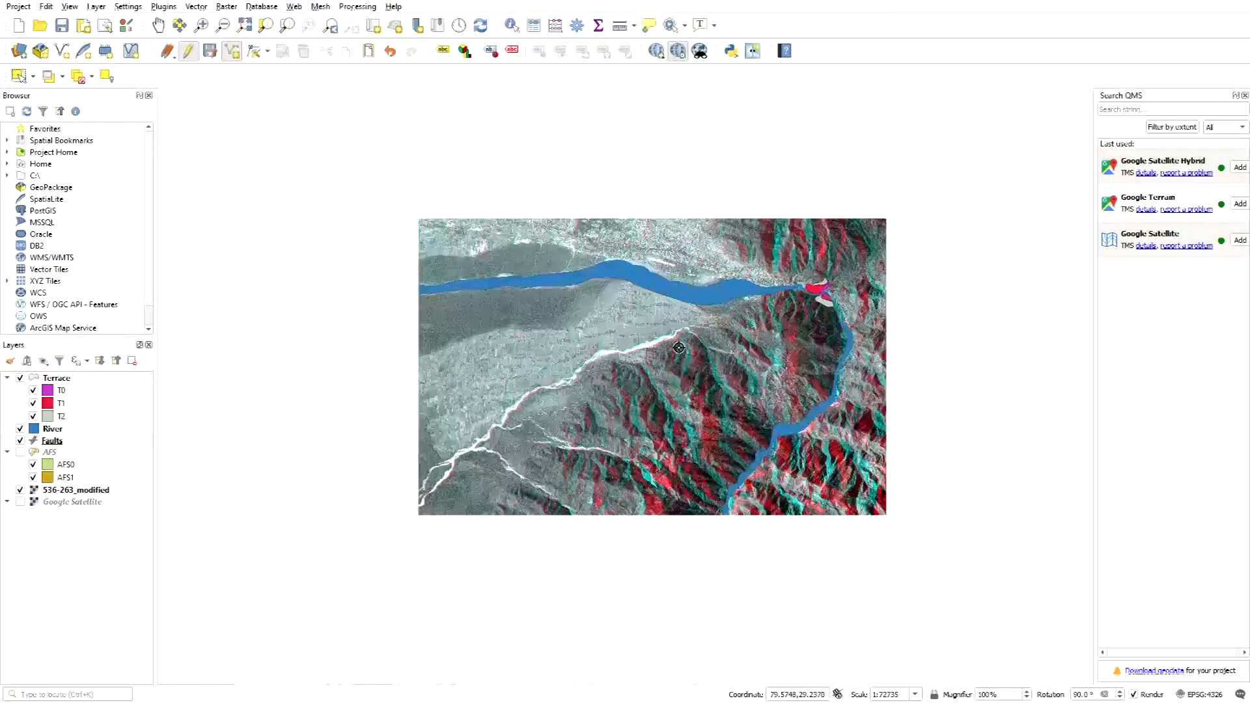
scroll(633, 371, "up", 2)
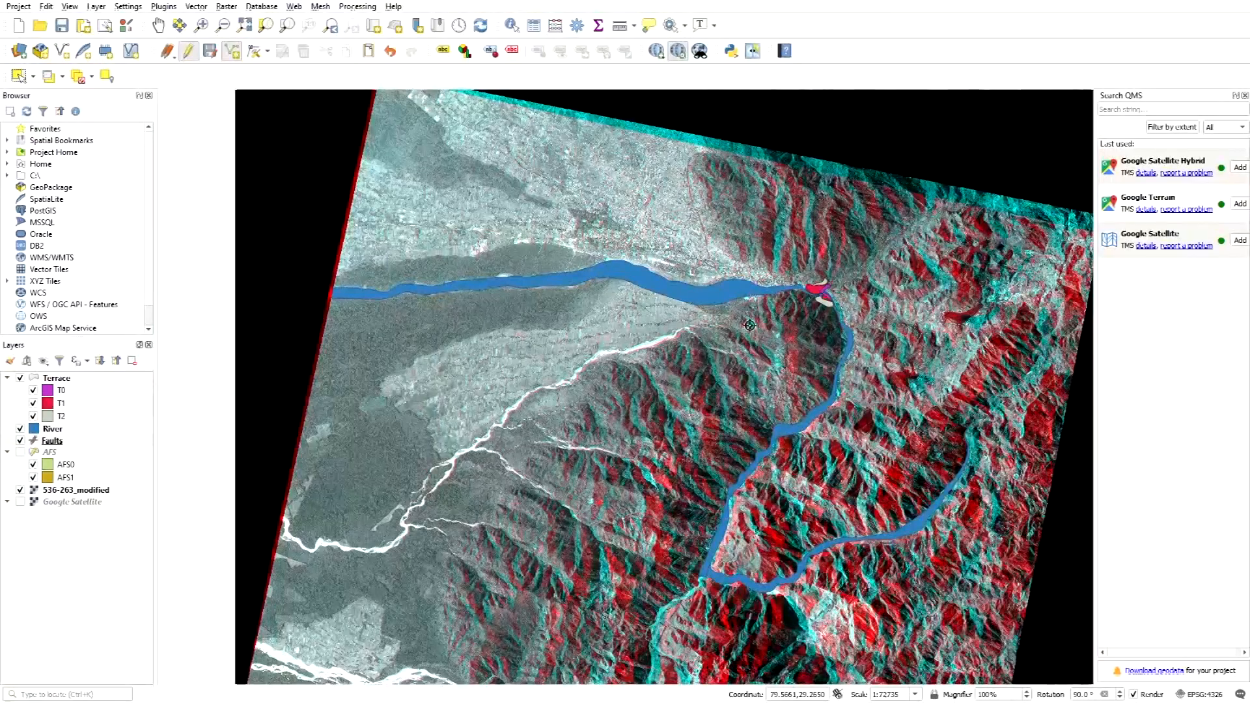
scroll(624, 364, "up", 2)
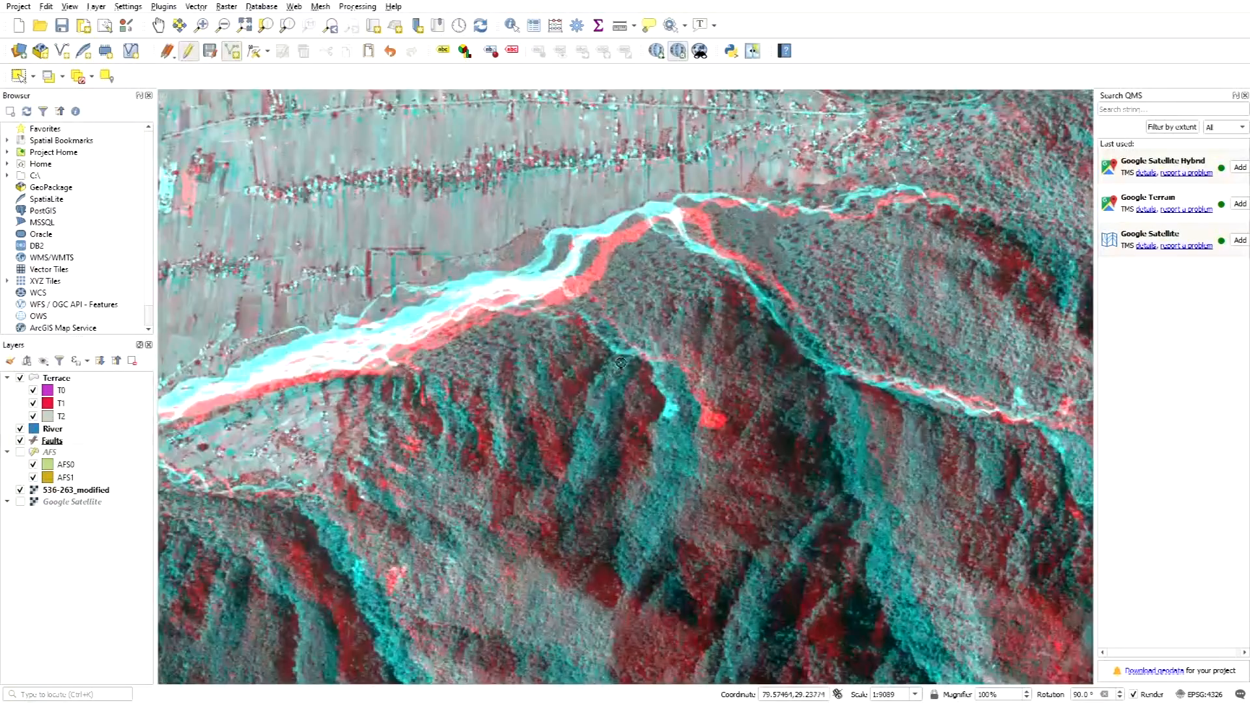
scroll(724, 291, "down", 2)
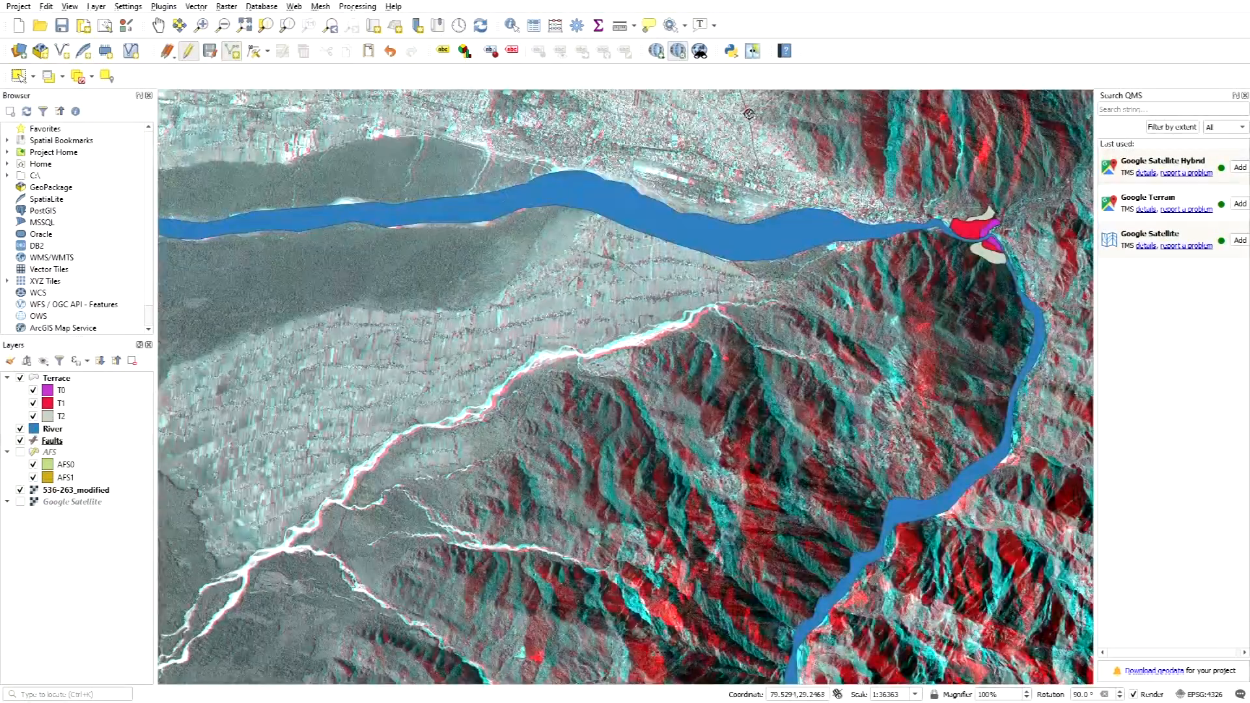
scroll(729, 130, "up", 2)
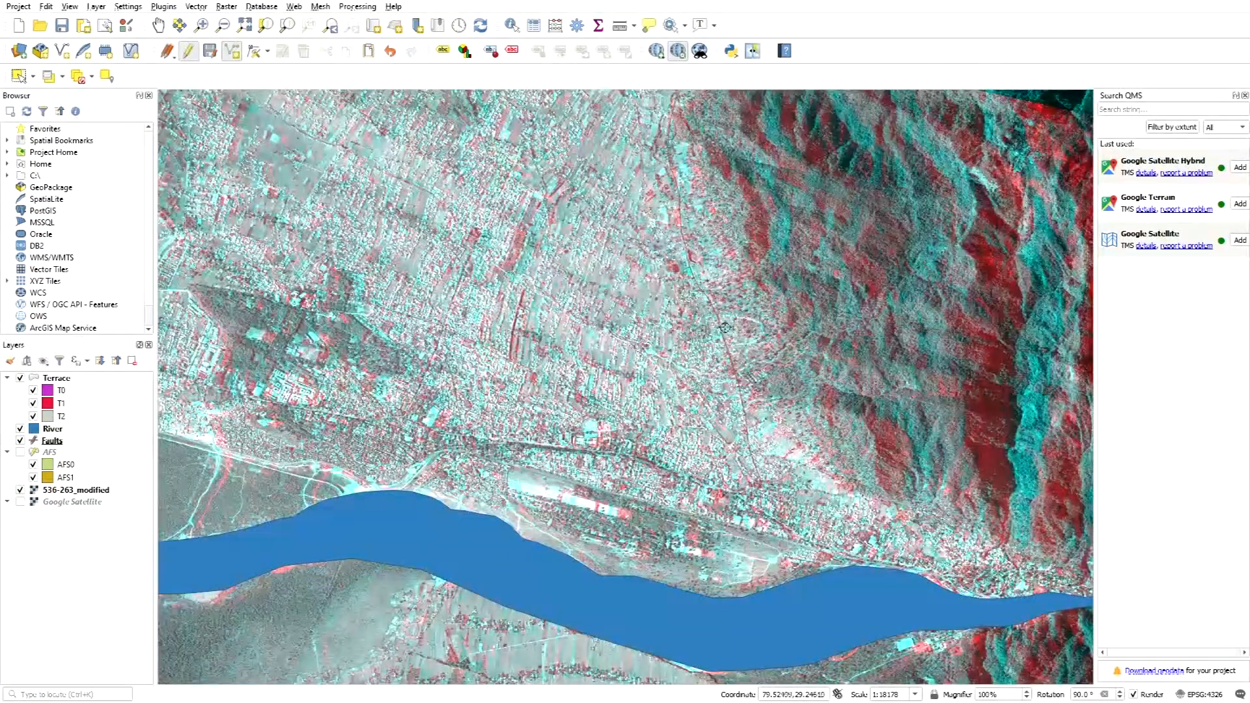
scroll(725, 327, "down", 2)
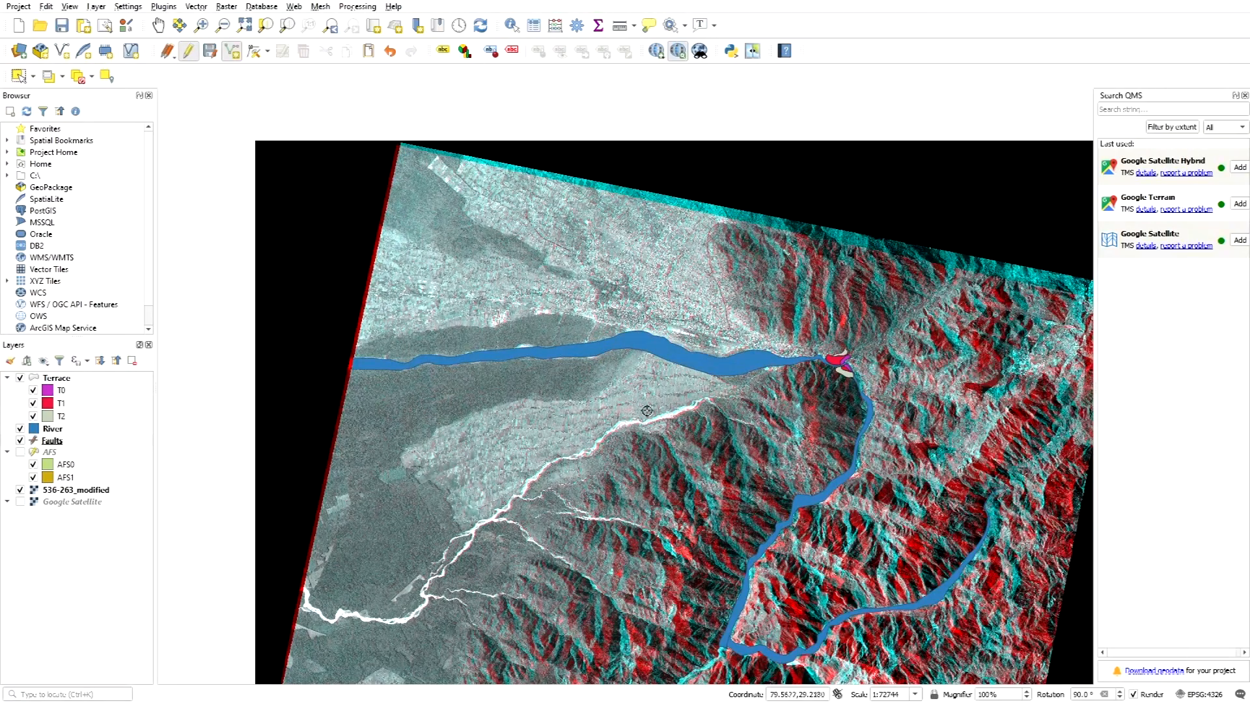
scroll(630, 455, "up", 1)
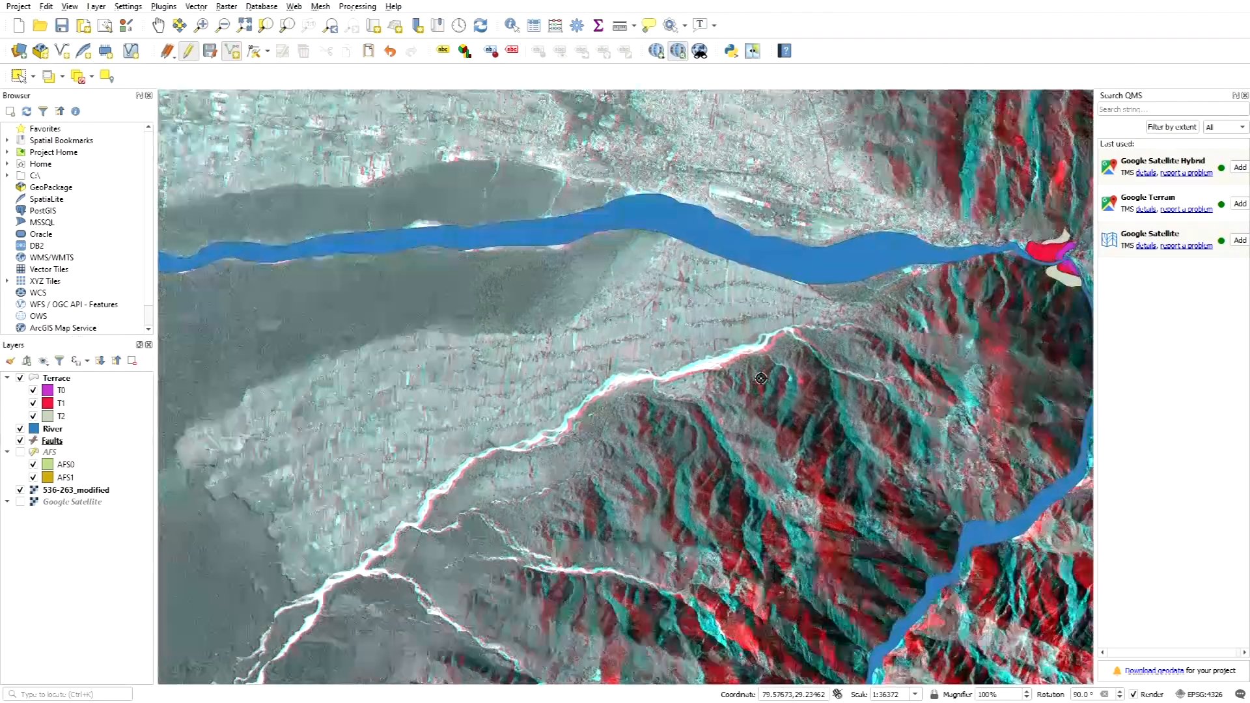
Step: Examine the mountain front below the river, from the white stream channel down to the image's lower edge, for the next fault trace
scroll(760, 378, "up", 1)
scroll(735, 368, "down", 1)
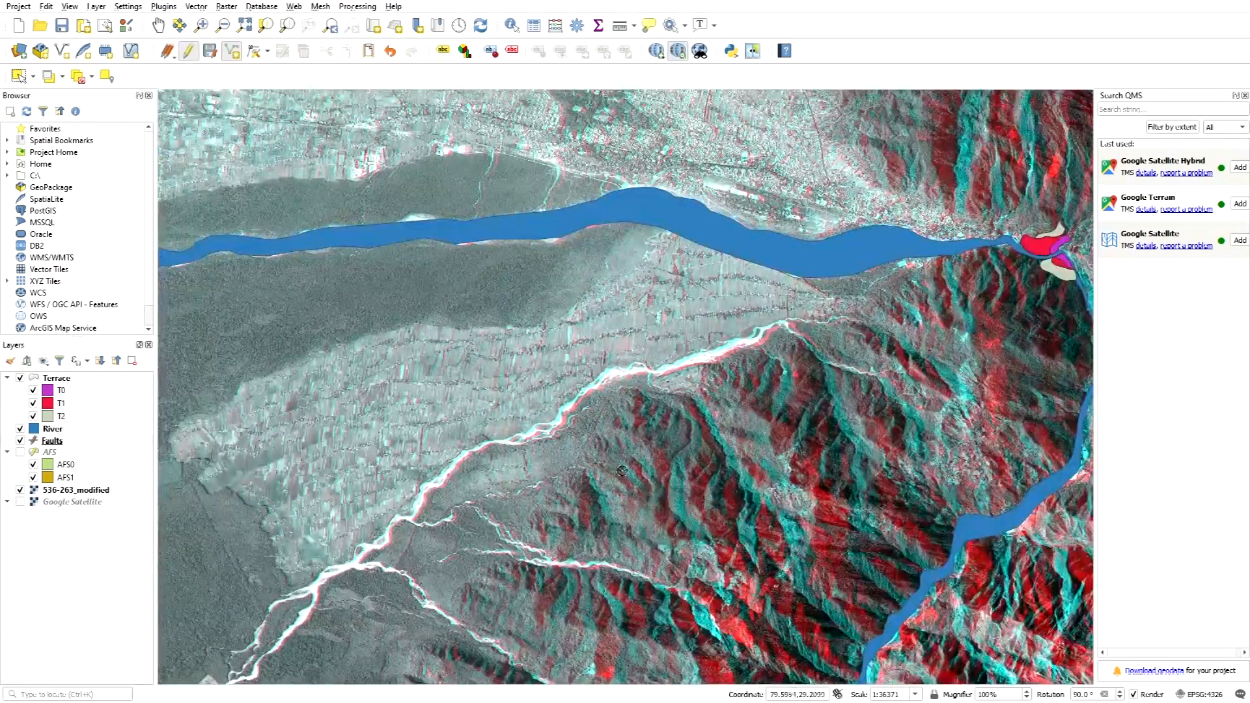
scroll(565, 500, "up", 1)
scroll(716, 362, "down", 1)
scroll(605, 490, "up", 1)
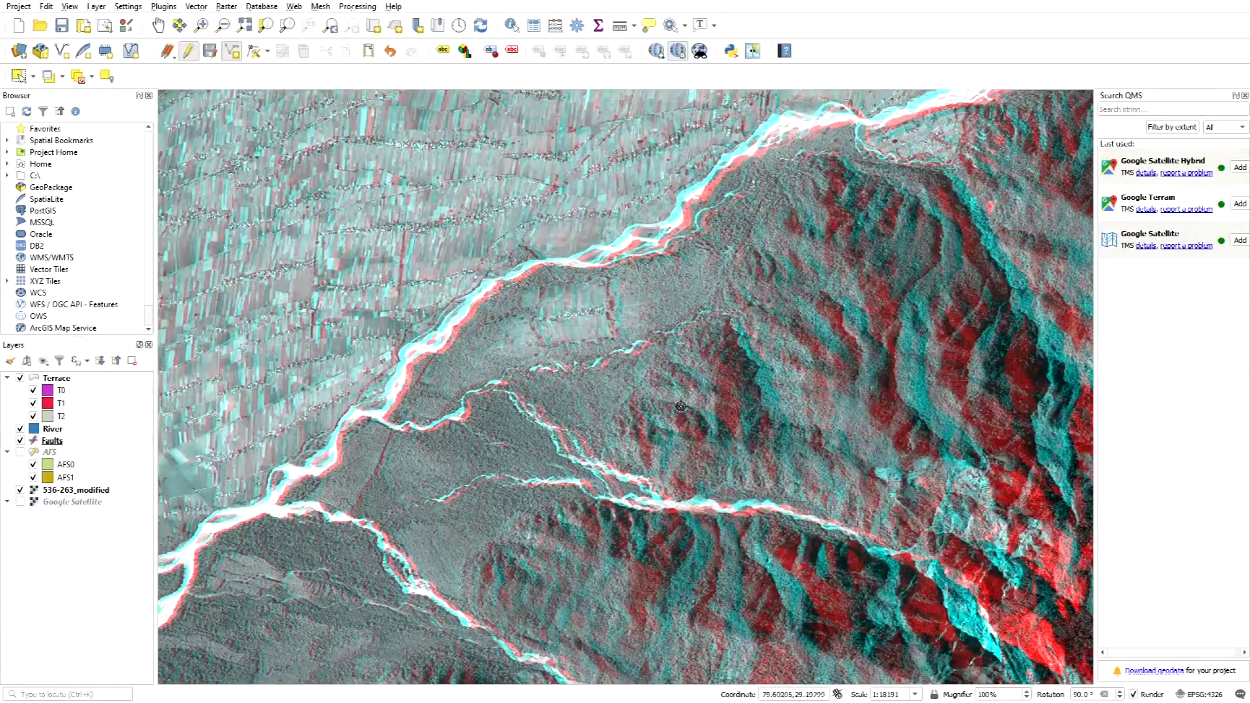
scroll(684, 407, "down", 1)
scroll(619, 468, "down", 1)
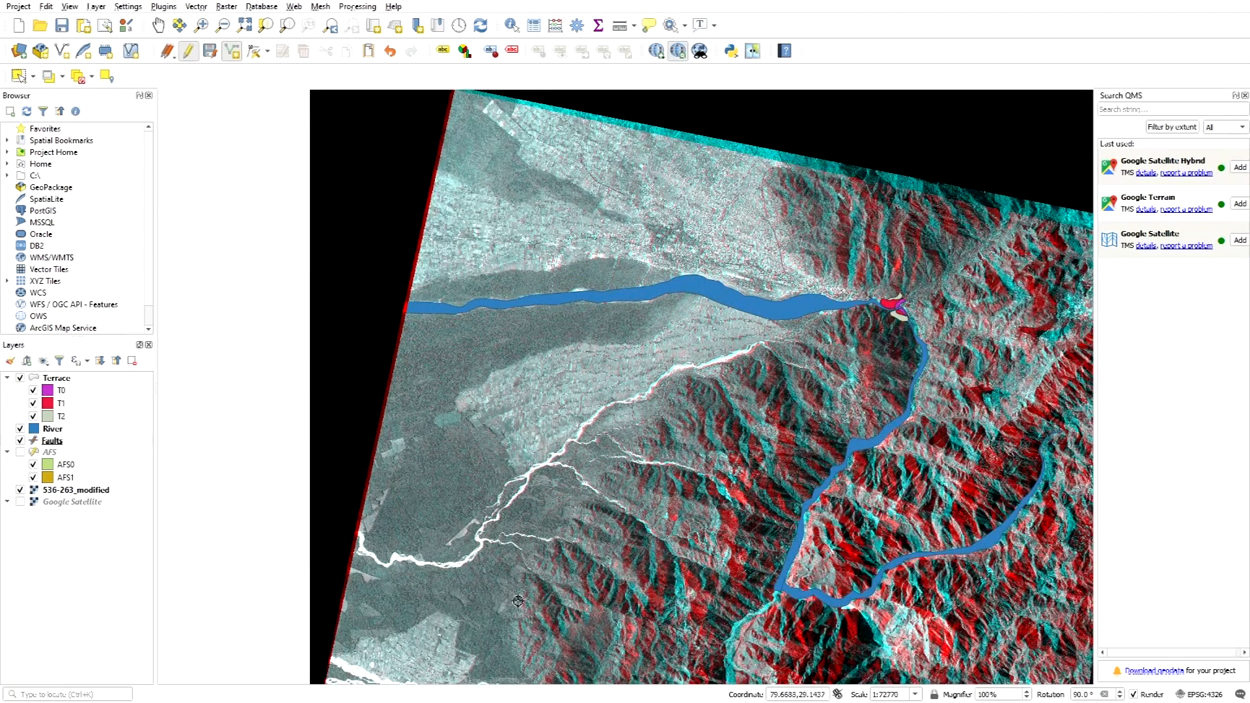
scroll(517, 600, "up", 1)
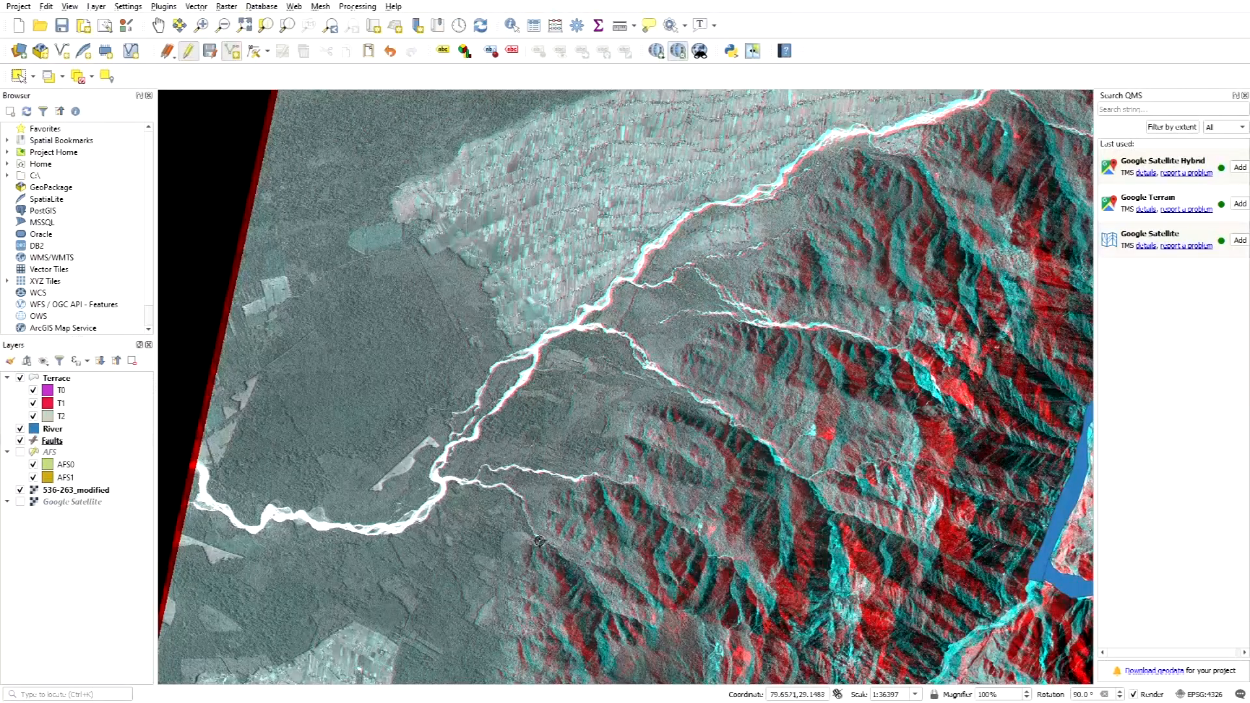
left_click_drag(524, 539, 601, 477)
scroll(606, 471, "up", 1)
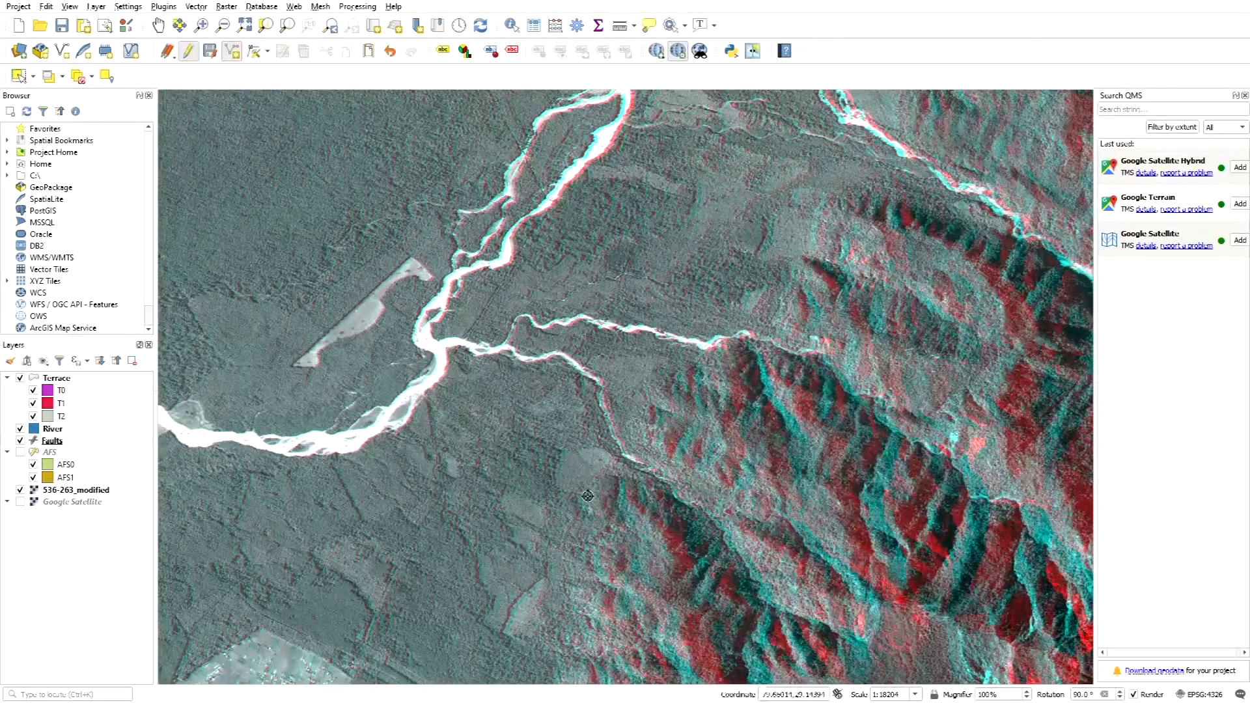
scroll(610, 448, "down", 1)
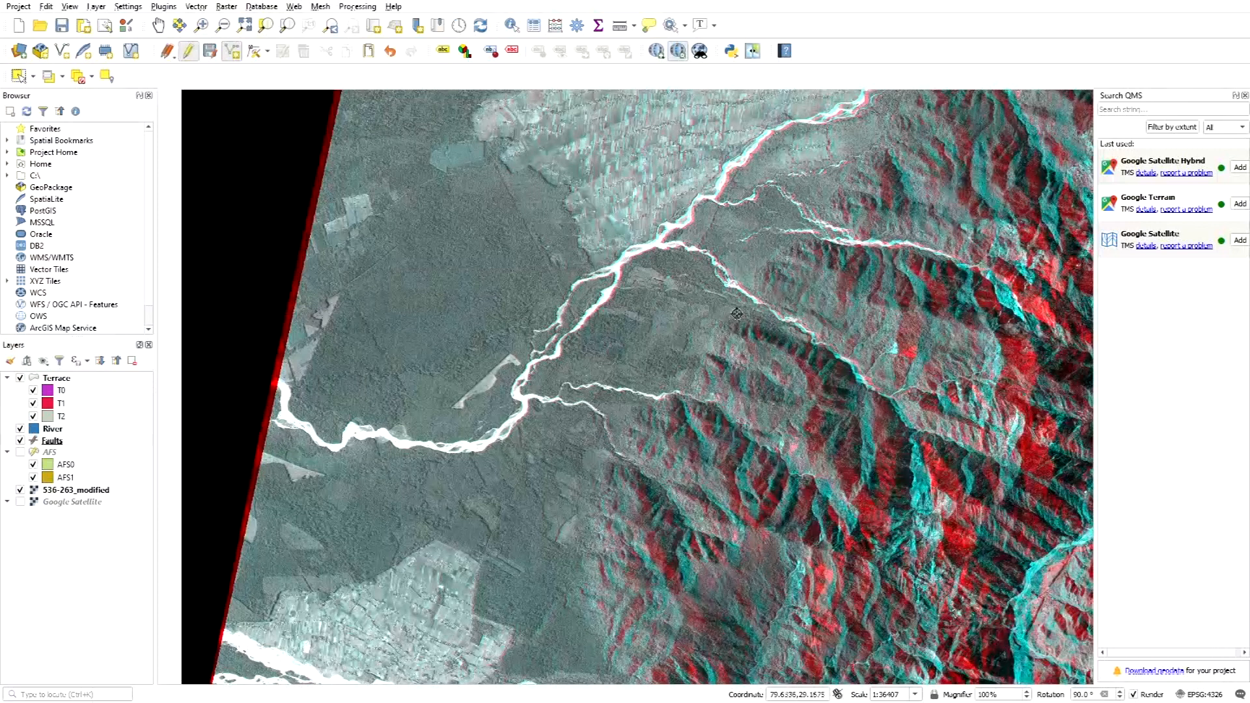
scroll(670, 399, "down", 1)
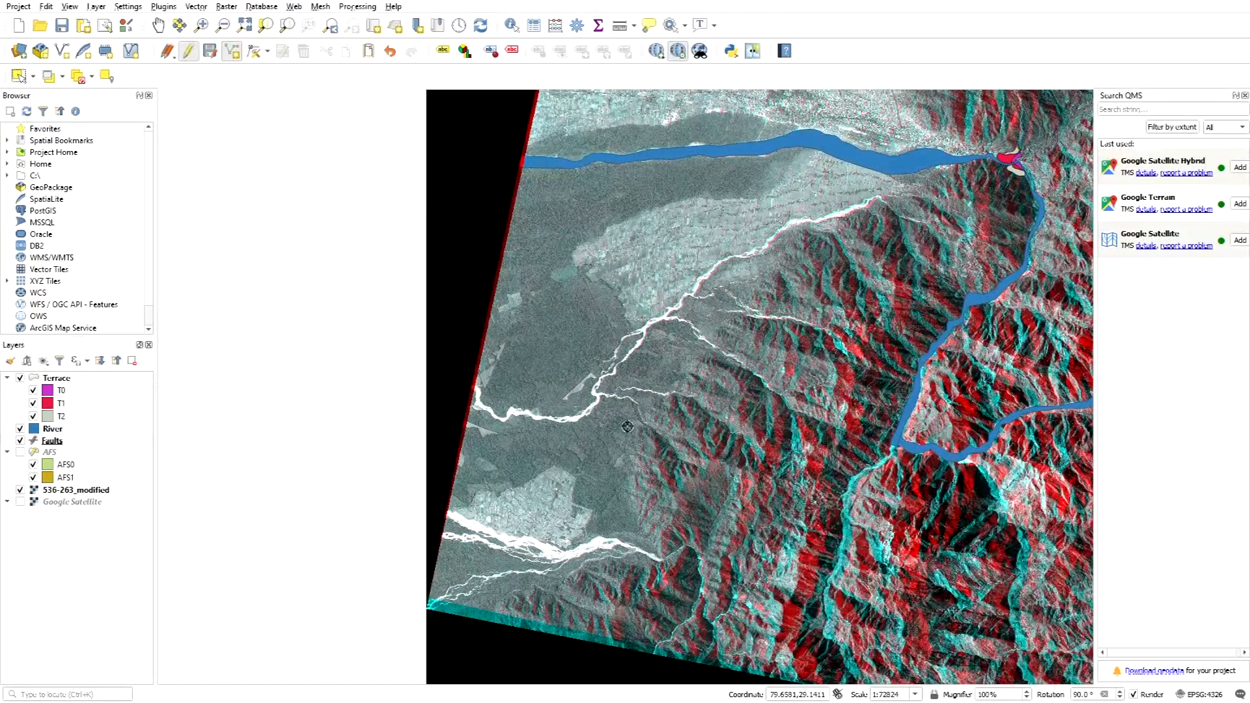
scroll(702, 357, "up", 1)
scroll(602, 481, "down", 1)
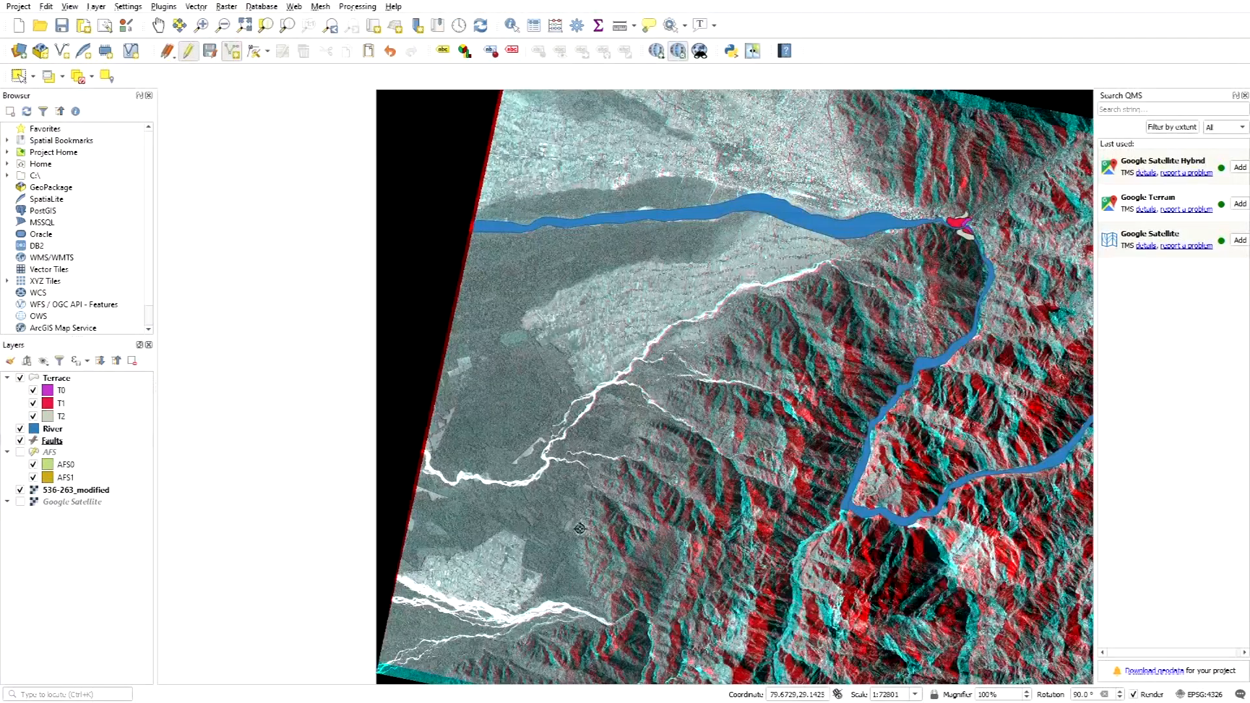
Step: Start a new fault line at the foot of the hills beside the small white tributaries and trace it up along the mountain front
scroll(584, 515, "up", 1)
scroll(581, 487, "up", 1)
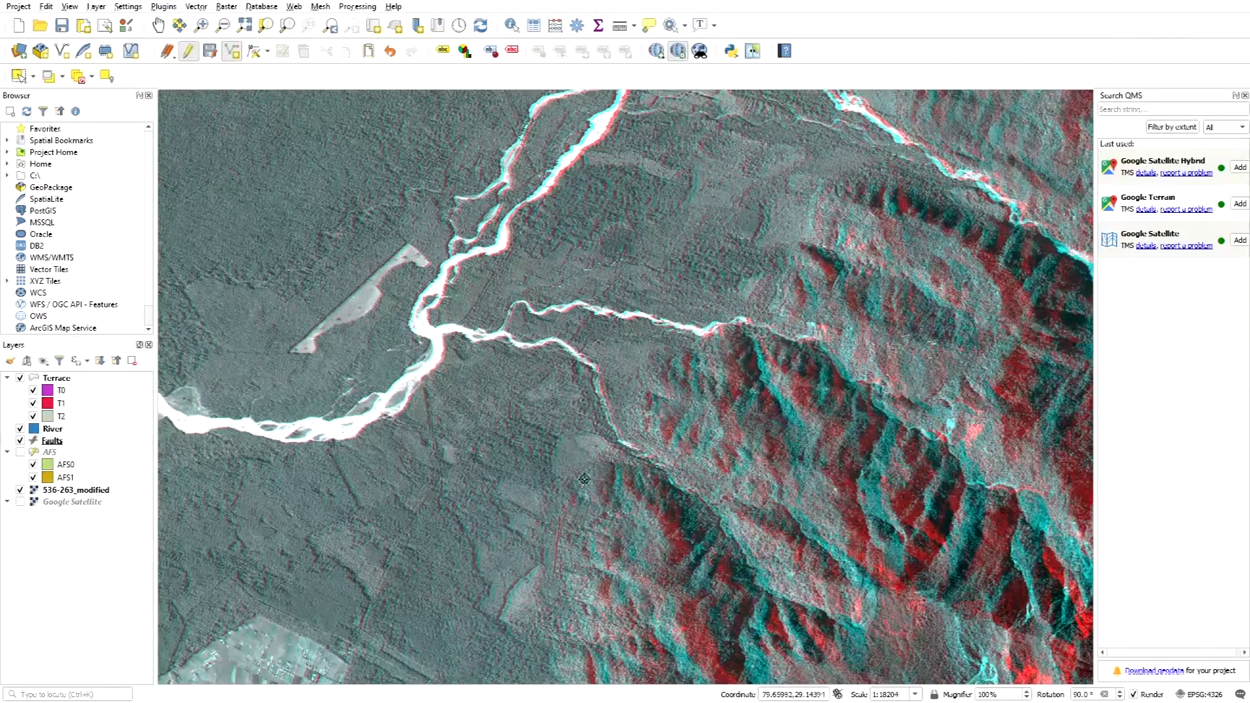
left_click(603, 467)
left_click(640, 371)
left_click(806, 220)
left_click(815, 197)
left_click(823, 188)
left_click(838, 183)
Step: Continue the fault line around the hill's end and across the white tributary channel to the next hill front
scroll(851, 182, "down", 1)
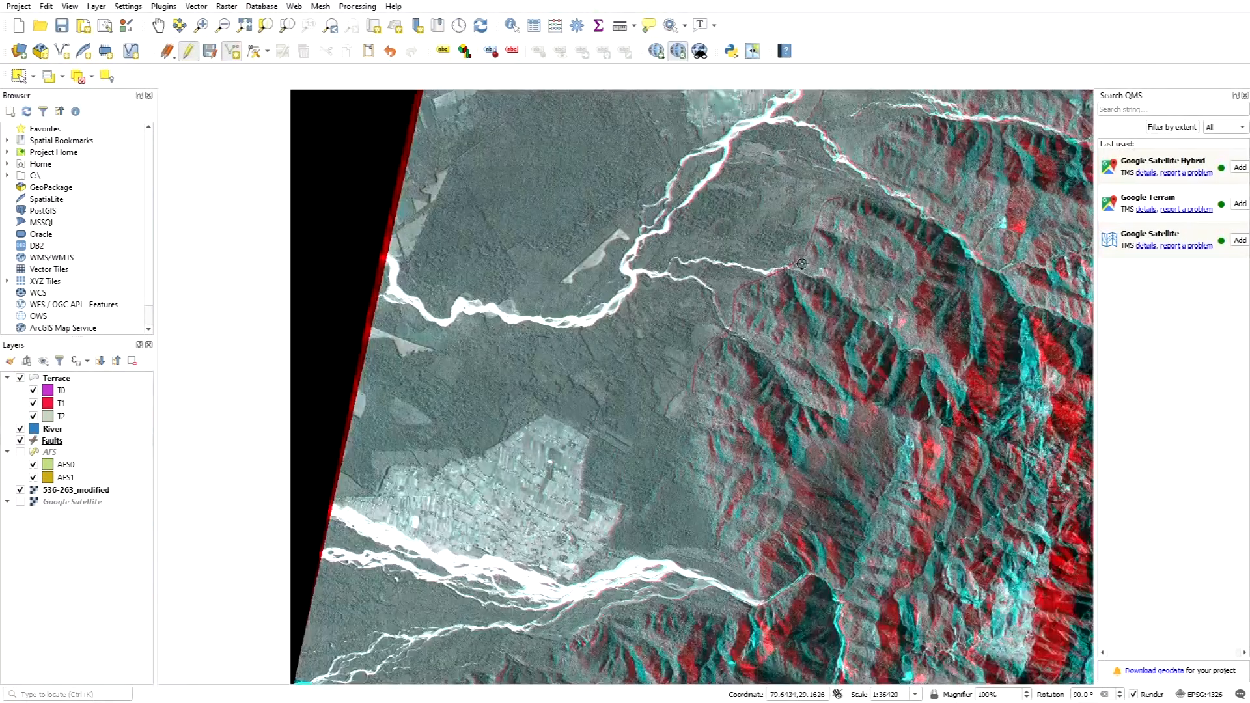
scroll(809, 214, "down", 1)
scroll(809, 214, "up", 1)
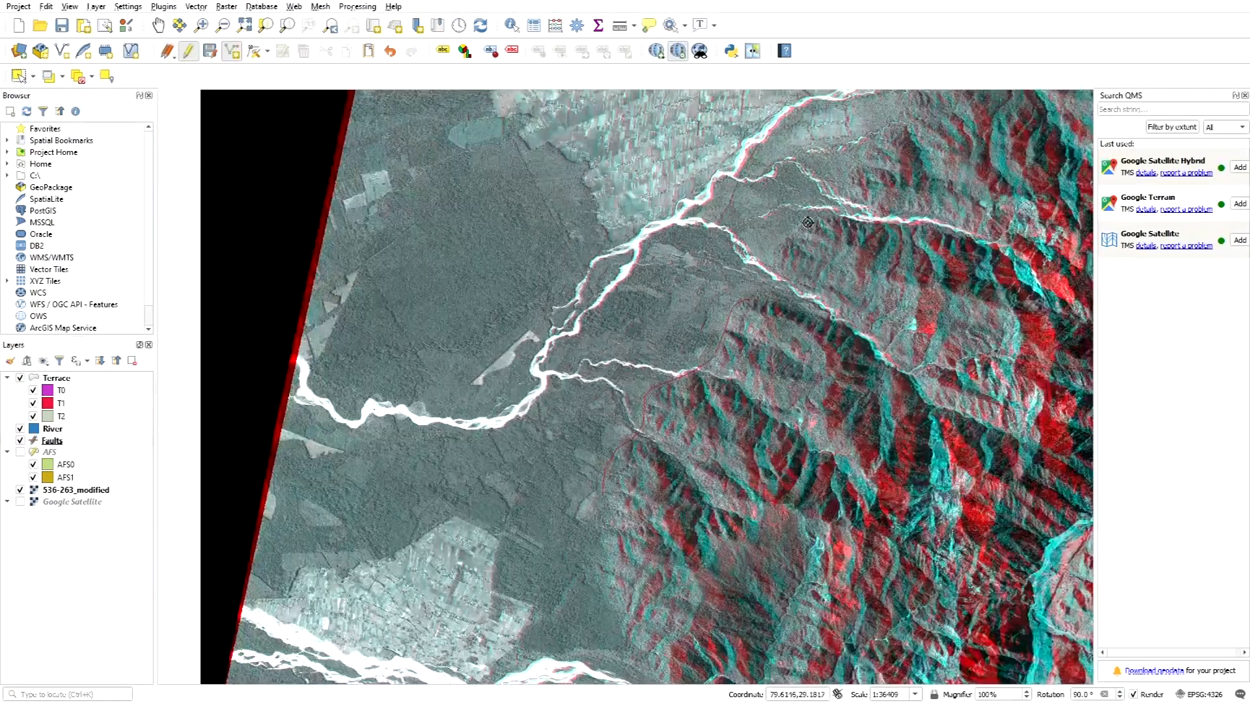
scroll(774, 271, "up", 1)
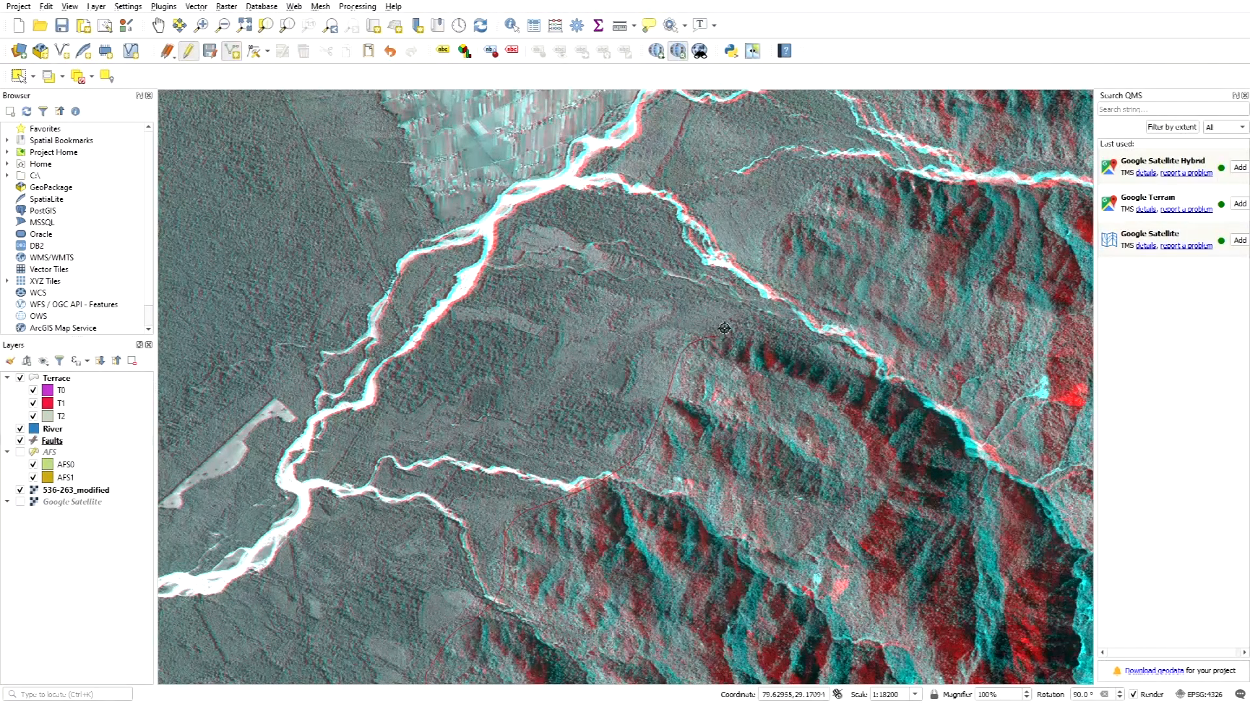
scroll(724, 327, "down", 2)
scroll(712, 351, "up", 1)
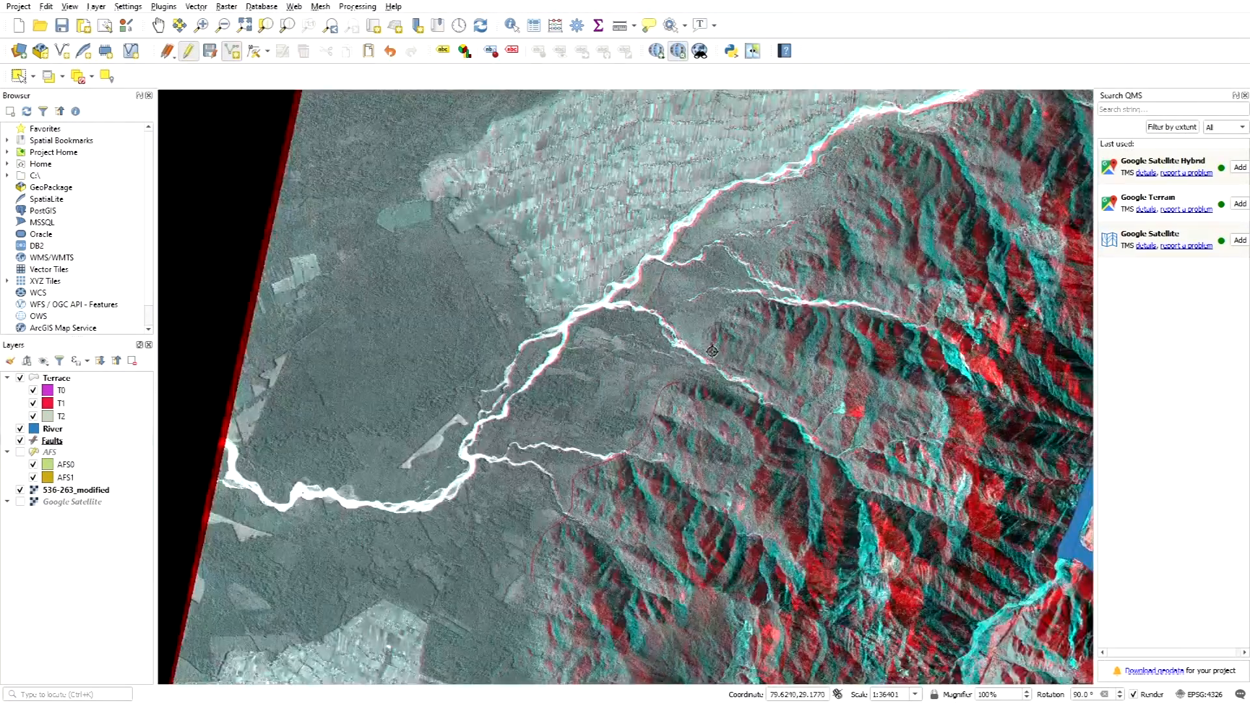
scroll(684, 377, "up", 1)
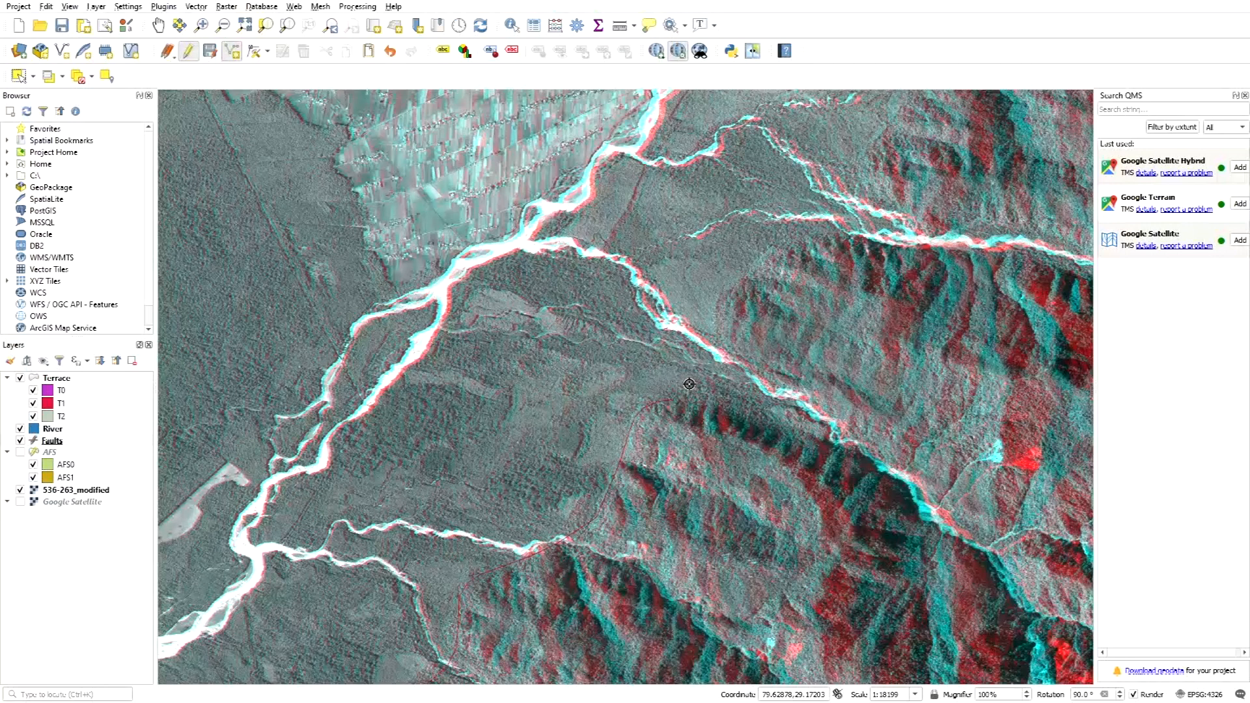
scroll(694, 381, "up", 1)
scroll(696, 382, "down", 1)
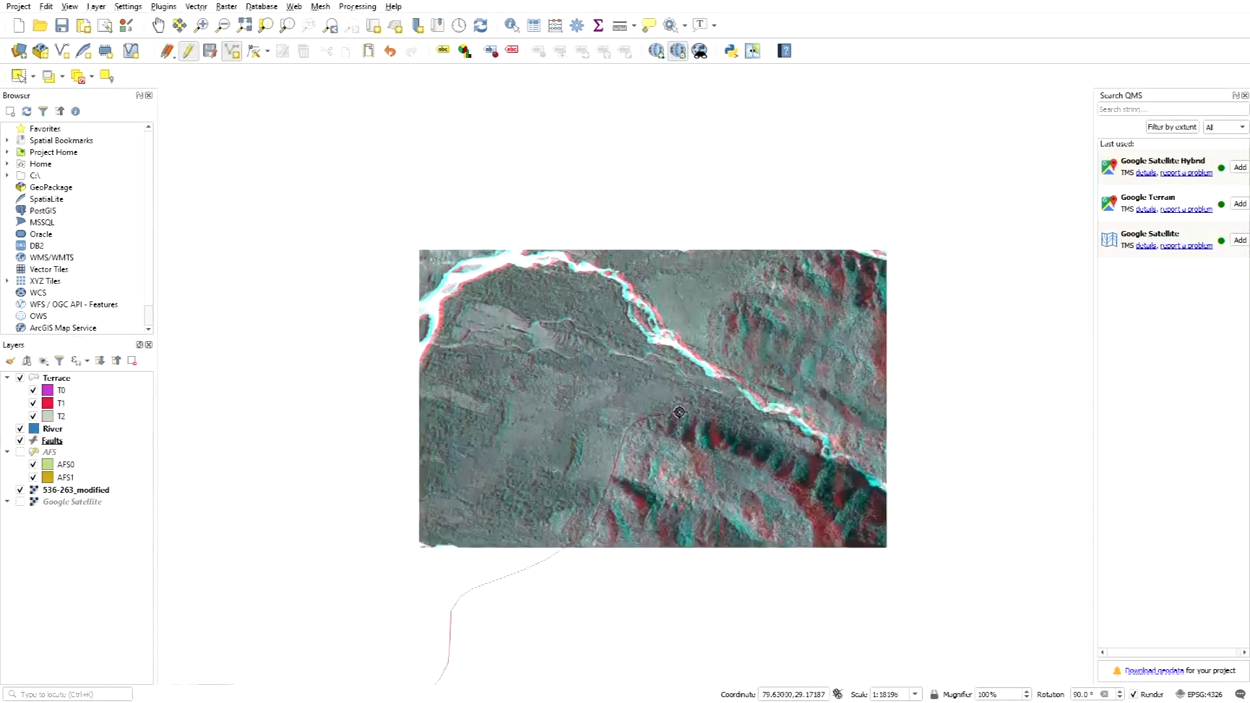
scroll(680, 407, "up", 1)
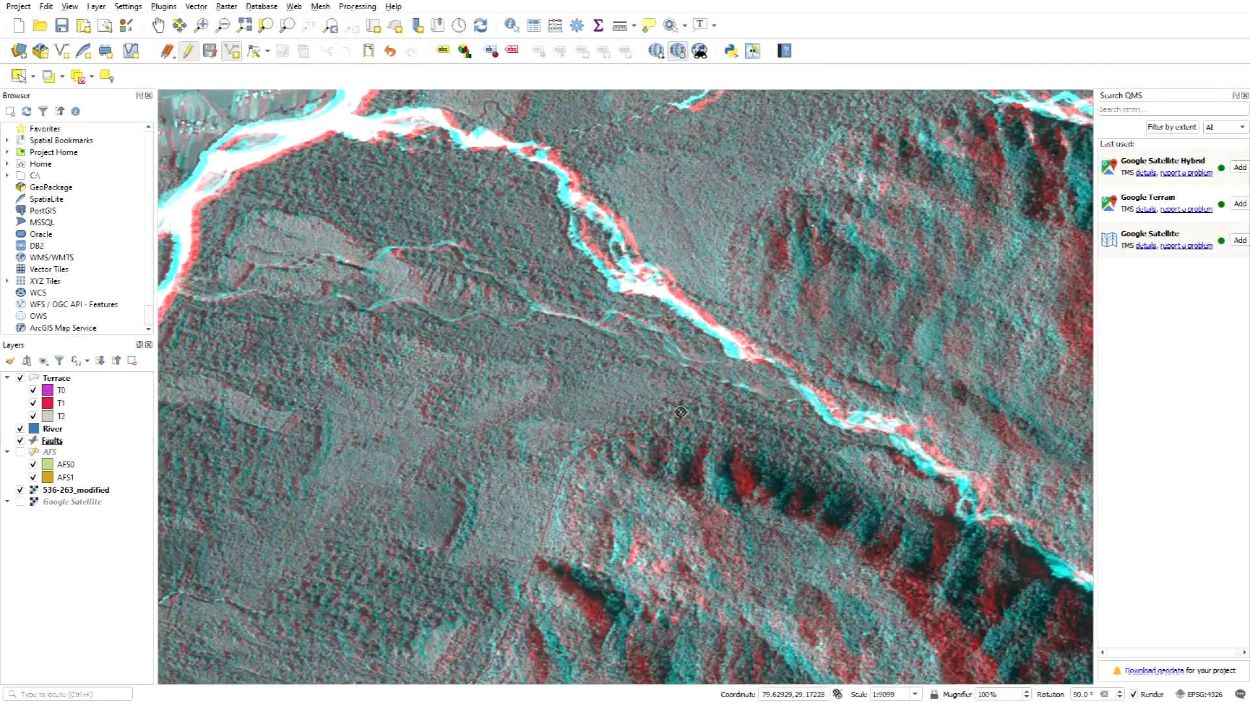
left_click(713, 394)
left_click(727, 330)
left_click(732, 273)
left_click(736, 217)
Step: Extend the fault line across the next braided tributary and along the foot of the hills above it
scroll(768, 267, "down", 1)
scroll(791, 253, "up", 1)
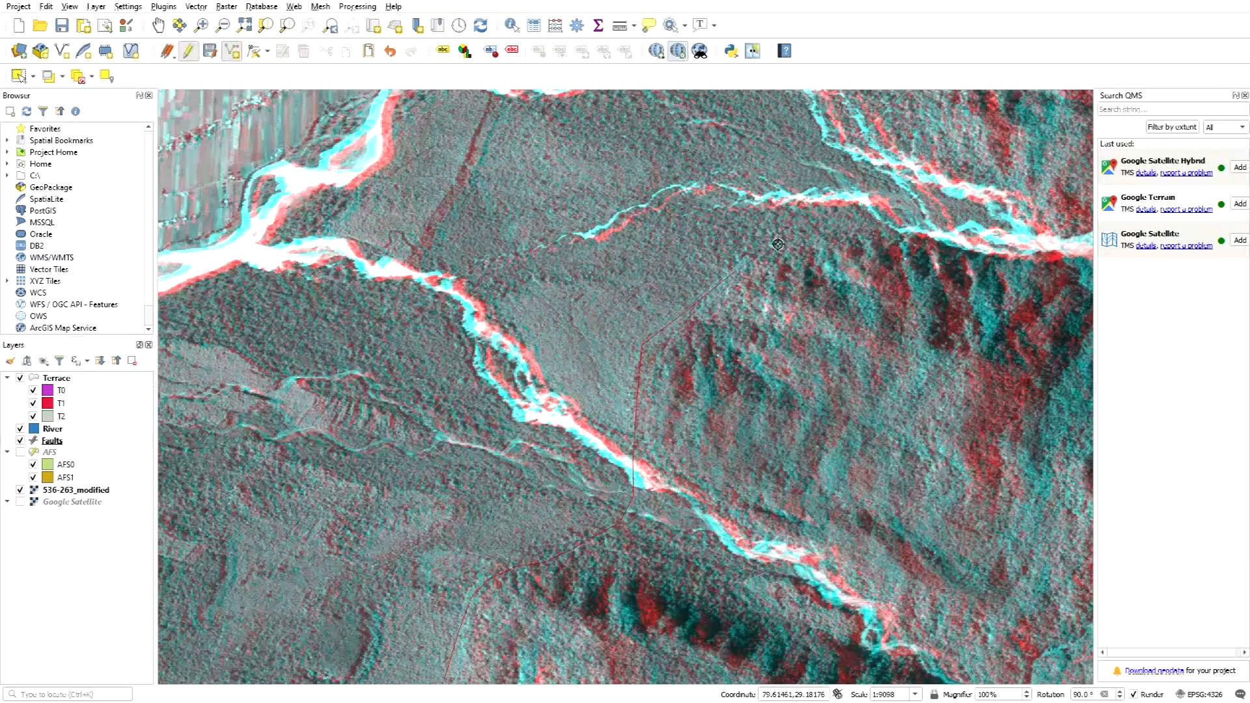
scroll(786, 306, "down", 1)
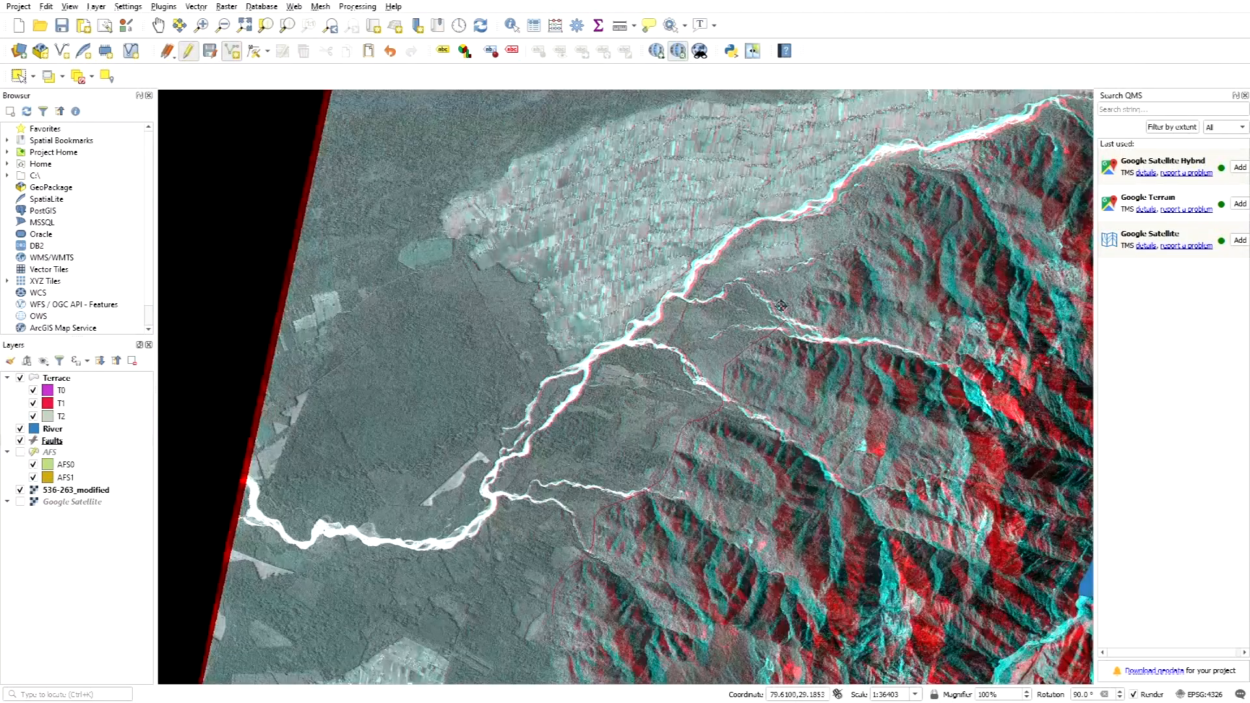
scroll(820, 272, "up", 1)
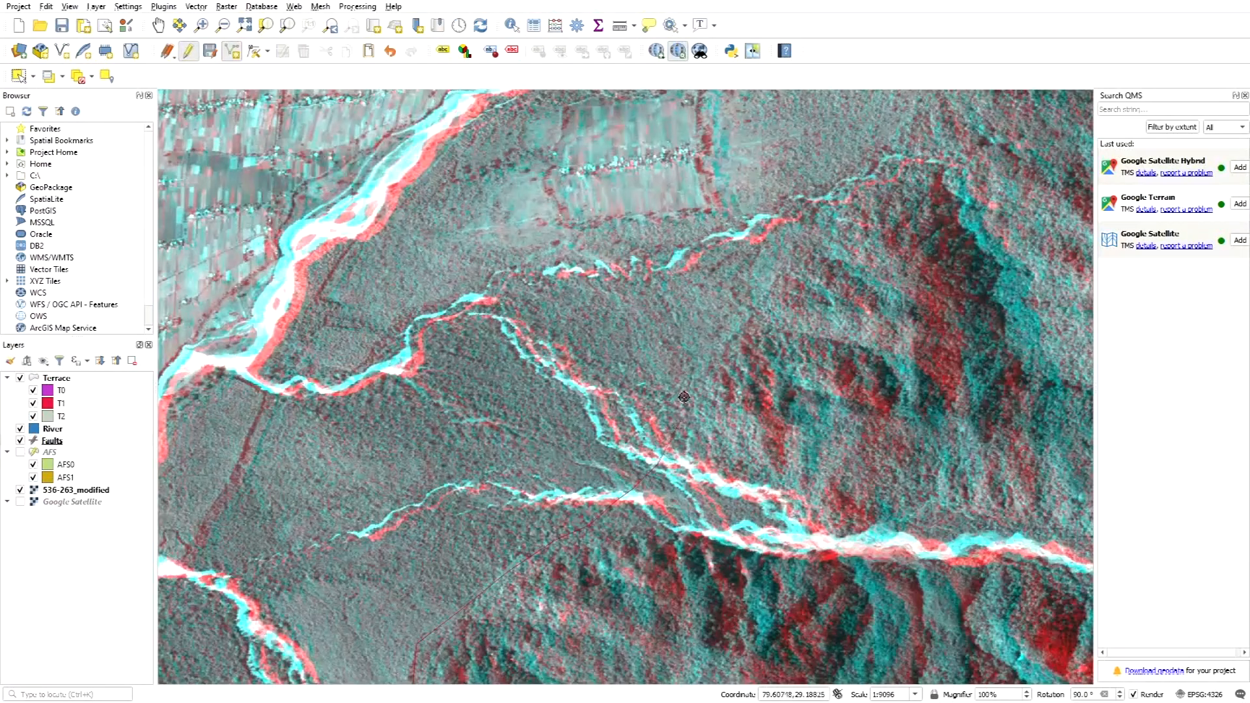
left_click(749, 308)
left_click(769, 268)
left_click(809, 230)
Step: Carry the fault line along the hill front beside the main white channel up to the blue river near the terraces, and finish it
scroll(766, 337, "down", 2)
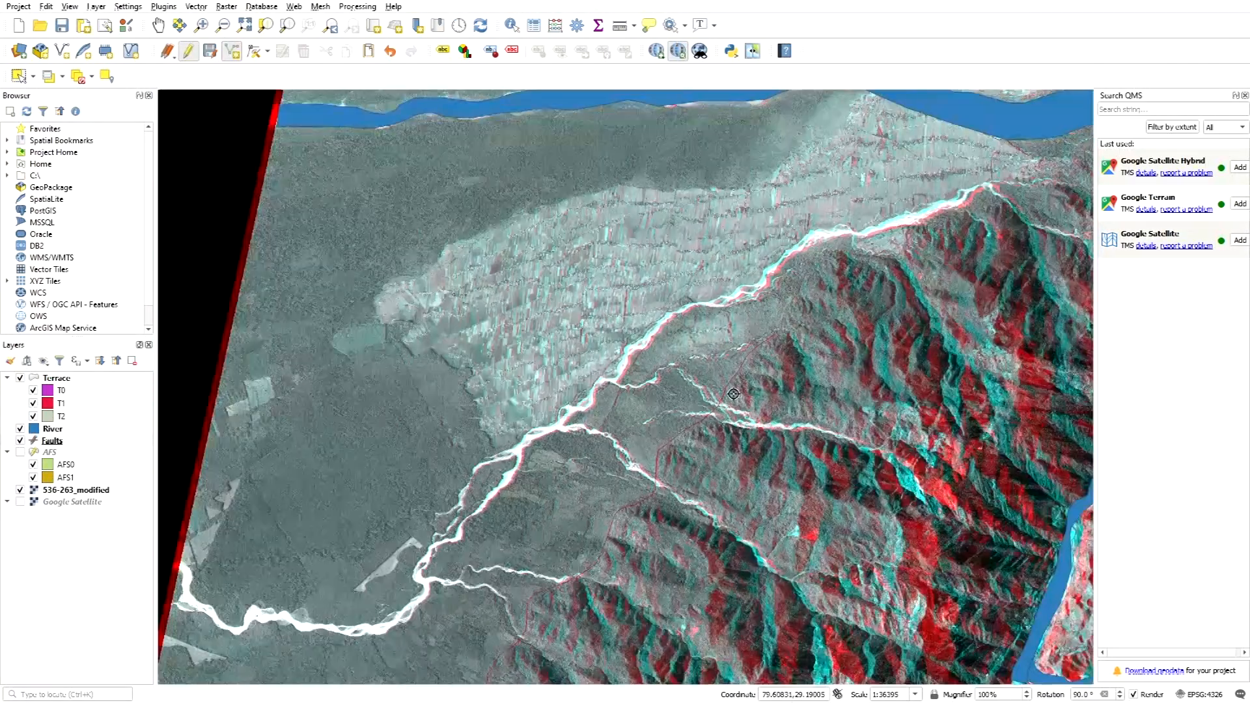
scroll(801, 323, "up", 1)
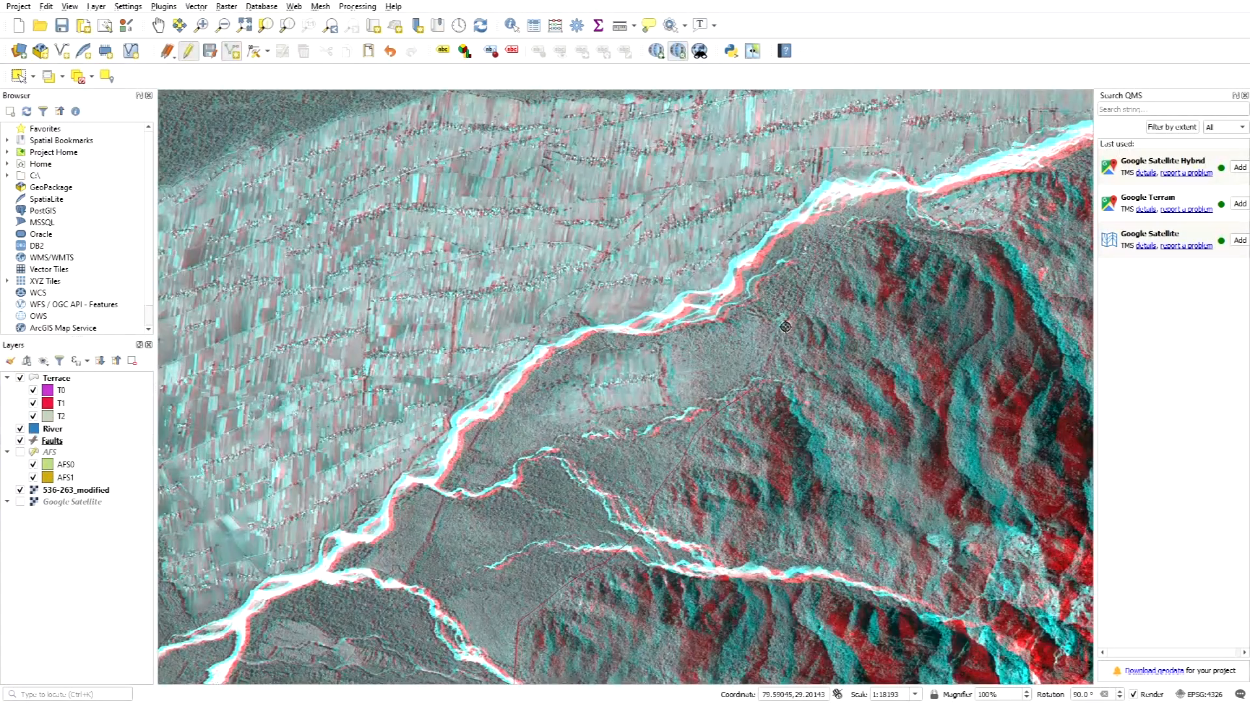
left_click(852, 231)
scroll(785, 351, "down", 1)
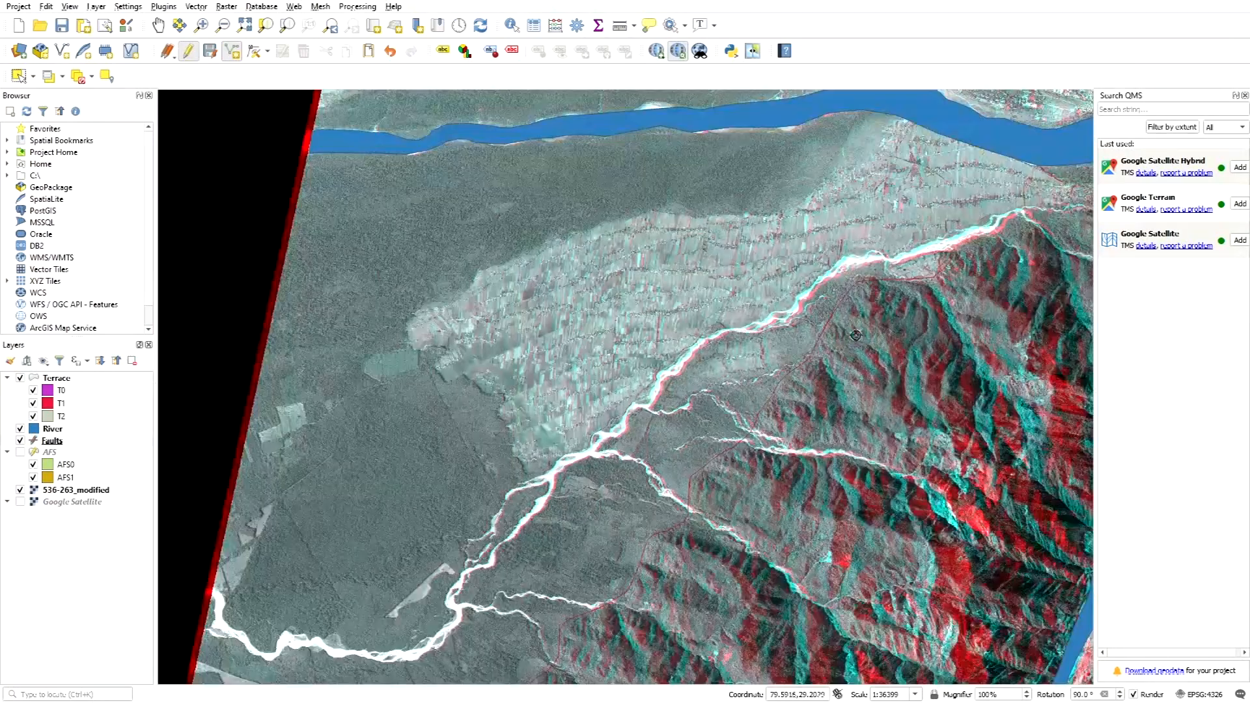
scroll(784, 351, "up", 1)
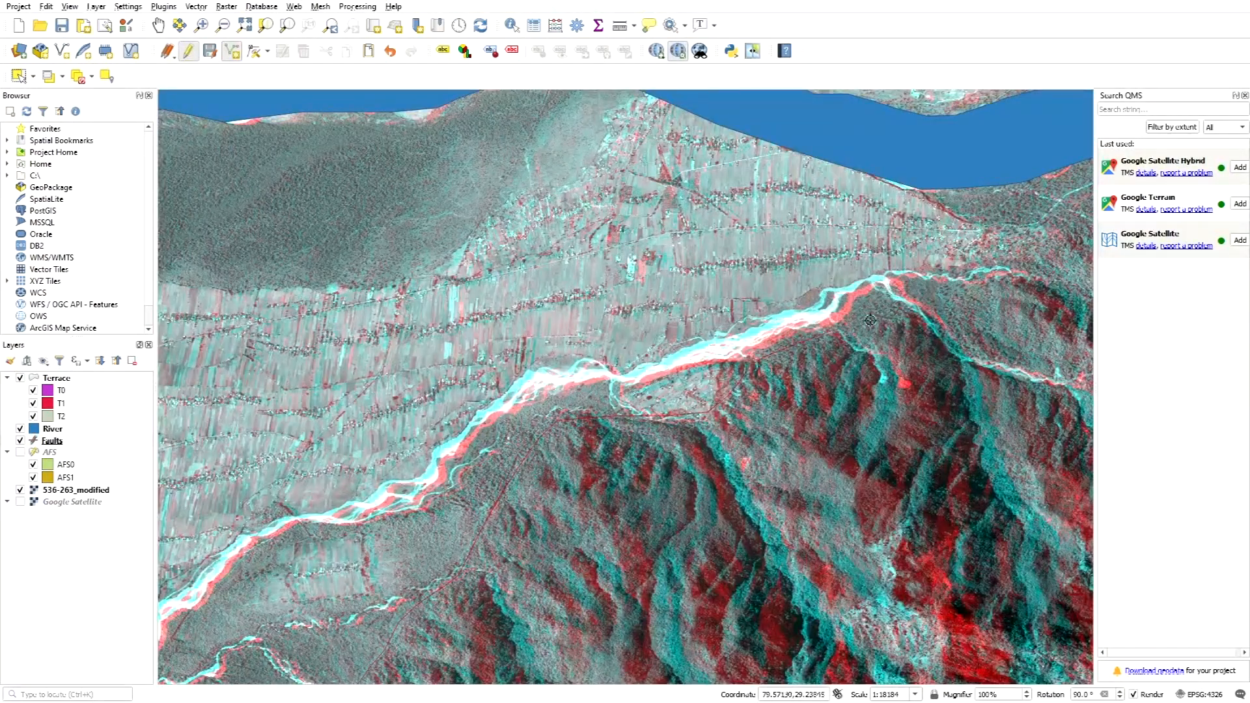
scroll(814, 379, "down", 2)
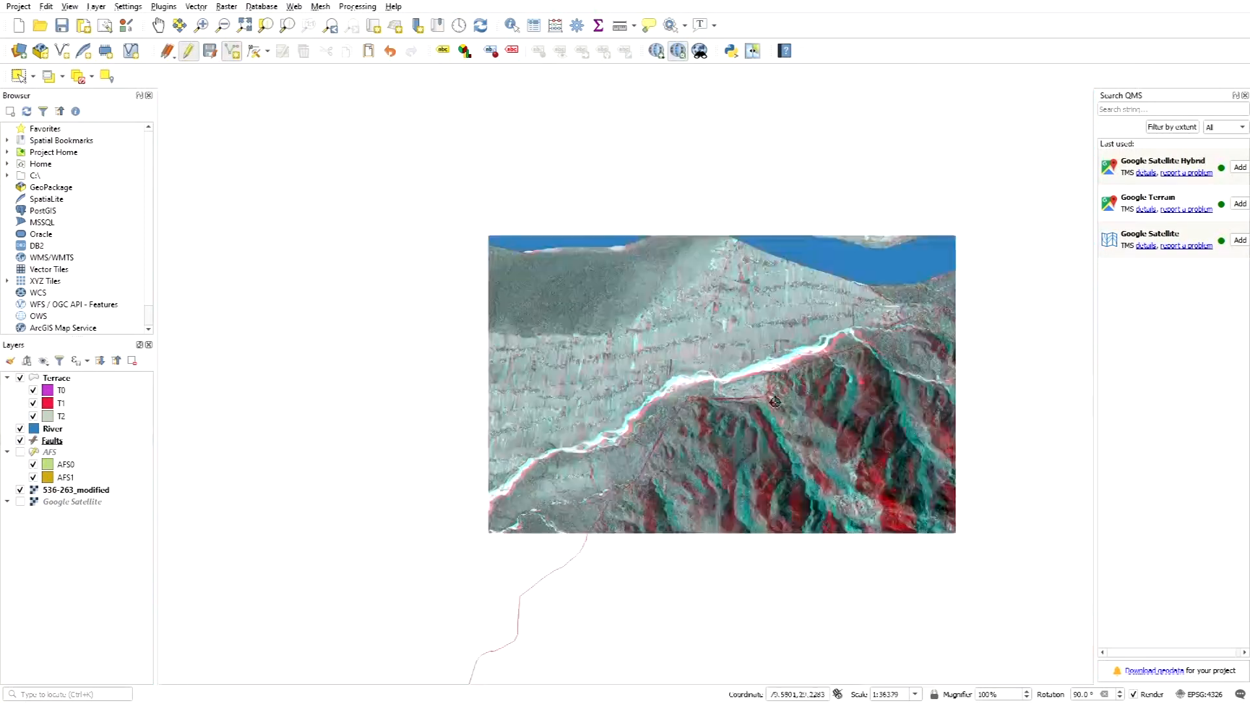
scroll(982, 319, "up", 2)
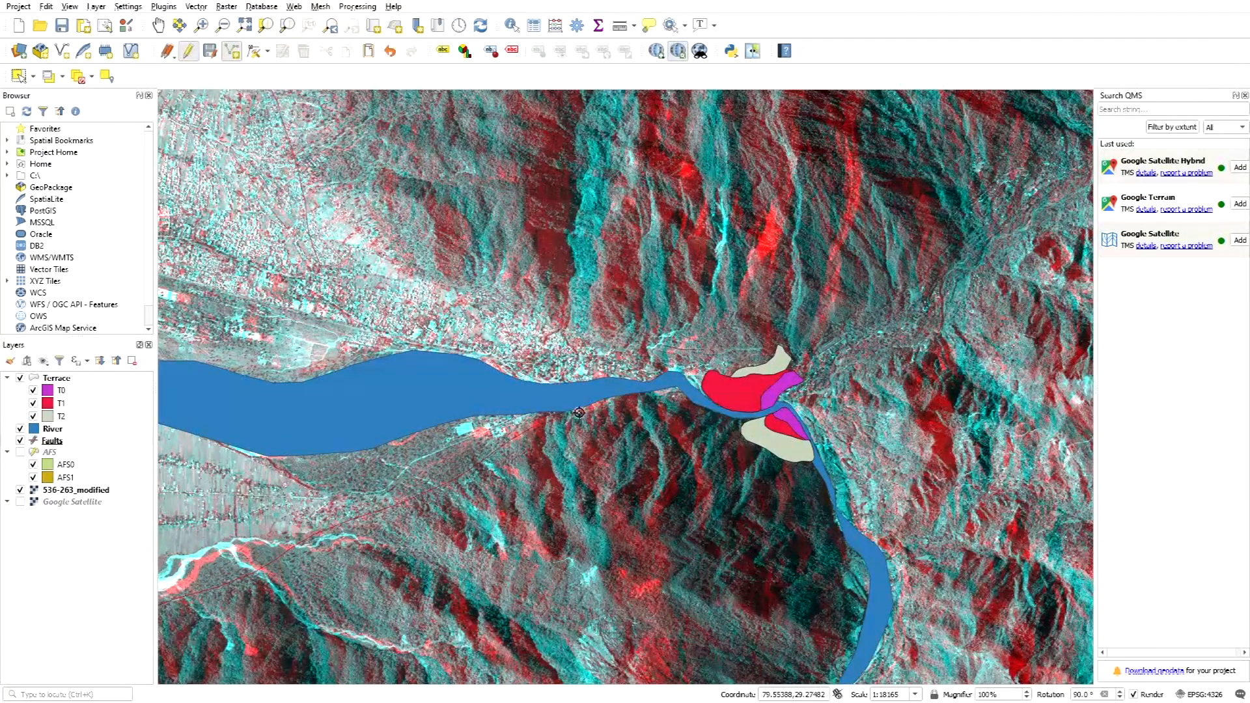
right_click(587, 407)
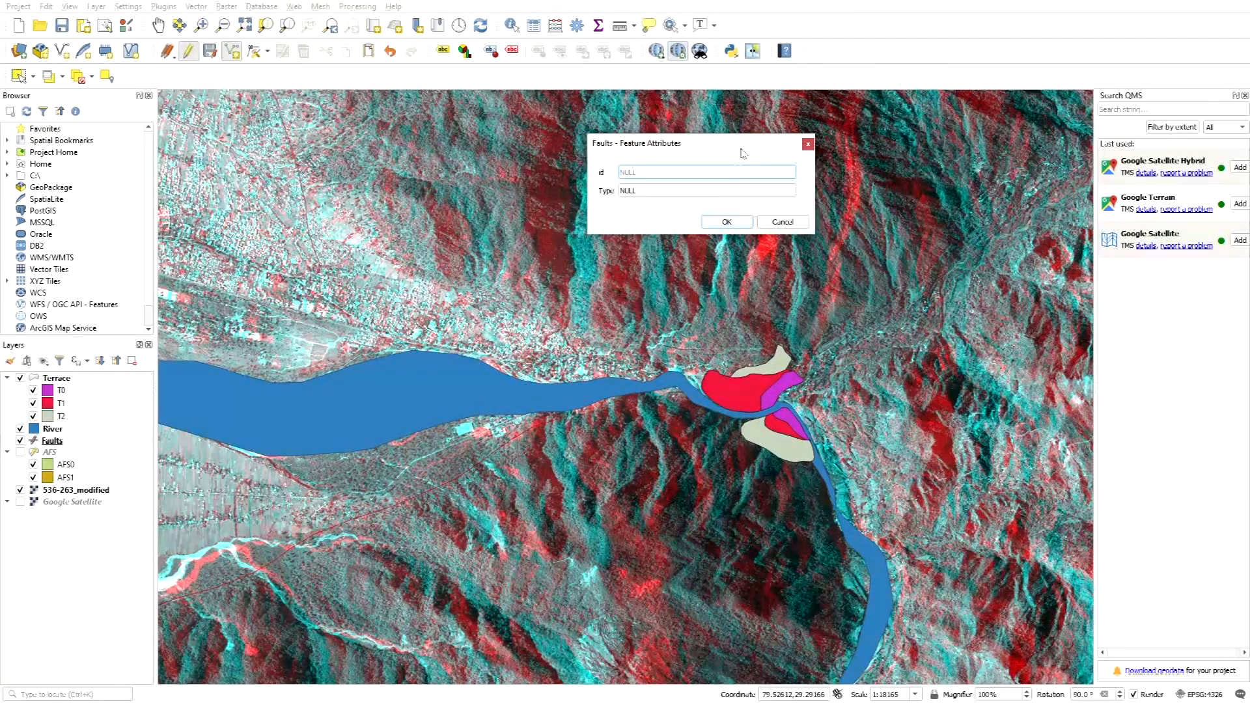
Step: Give the new fault line id 1 and Type Thrust, and save its attributes
left_click_drag(747, 147, 719, 107)
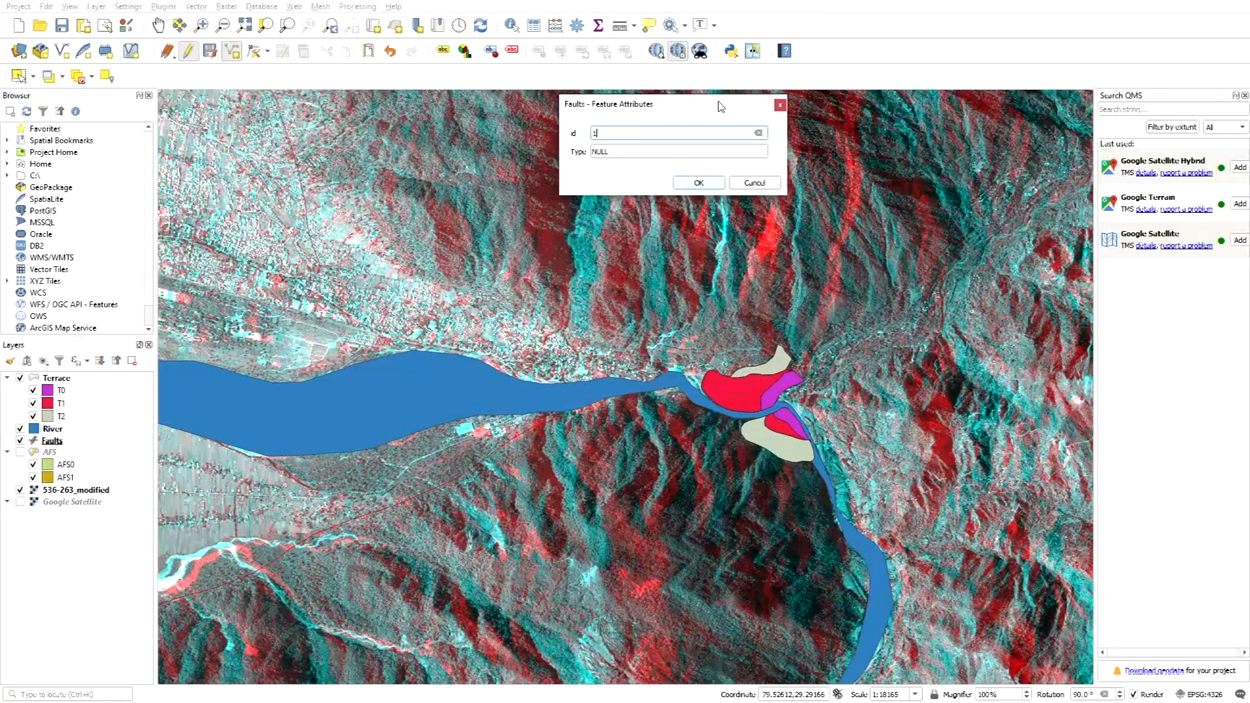
left_click(659, 149)
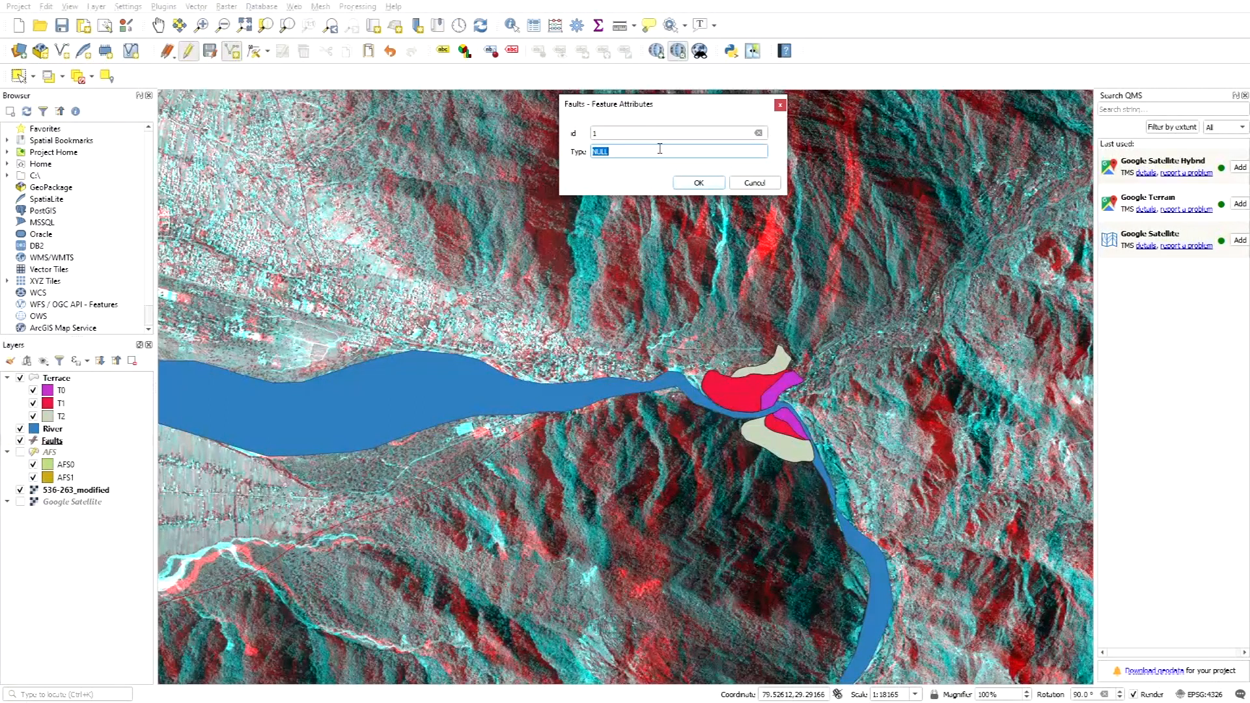
type("Thrust")
left_click(709, 185)
Step: Review the mountain front on both sides of the river, from the lower plain to the image's upper edge
scroll(703, 252, "down", 2)
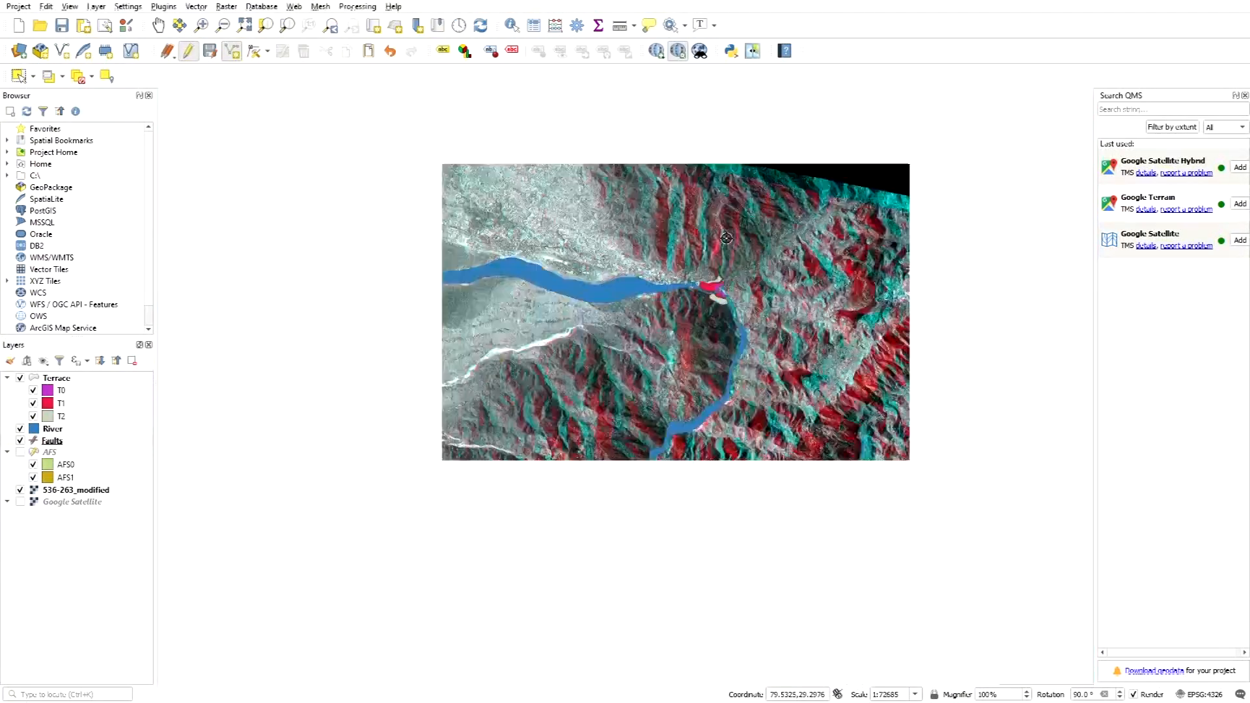
scroll(336, 560, "up", 1)
scroll(563, 343, "down", 2)
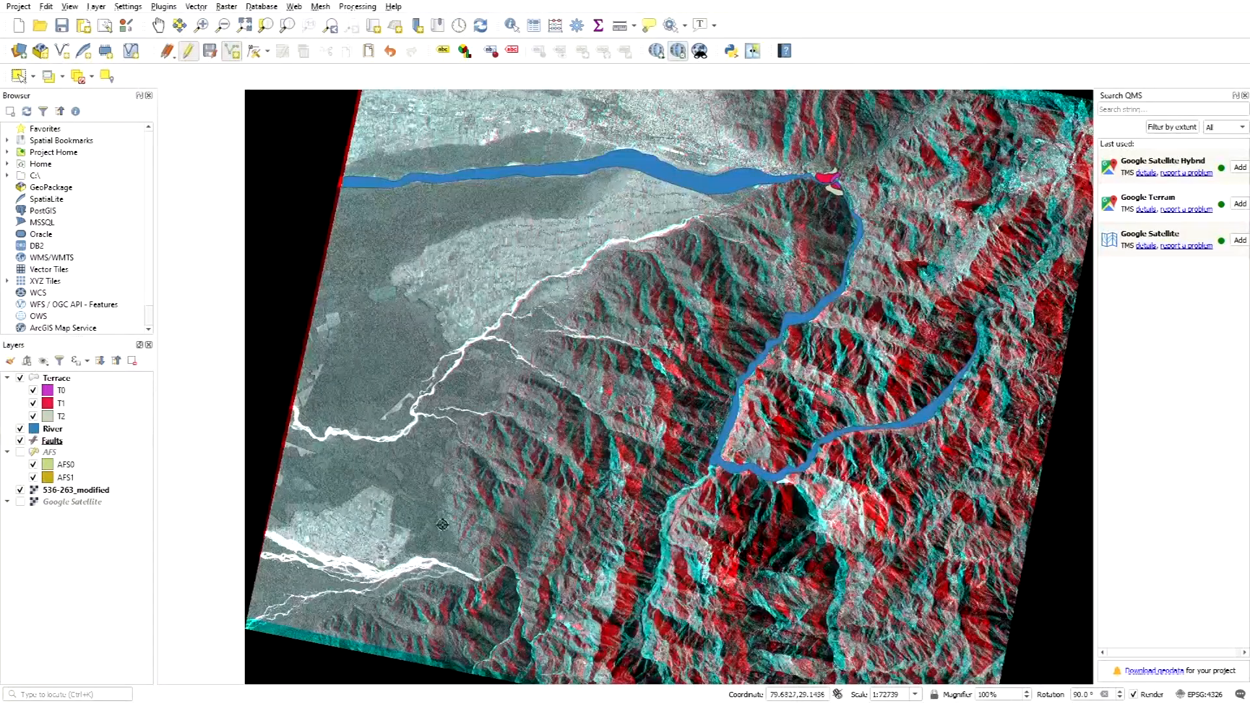
scroll(442, 518, "up", 2)
scroll(536, 503, "down", 1)
scroll(633, 430, "down", 1)
scroll(698, 235, "up", 2)
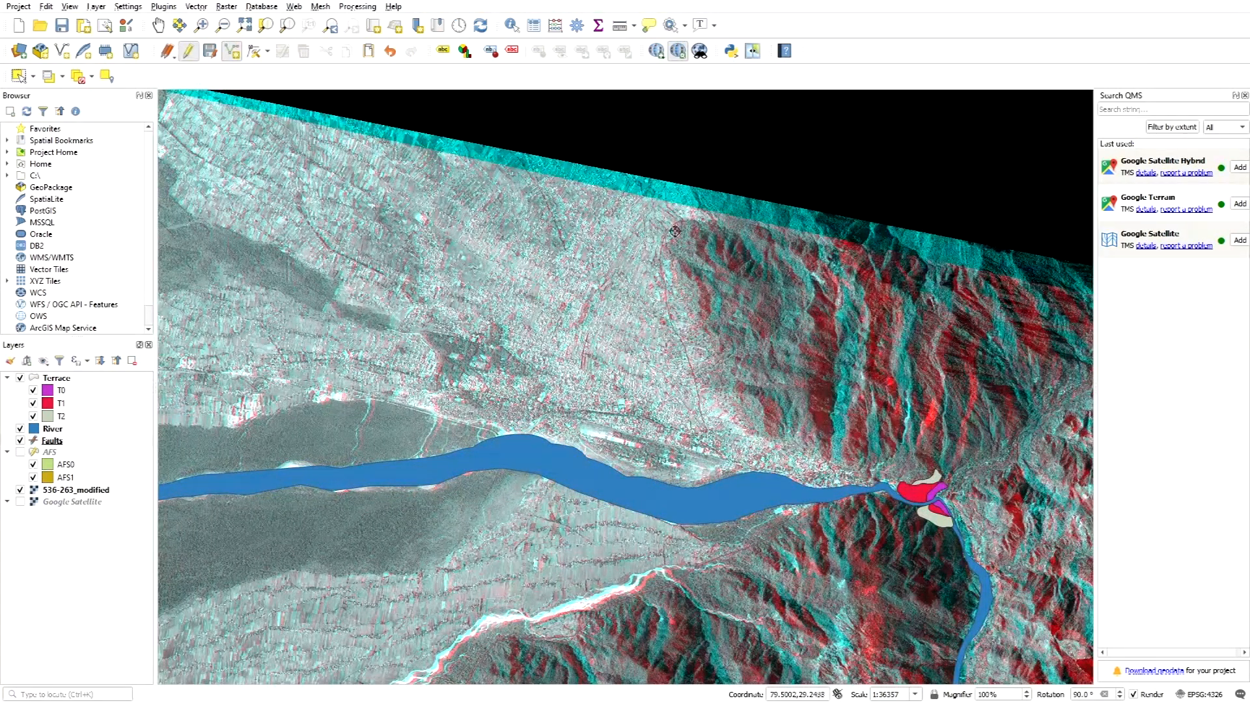
Step: Open the Faults attribute table, check the id and Type values of both lines, and save the layer's edits
right_click(56, 442)
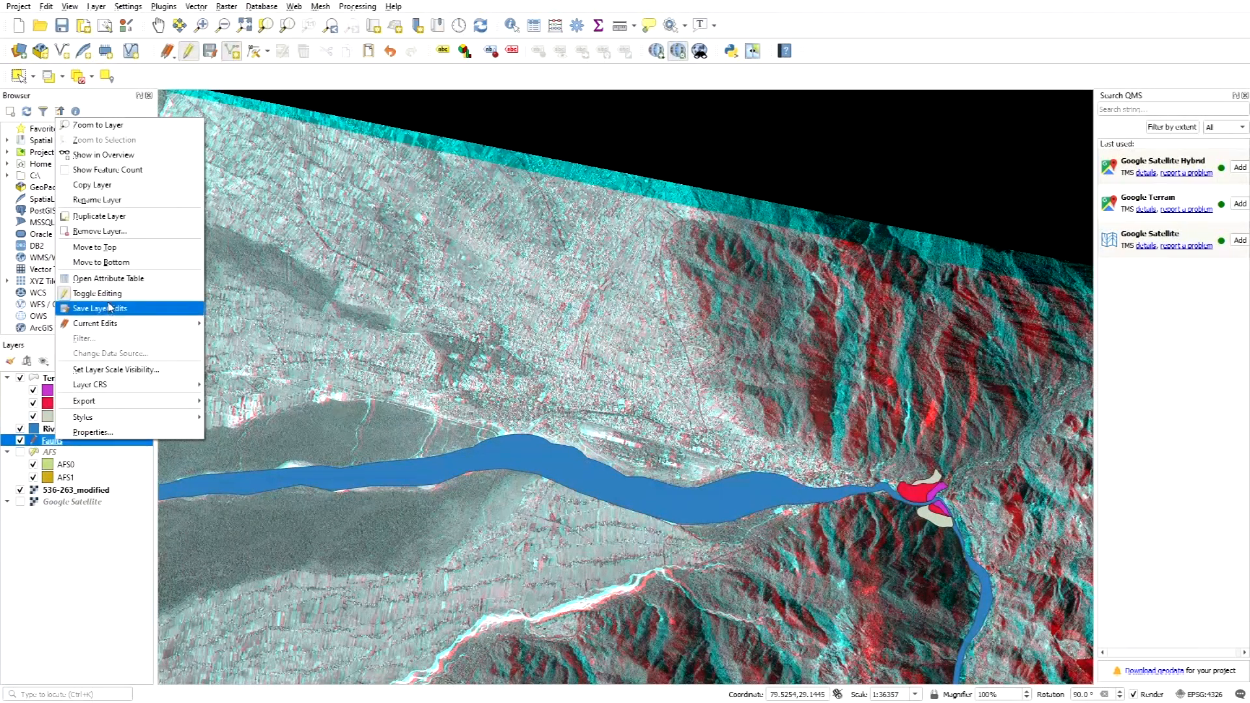
left_click(101, 278)
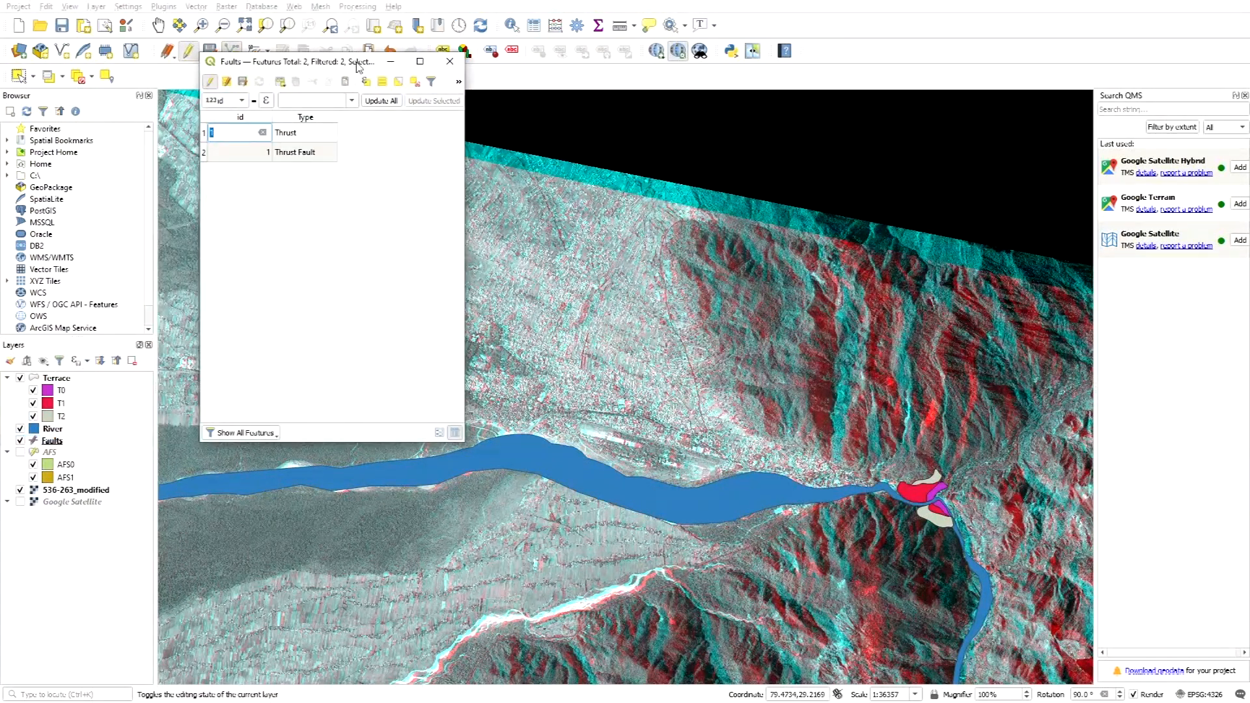
left_click_drag(356, 67, 558, 76)
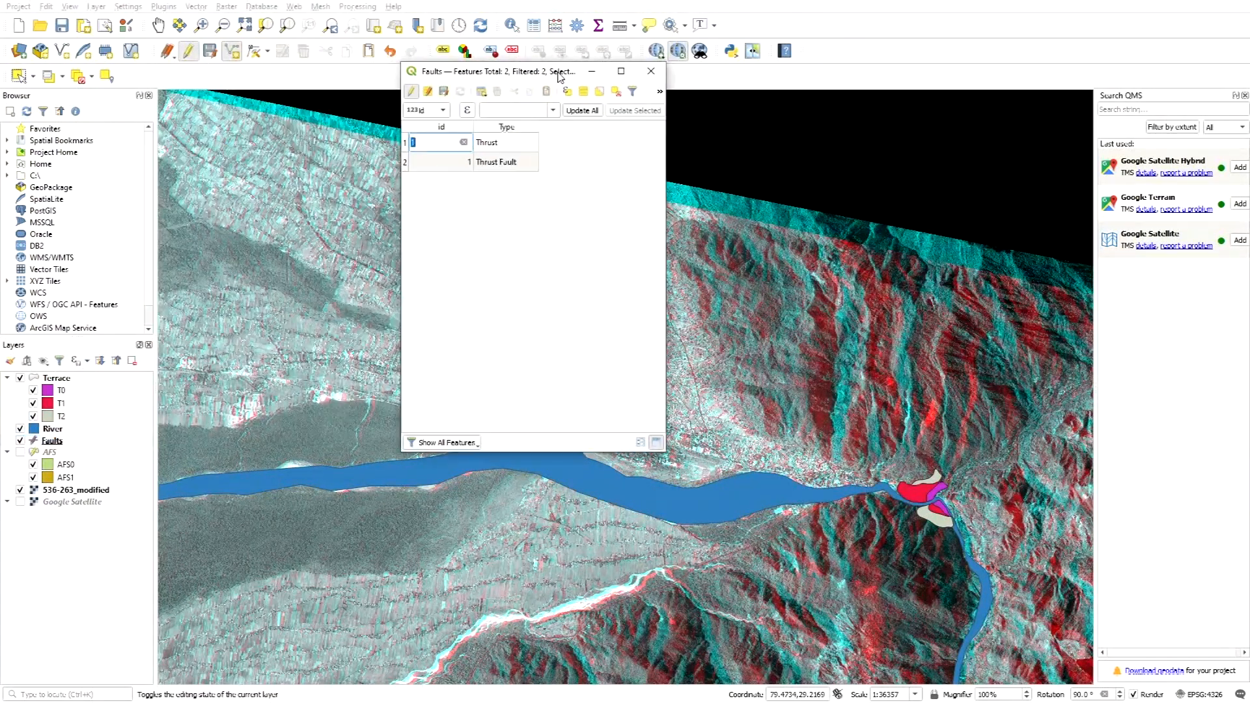
left_click(502, 146)
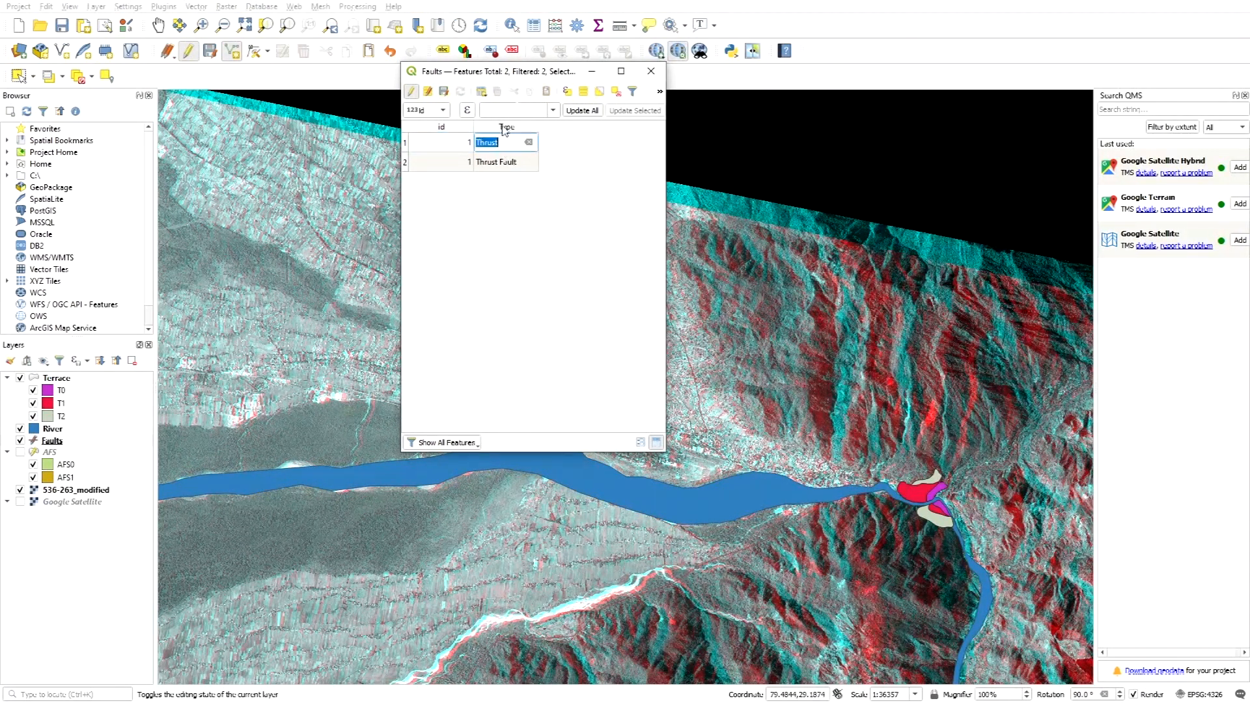
left_click_drag(553, 74, 889, 54)
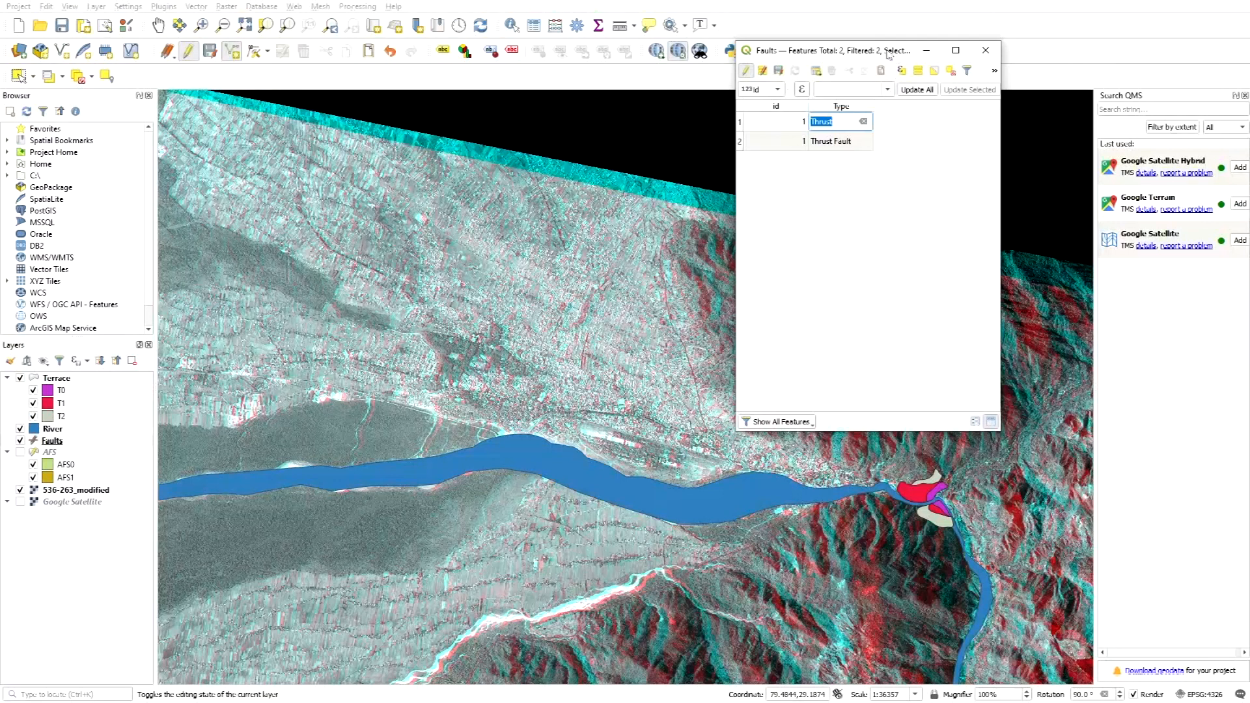
left_click_drag(890, 54, 899, 53)
left_click_drag(1010, 156, 1141, 148)
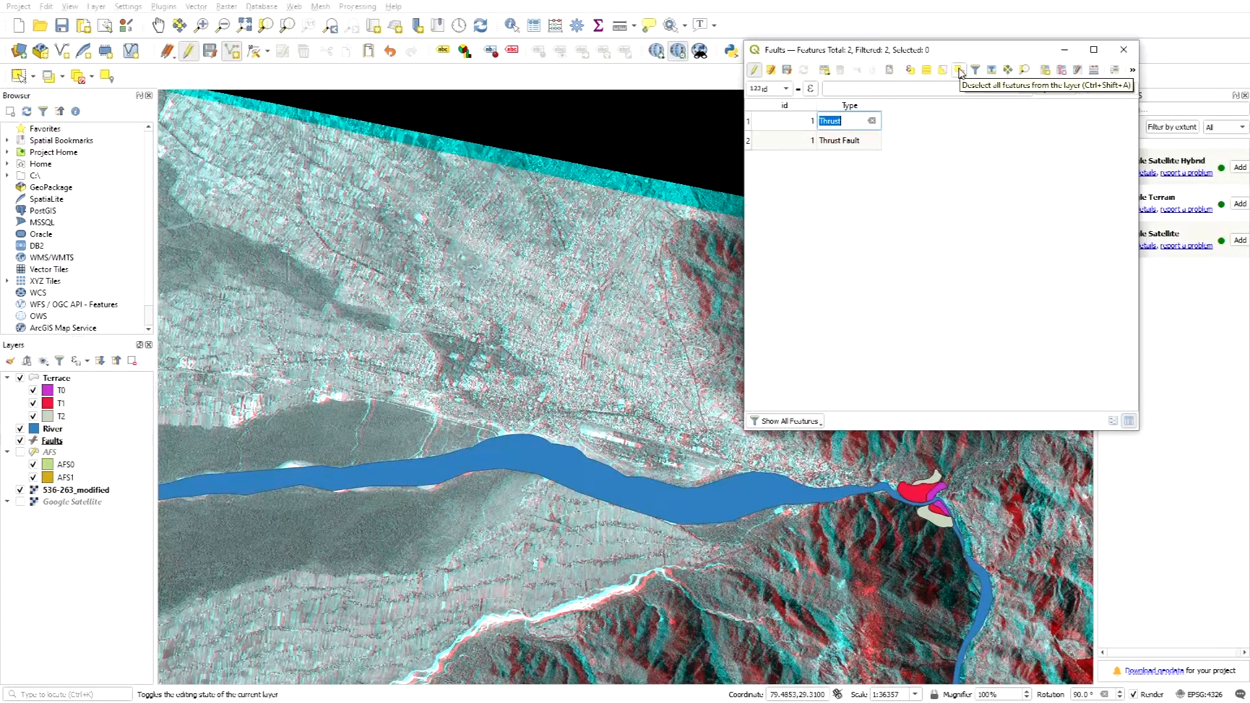
left_click(786, 69)
left_click_drag(949, 44, 872, 56)
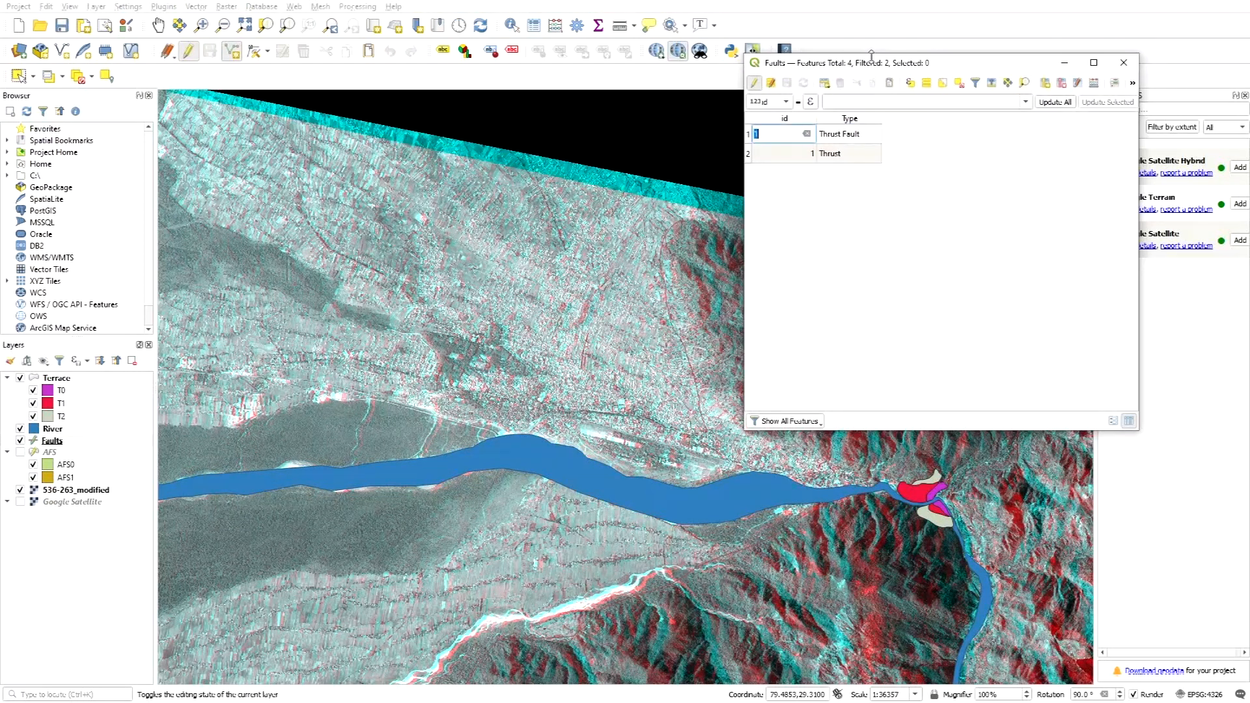
left_click_drag(956, 67, 1058, 62)
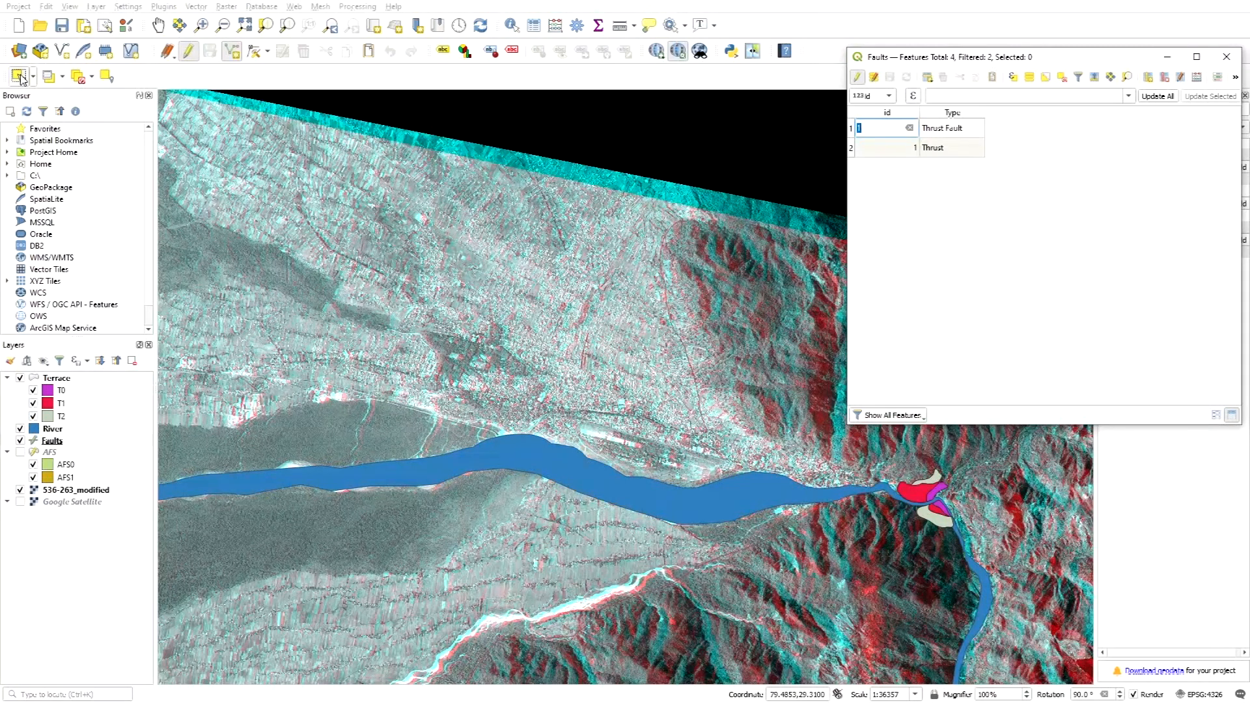
Step: Select the short fault line along the hill front above the blue river in the Faults layer
left_click(18, 78)
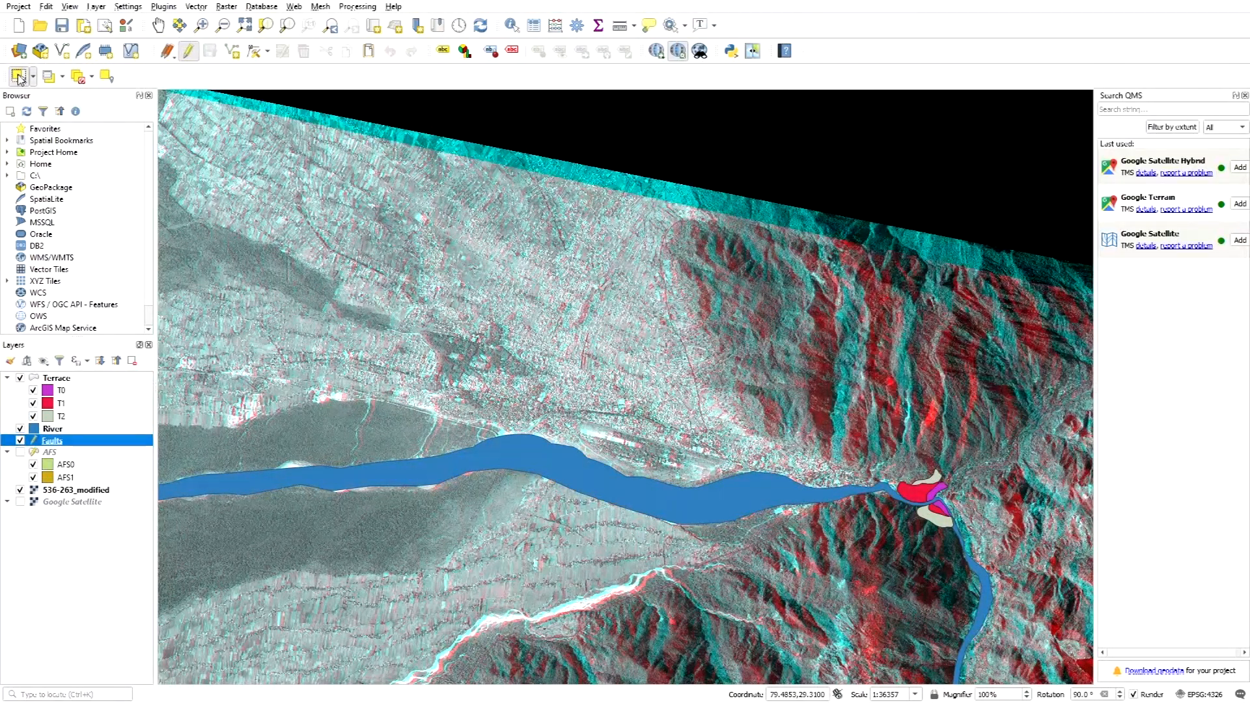
left_click(690, 354)
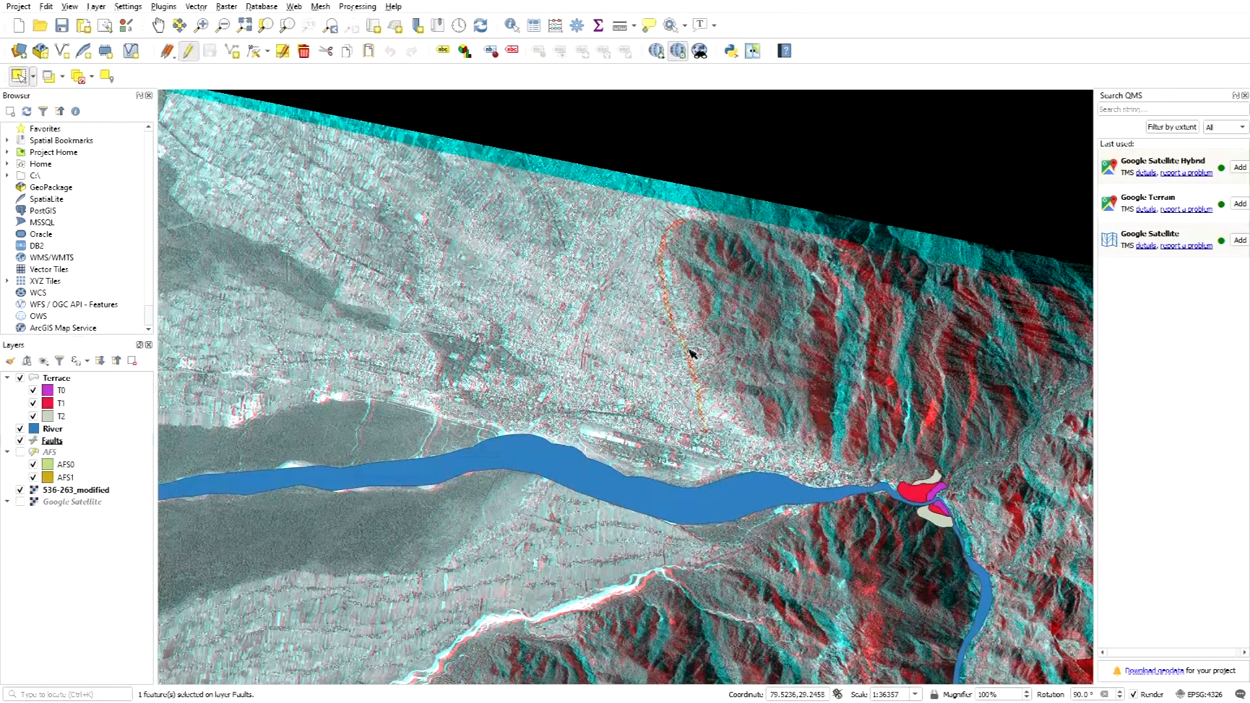
scroll(691, 283, "up", 2)
scroll(594, 316, "down", 1)
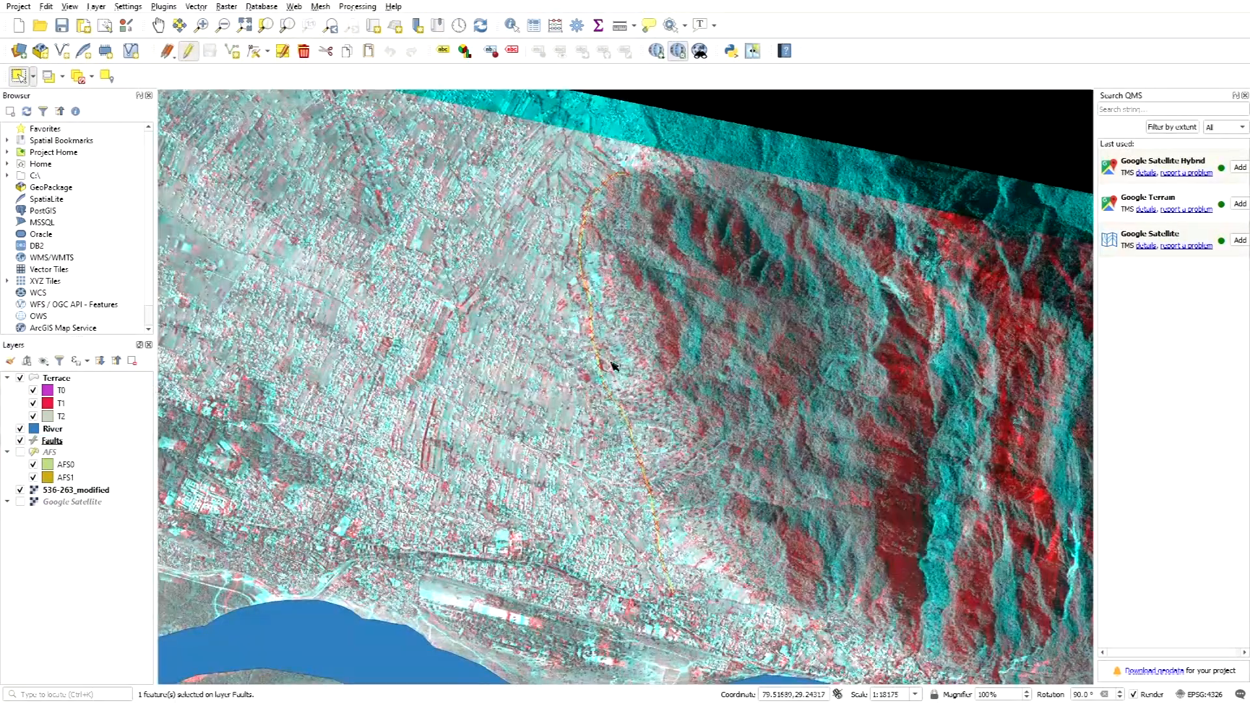
scroll(612, 366, "up", 1)
scroll(586, 335, "down", 1)
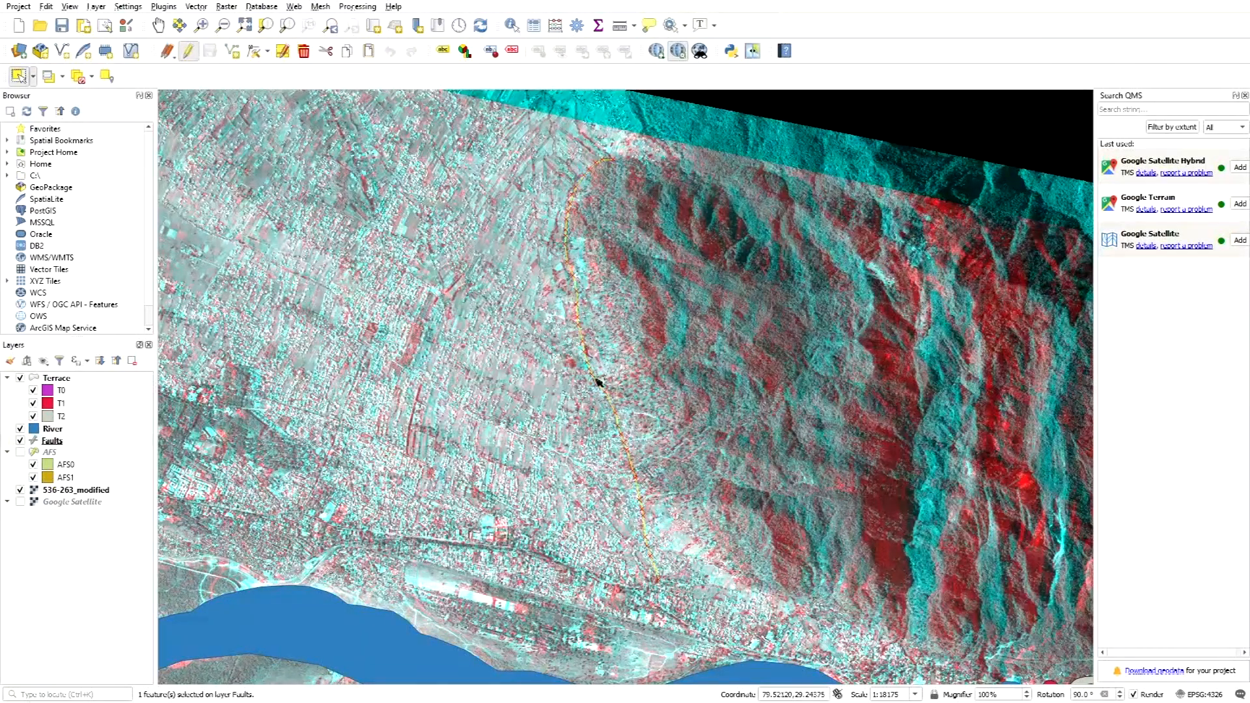
scroll(698, 231, "down", 1)
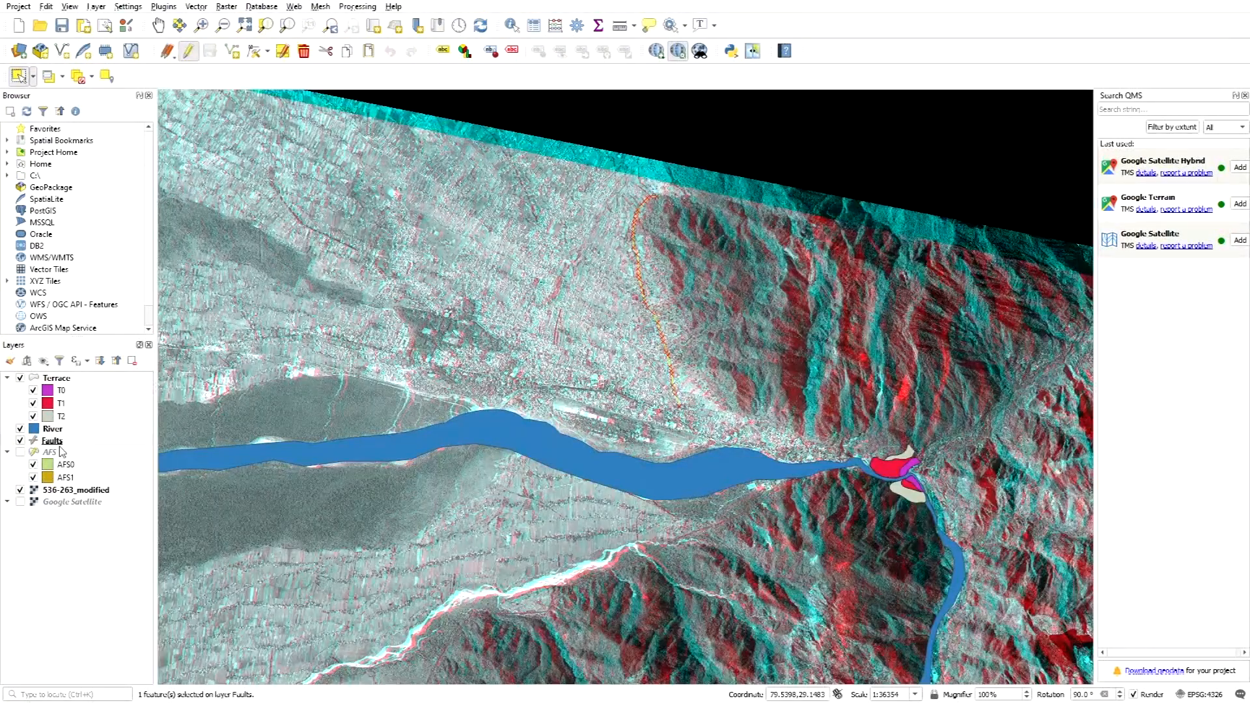
Step: Set the selected short fault line's Type to Fault Scarp in the Faults attribute table and save the edit
right_click(58, 443)
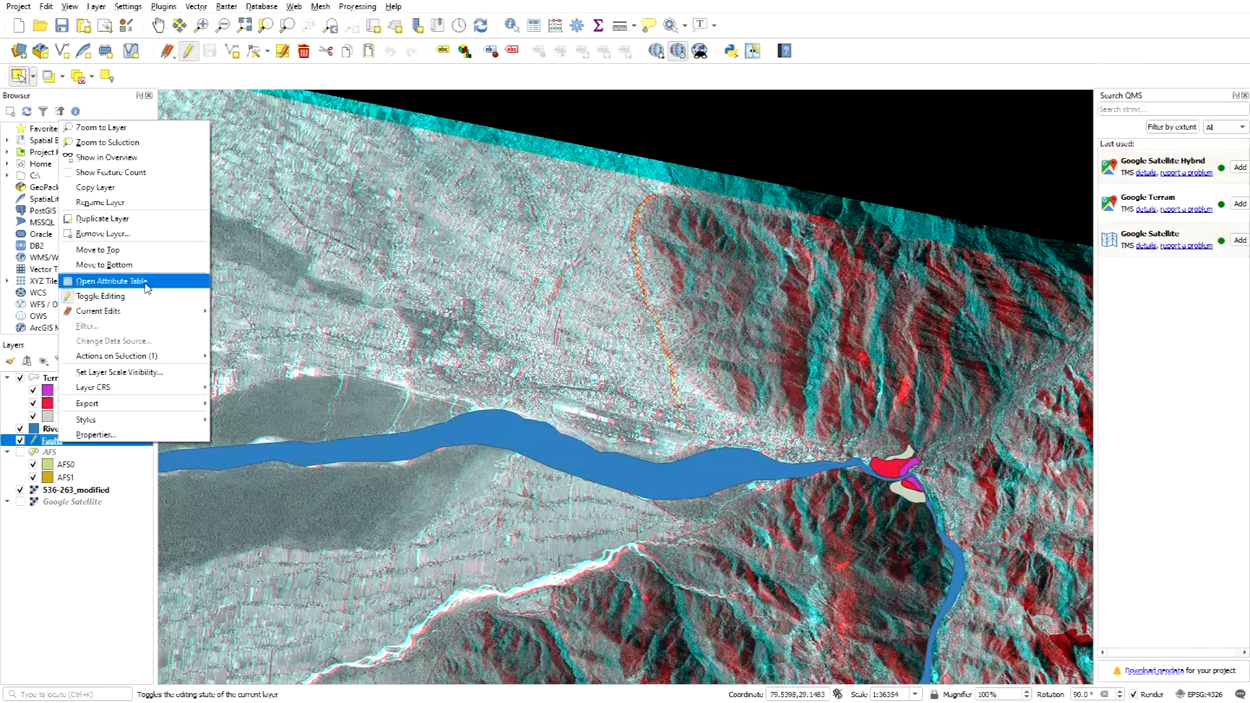
left_click(146, 288)
left_click_drag(368, 65, 359, 104)
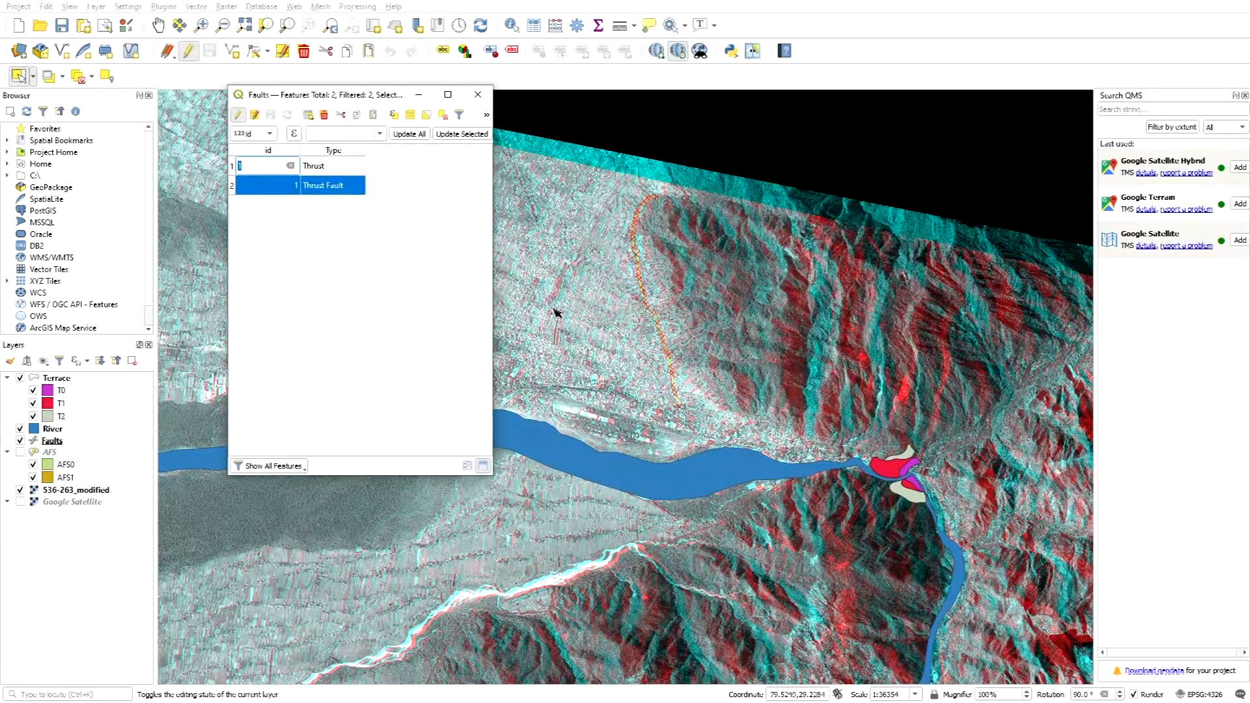
double_click(354, 187)
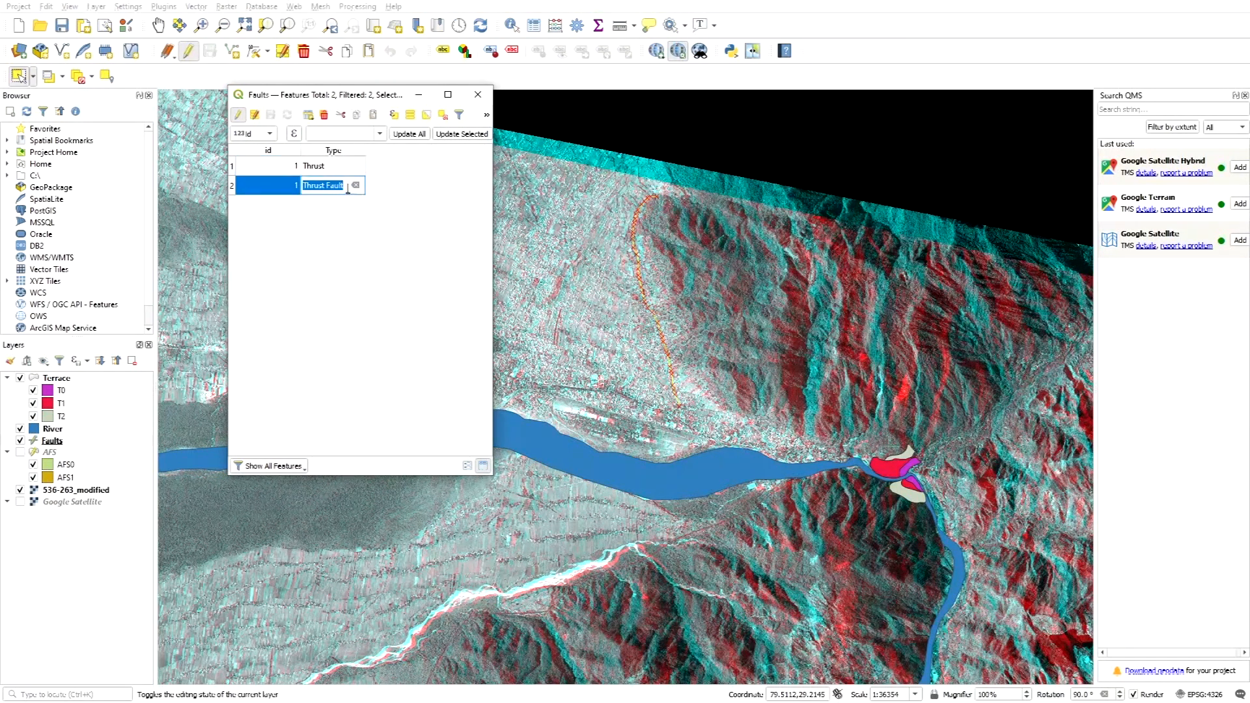
type("F")
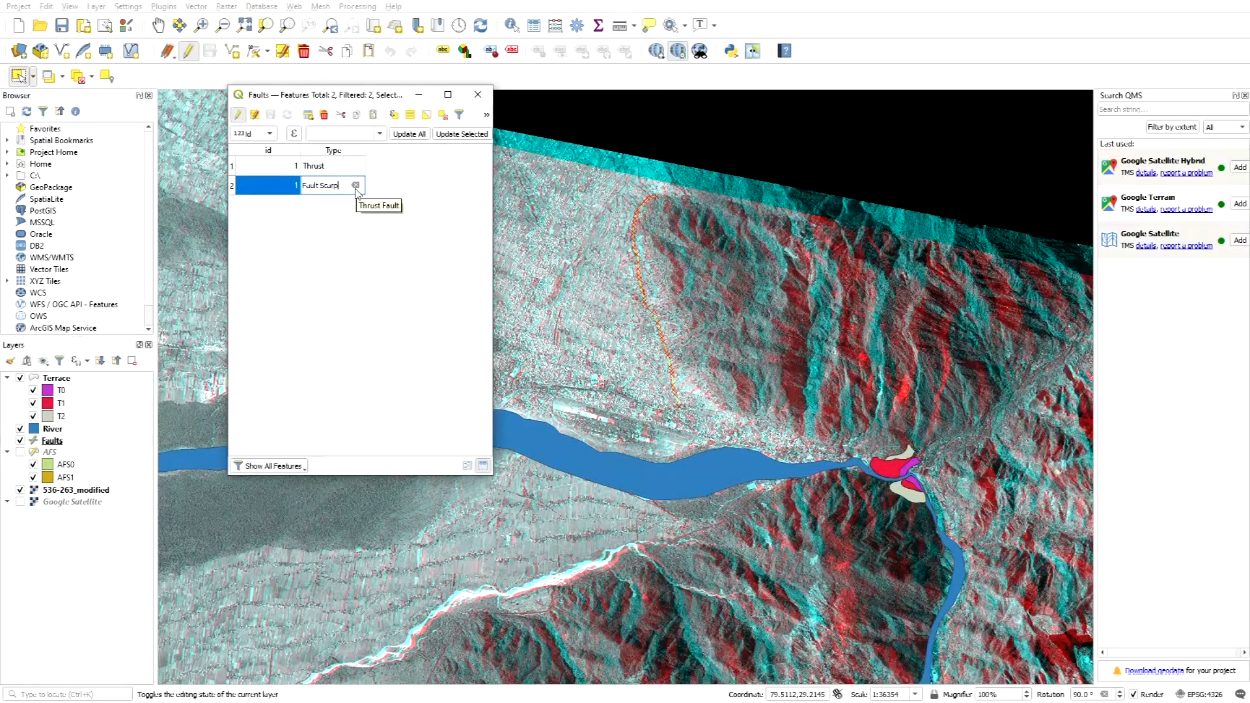
type("ault Scarp")
key("Return")
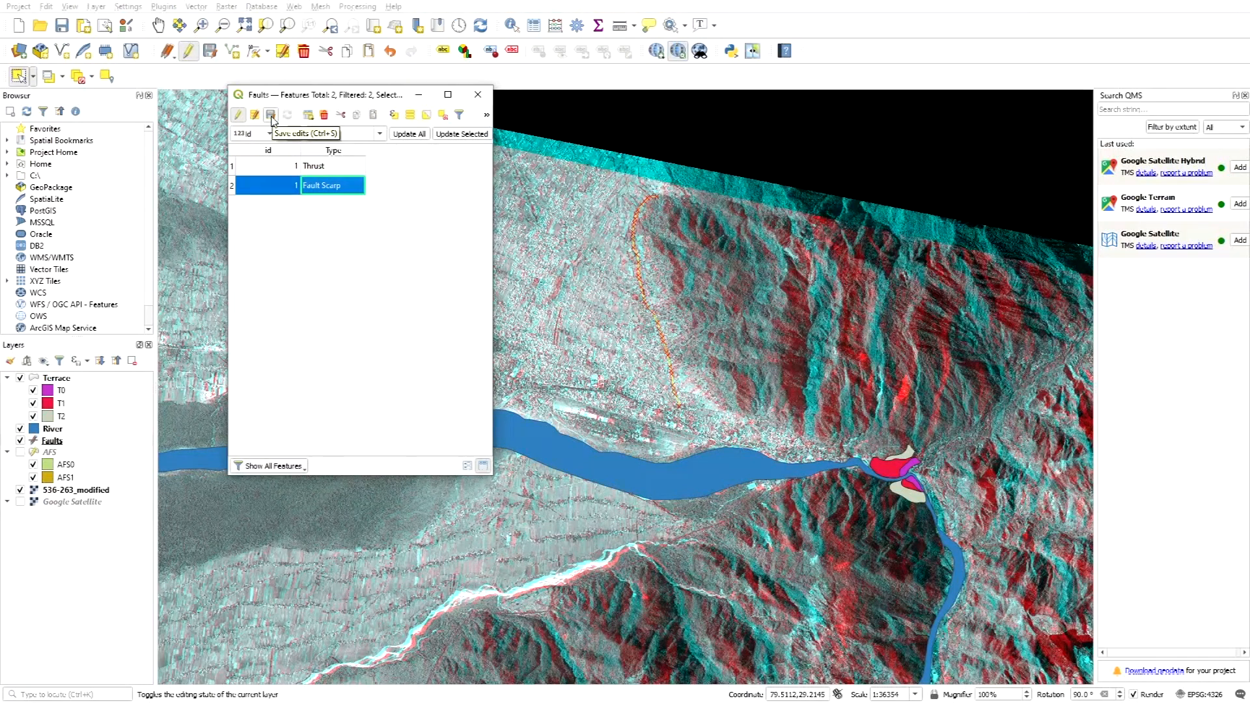
left_click(271, 115)
left_click_drag(313, 95, 848, 86)
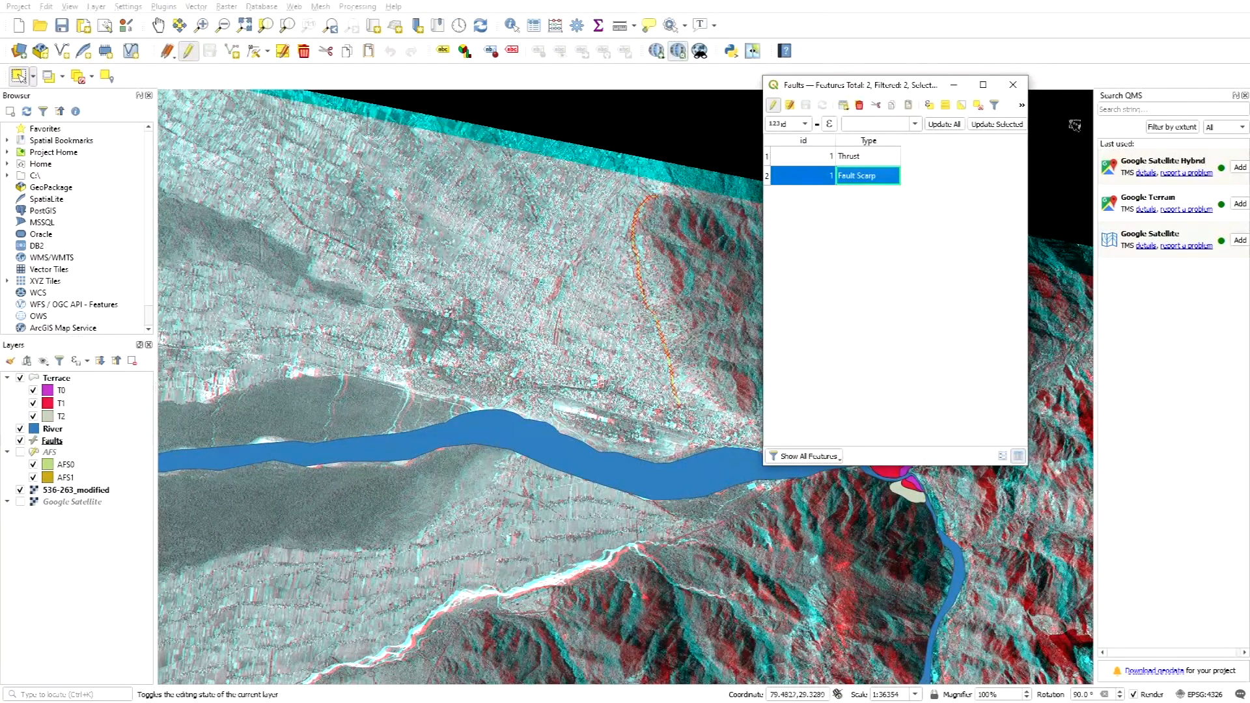
left_click(956, 90)
Step: Change the Faults layer's line symbol to a saturated dark orange-red and apply the style
right_click(54, 444)
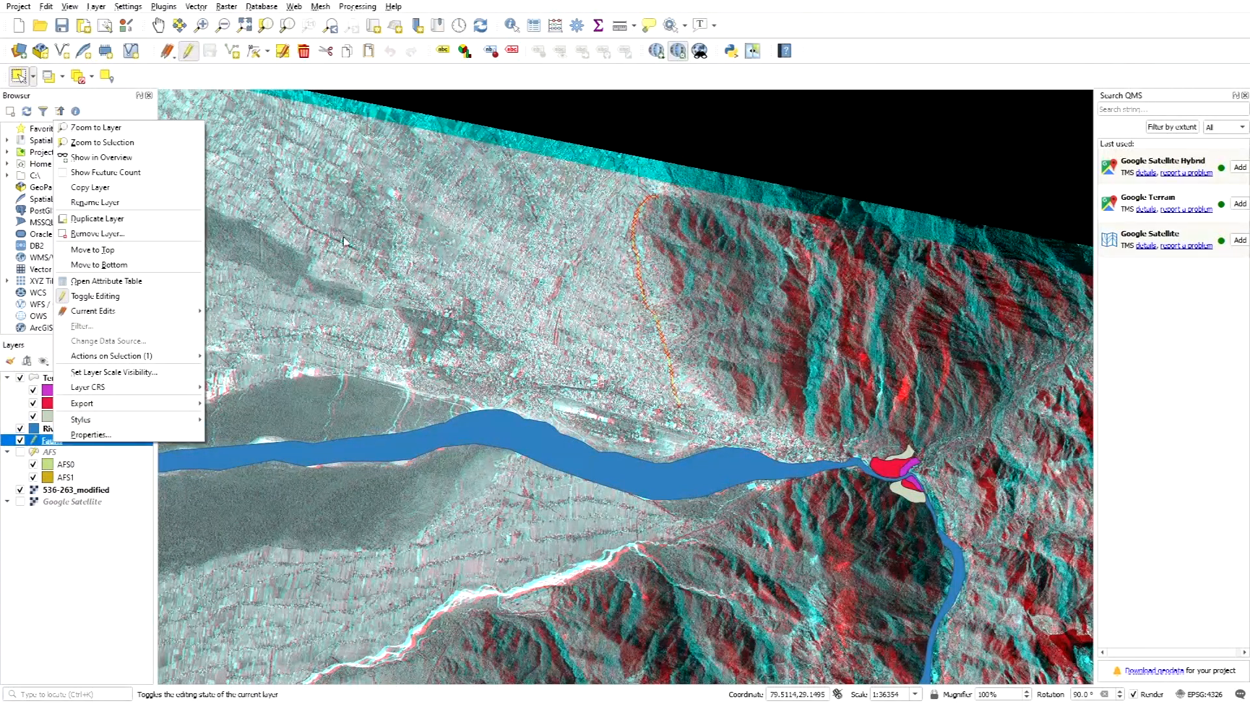
left_click(101, 436)
left_click_drag(434, 141, 772, 123)
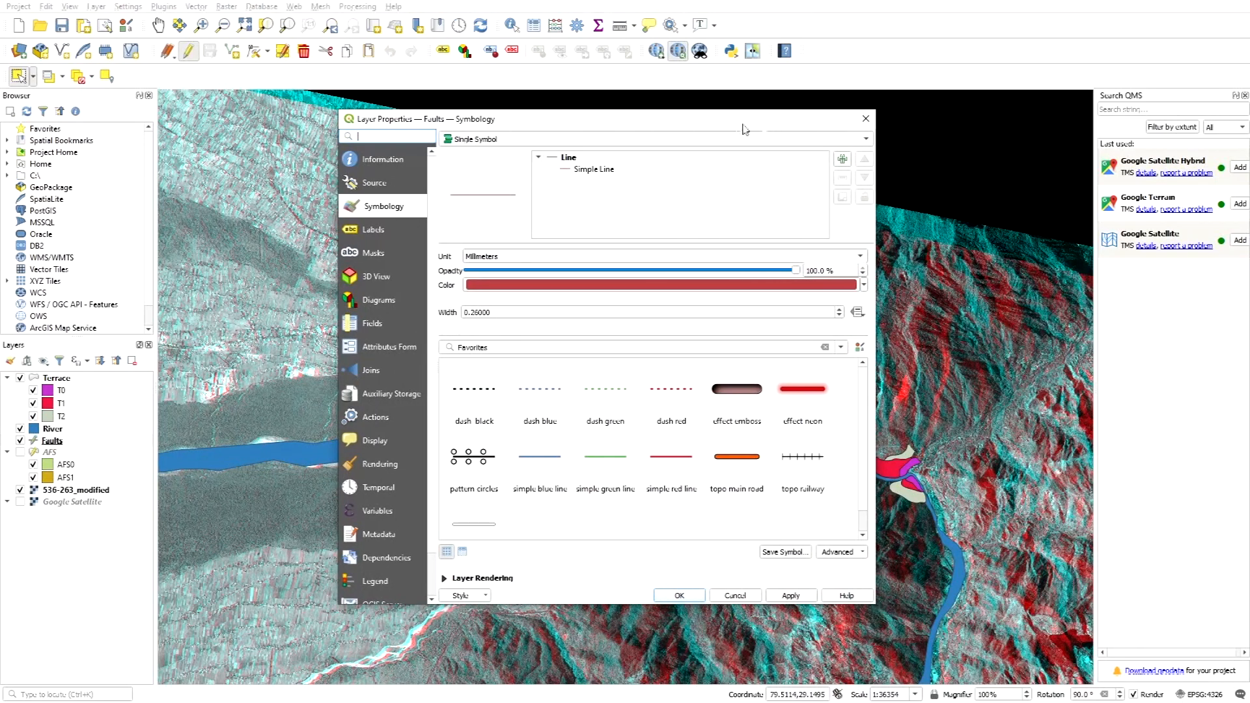
left_click_drag(659, 125, 759, 126)
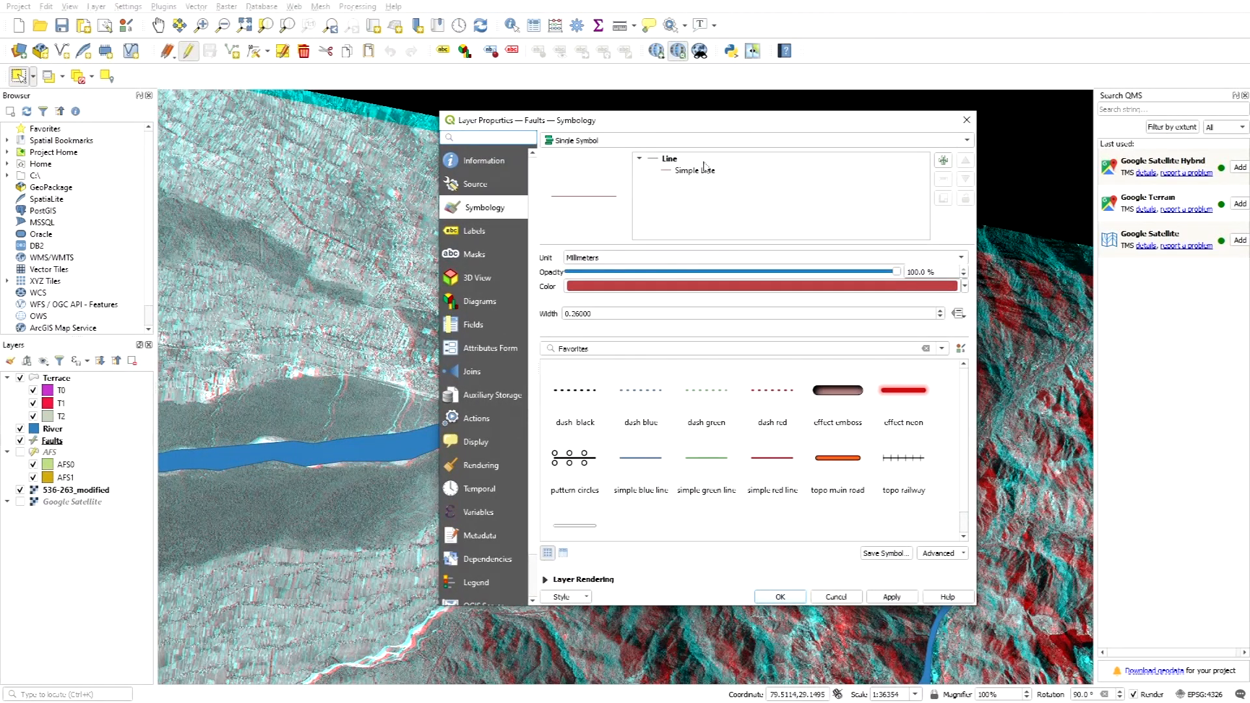
left_click(680, 163)
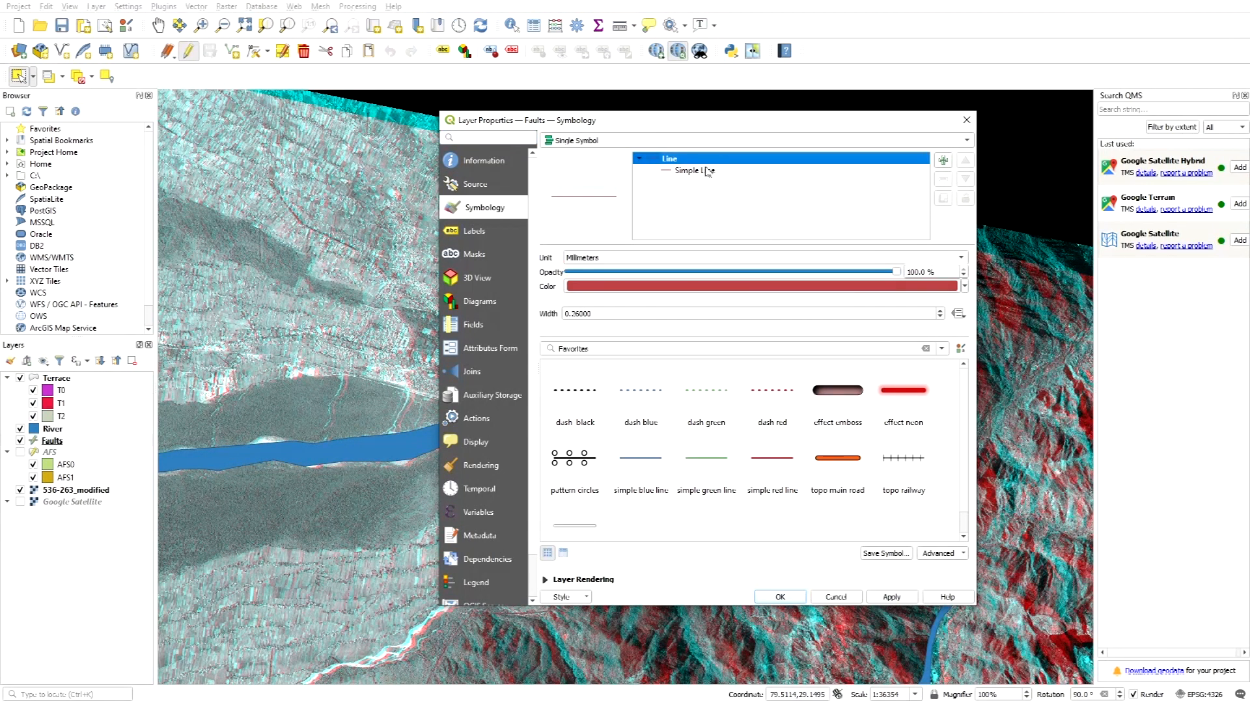
left_click(824, 290)
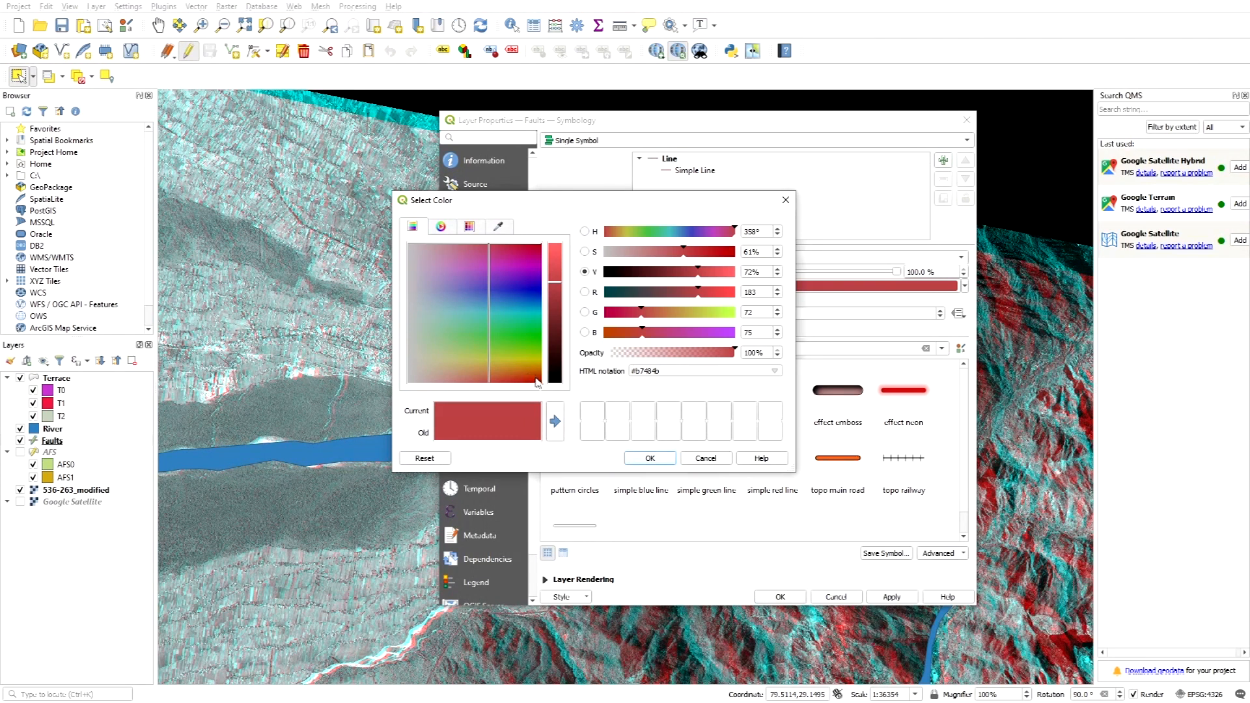
left_click(536, 378)
left_click(651, 459)
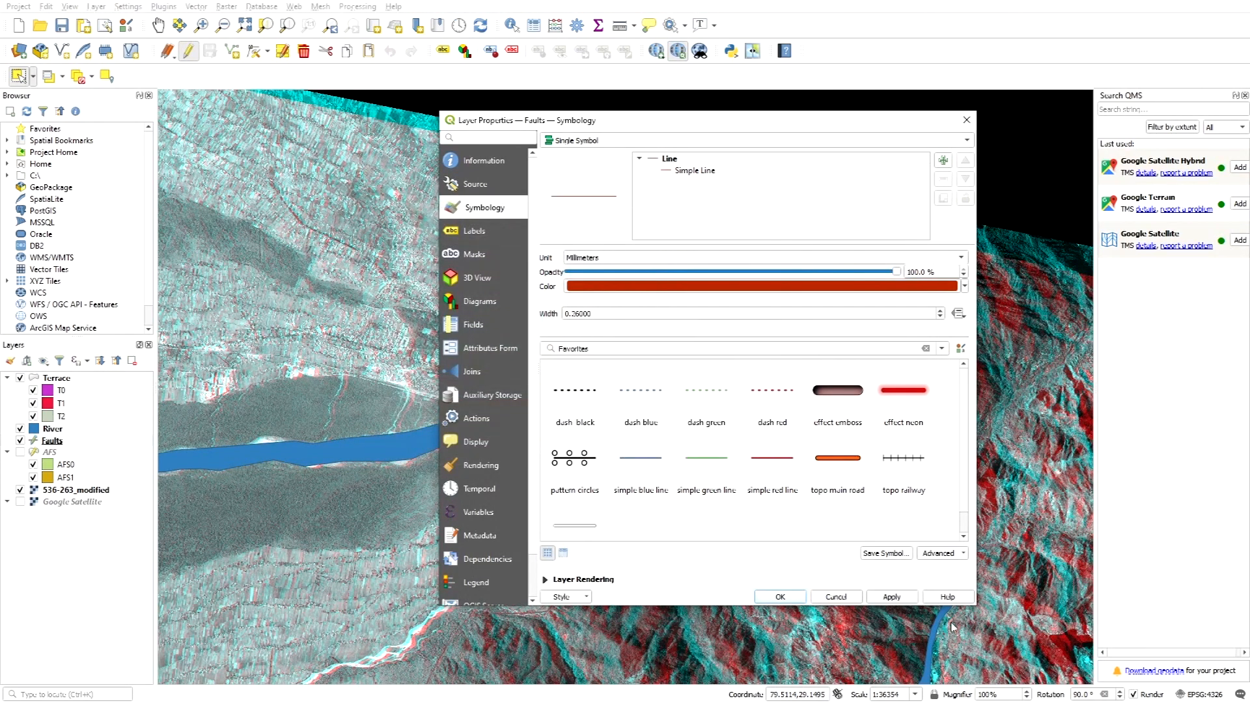
left_click(892, 596)
left_click(781, 596)
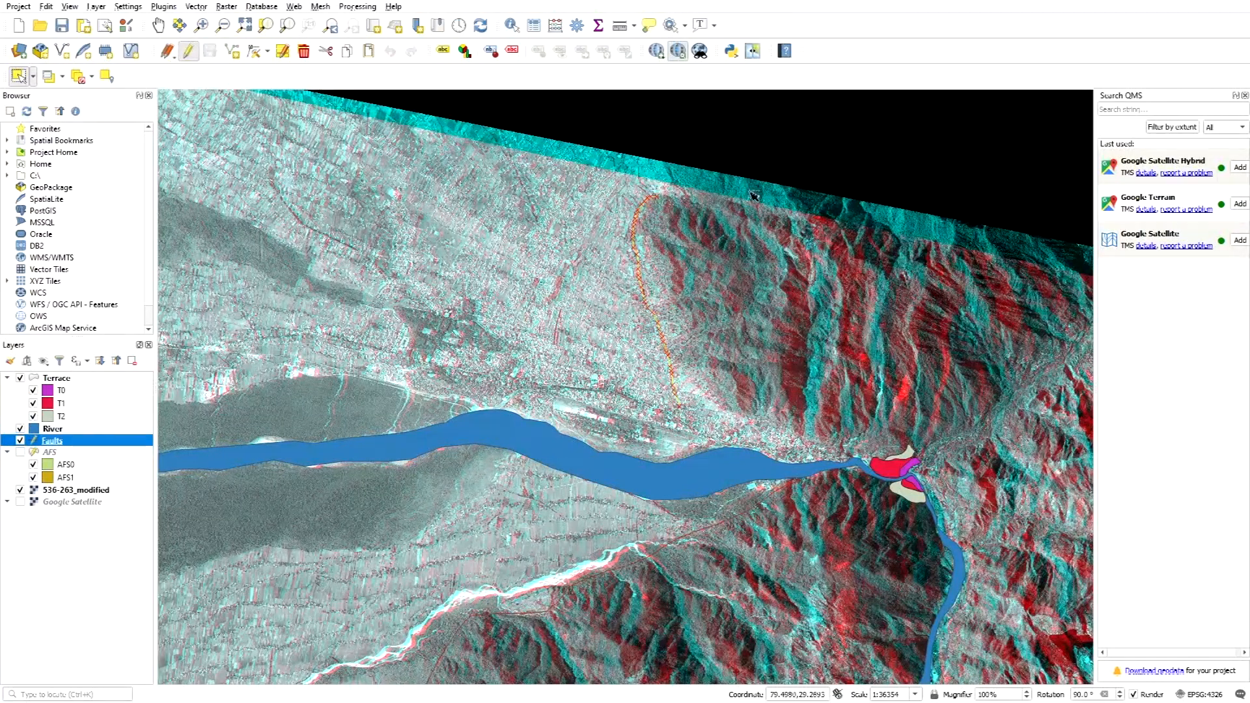
Step: Clear the feature selection and set the Faults line symbol's width to 0.66 millimeters
left_click(78, 77)
scroll(659, 313, "down", 1)
scroll(656, 313, "up", 1)
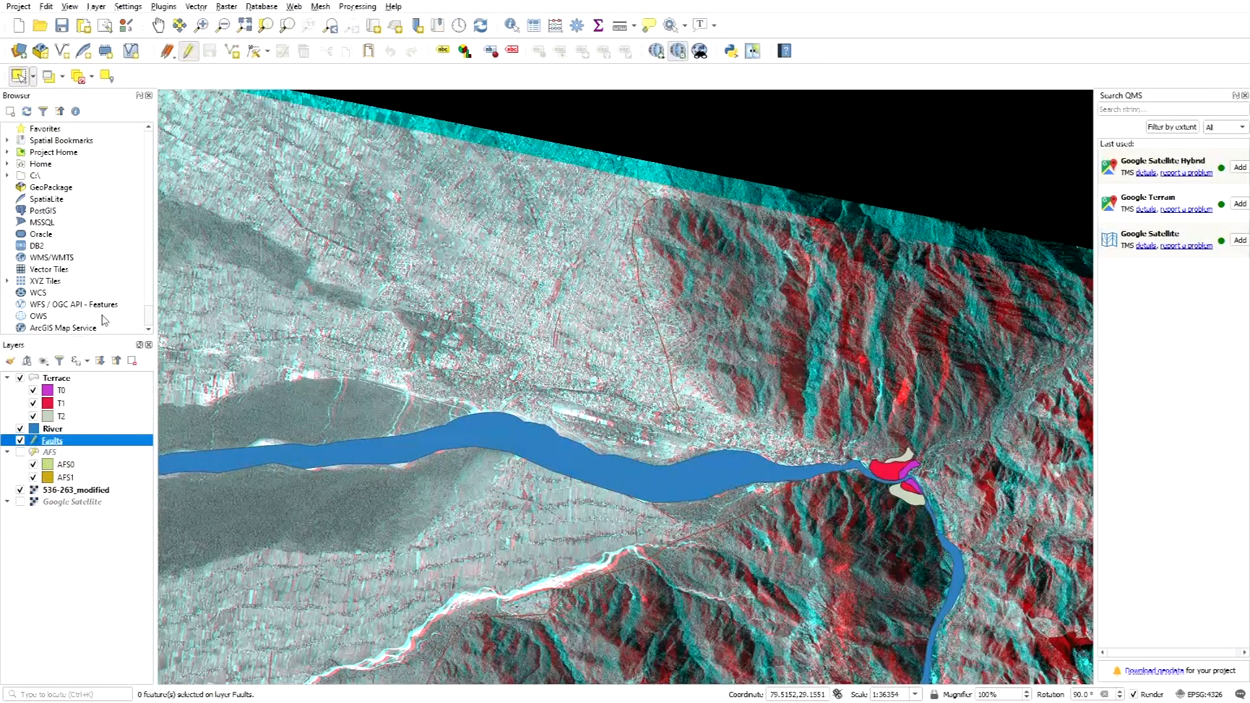
right_click(50, 443)
left_click(731, 384)
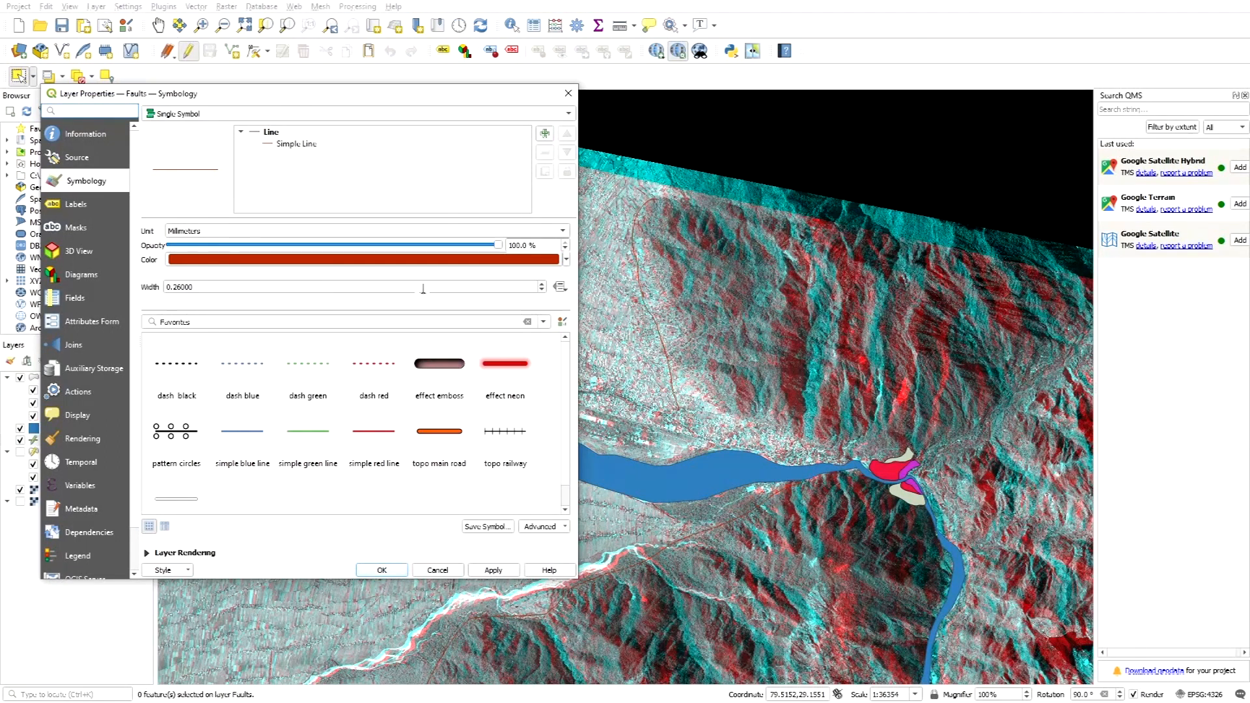
left_click(543, 286)
left_click(543, 285)
left_click(543, 285)
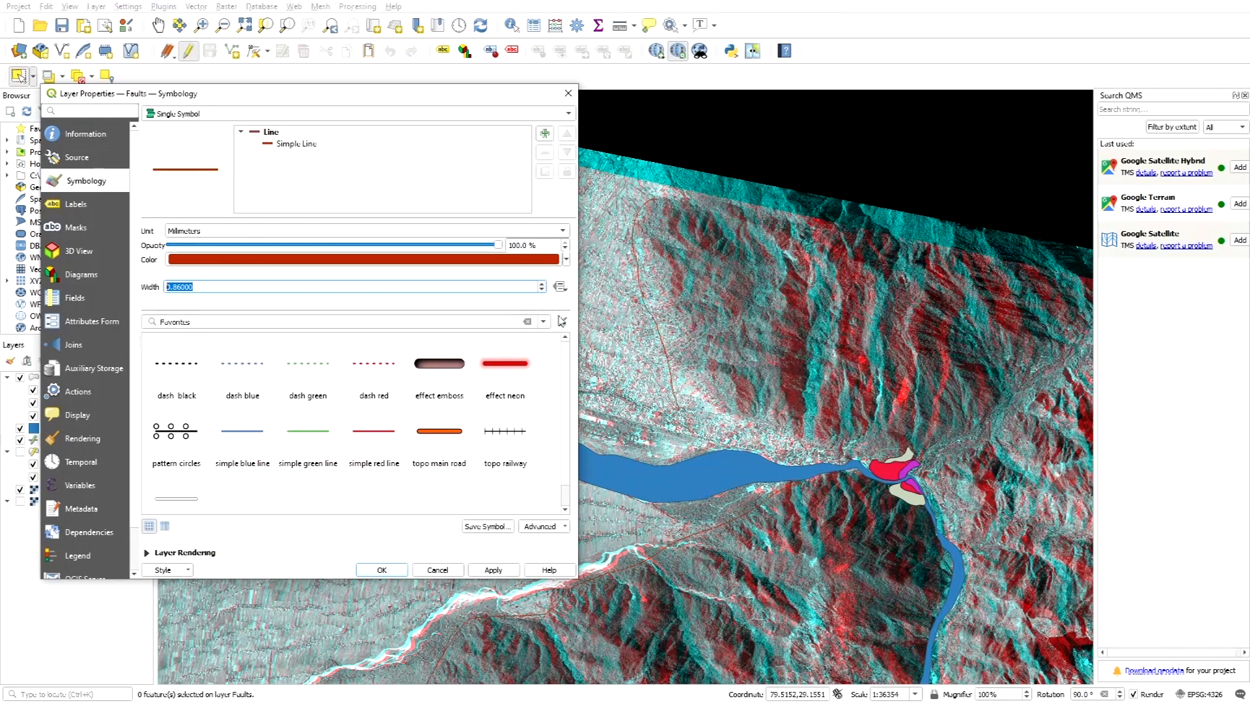
left_click(542, 291)
left_click(509, 568)
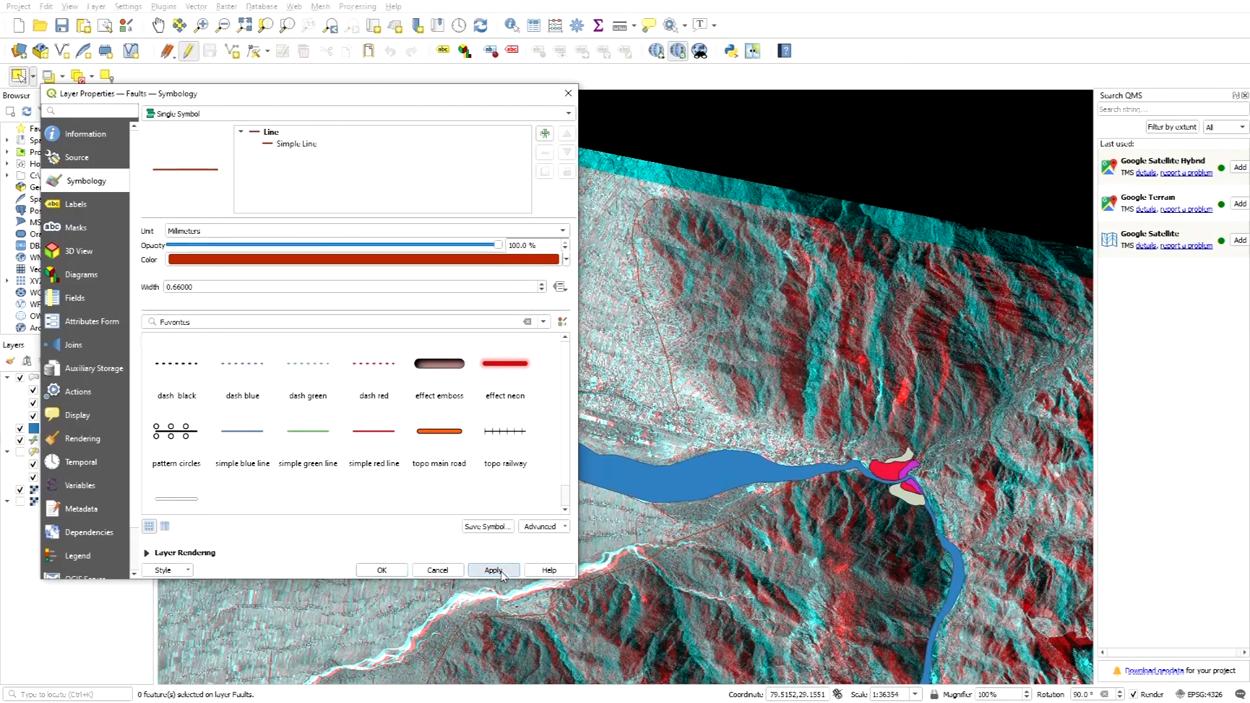
left_click(382, 571)
Step: Hide the Google Satellite and 536-263_modified layers to show the mapped faults, river and terraces over Google Hybrid
scroll(794, 446, "down", 1)
scroll(618, 454, "up", 1)
scroll(627, 438, "down", 2)
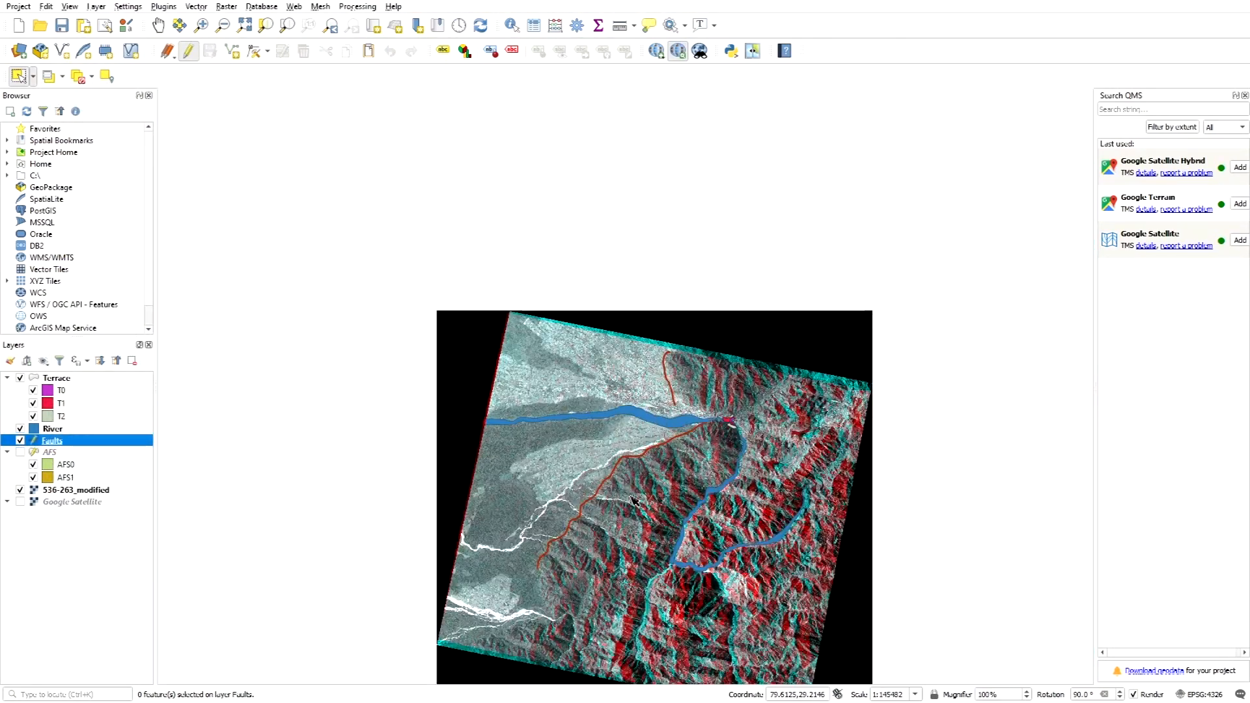
scroll(630, 499, "up", 1)
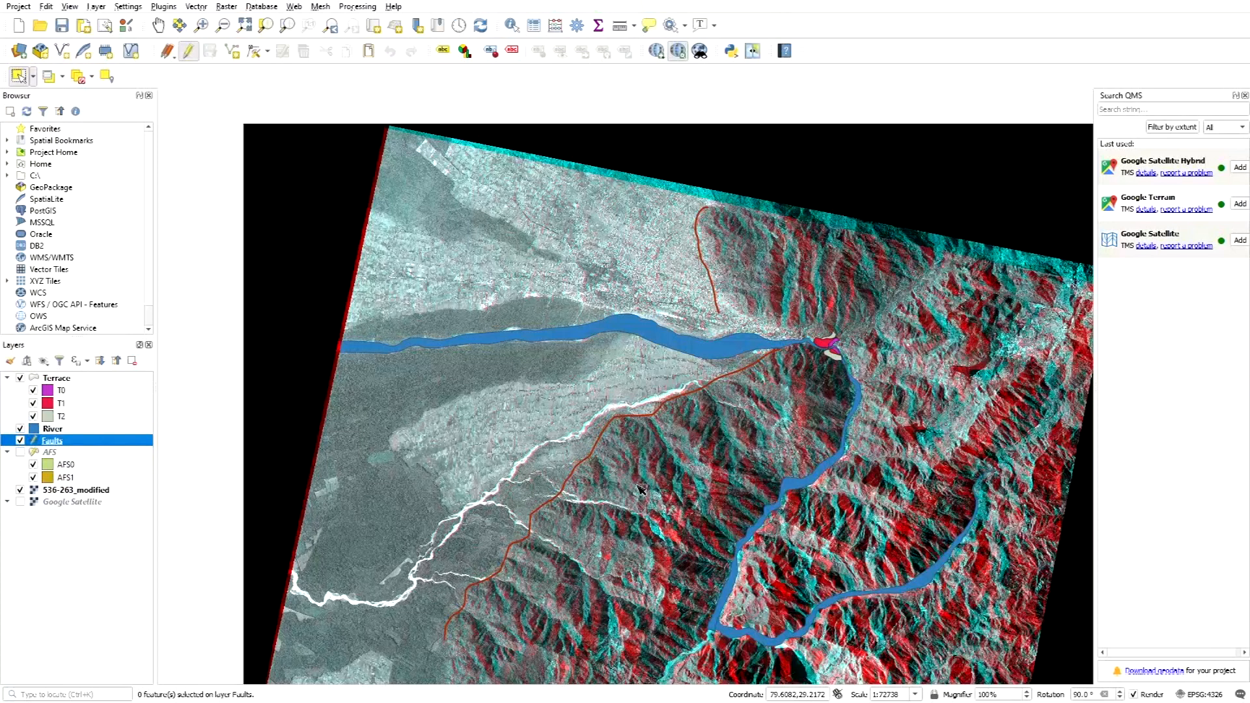
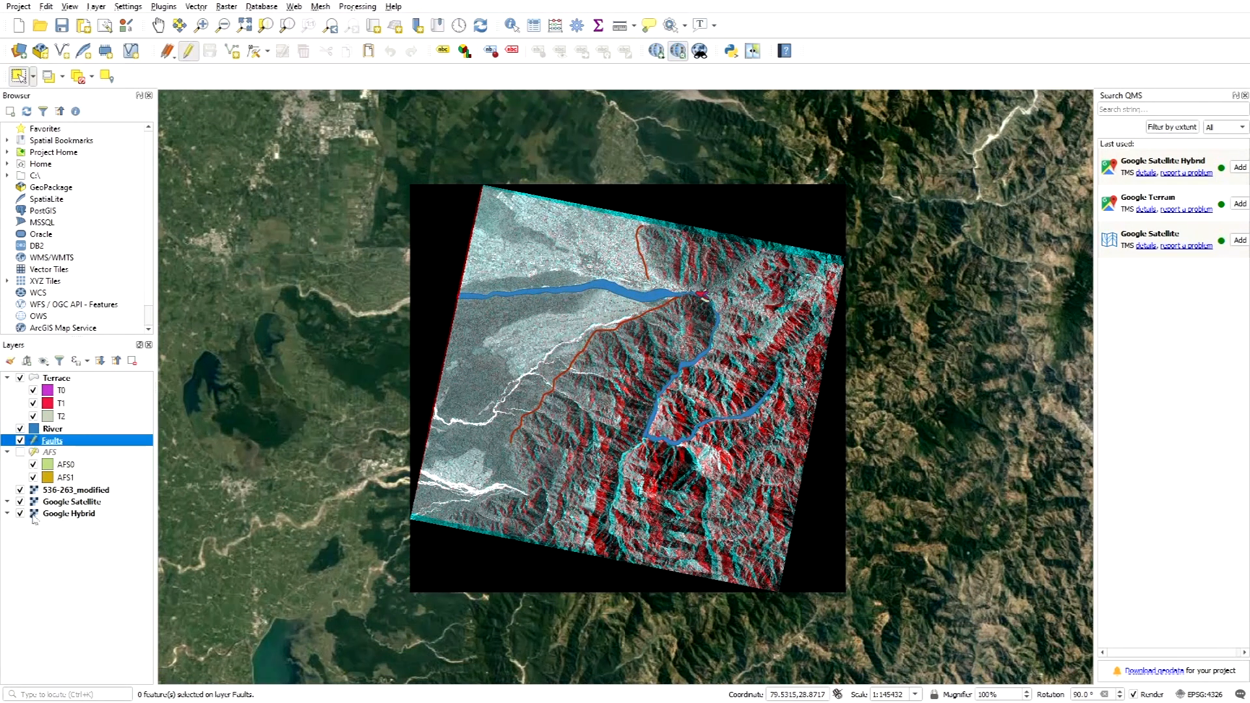
left_click(21, 503)
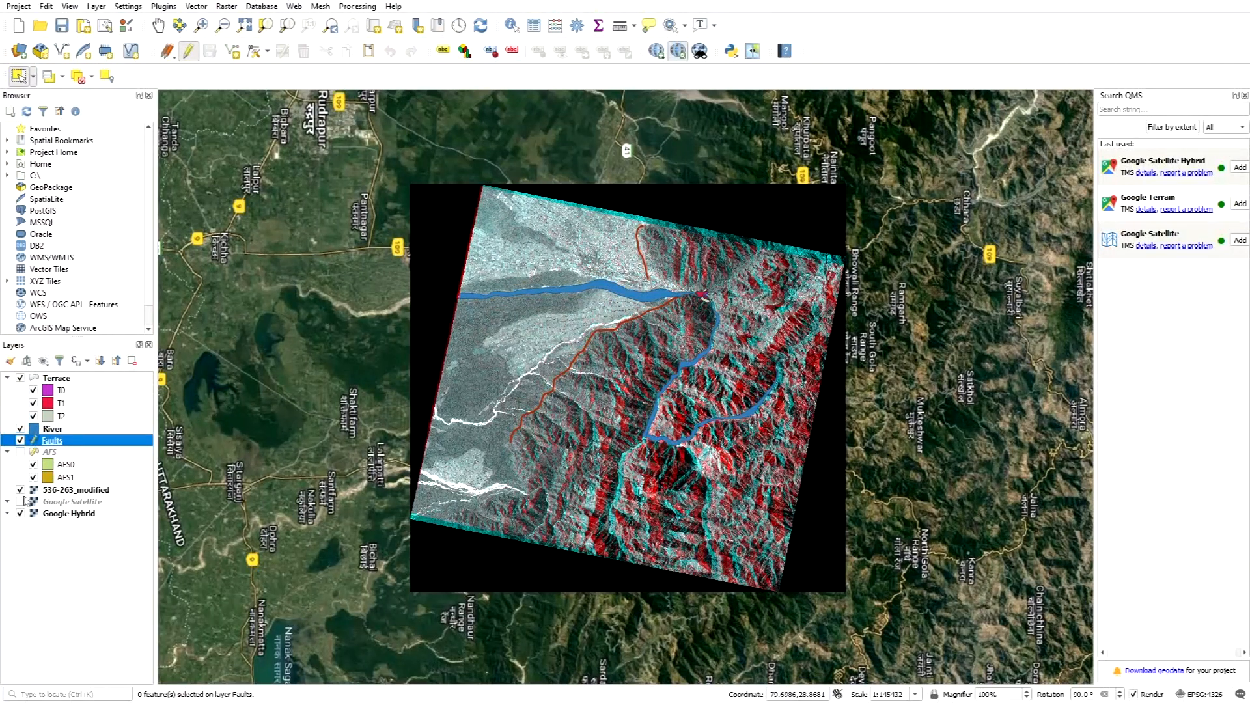
left_click(20, 490)
scroll(670, 272, "up", 1)
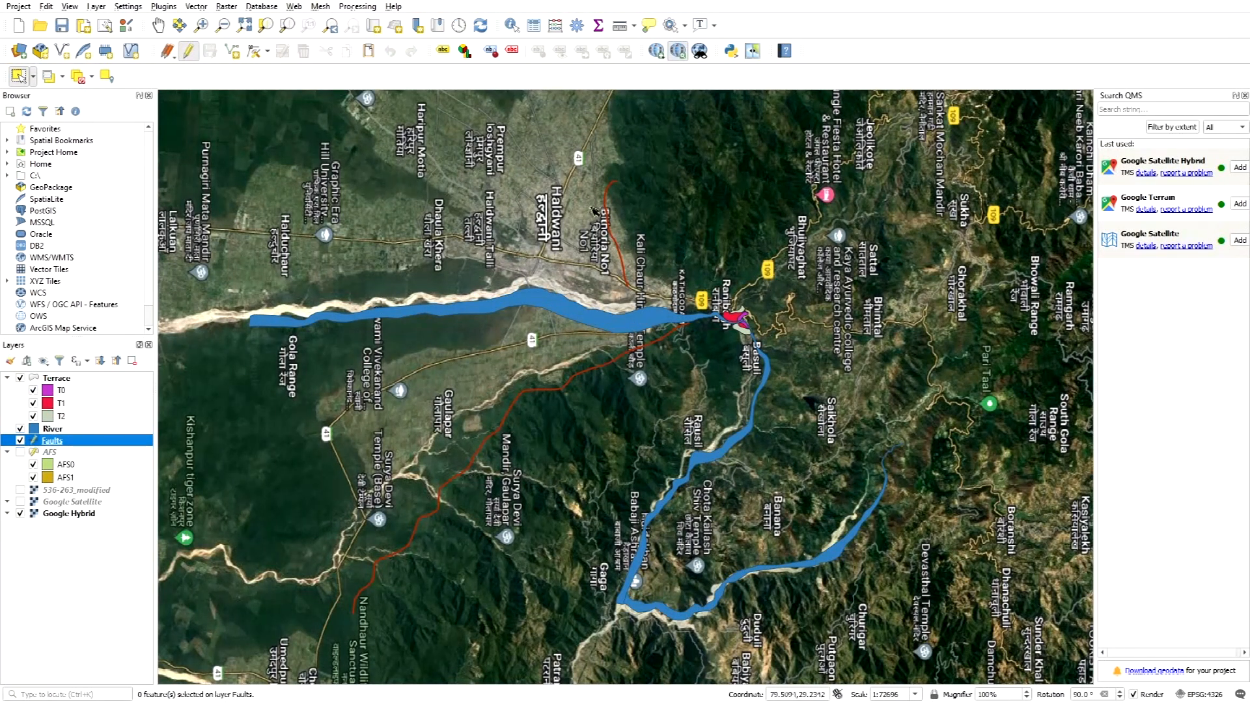
Step: Start a new shapefile layer and set its file to Location in the Lab folder
scroll(643, 283, "down", 1)
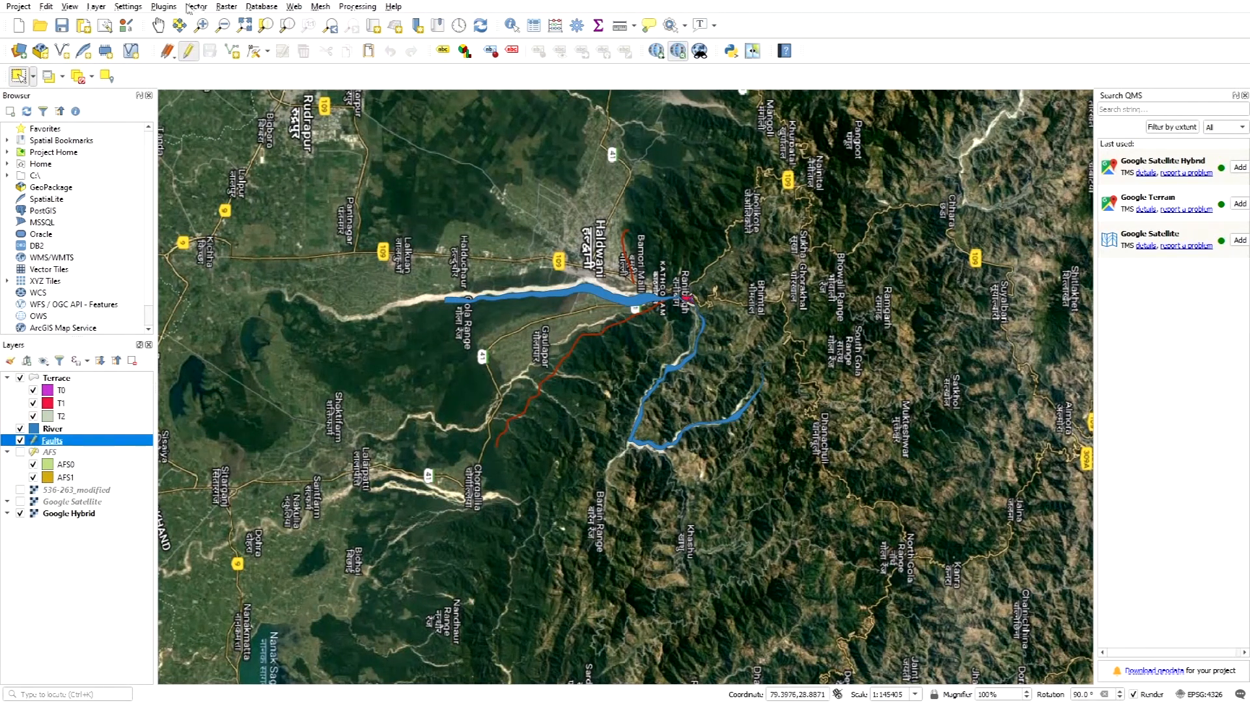
left_click(95, 8)
mouse_move(273, 36)
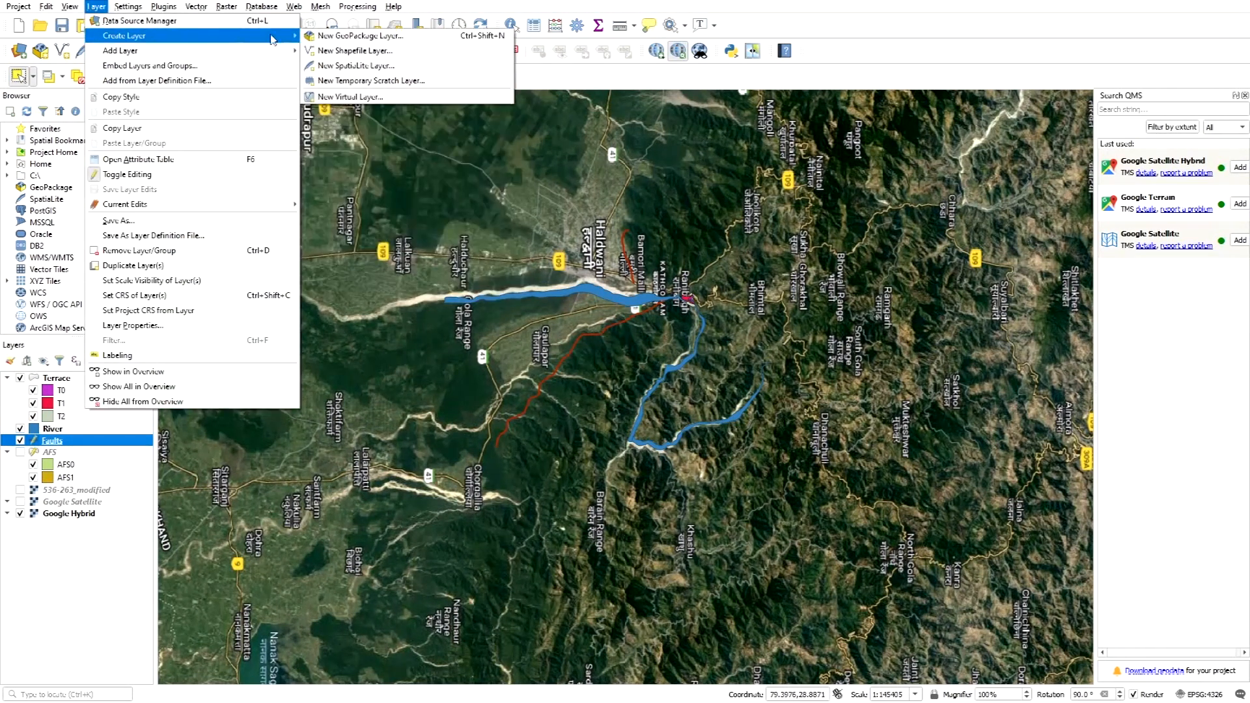
left_click(352, 51)
left_click(974, 78)
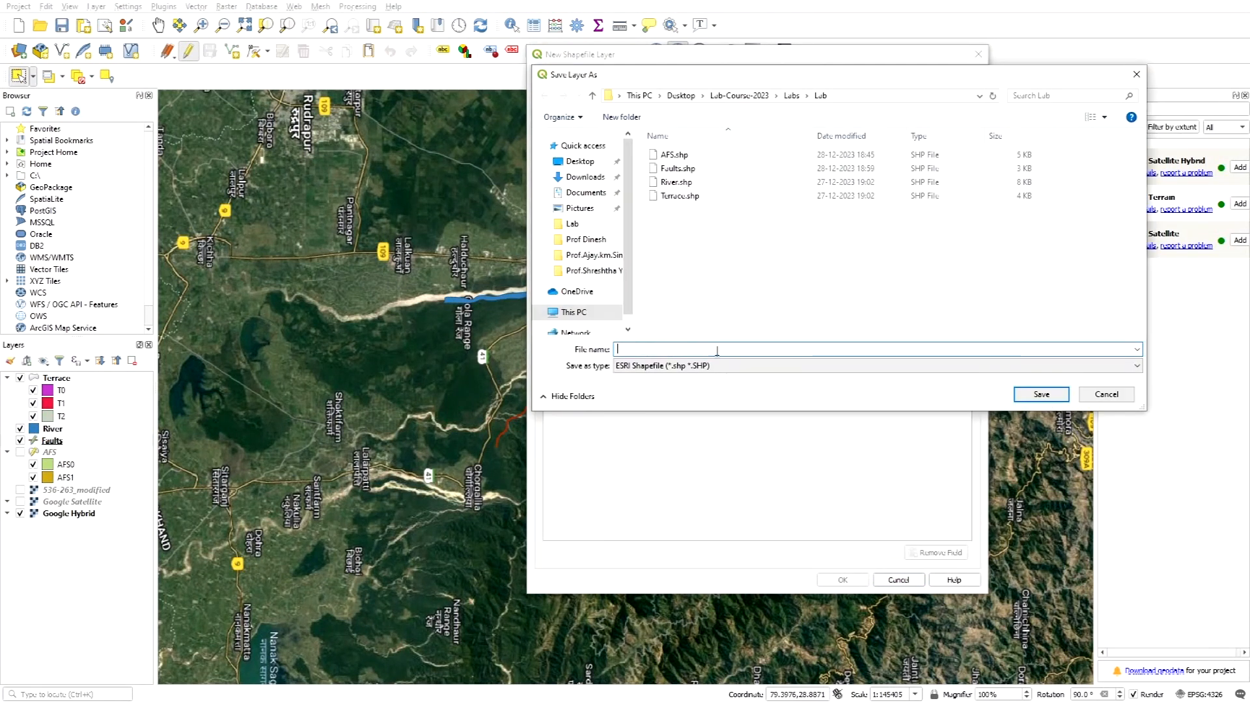
type("Lact")
key("BackSpace")
key("BackSpace")
type("ocat")
left_click(1041, 394)
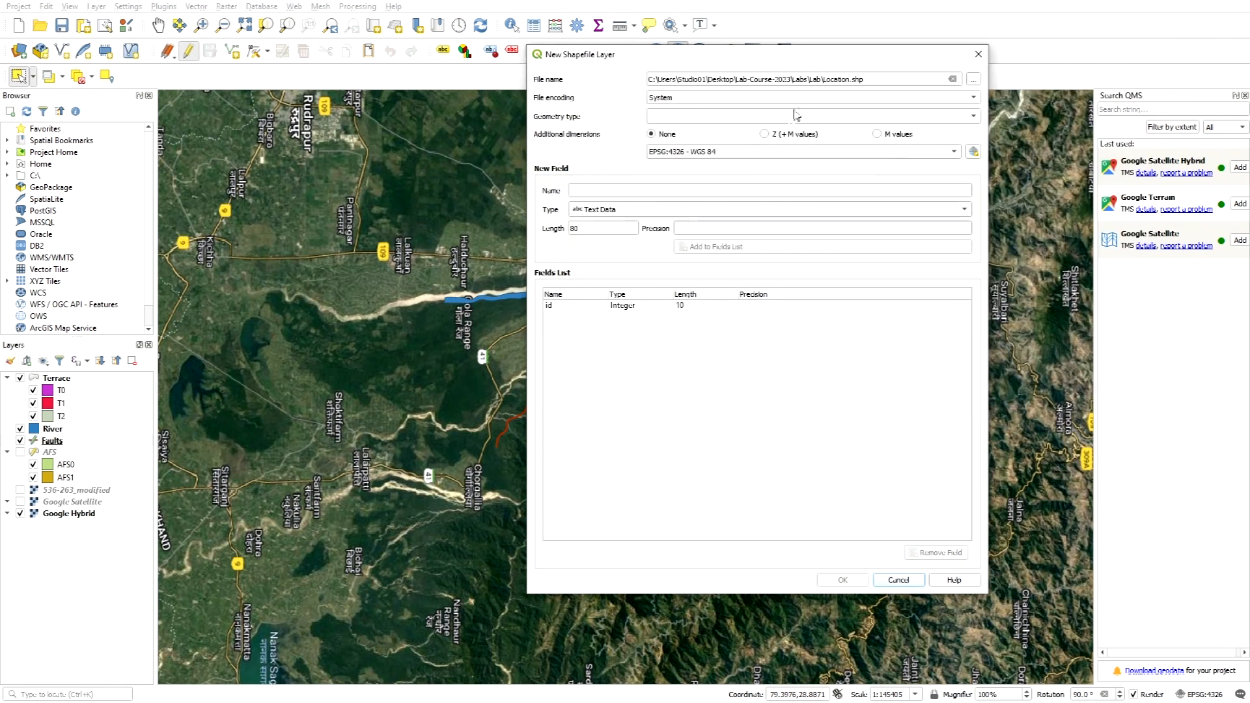
Step: Set the new shapefile's geometry type to Point and create the layer
left_click(795, 115)
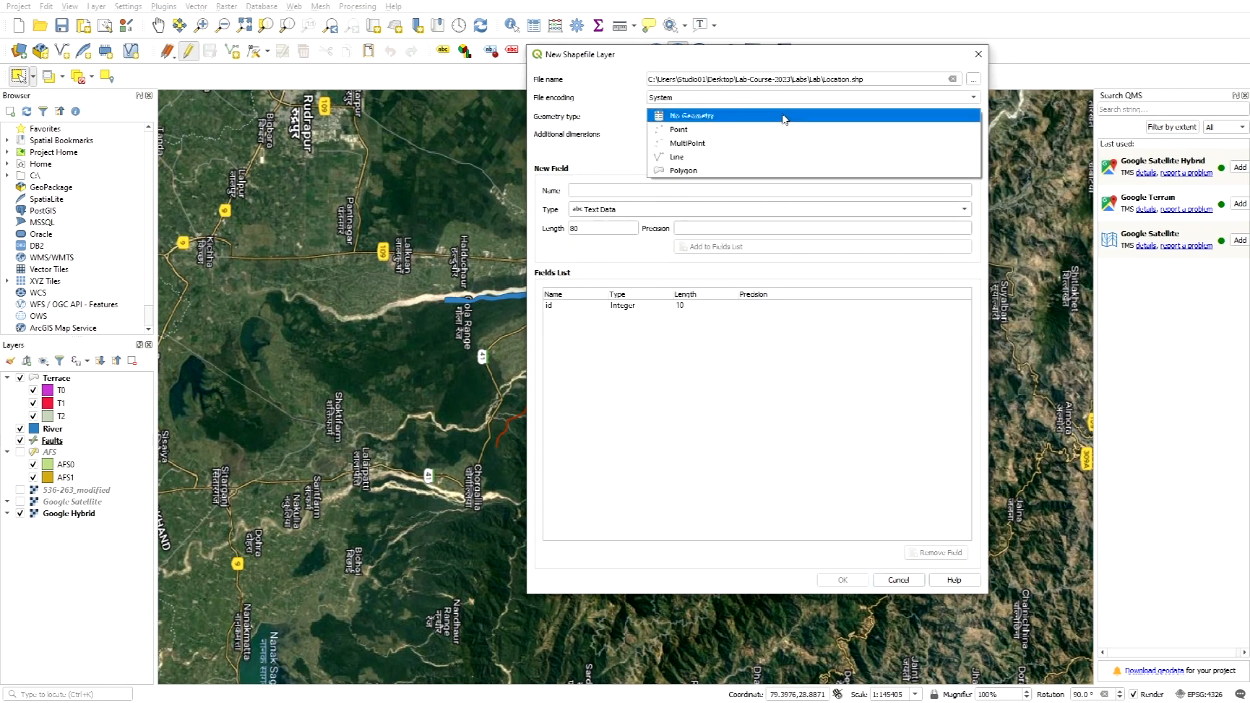
left_click(685, 130)
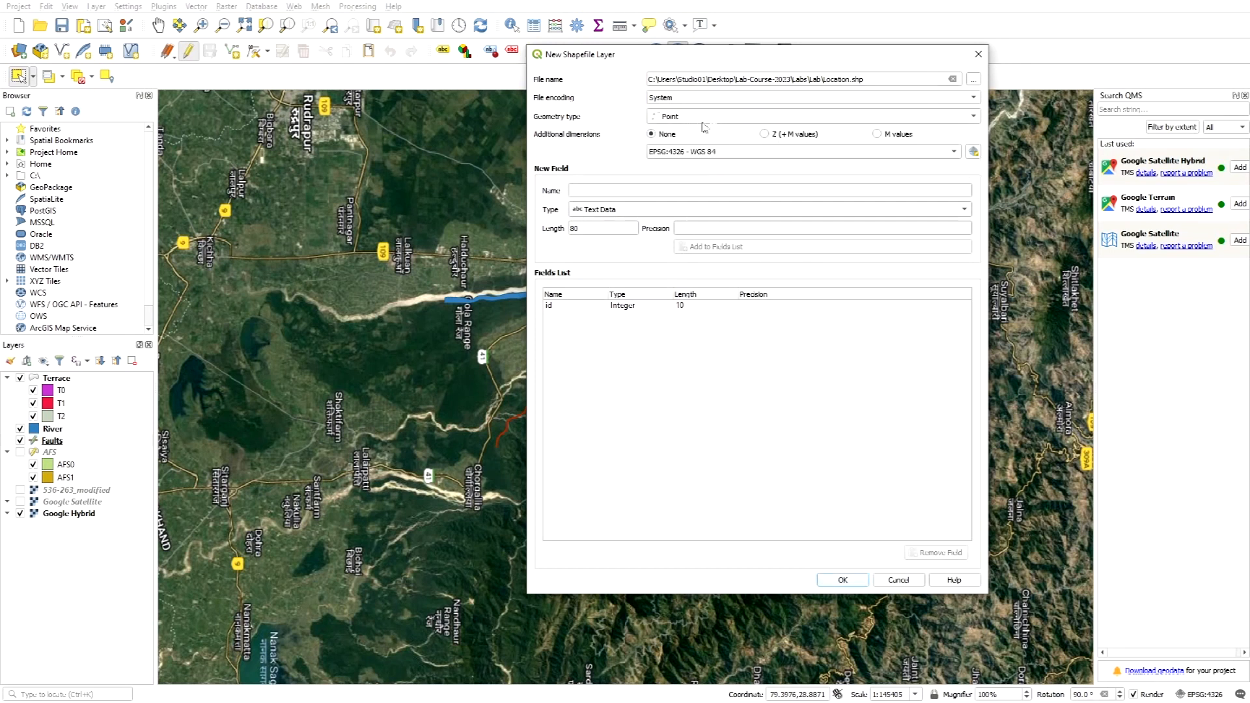
left_click(842, 580)
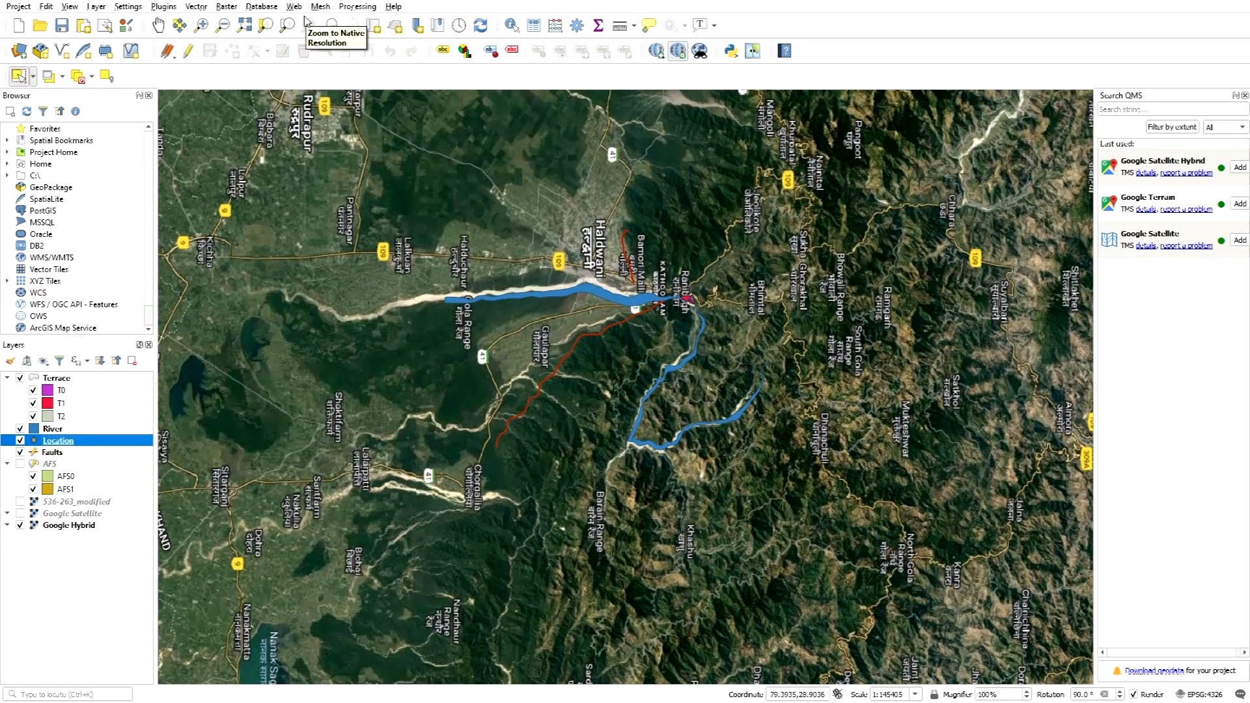
Step: Enable editing on the Location layer and add a point at Haldwani with id 1
left_click(189, 51)
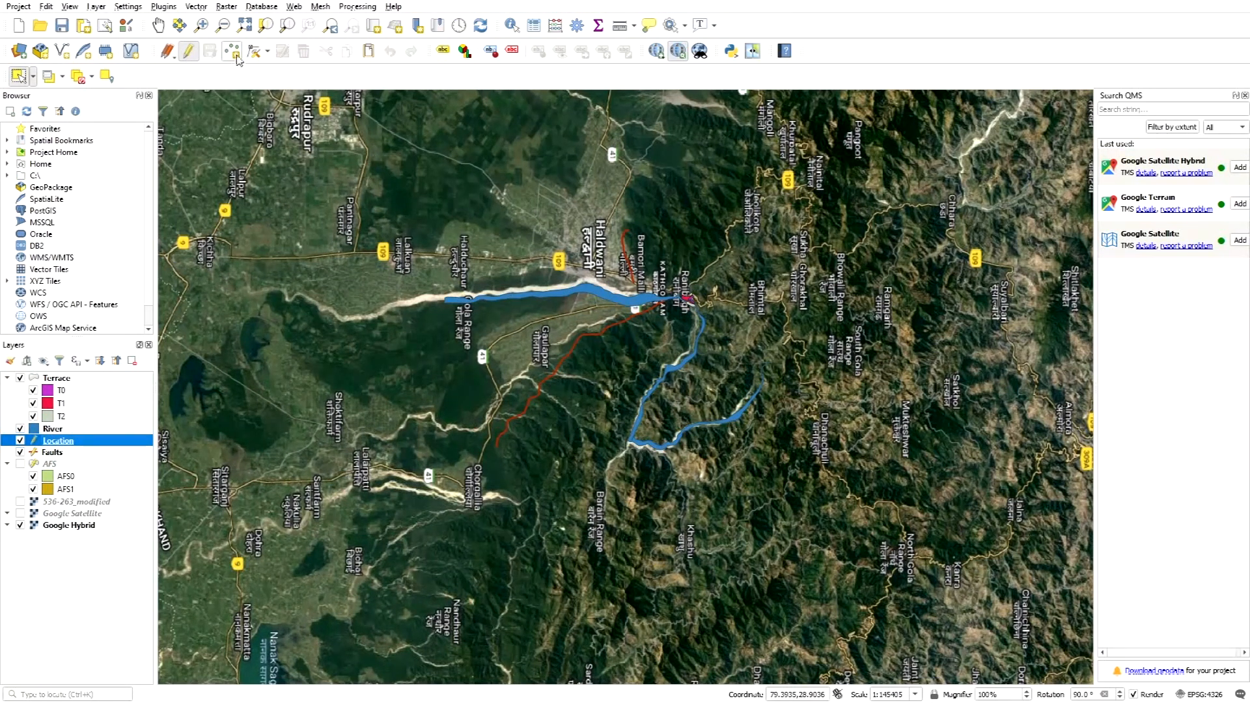
left_click(232, 52)
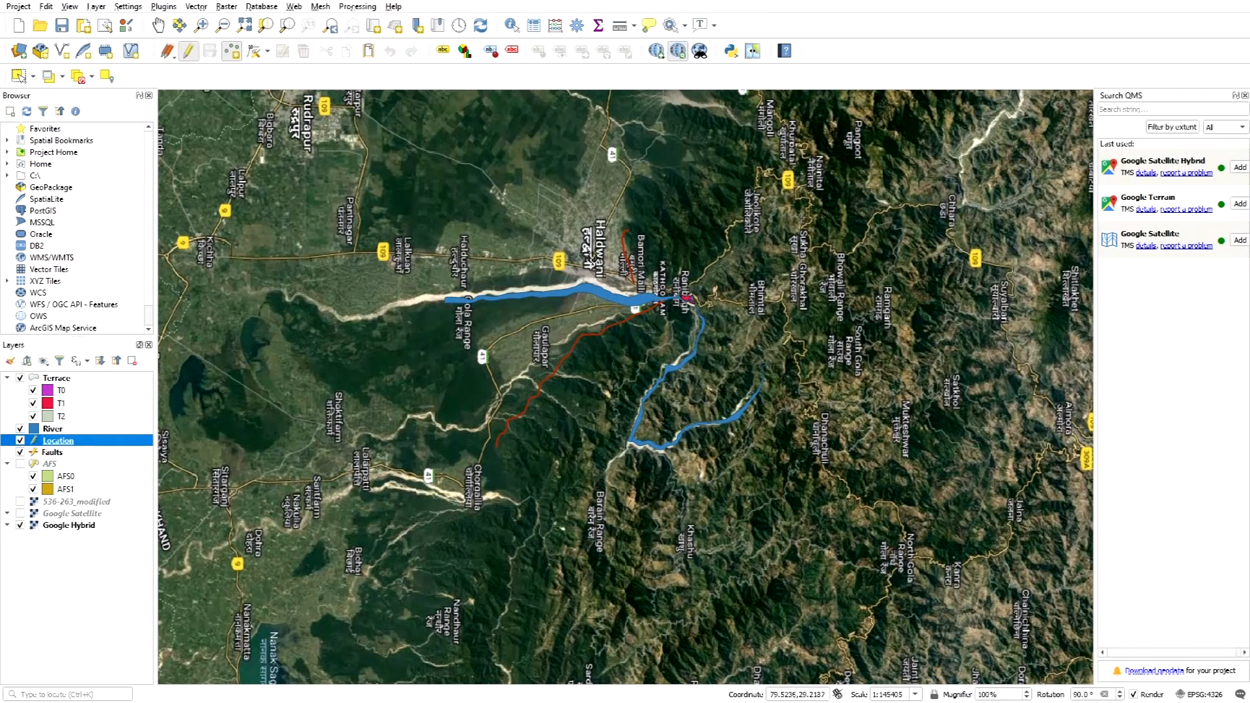
scroll(588, 253, "up", 1)
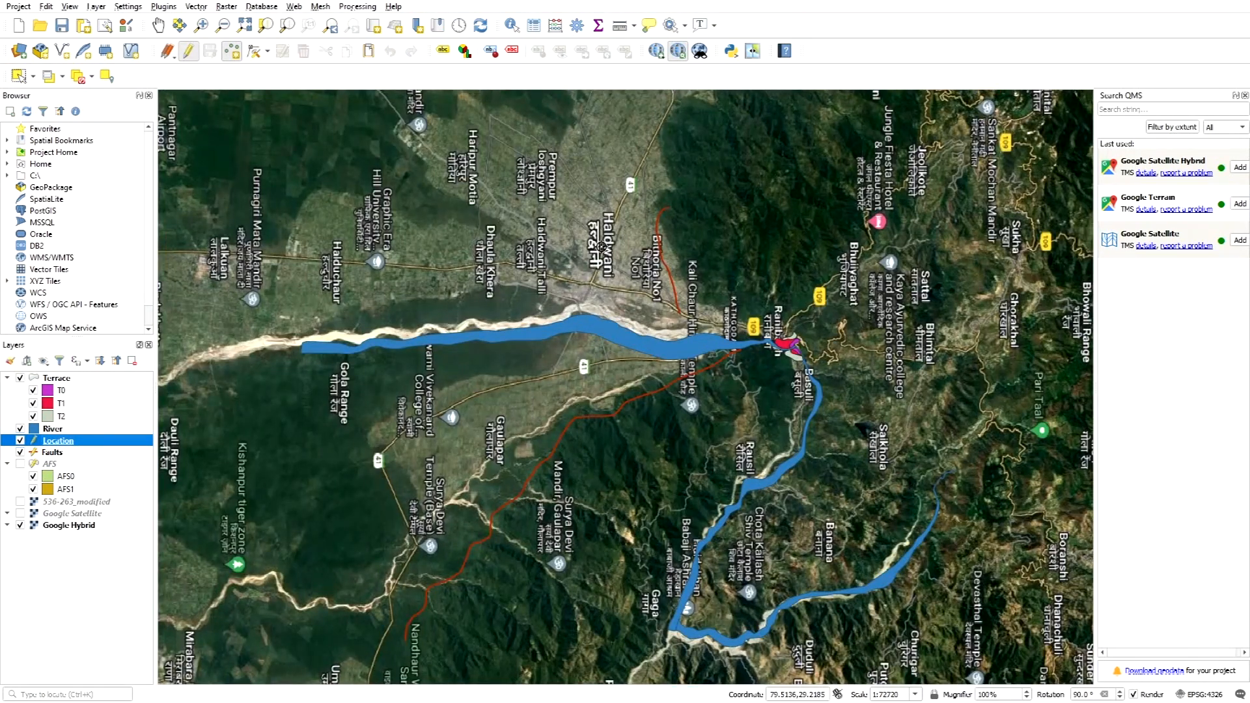
left_click(600, 248)
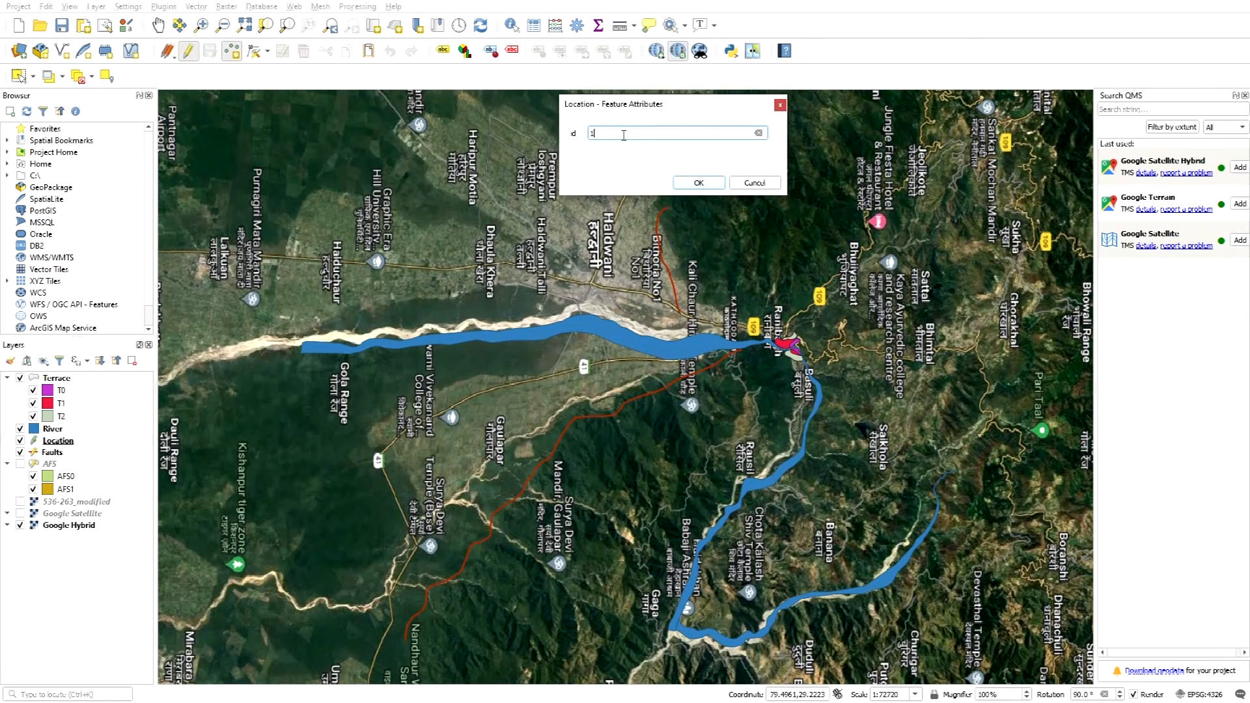
left_click(699, 183)
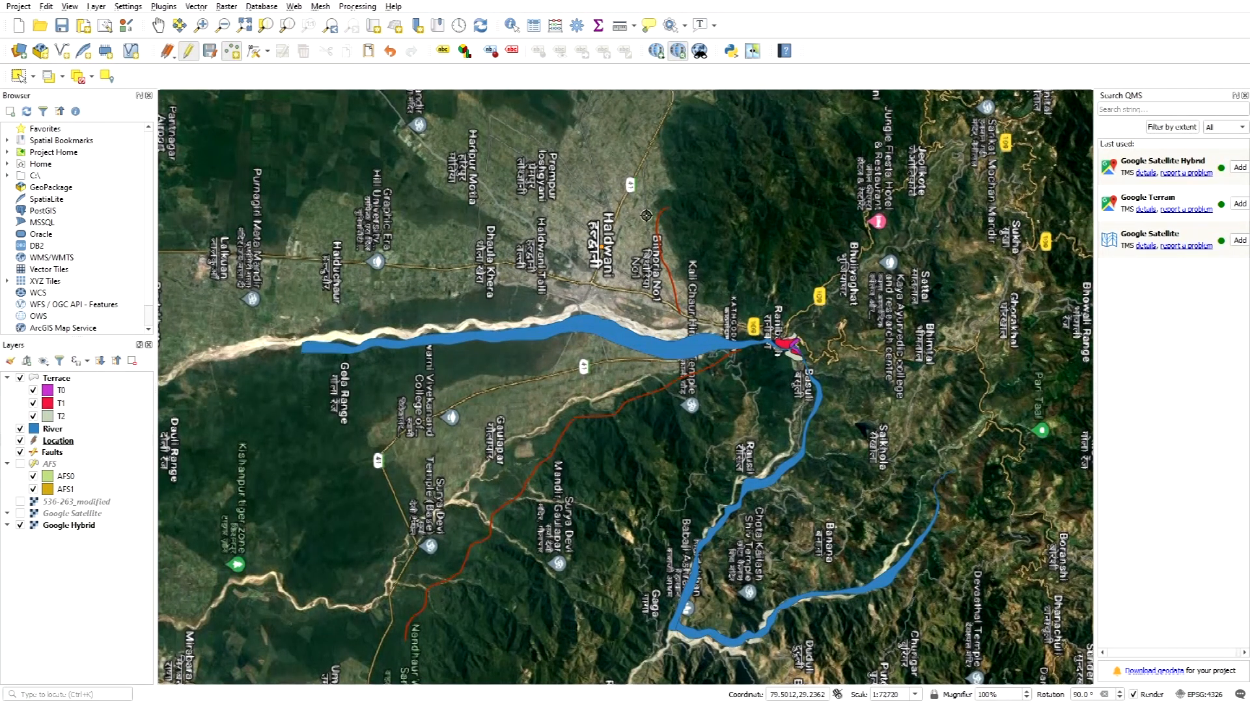
Step: Add a second point with id 2 at Chorgallia and save the Location layer's edits
scroll(646, 216, "down", 1)
scroll(485, 490, "up", 1)
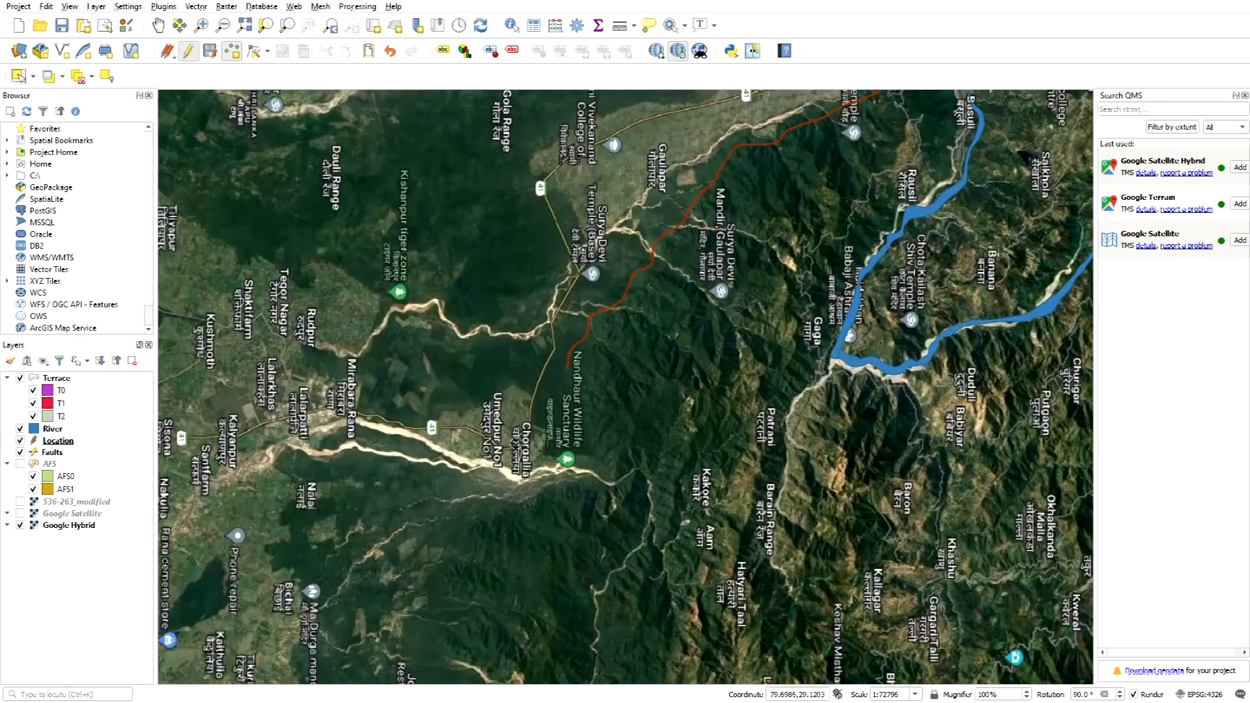
left_click(692, 151)
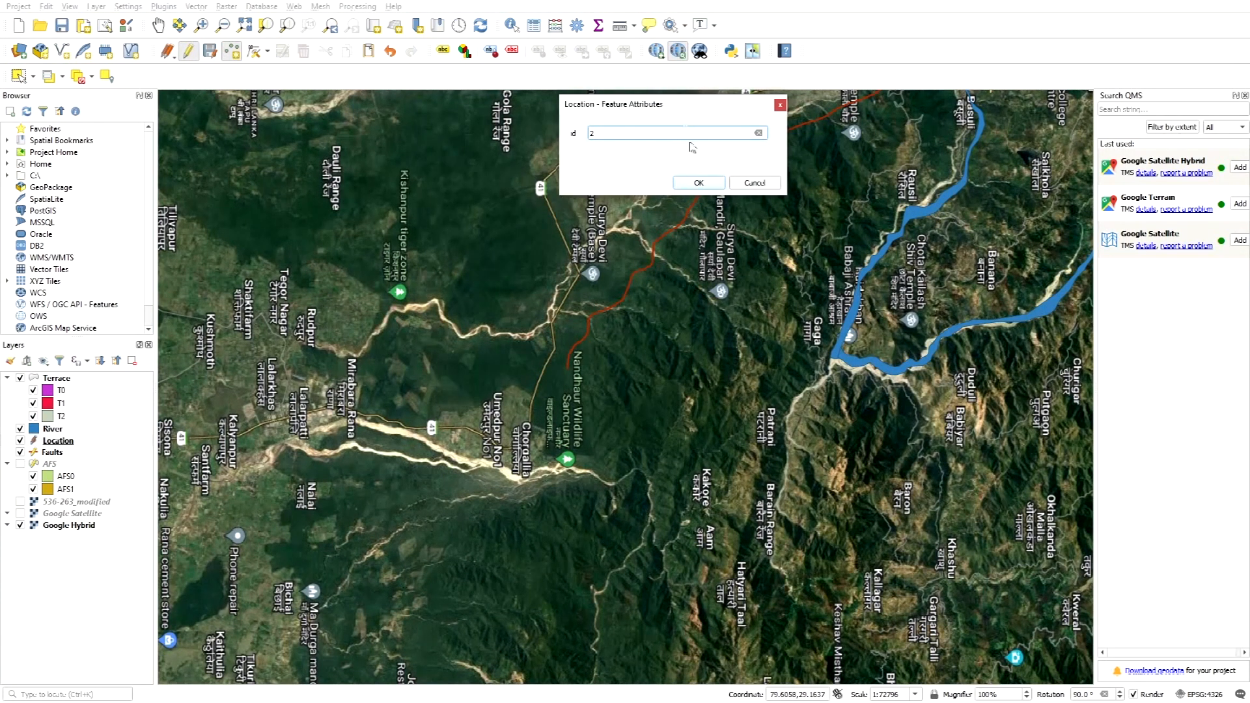
left_click(699, 182)
scroll(590, 385, "down", 1)
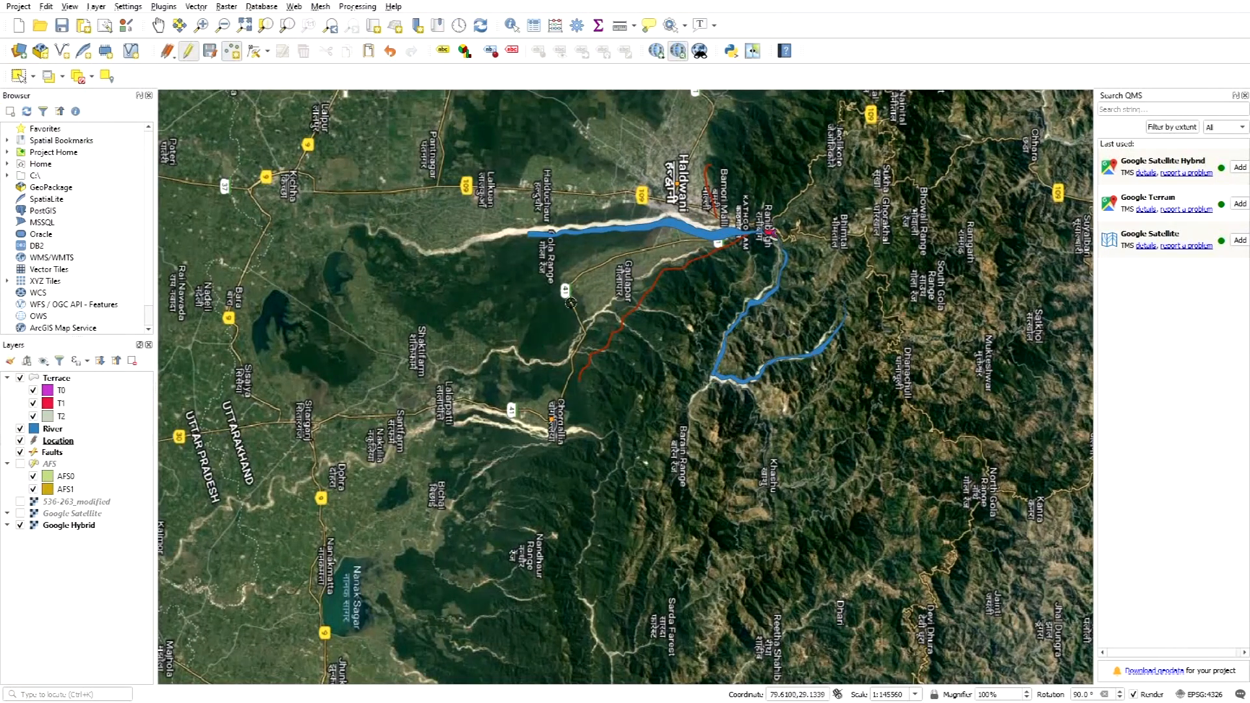
scroll(617, 332, "down", 1)
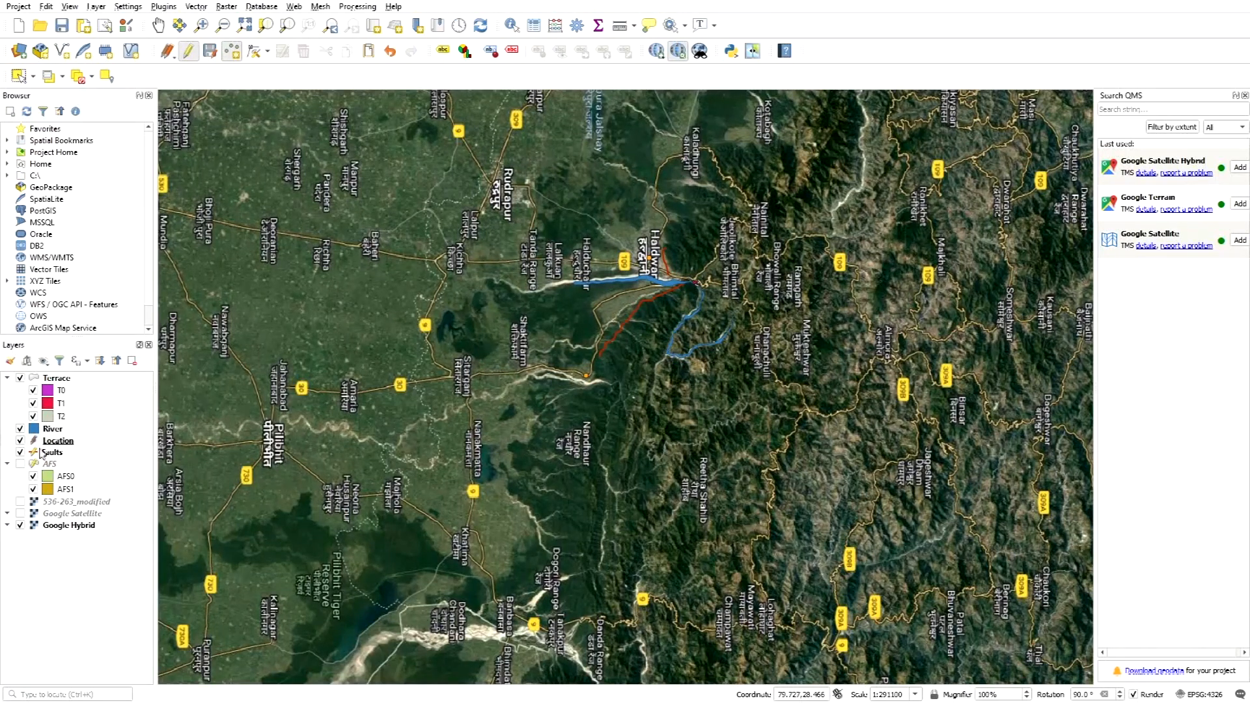
left_click(53, 441)
left_click(209, 52)
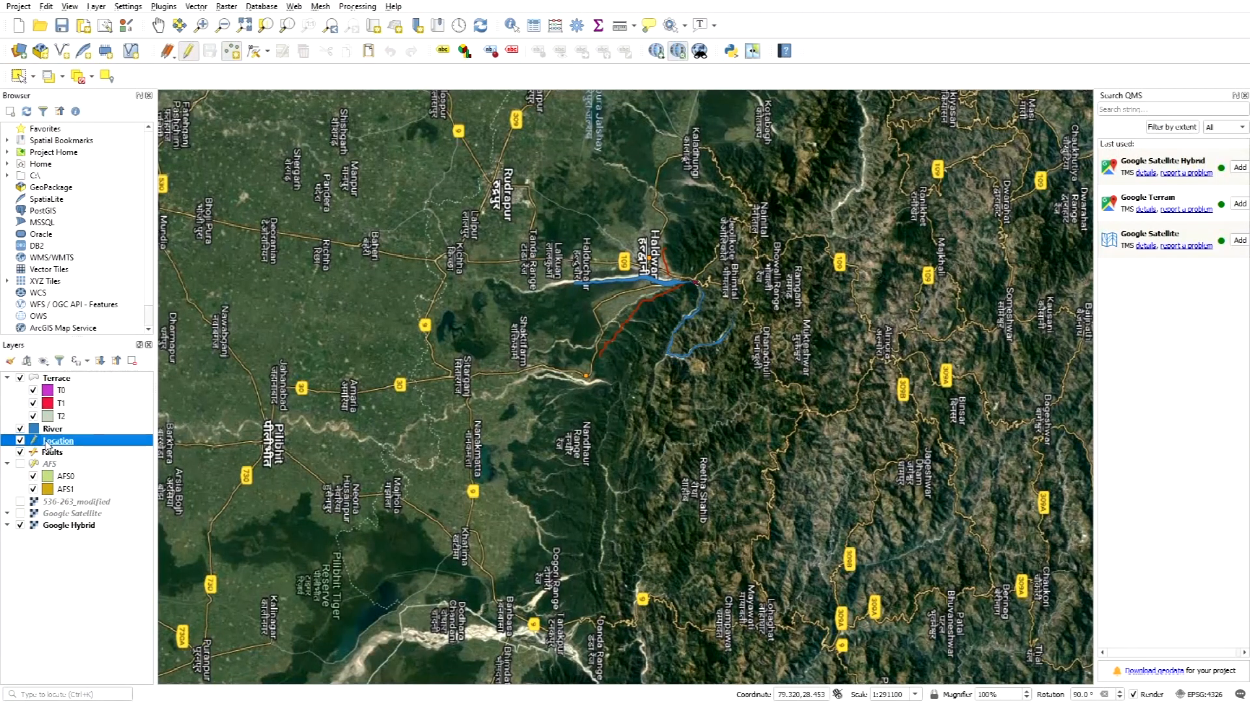
Step: Add a Text (string) field named Location to the Location layer's attribute table, raising its length above the default
right_click(47, 444)
left_click(101, 300)
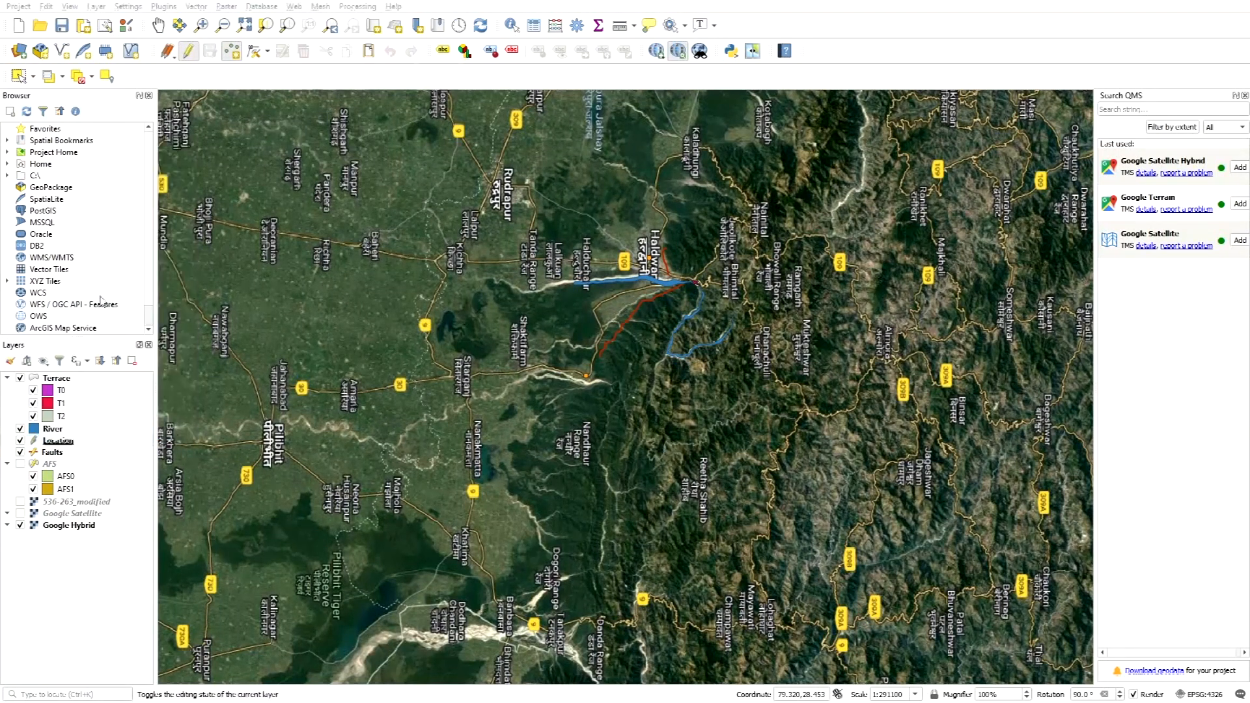
left_click_drag(341, 65, 773, 93)
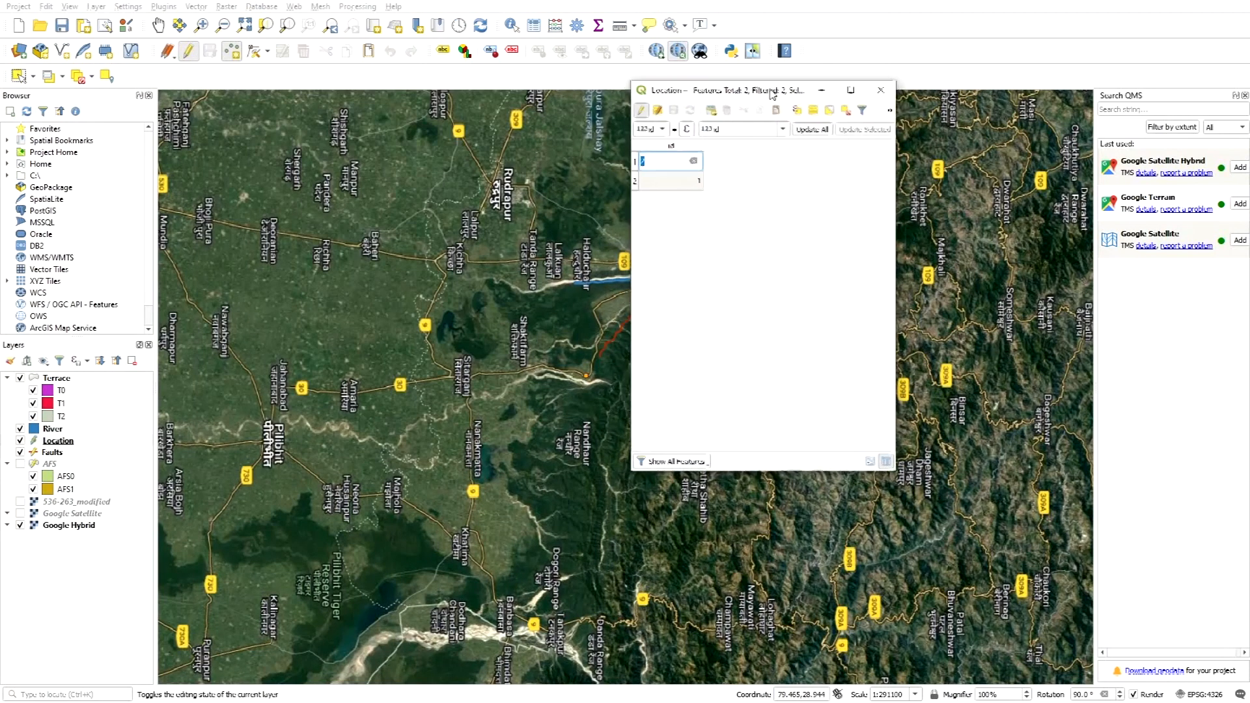
left_click_drag(898, 220, 1046, 220)
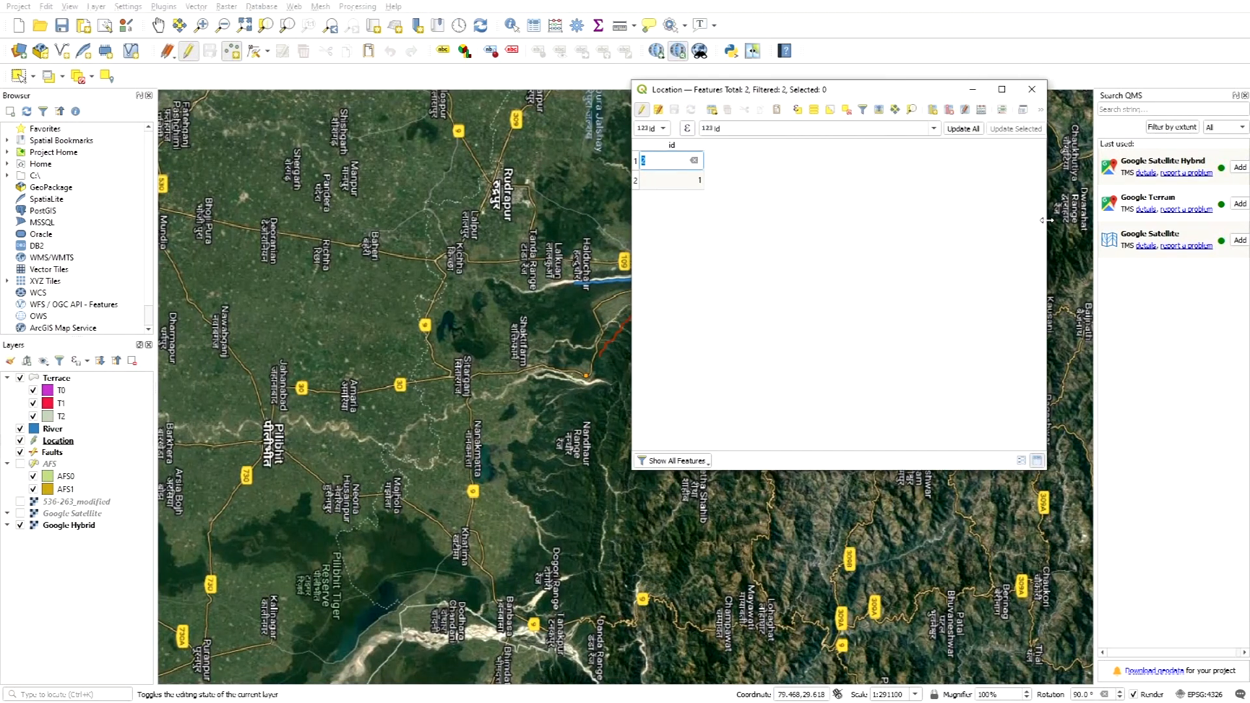
left_click(932, 109)
left_click_drag(842, 213, 882, 210)
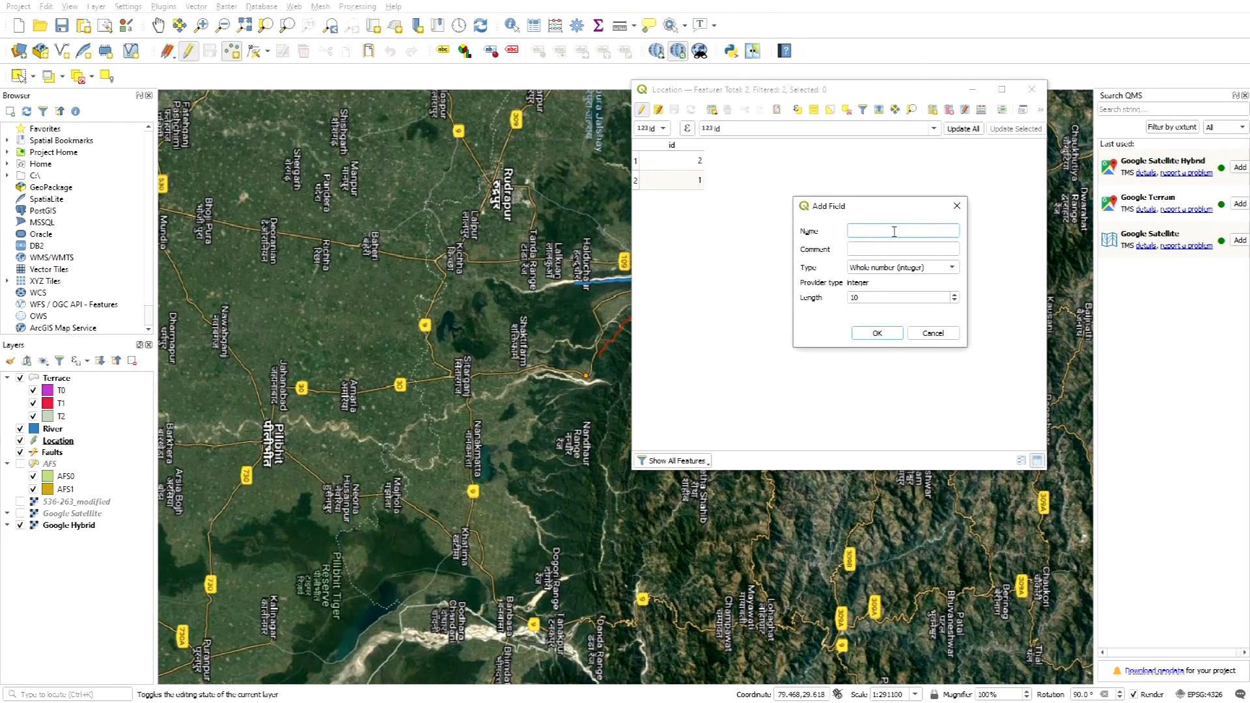
type("Location")
left_click(896, 271)
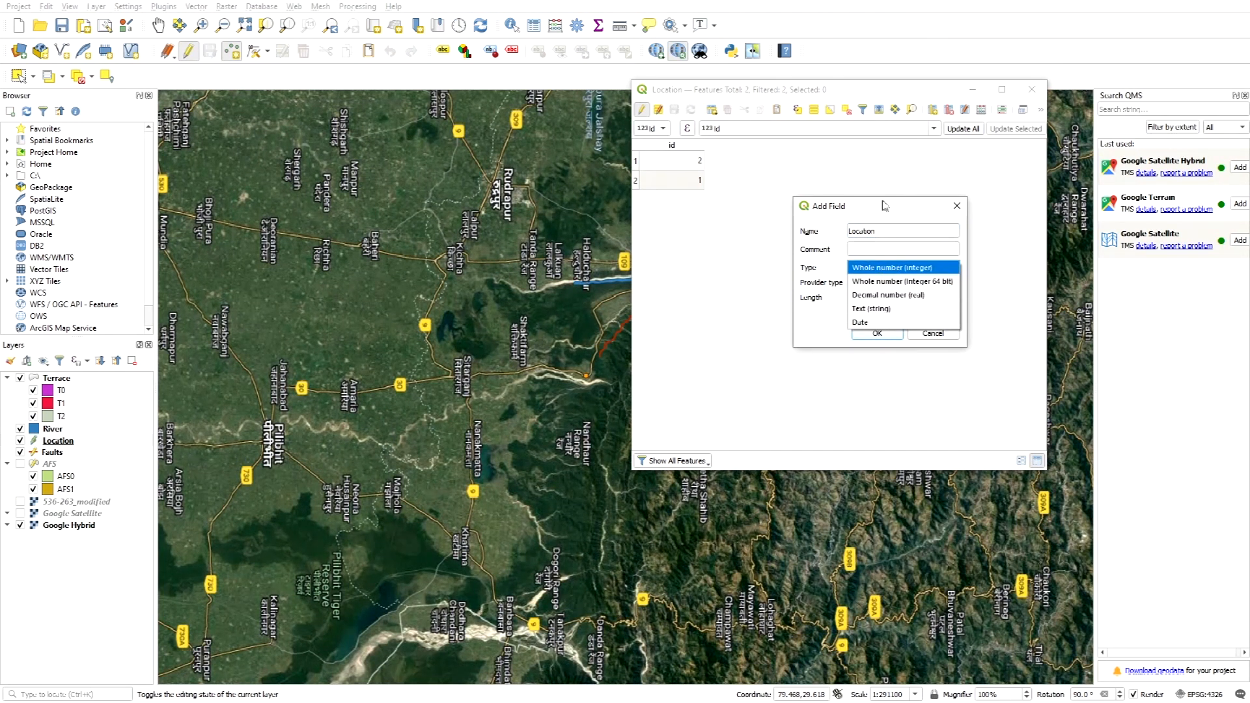
left_click(882, 310)
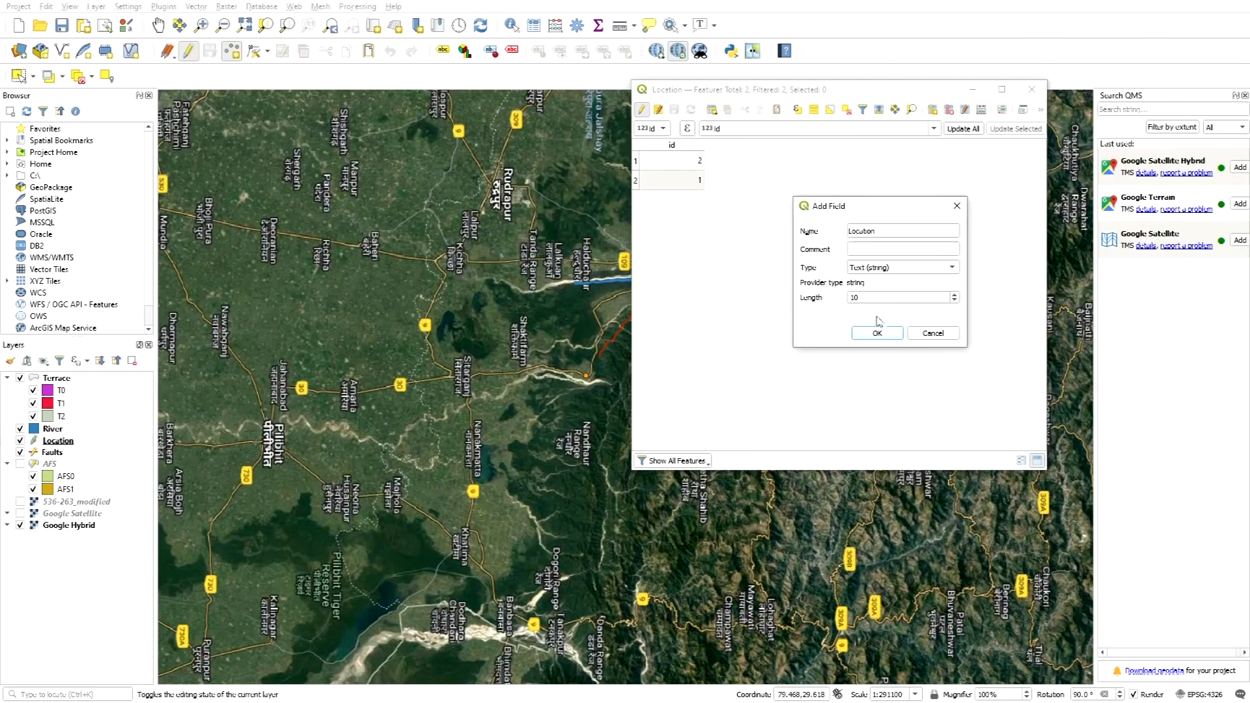
left_click(955, 295)
left_click(954, 296)
left_click(877, 333)
Step: Get the attribute table out of the way and select the Location point at Haldwani on the map
double_click(723, 162)
left_click_drag(840, 82, 917, 168)
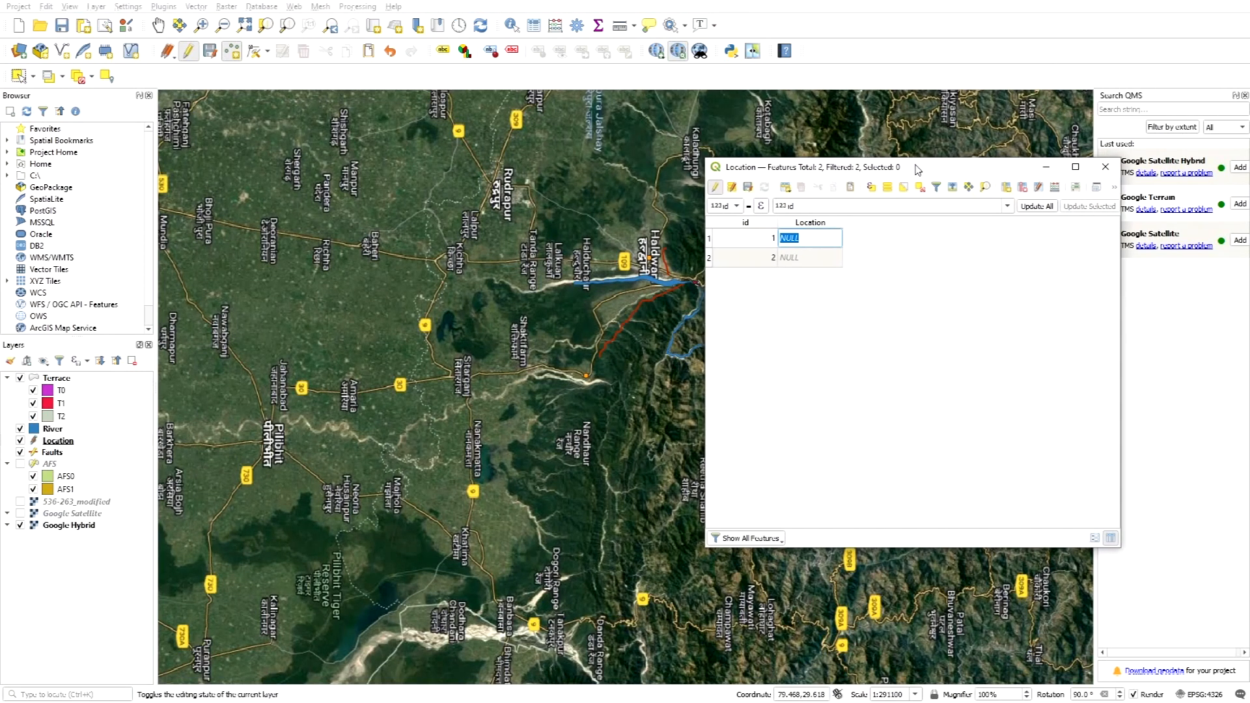
left_click(1046, 168)
left_click(18, 76)
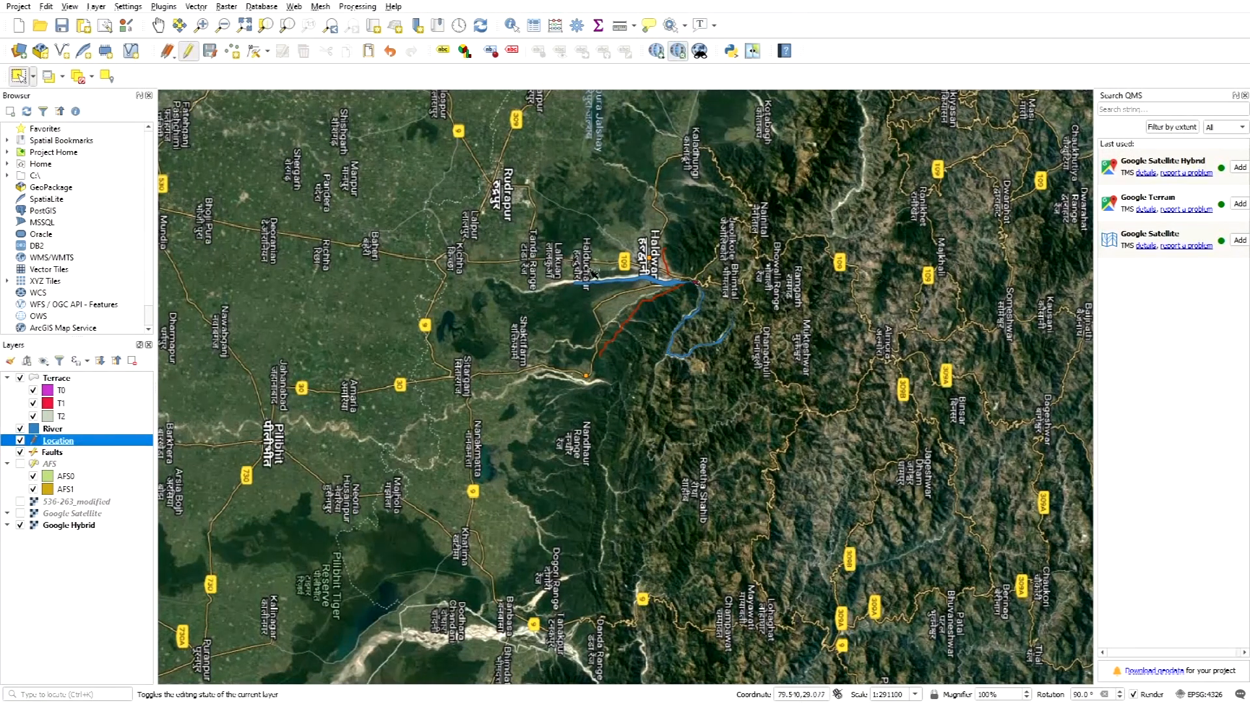
left_click(653, 264)
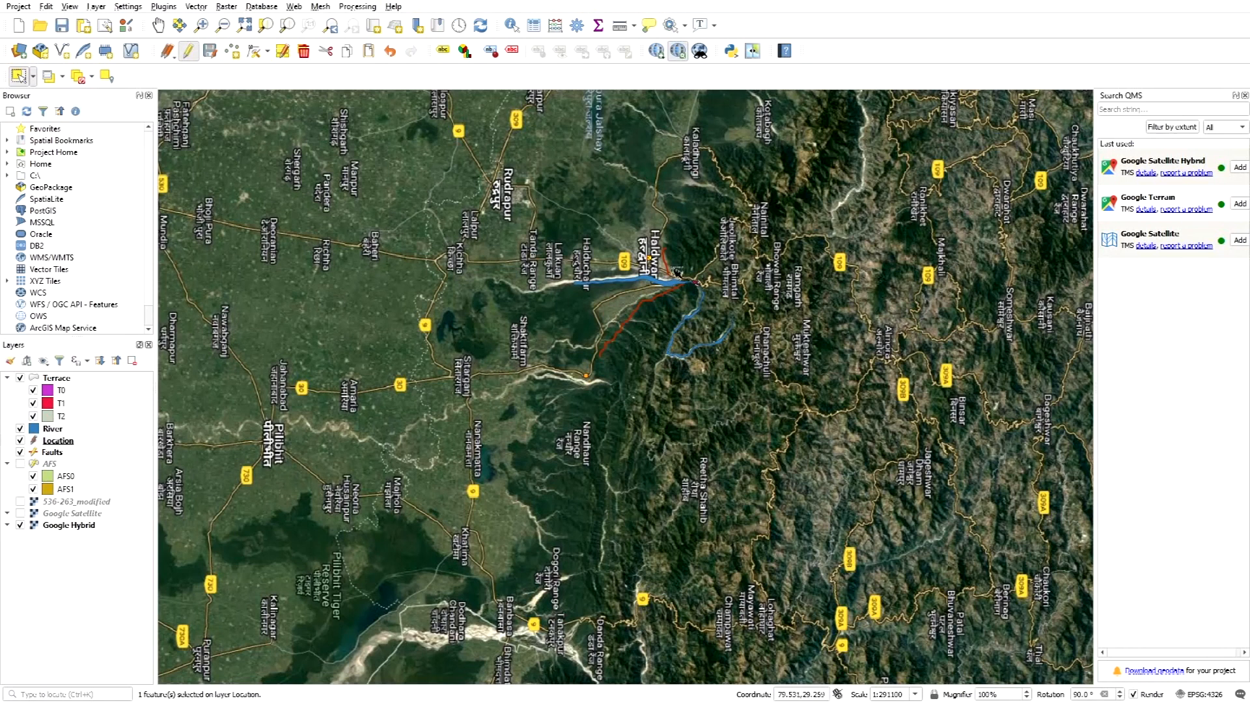
scroll(670, 268, "up", 2)
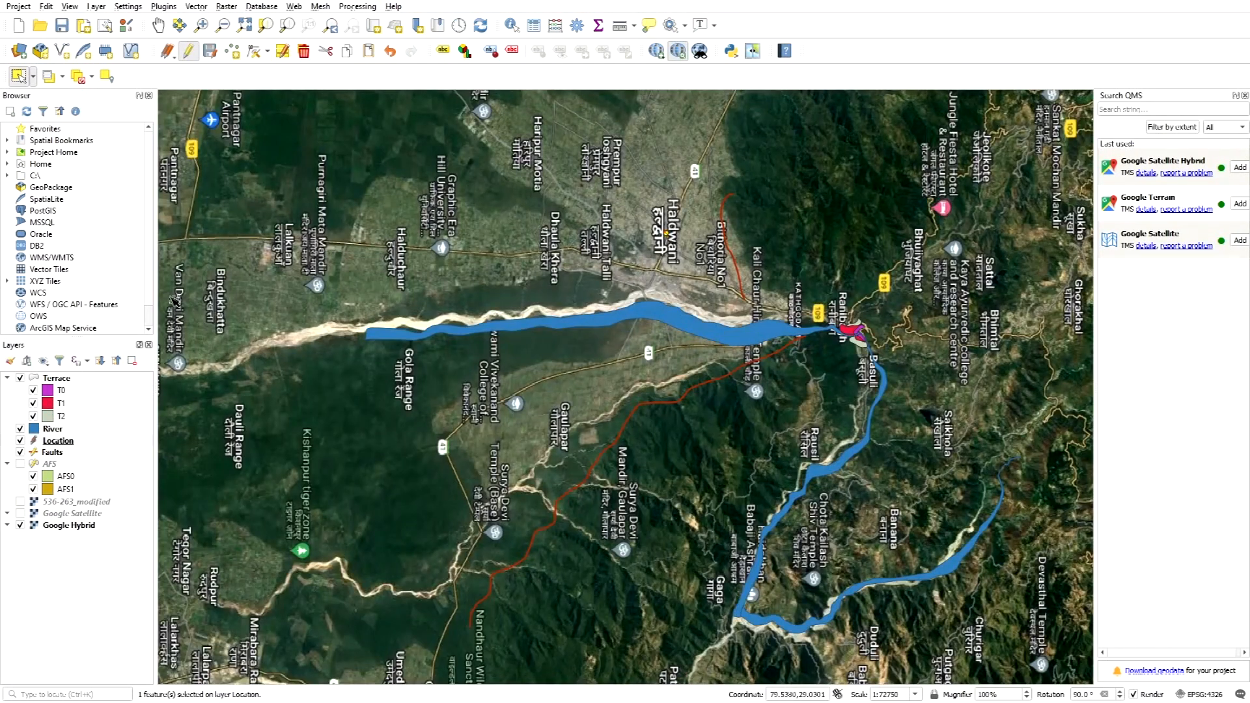
Step: Set the selected point's Location attribute to Haldwani and save the edit
right_click(61, 448)
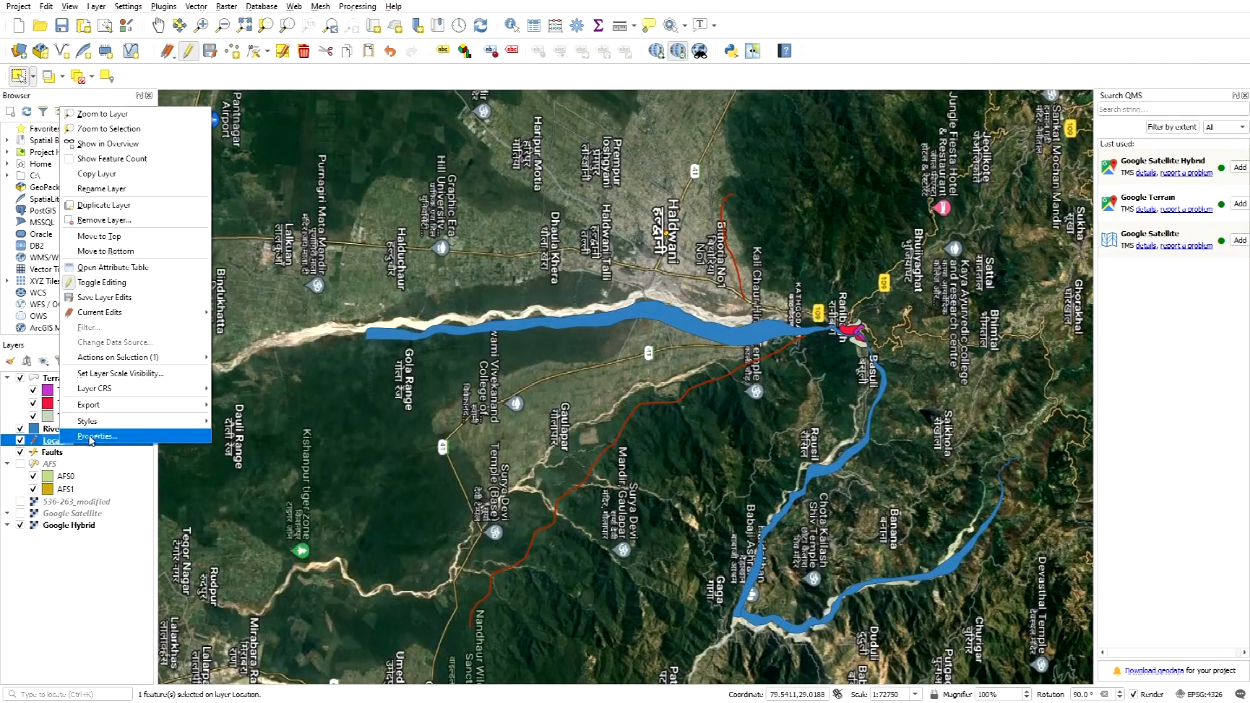
left_click(98, 268)
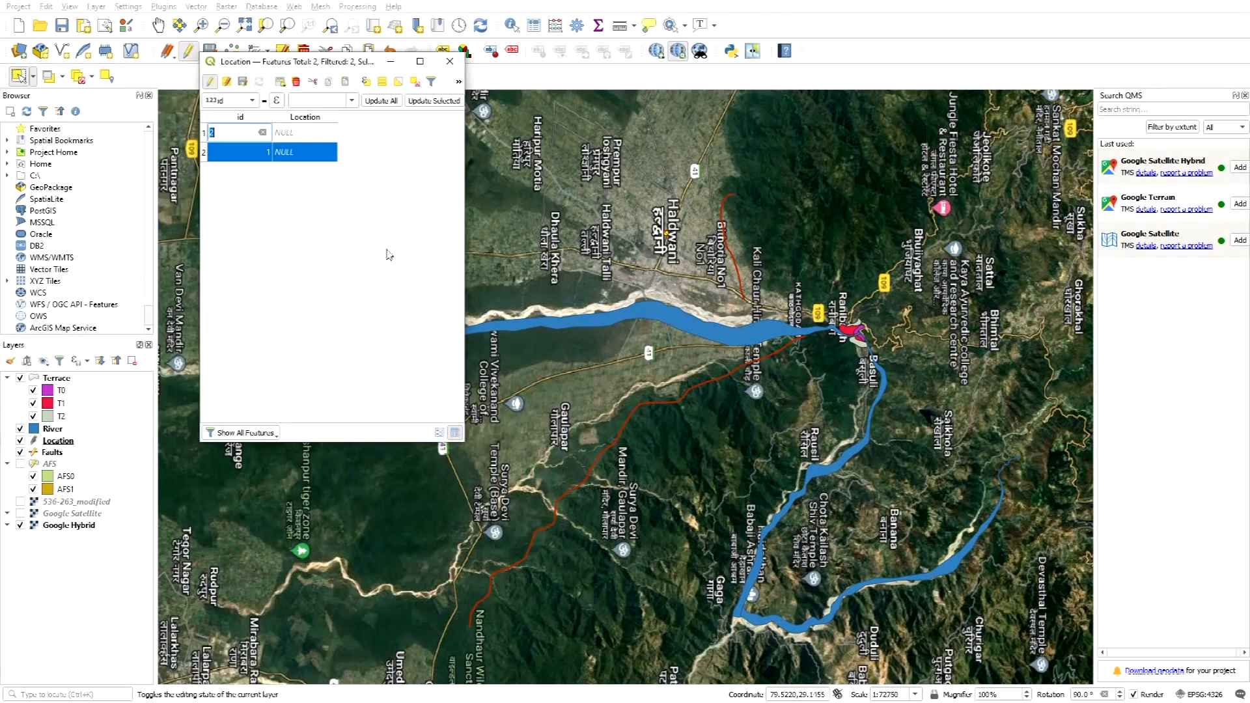
left_click(301, 155)
type("Haldwani")
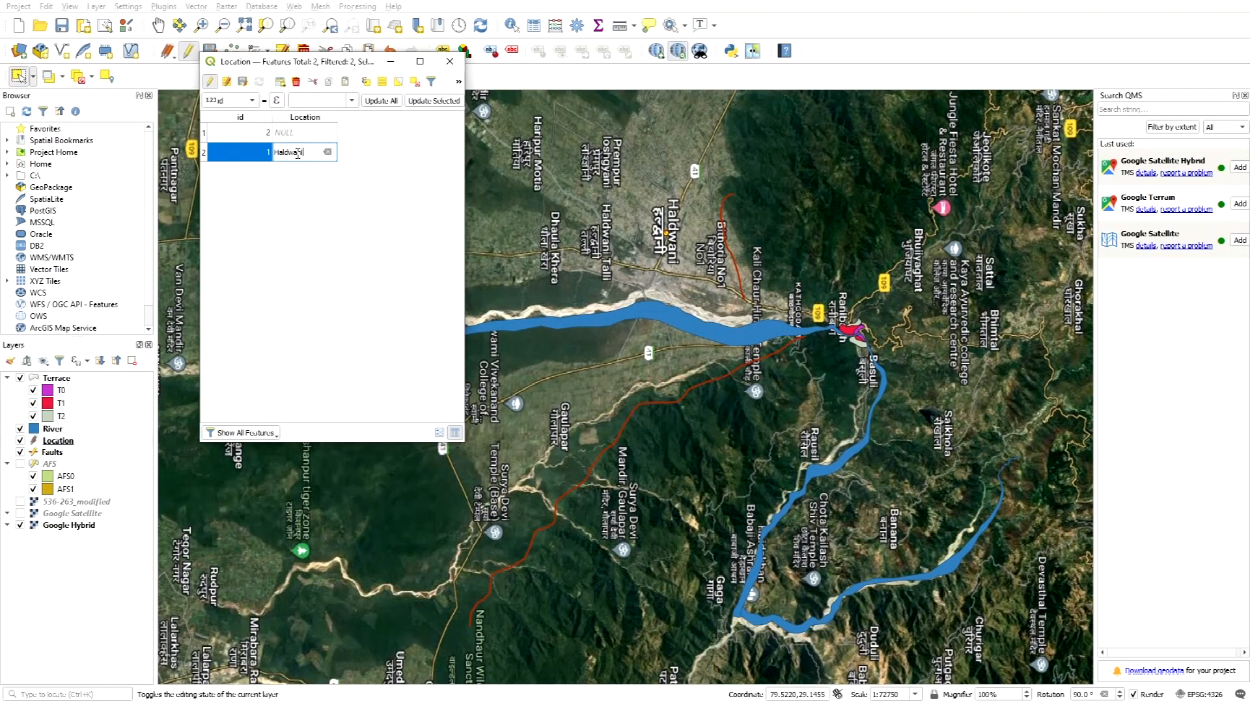
key("Return")
left_click(243, 80)
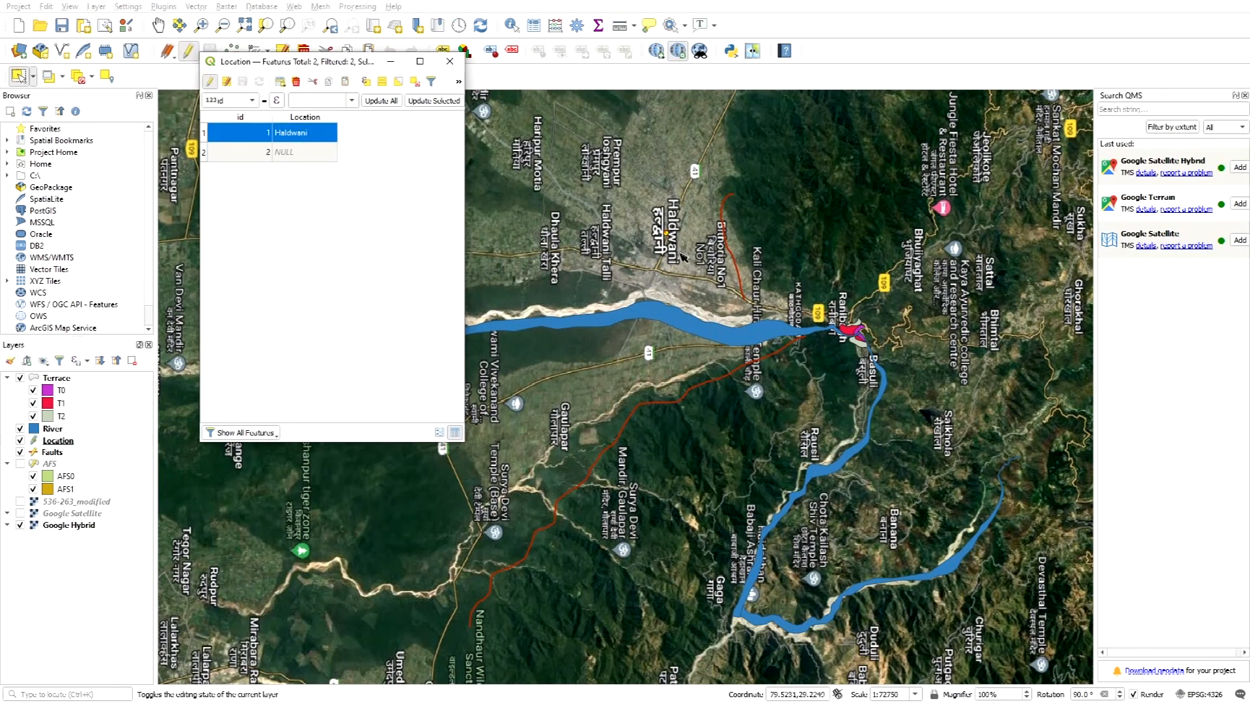
Step: Set the Location attribute of the point at Chorgallia to Chorgaliya, save the edit and get the attribute table out of the way
scroll(658, 335, "down", 1)
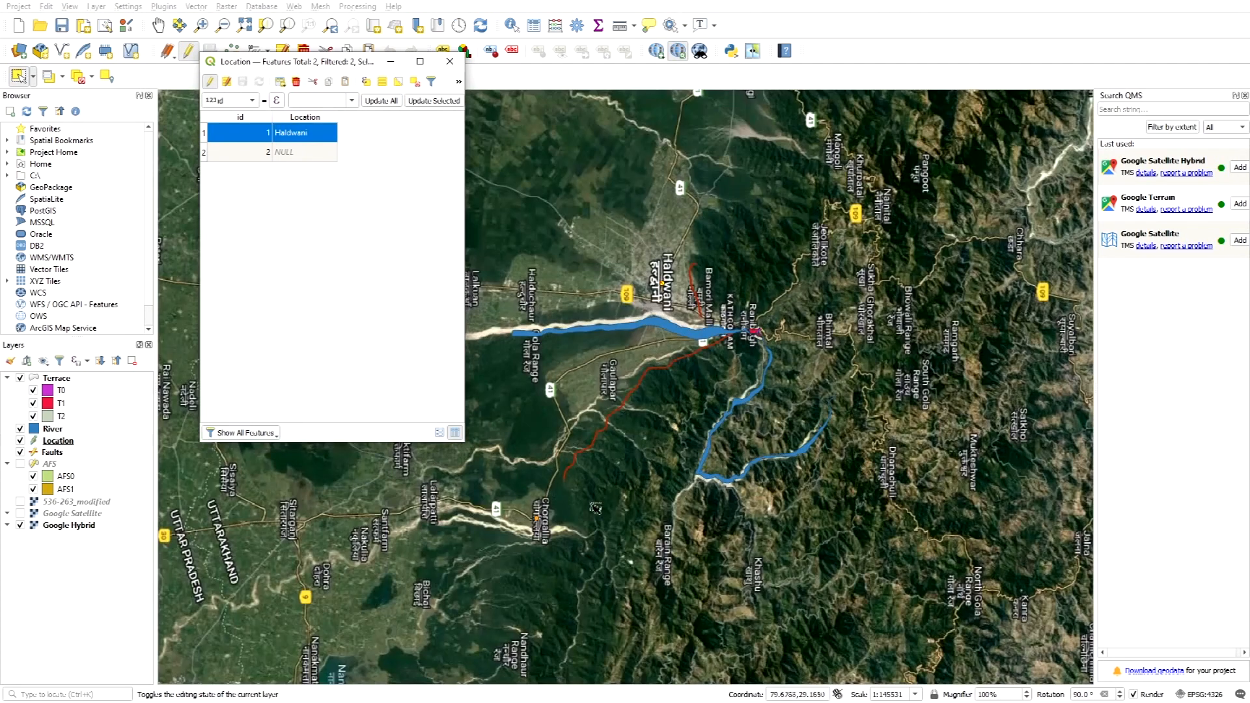
scroll(537, 535, "up", 2)
left_click(532, 481)
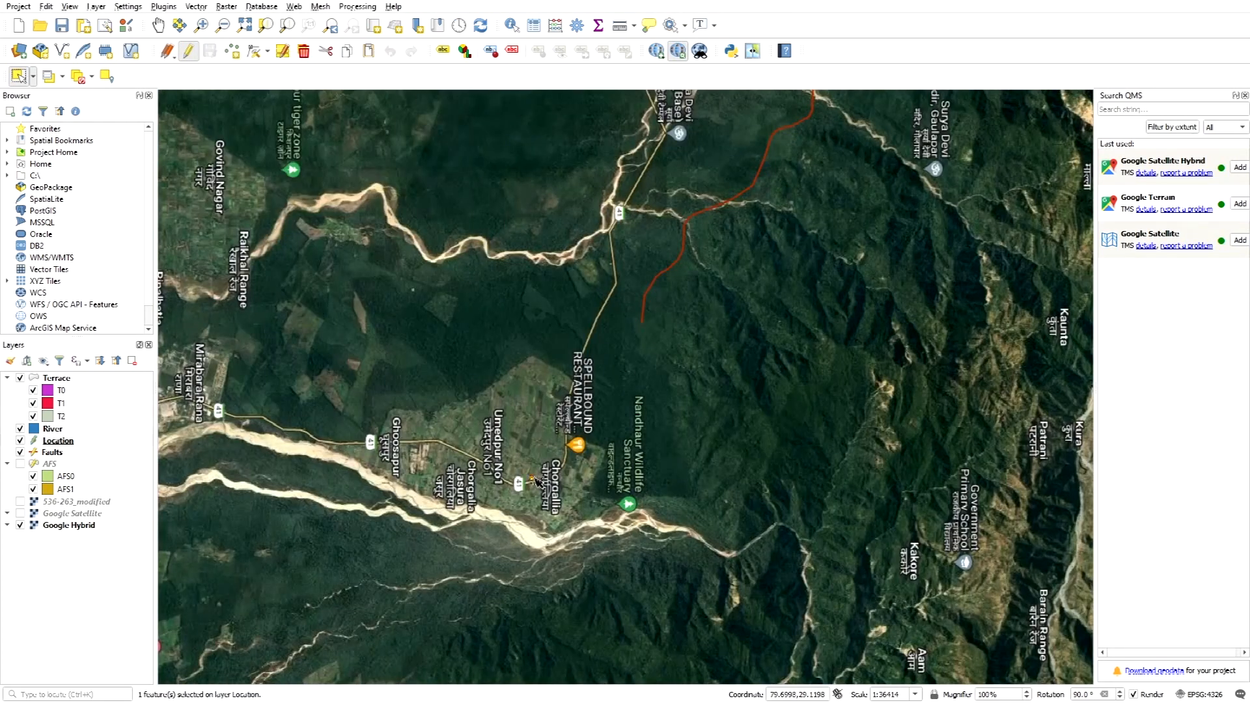
right_click(58, 442)
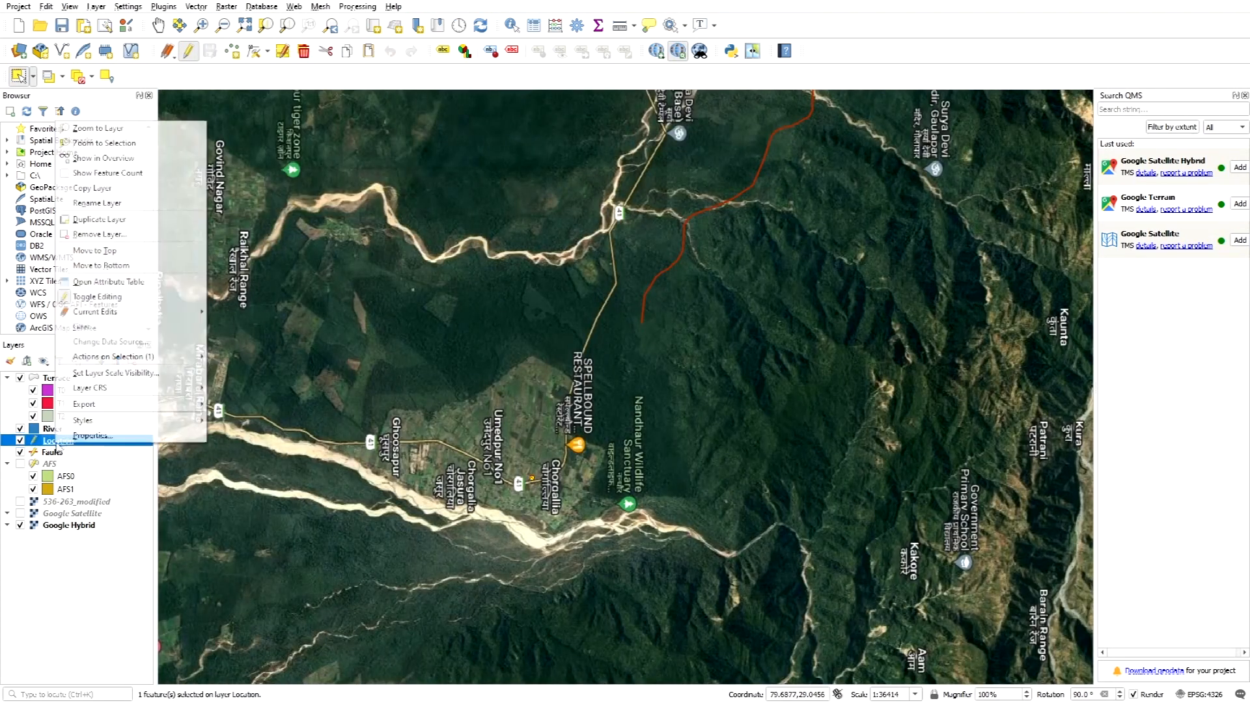
left_click(129, 288)
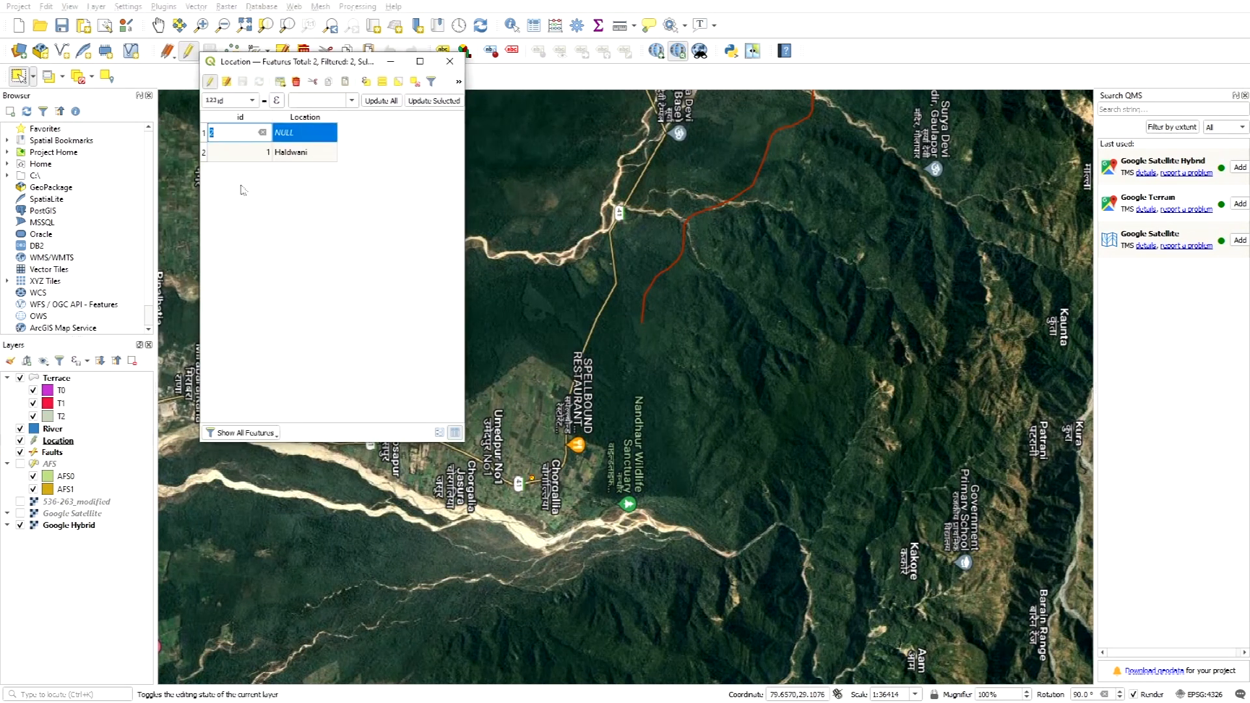
left_click(304, 132)
type("Chorrallya")
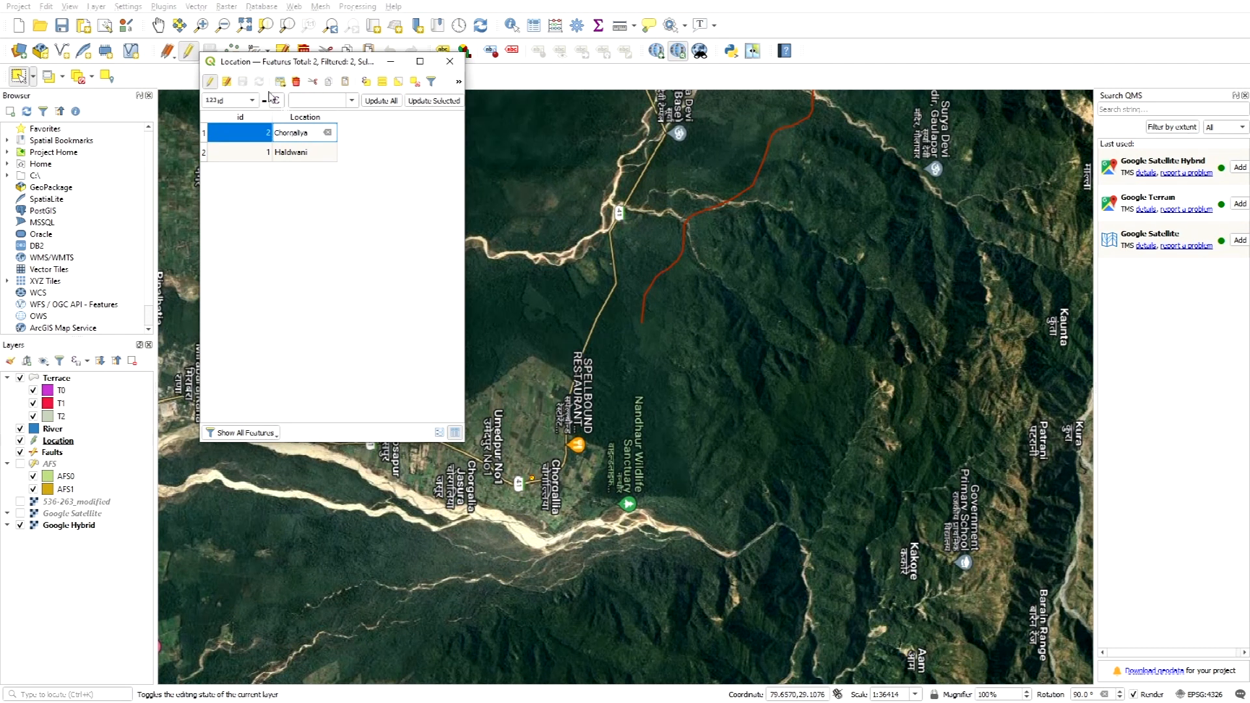
key("Return")
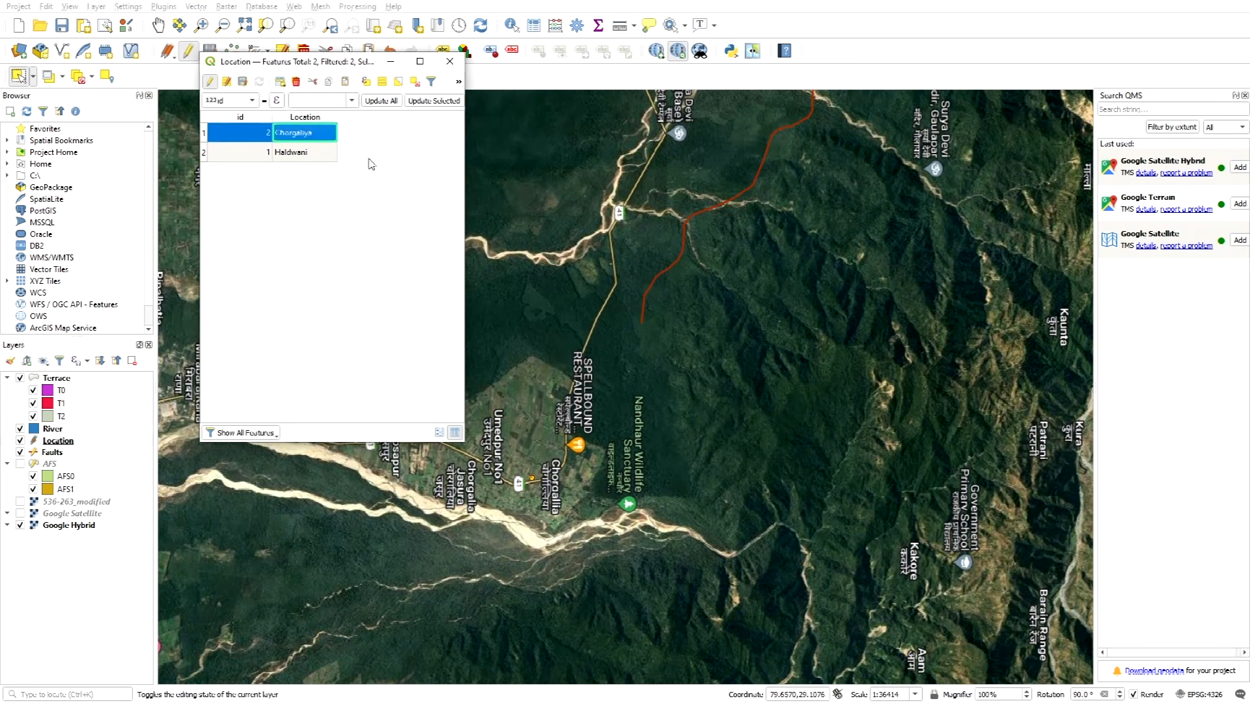
left_click(391, 61)
left_click(217, 54)
Step: Hide the Google Hybrid basemap and clear the feature selection on the map
scroll(524, 411, "down", 1)
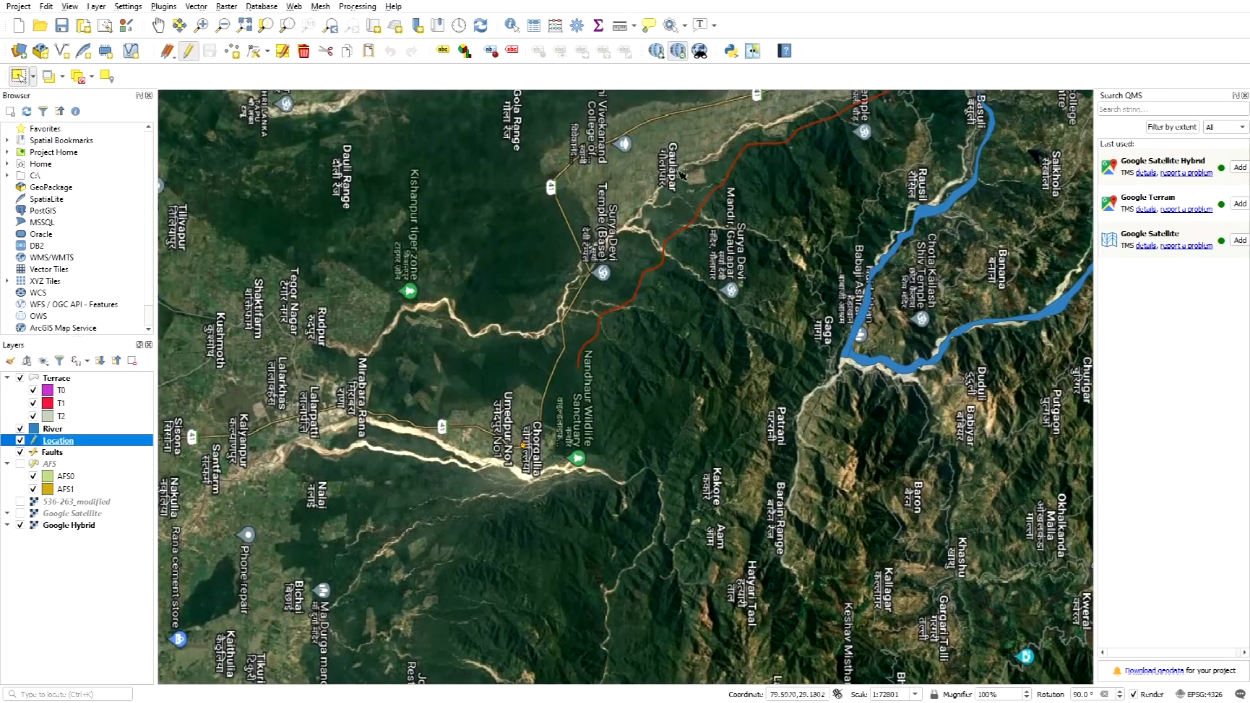
scroll(556, 452, "down", 1)
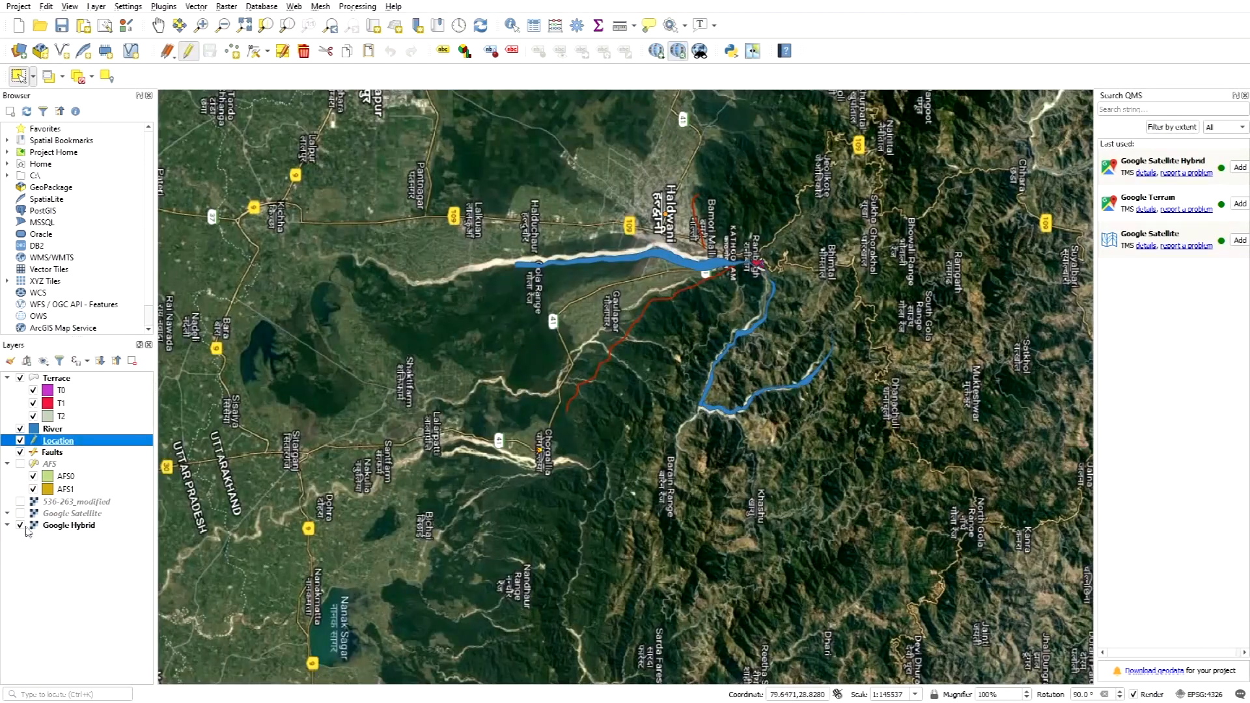
left_click(20, 526)
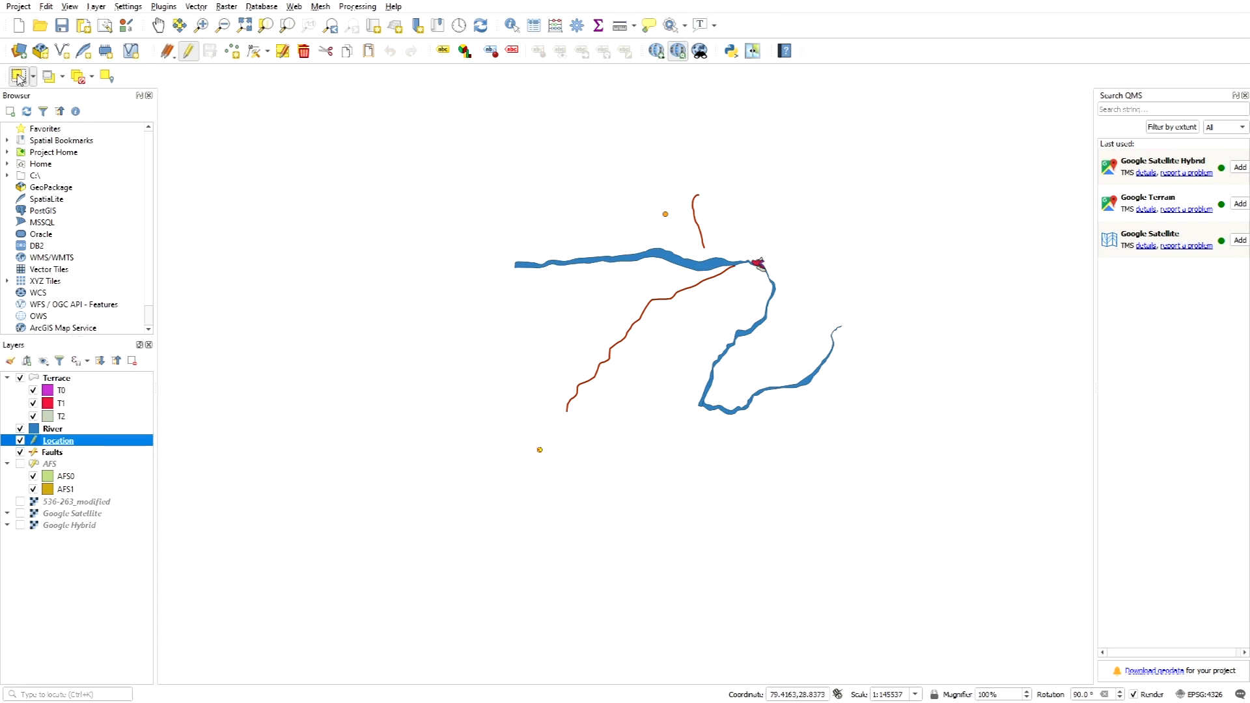
left_click(79, 76)
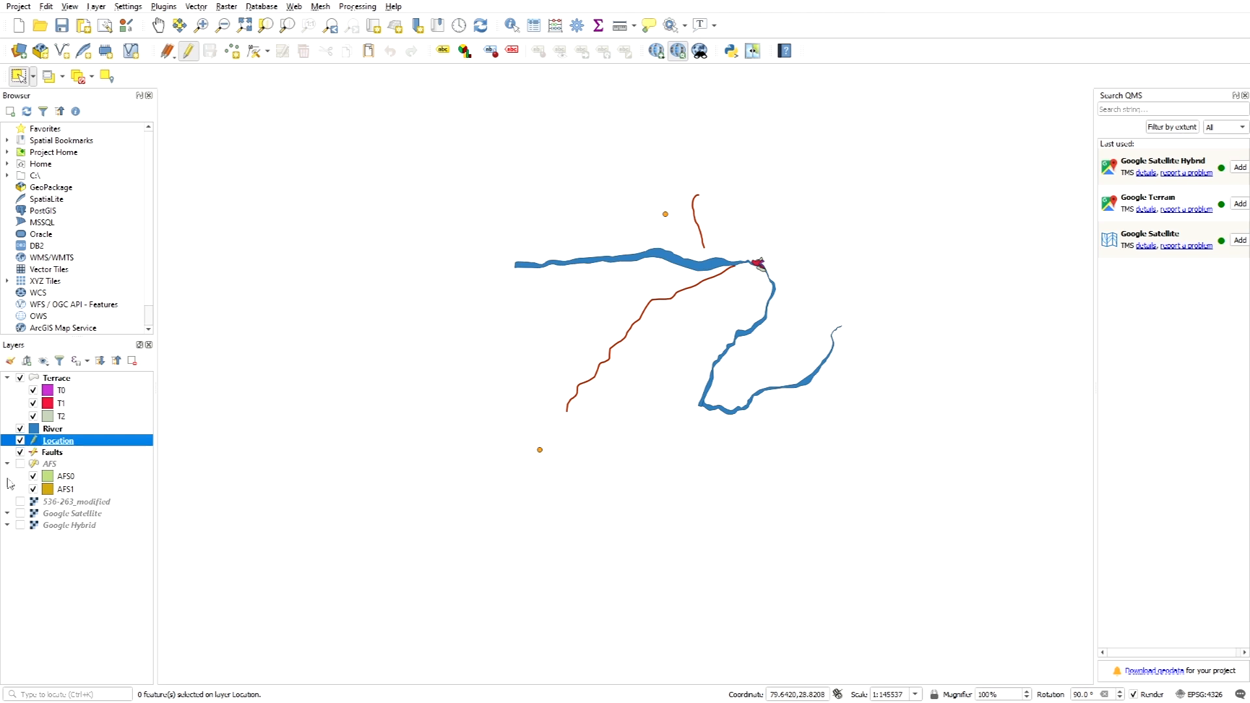
Step: Turn on single labels for the Location layer using the Location field, apply them and keep the map visible beside the dialog
right_click(60, 445)
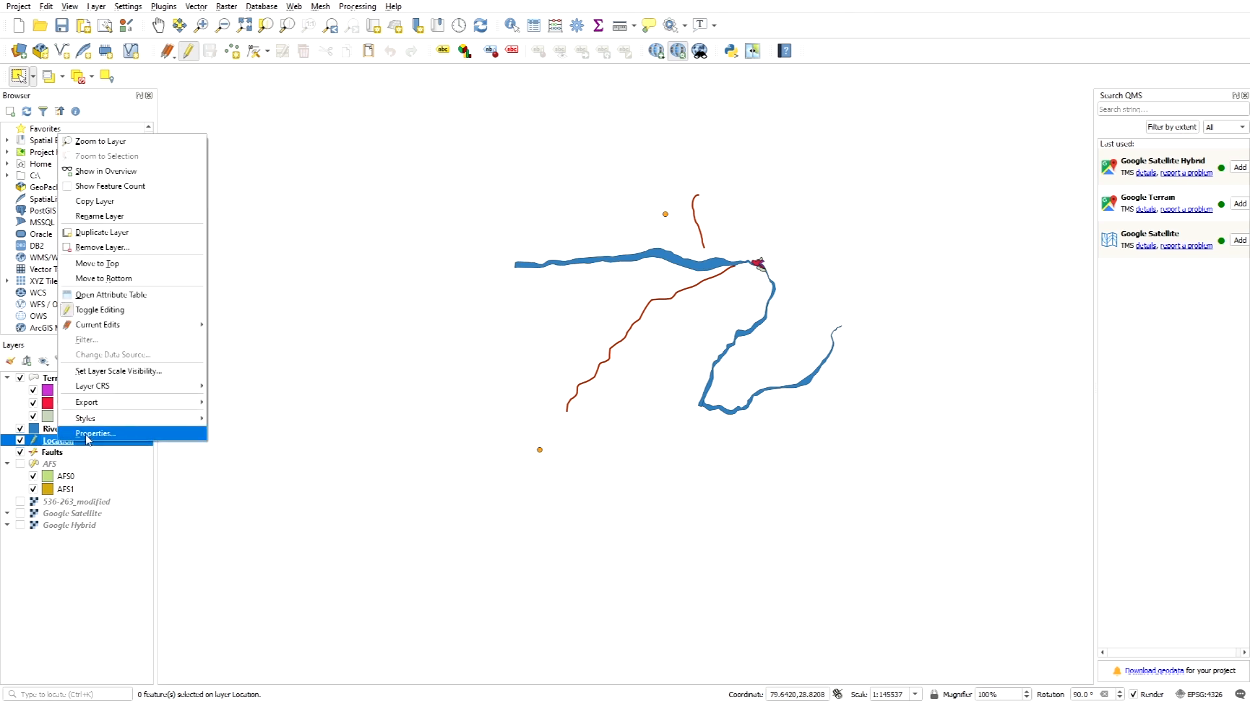
left_click(98, 435)
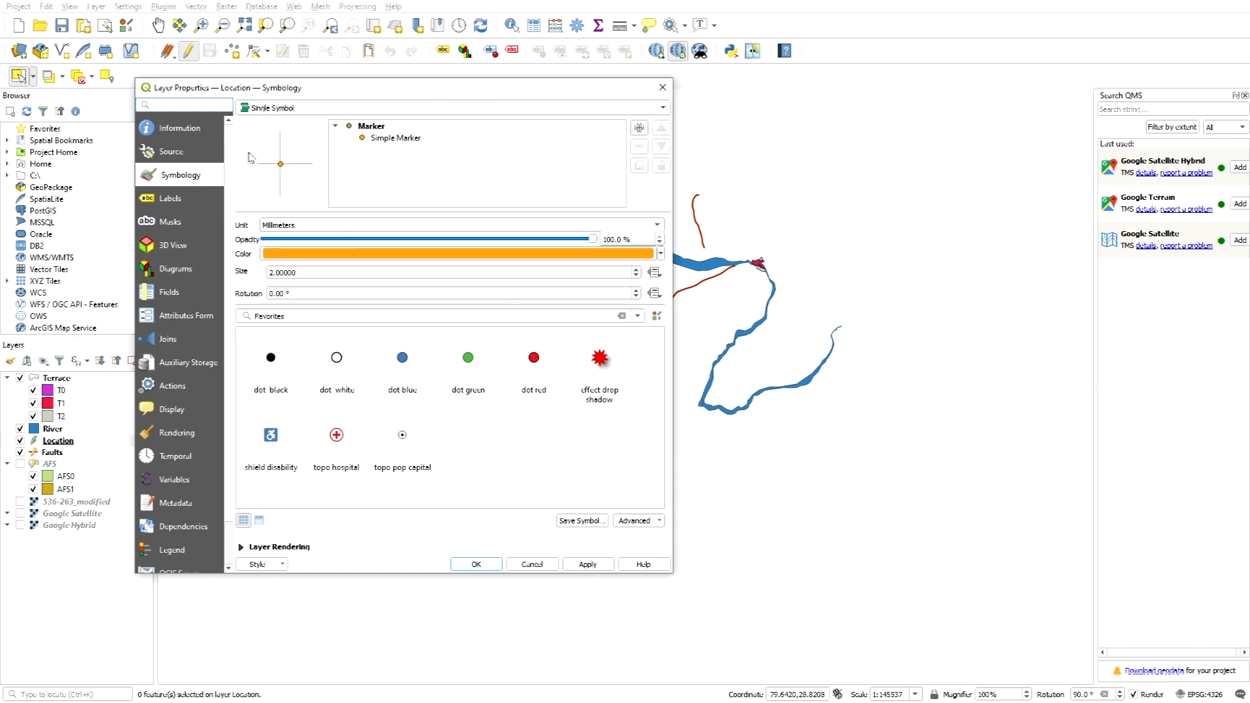
left_click(168, 203)
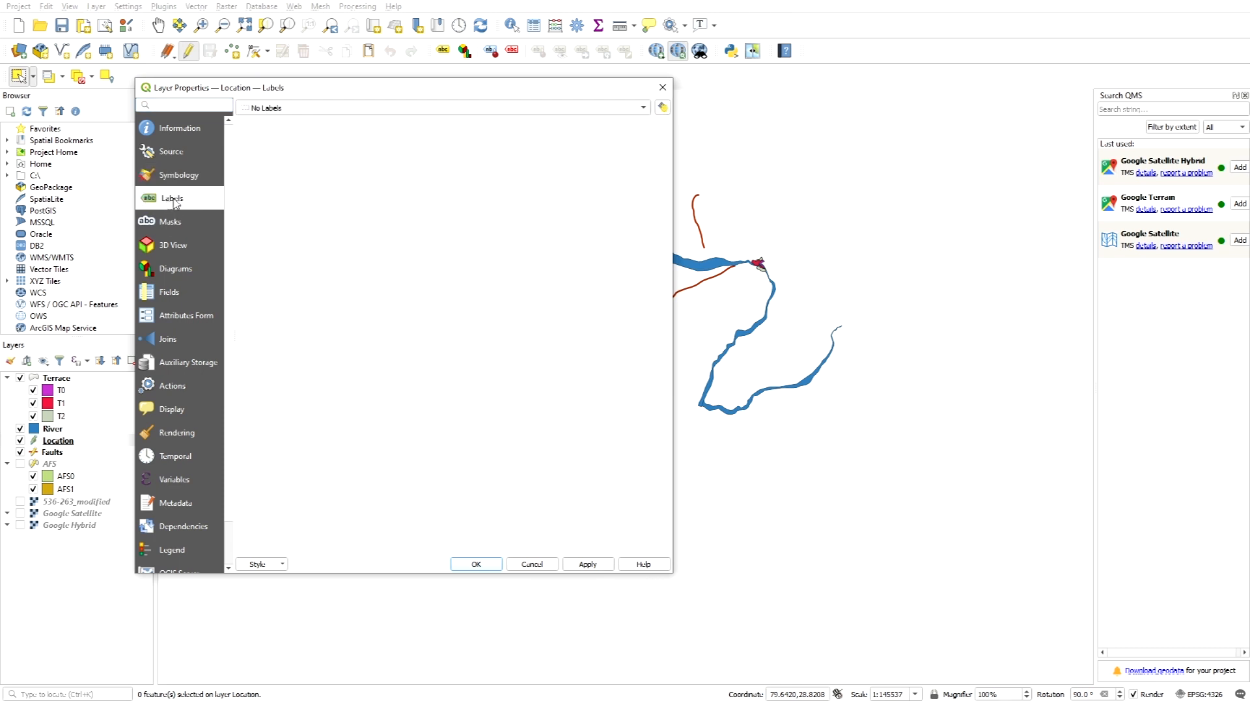
left_click(340, 111)
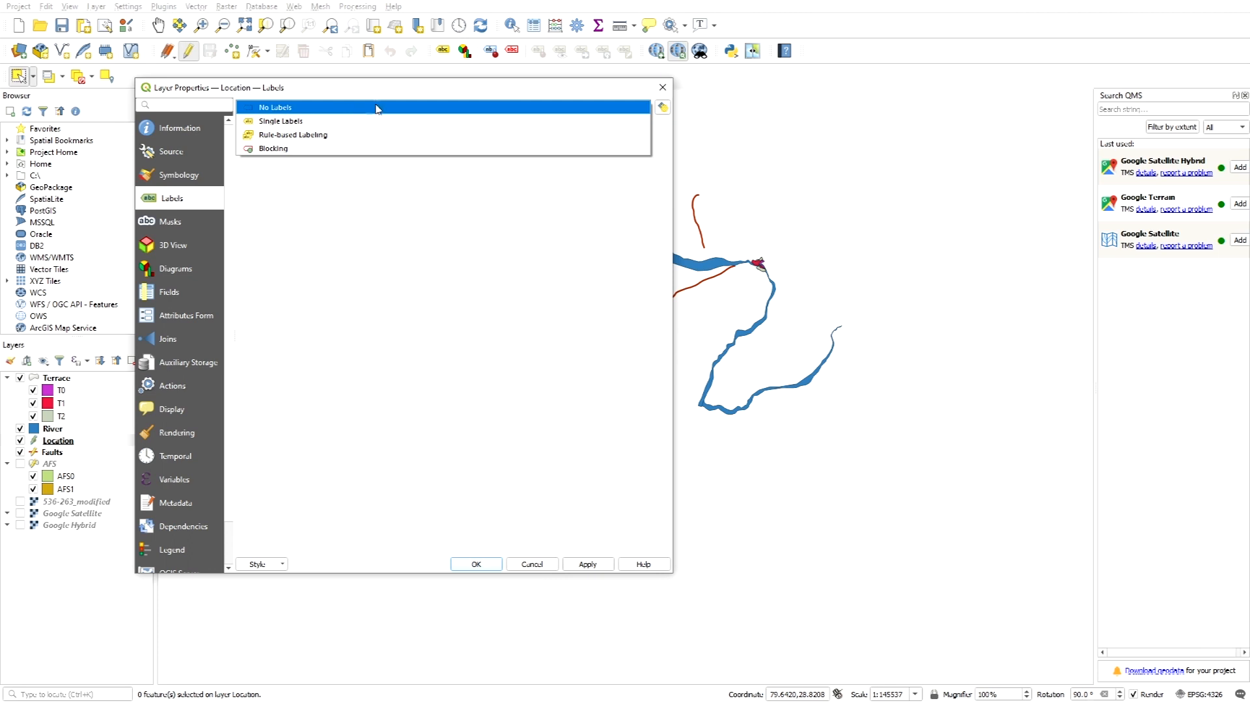
left_click(308, 121)
left_click_drag(510, 91, 686, 82)
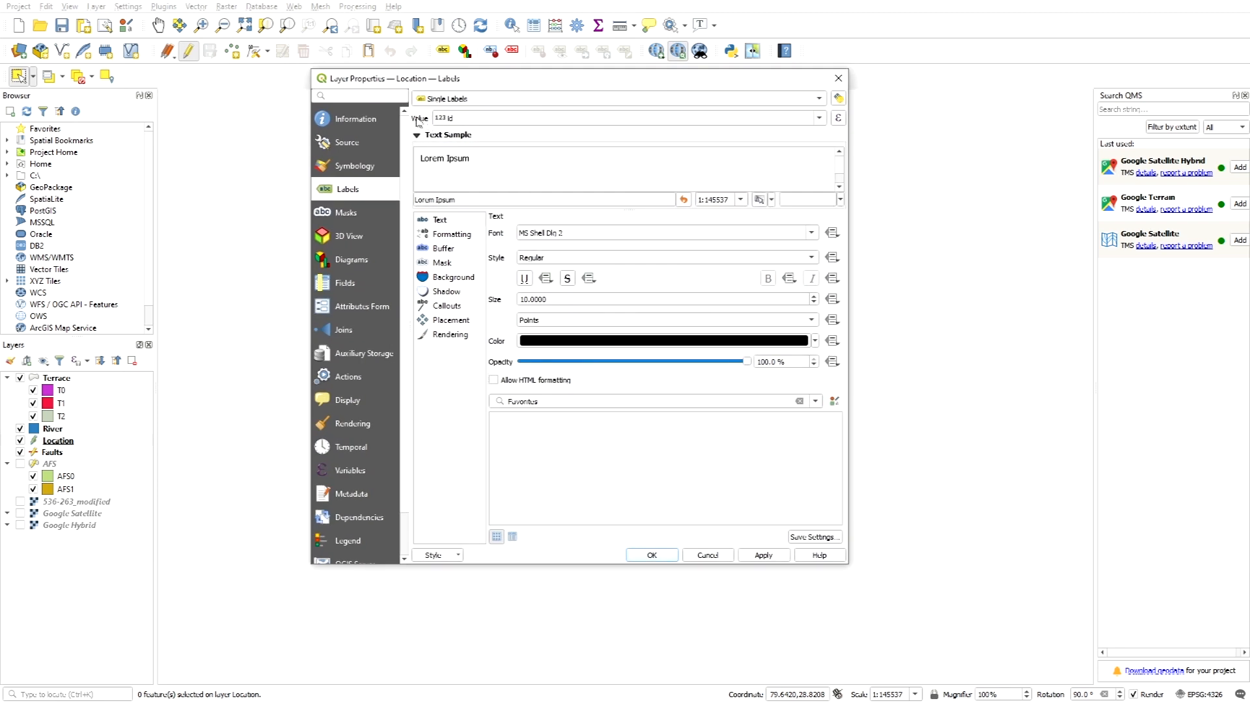
left_click(819, 118)
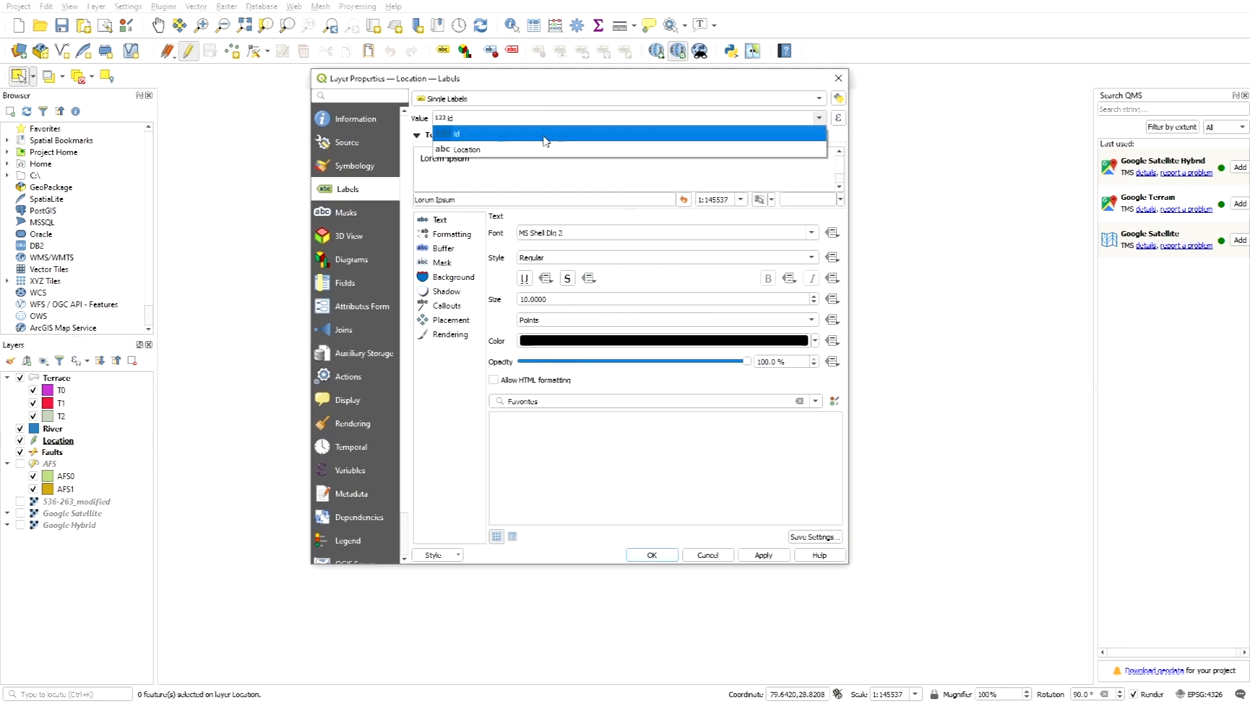
left_click(470, 150)
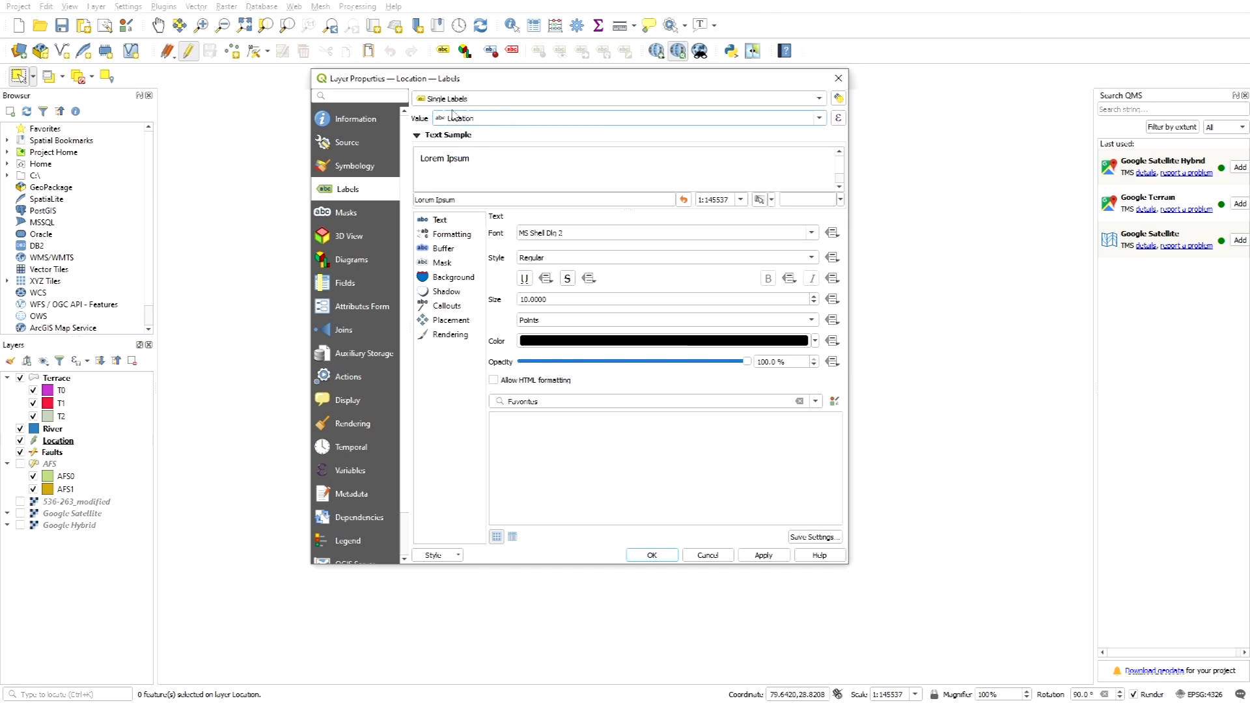
left_click(763, 558)
left_click_drag(714, 84, 356, 127)
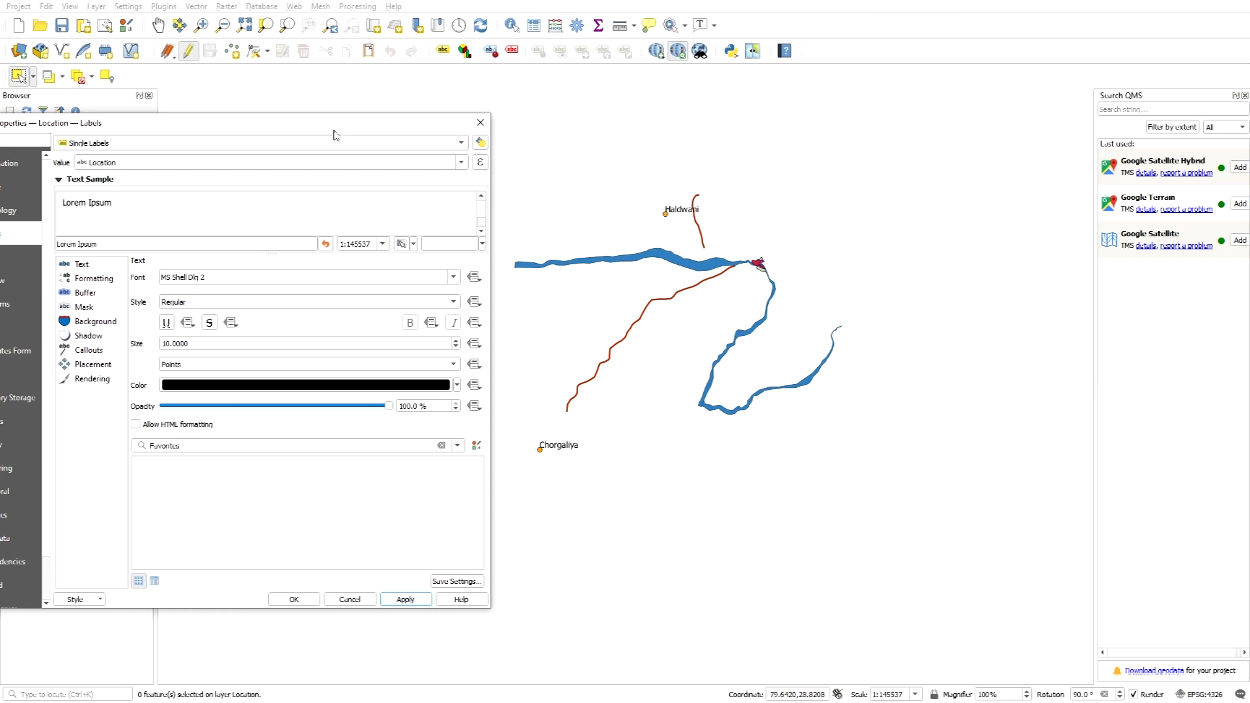
left_click_drag(337, 131, 404, 110)
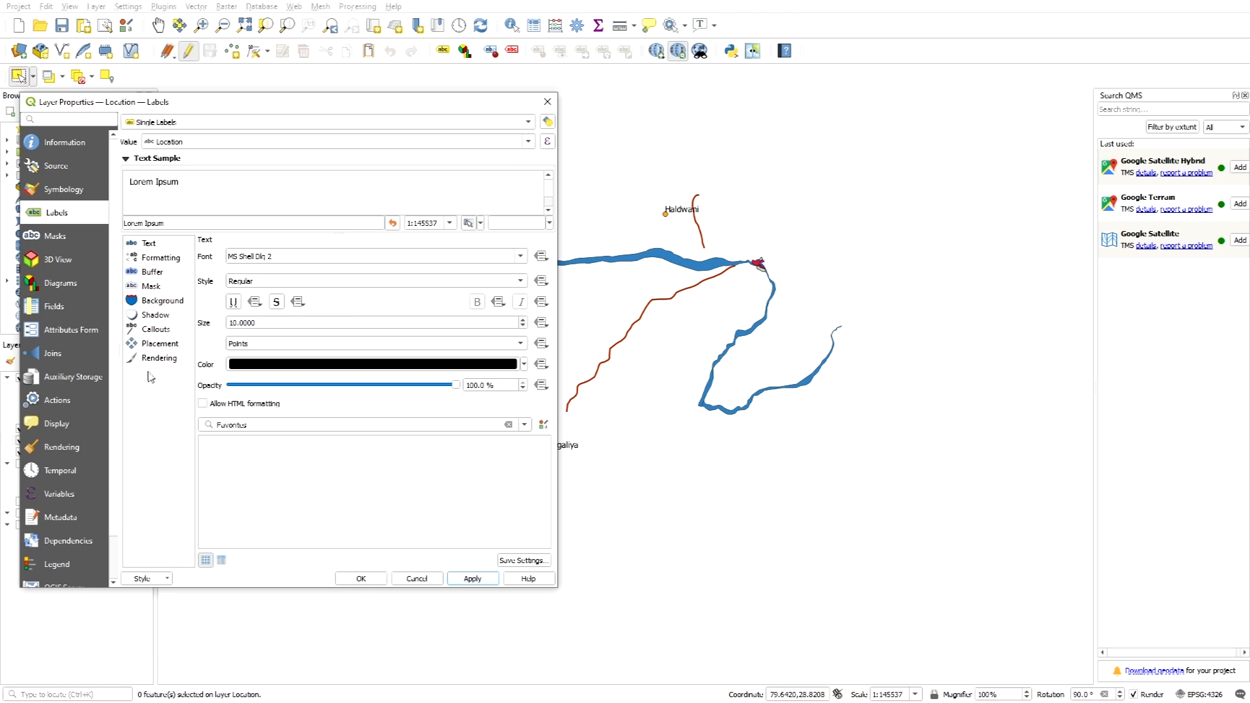
Step: Try a text buffer of 1.2 mm on the Location labels and apply it
left_click(149, 244)
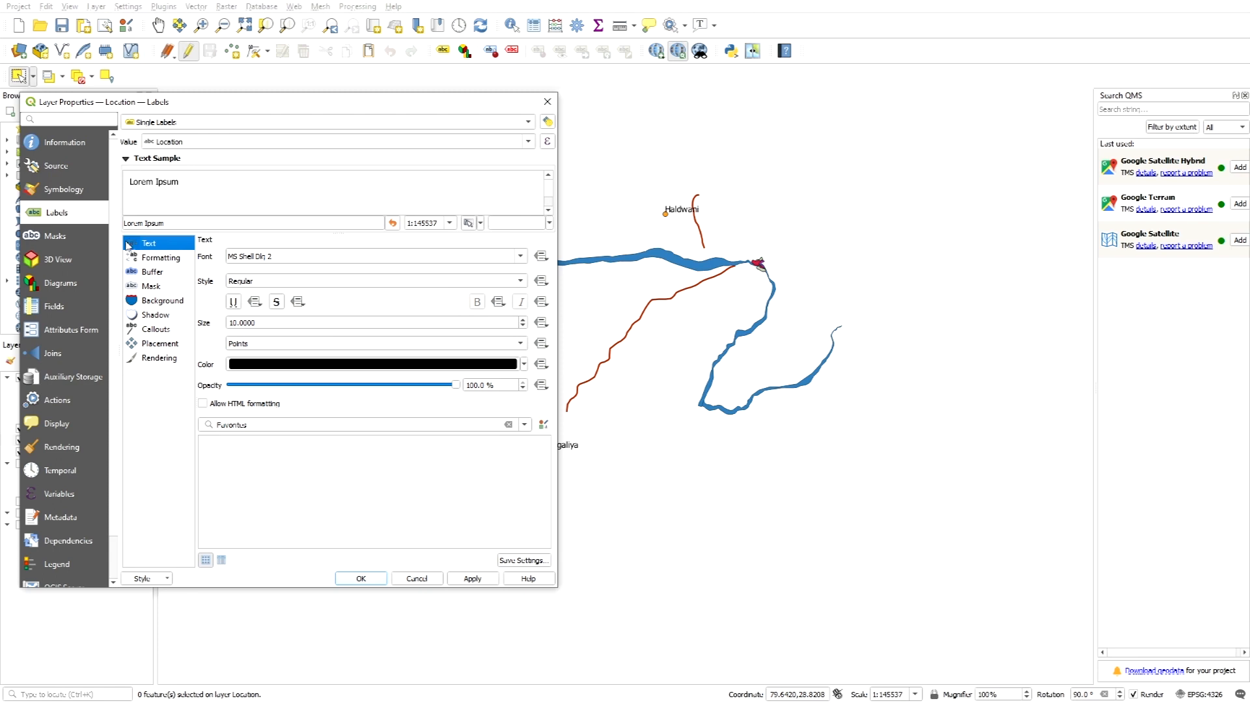
left_click(155, 272)
left_click(203, 255)
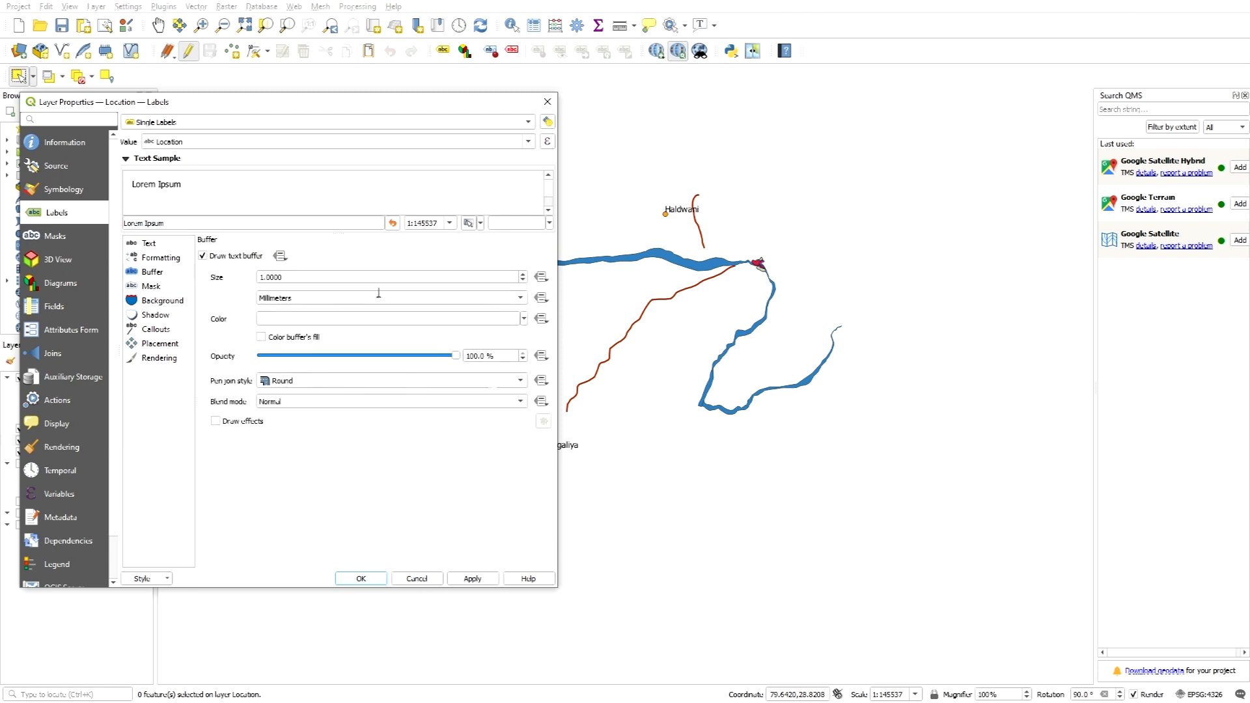
left_click(478, 580)
double_click(524, 276)
left_click(489, 580)
Step: Try the near-black colour #101010 for the label text buffer and apply it
left_click(346, 320)
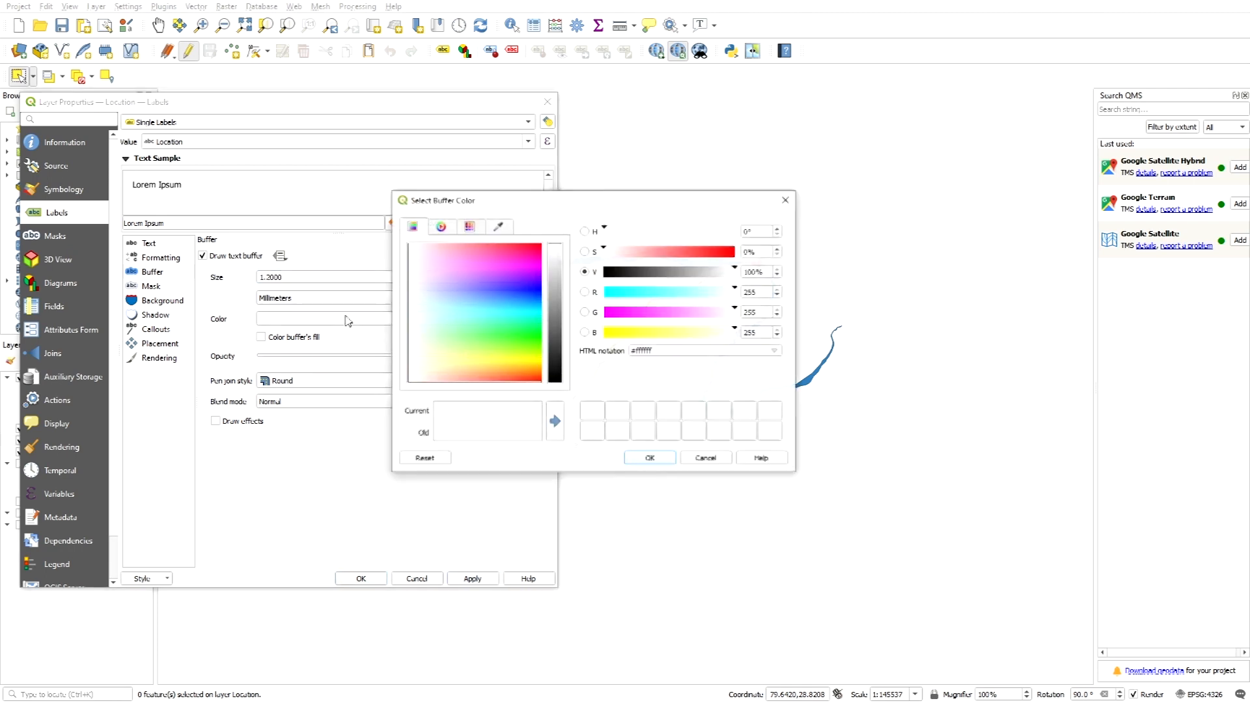
left_click(558, 379)
left_click(650, 458)
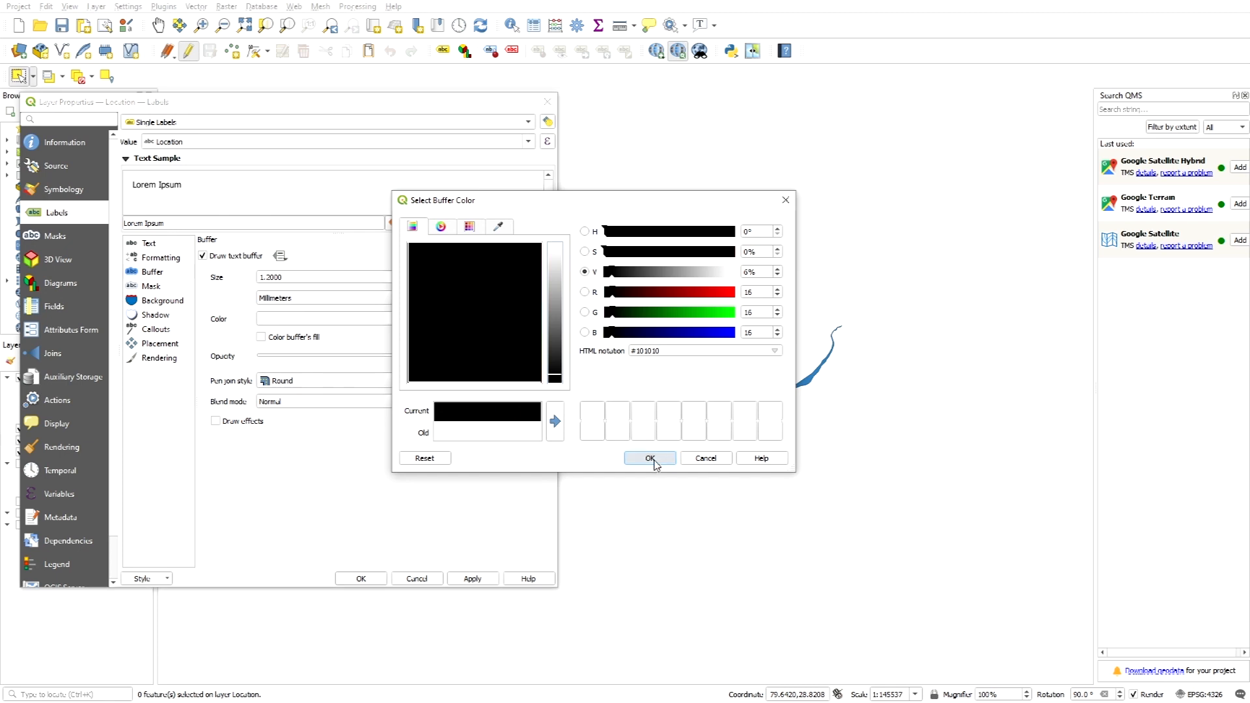
left_click(478, 580)
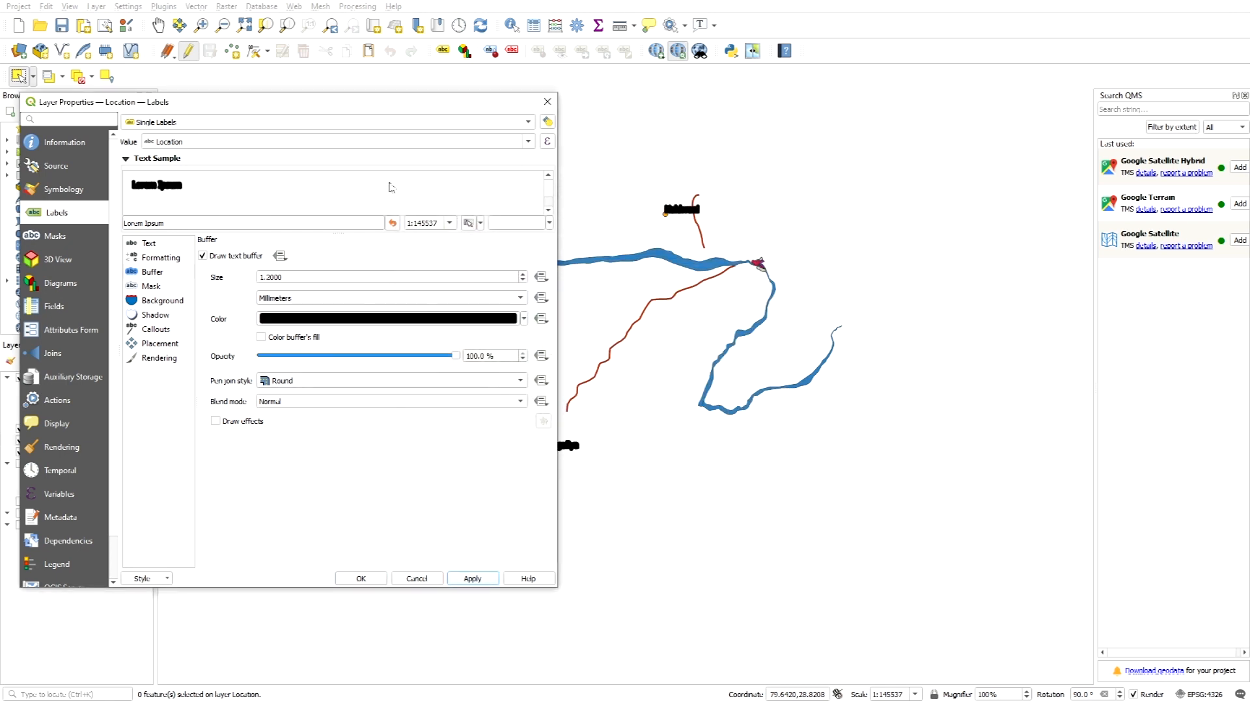
Step: Turn off the text buffer, look over the mask and background options, and accept the Location layer's label settings
left_click(202, 256)
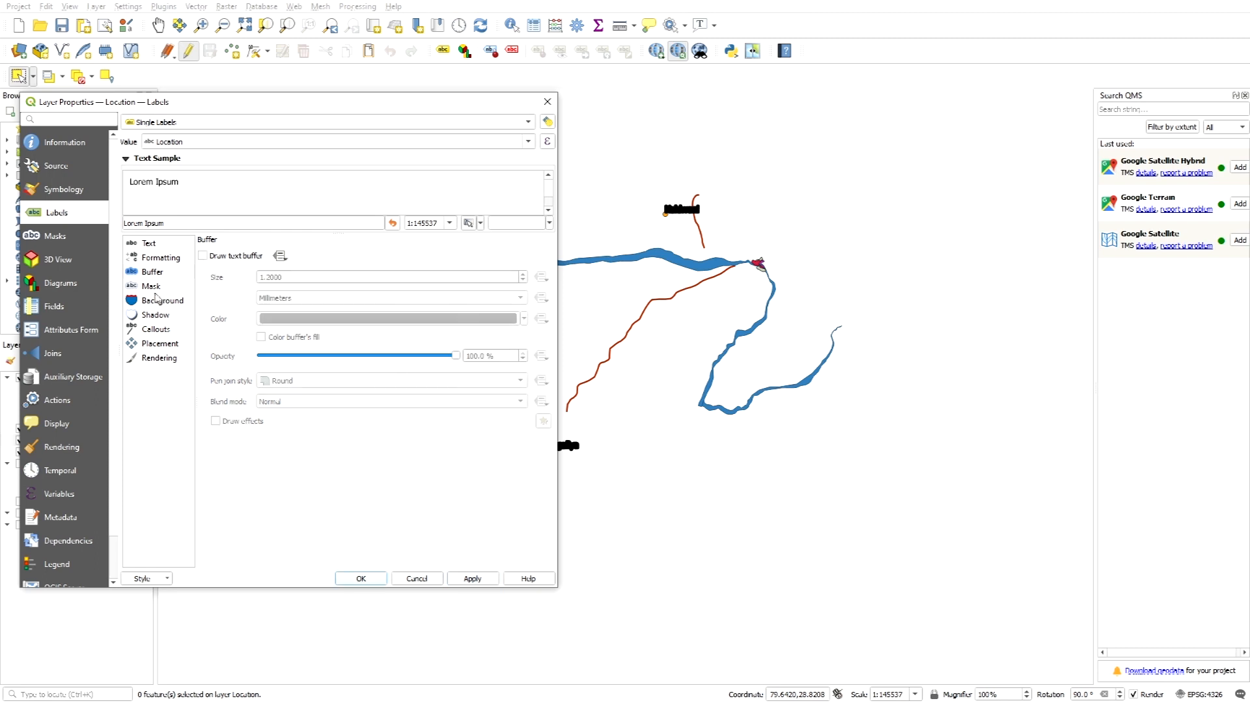
left_click(153, 287)
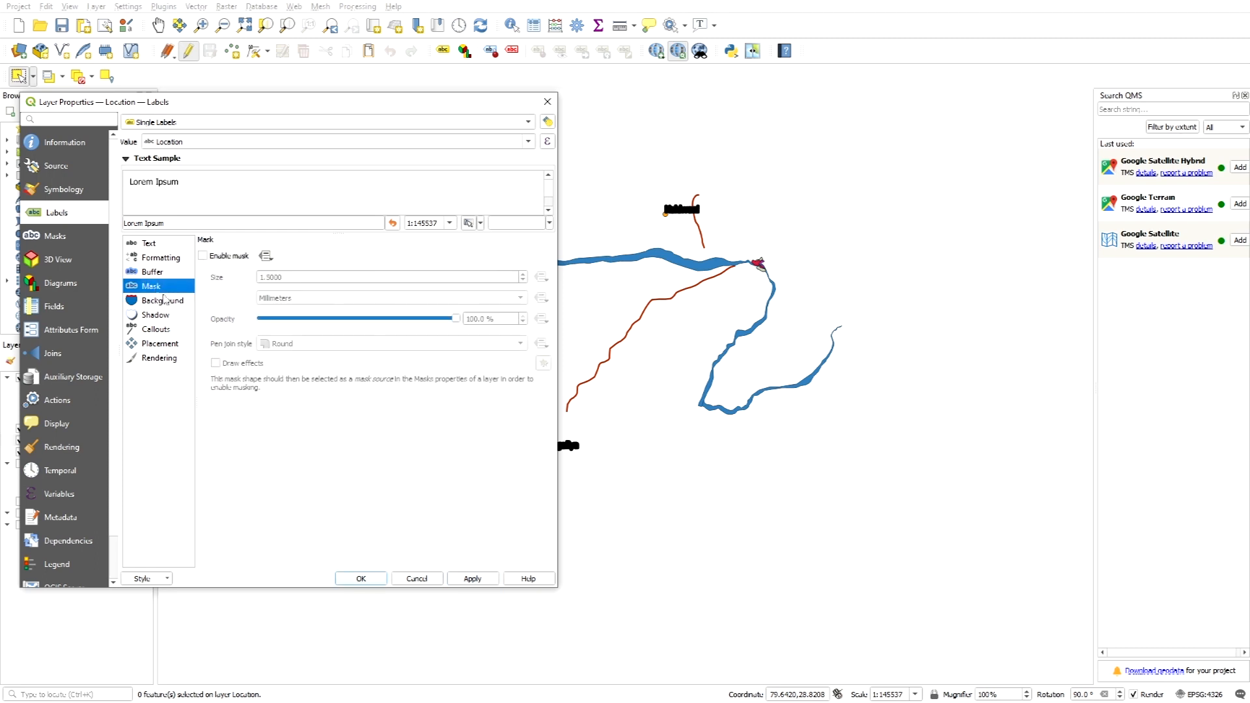
left_click(159, 301)
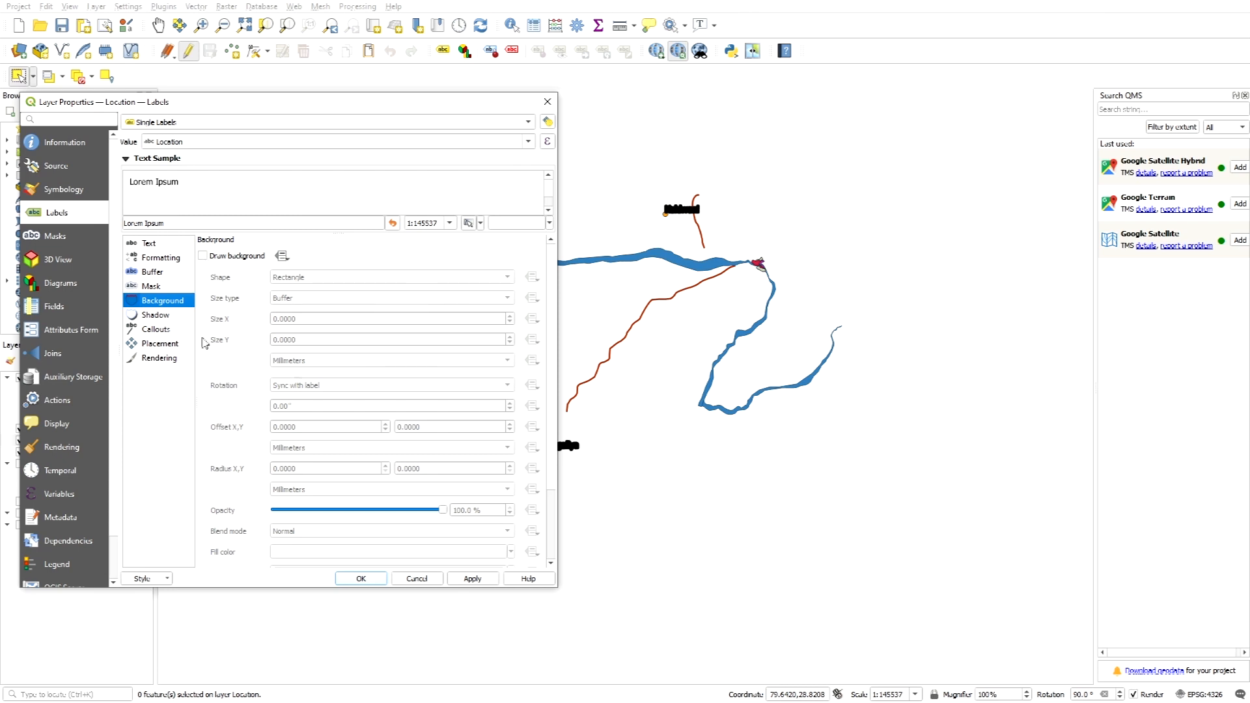
left_click(471, 578)
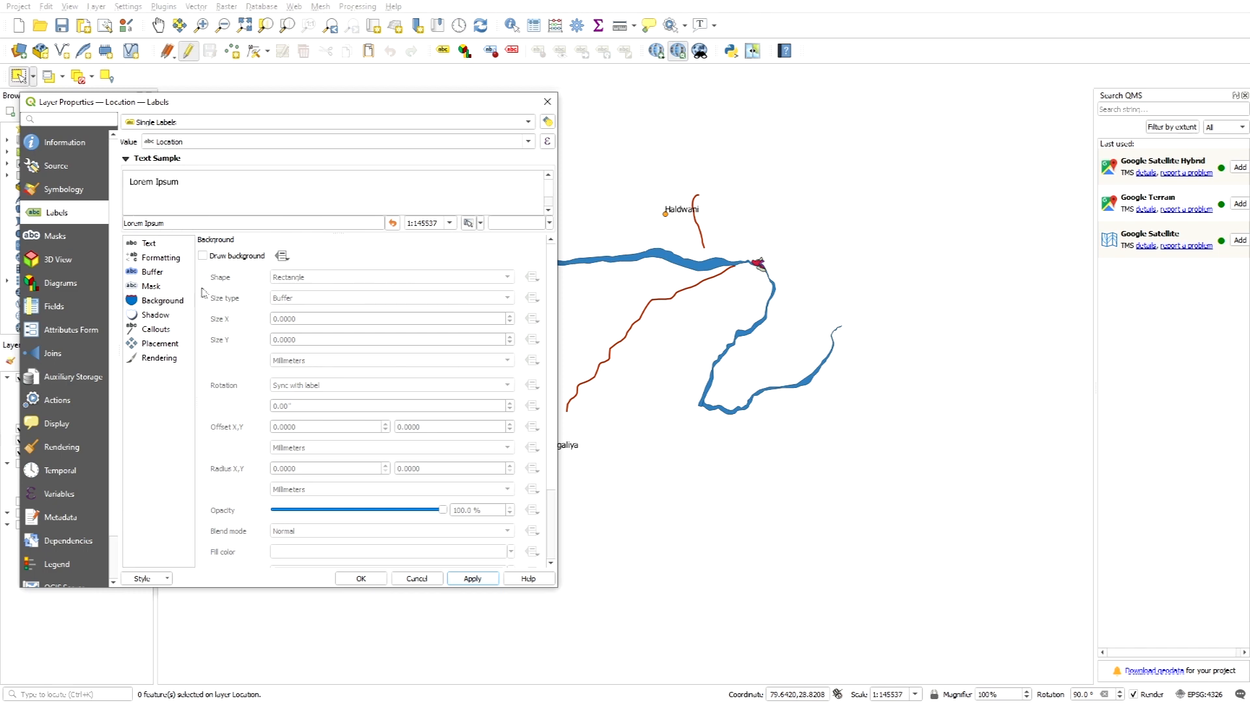
left_click_drag(458, 106, 513, 84)
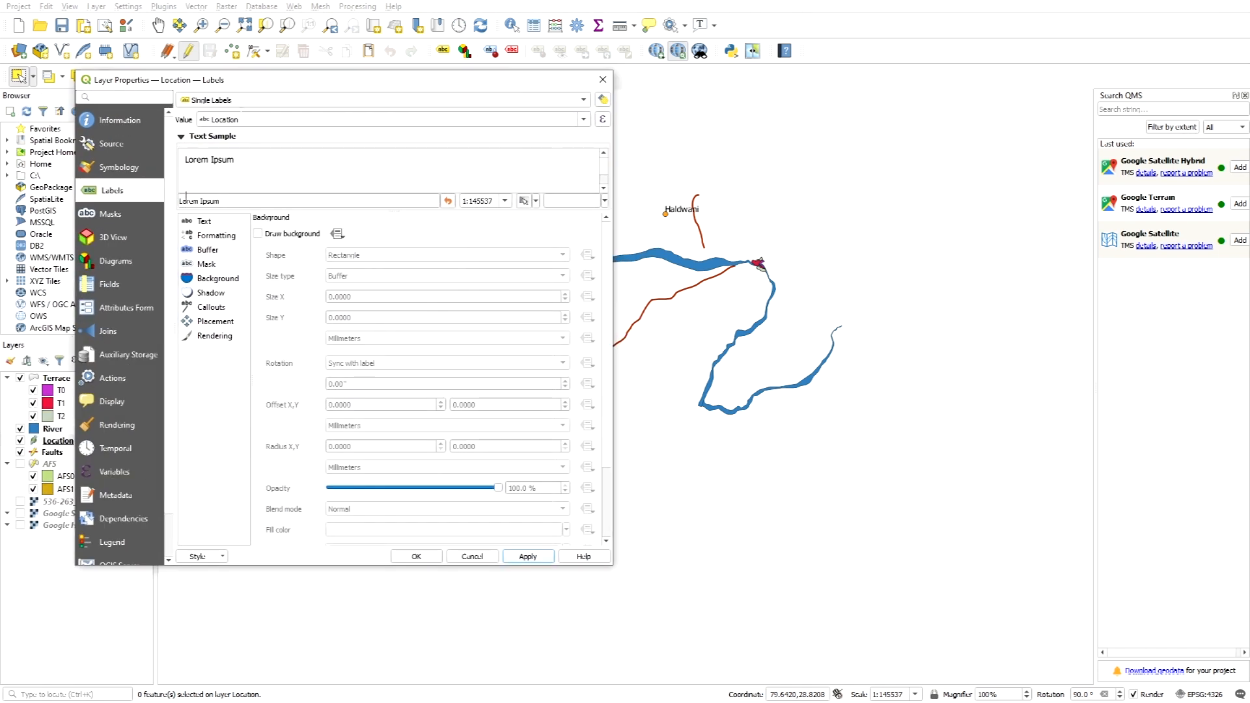
left_click(419, 556)
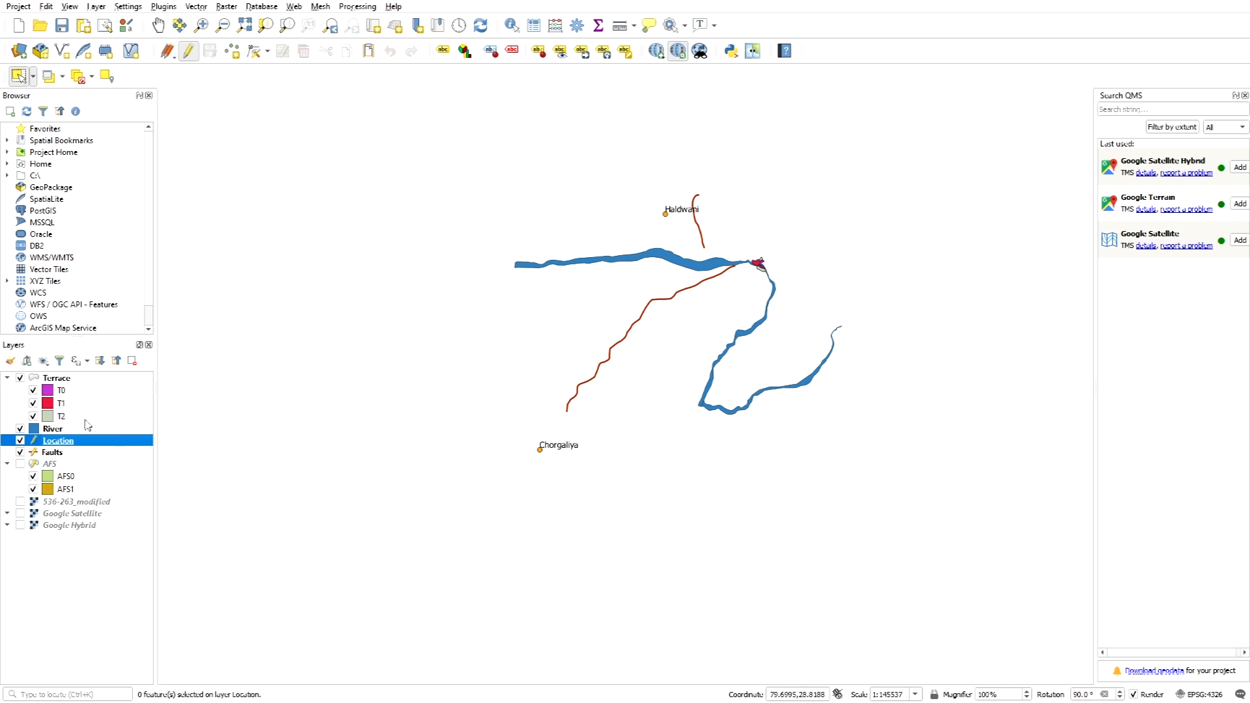
Step: Turn on single labels for the Terrace layer using the Type field, apply them and accept the layer's label settings
left_click(57, 382)
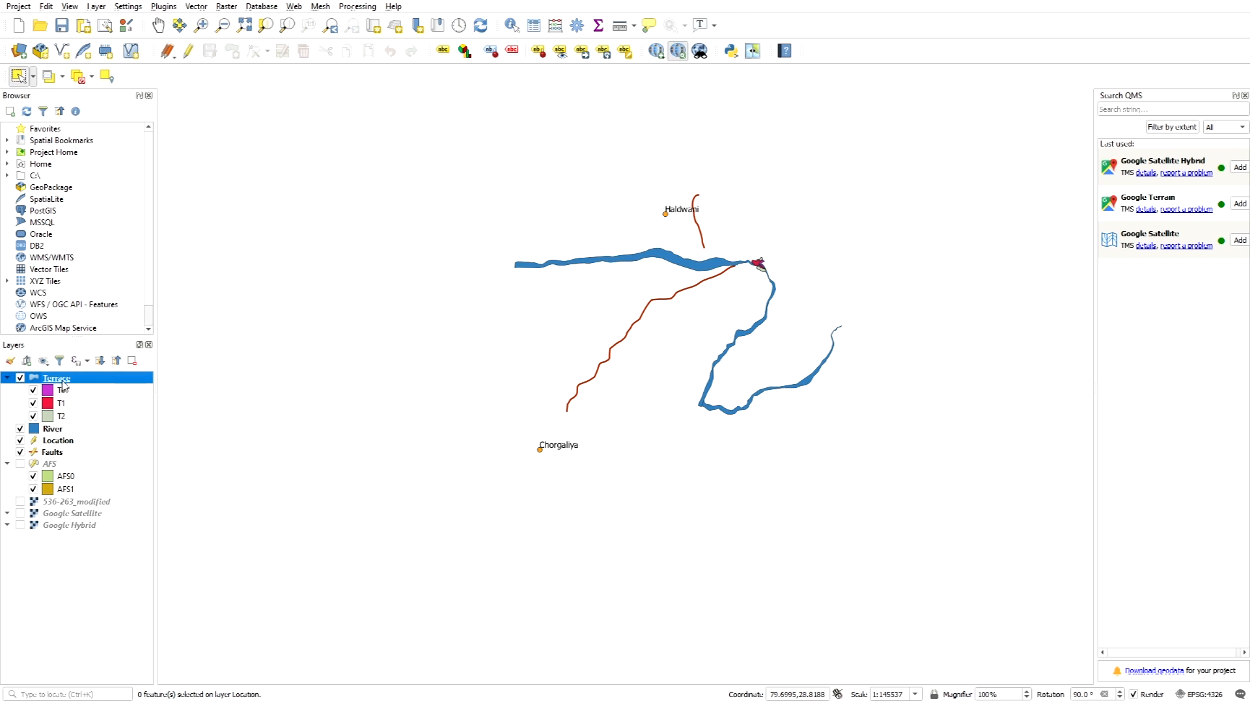
right_click(63, 384)
left_click(123, 663)
left_click_drag(377, 78, 479, 77)
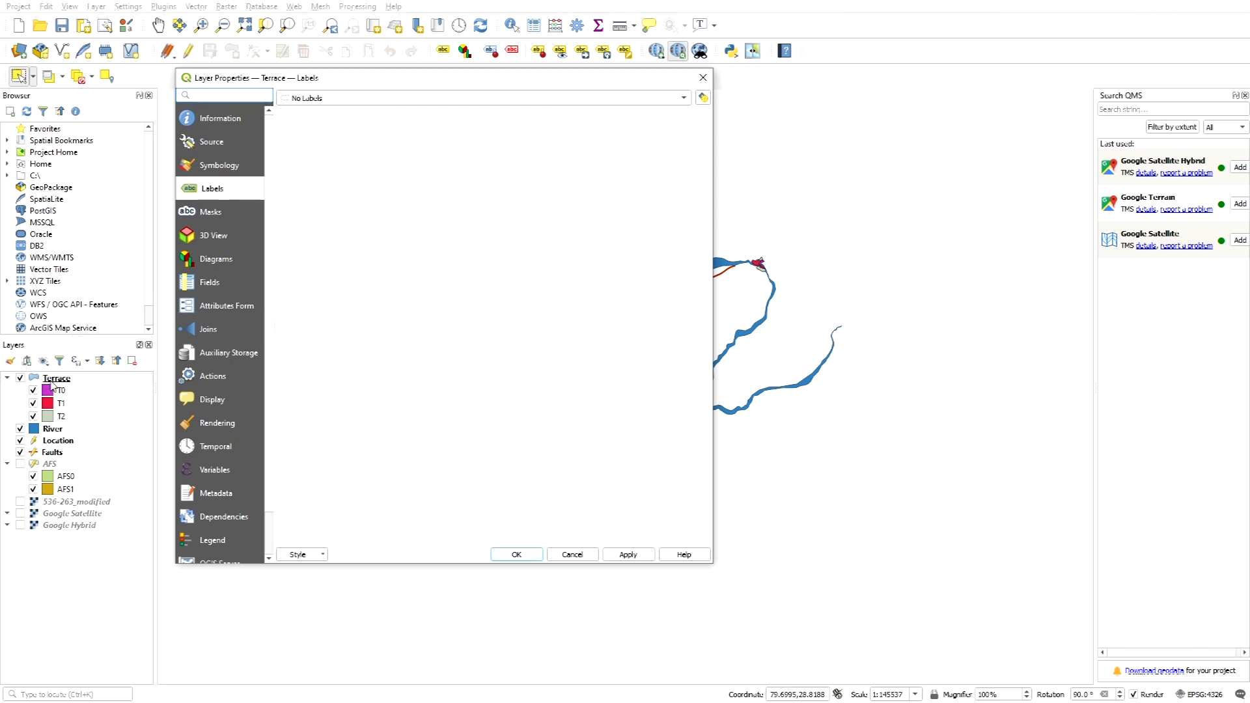
left_click(376, 101)
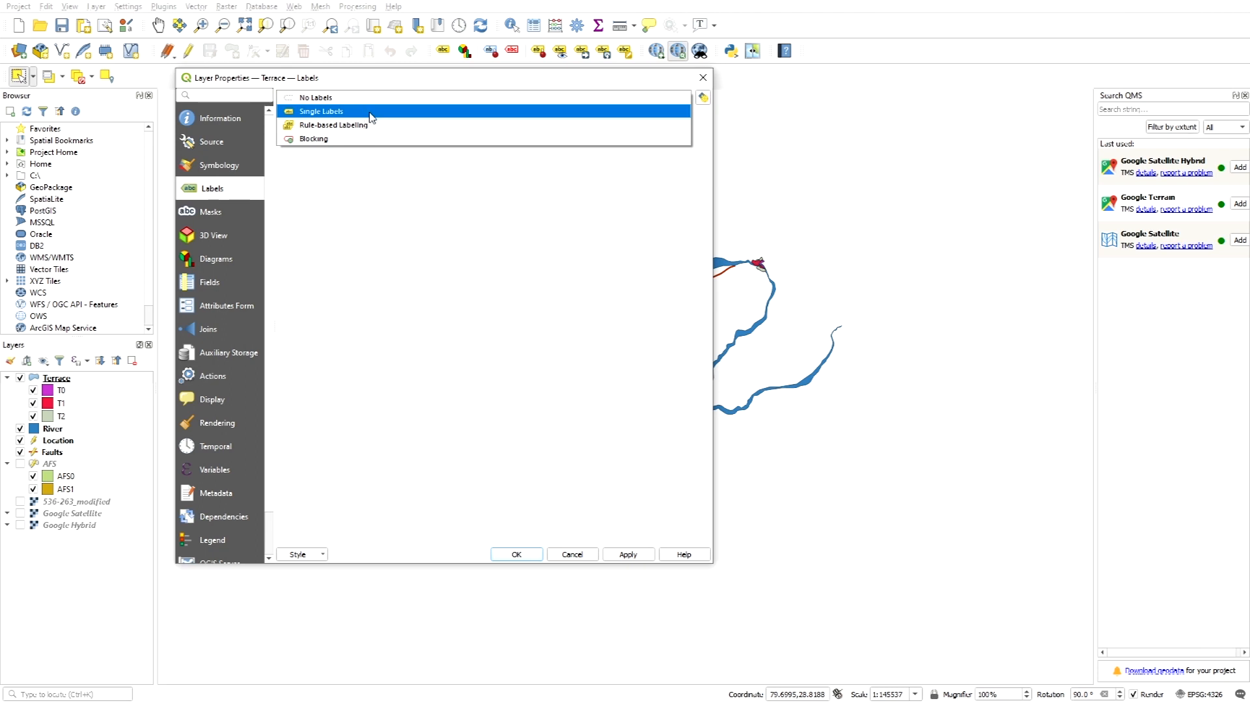
left_click(357, 112)
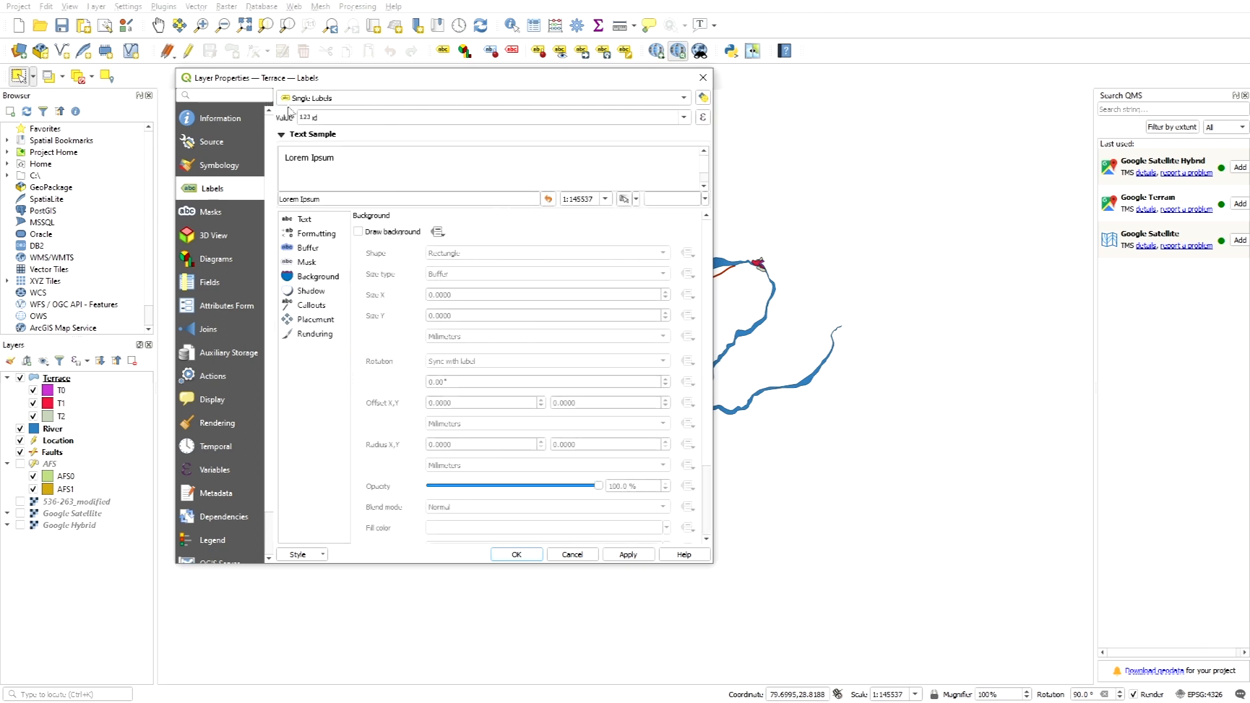
left_click(683, 117)
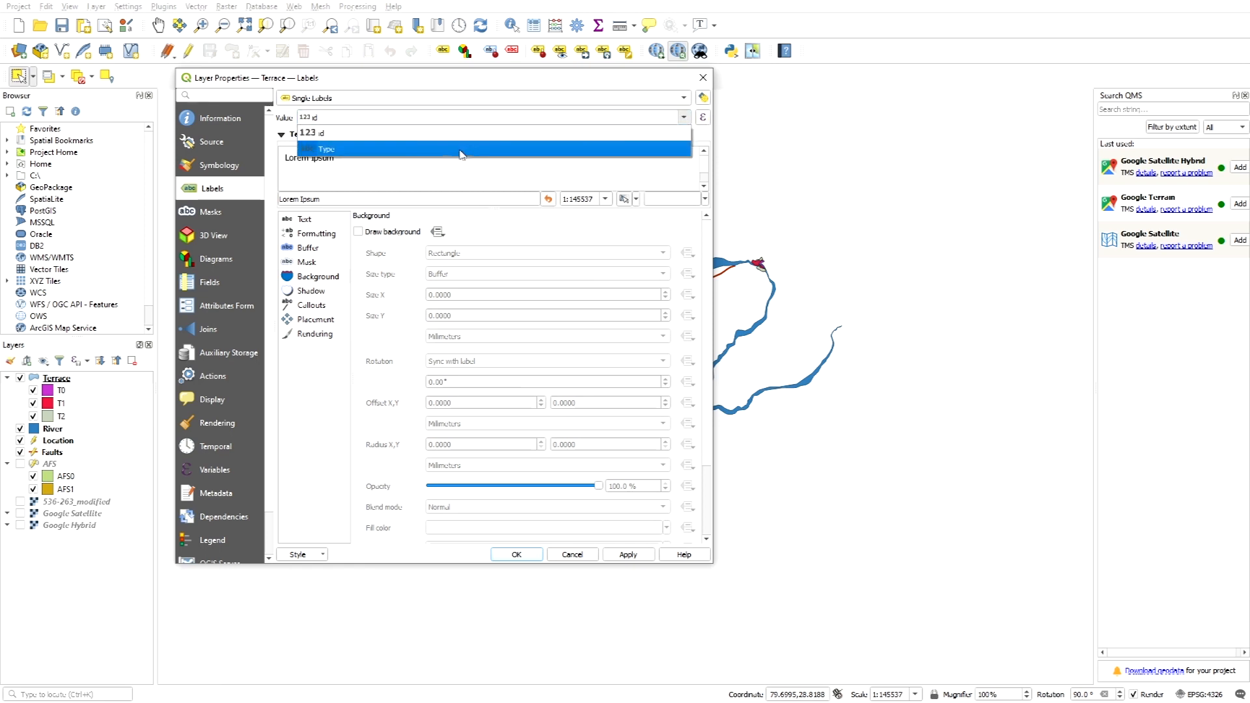
left_click(413, 149)
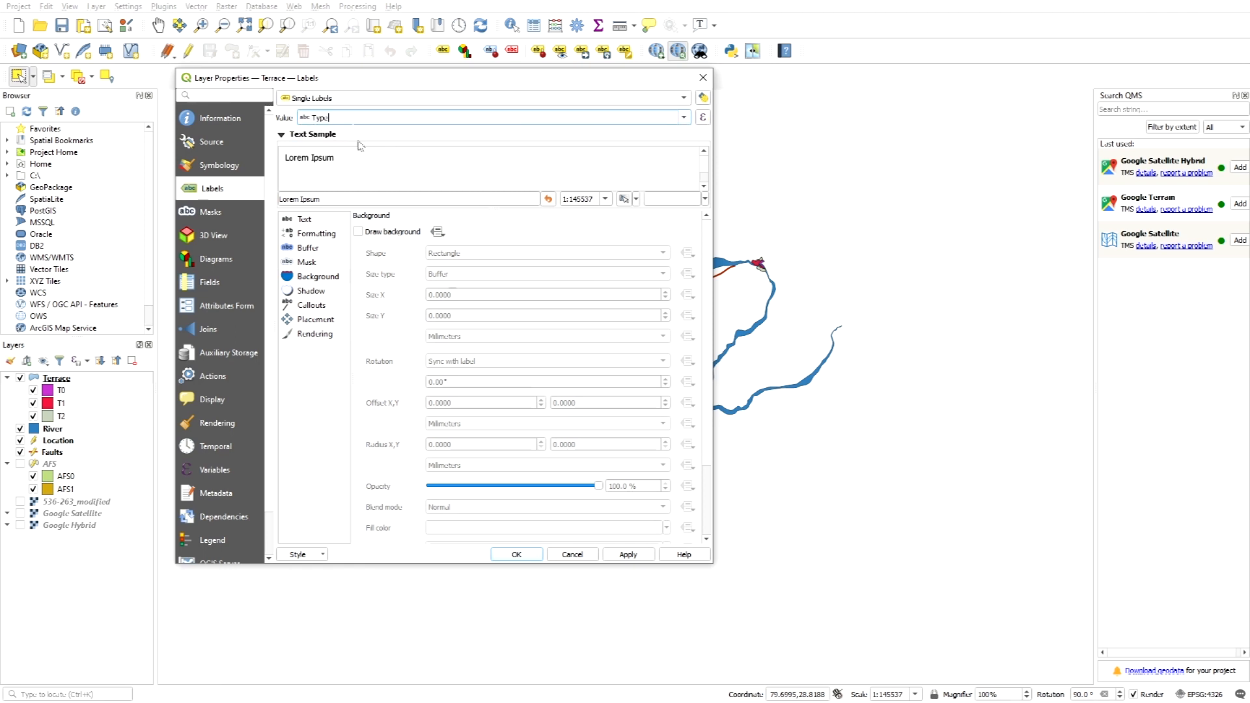
left_click(629, 554)
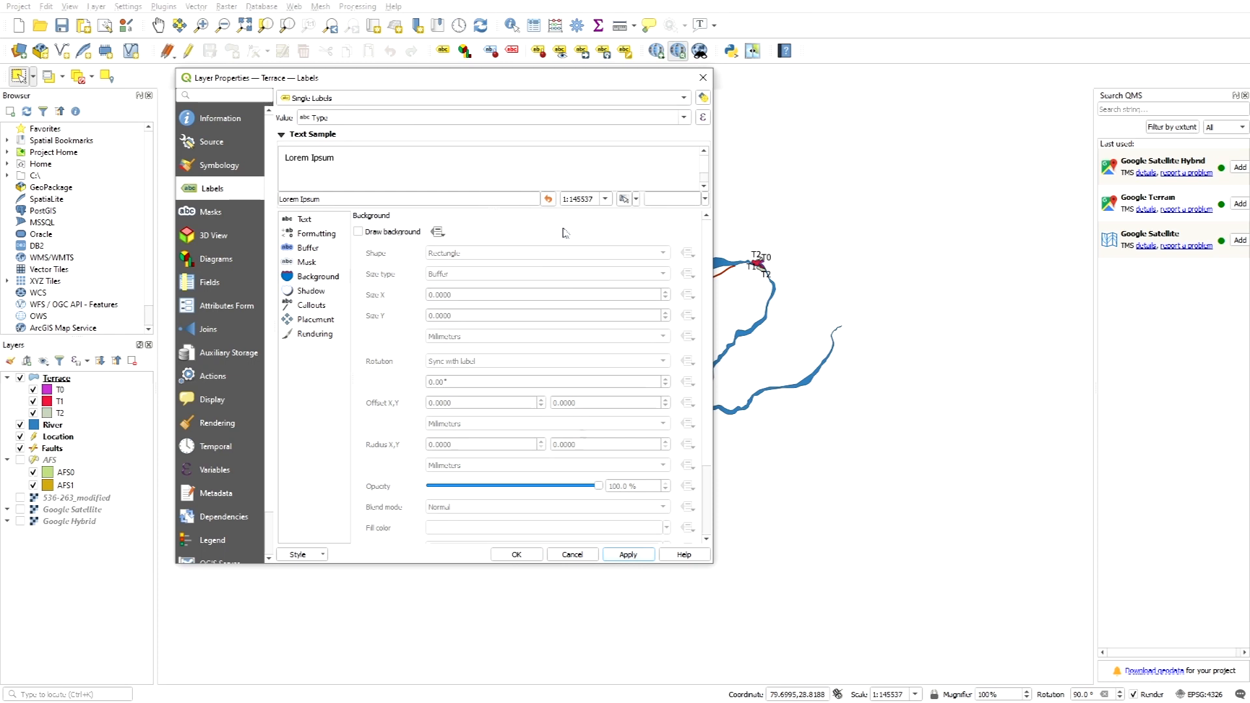
left_click(516, 554)
Step: Examine the terrace labels on their polygons up close and together with the river, faults and locations on the whole map
scroll(768, 267, "up", 3)
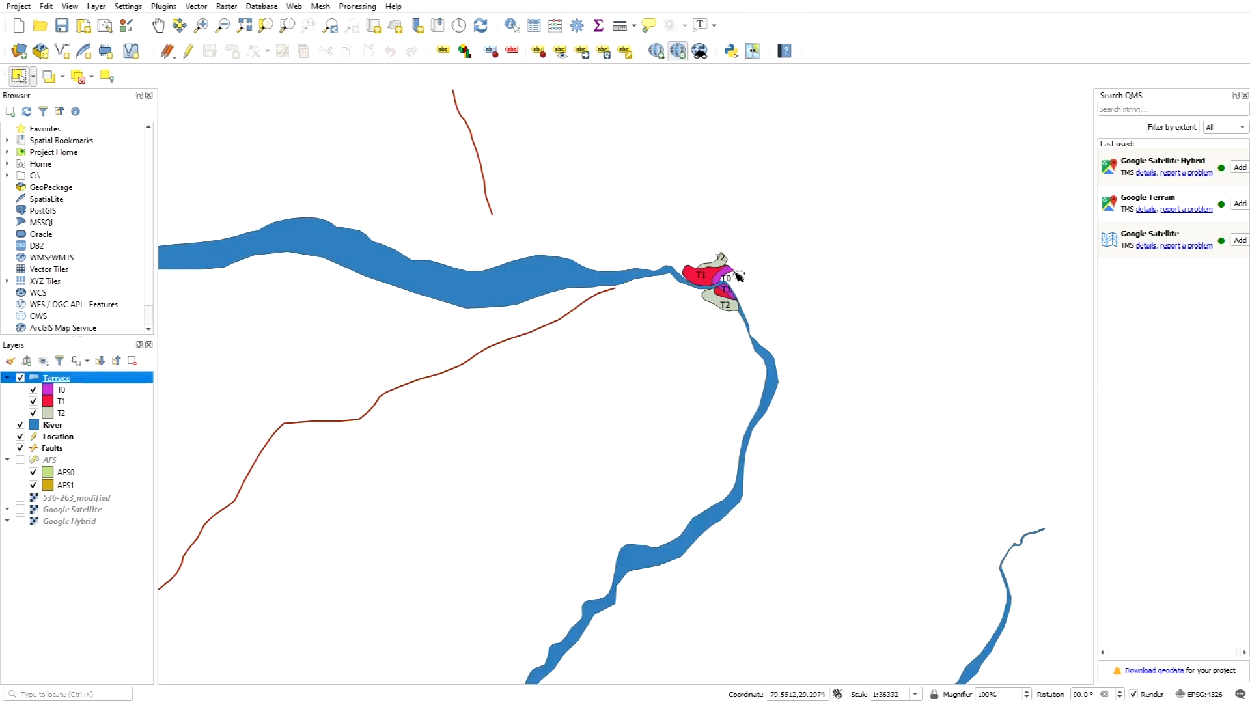
scroll(706, 264, "up", 2)
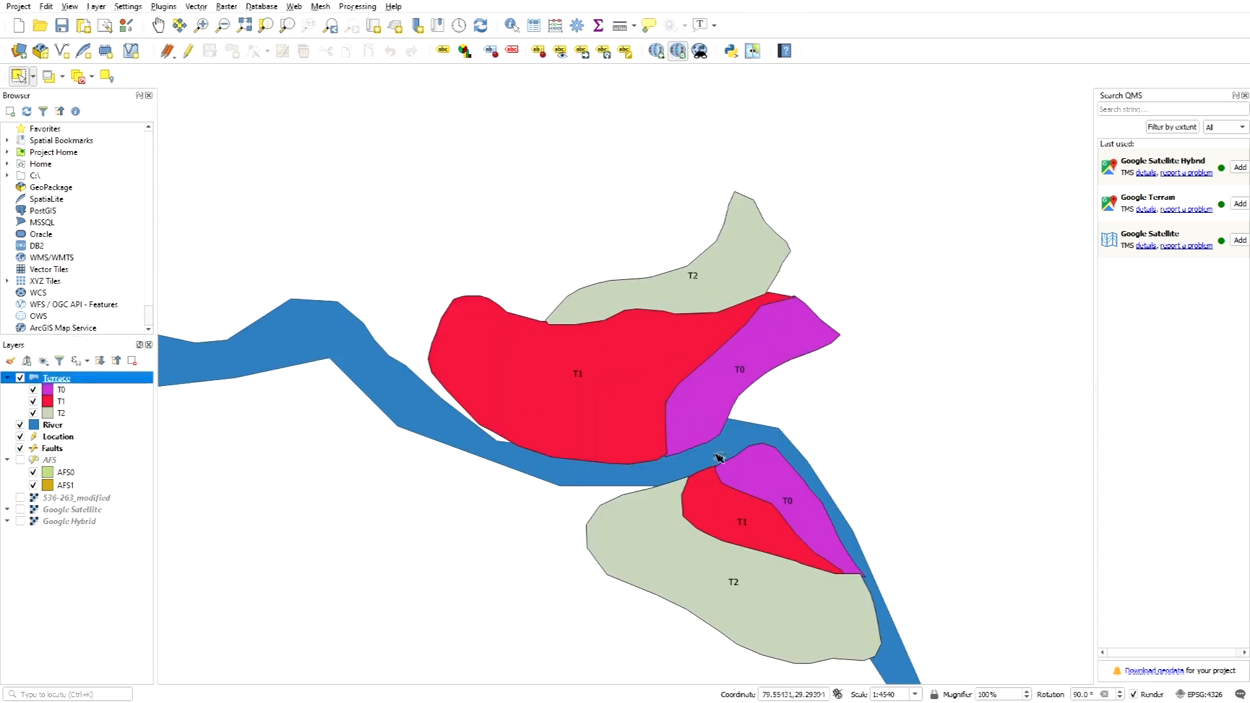
scroll(674, 403, "down", 1)
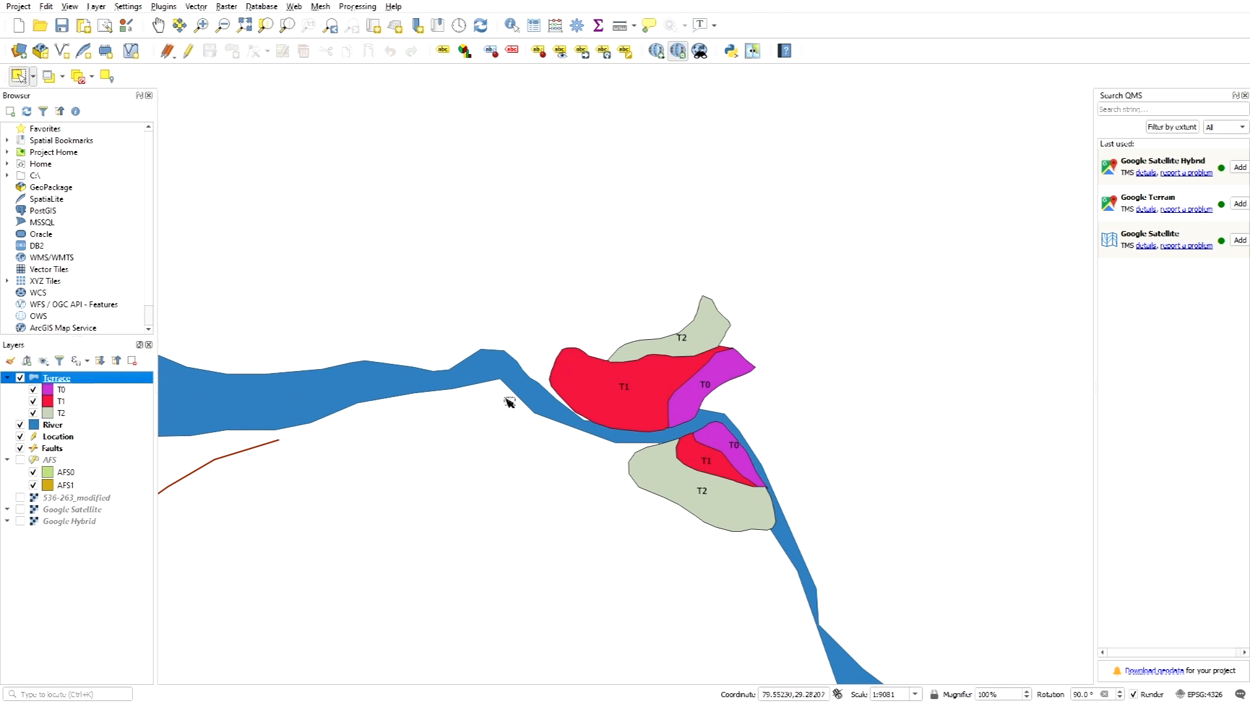
scroll(759, 327, "down", 1)
scroll(541, 273, "down", 1)
scroll(649, 300, "down", 1)
scroll(650, 296, "down", 1)
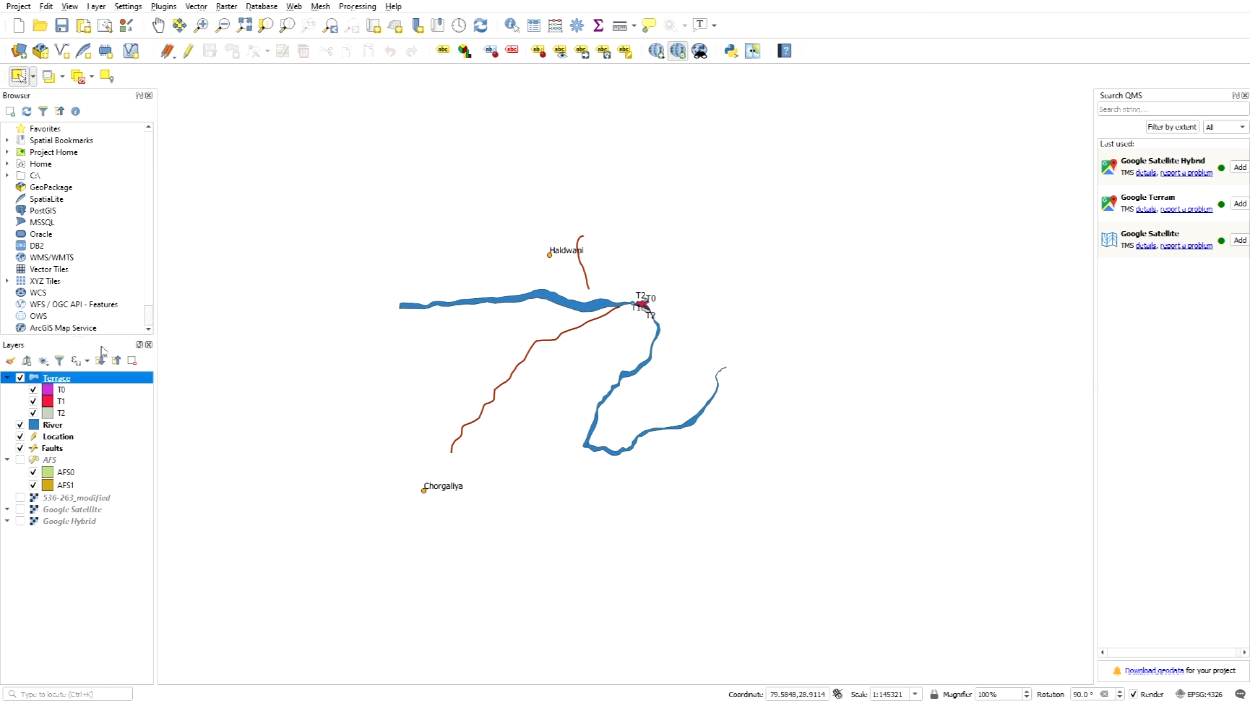
scroll(648, 306, "up", 1)
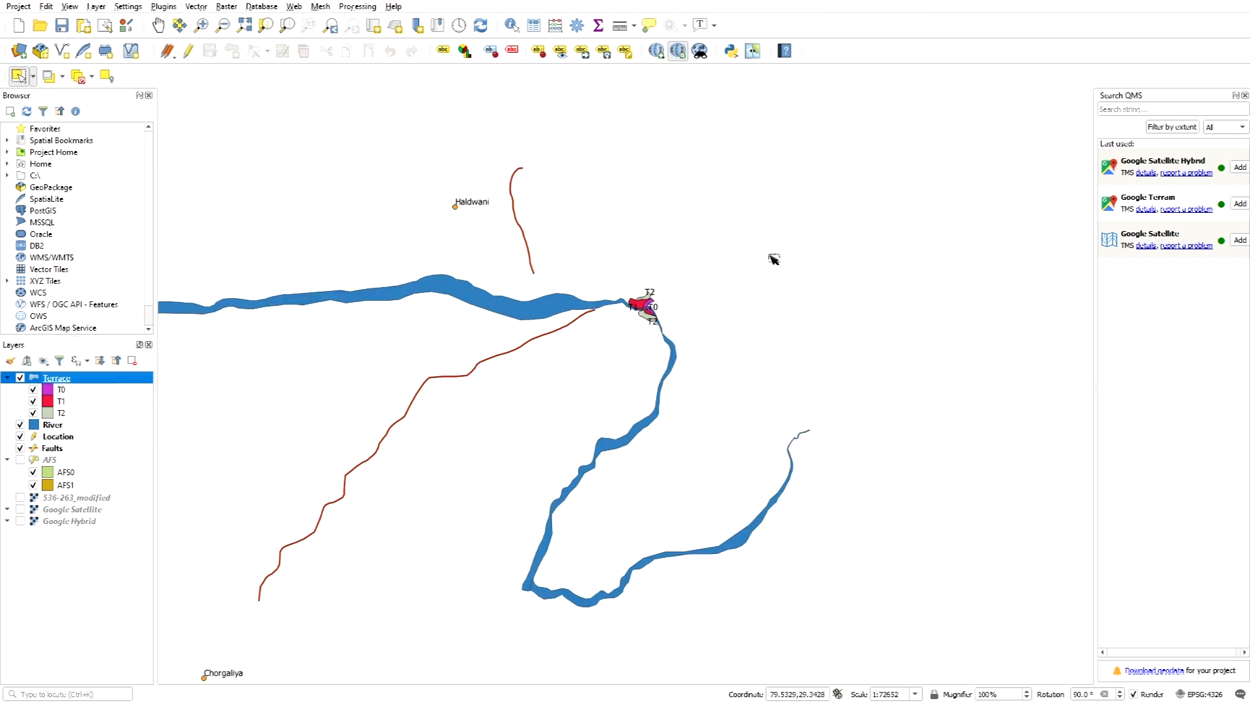
scroll(625, 297, "down", 2)
scroll(547, 309, "up", 1)
scroll(712, 263, "up", 1)
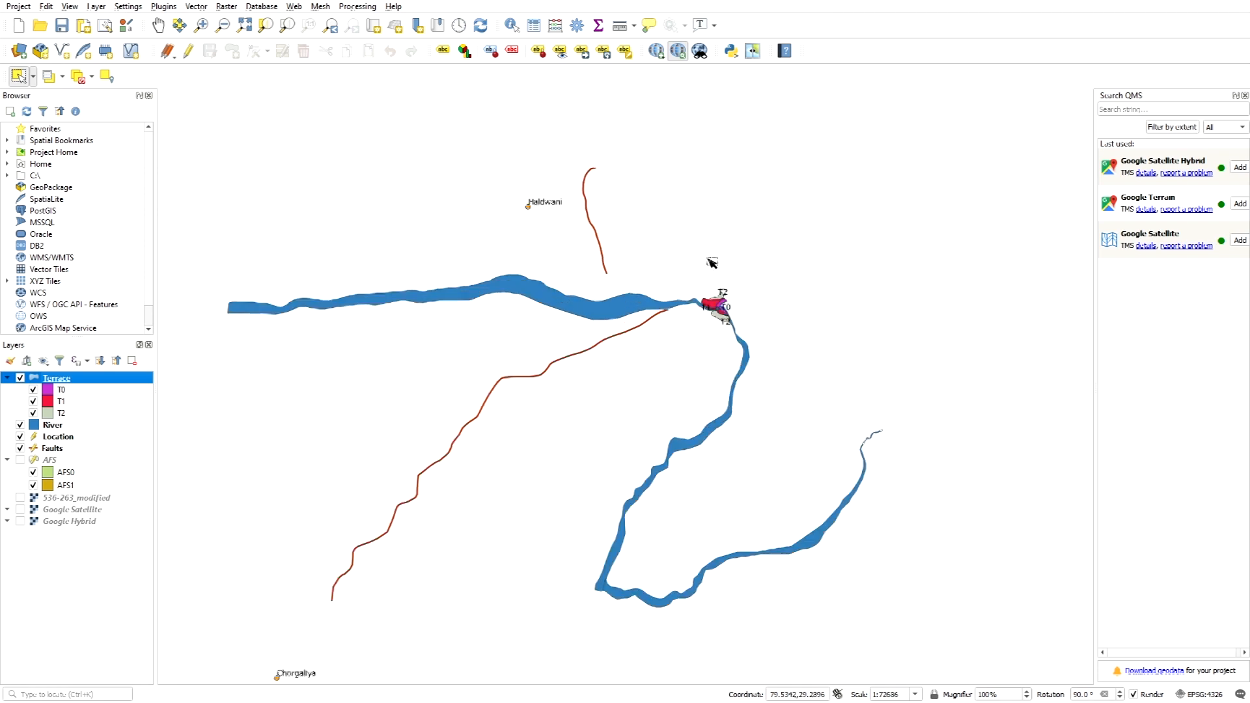